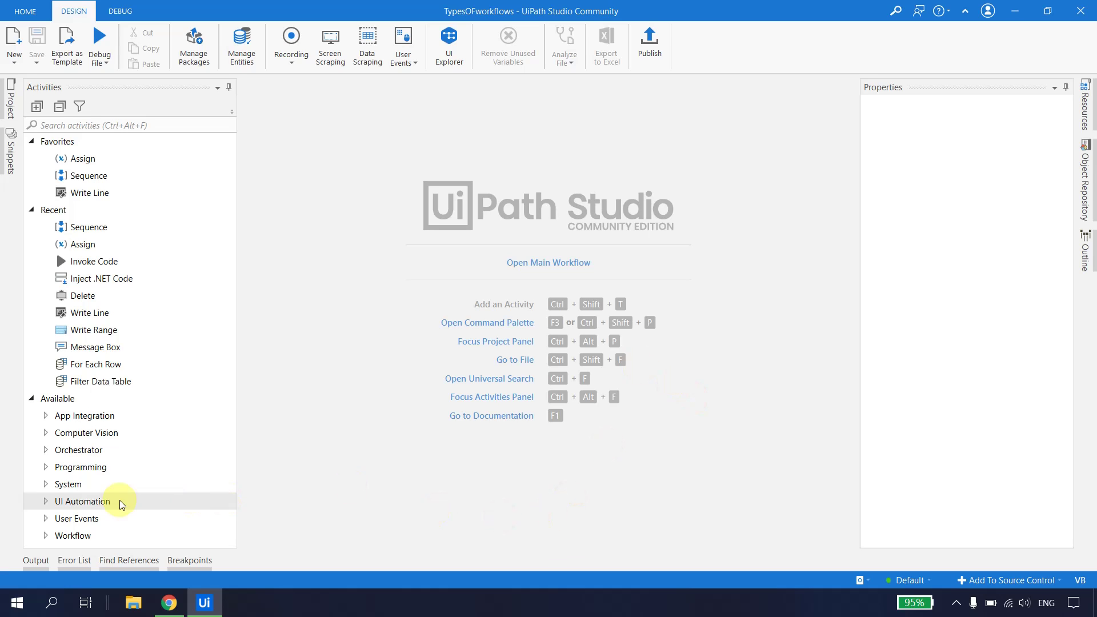
Collapse the docked Activities and Project panels to widen the design area
click(228, 88)
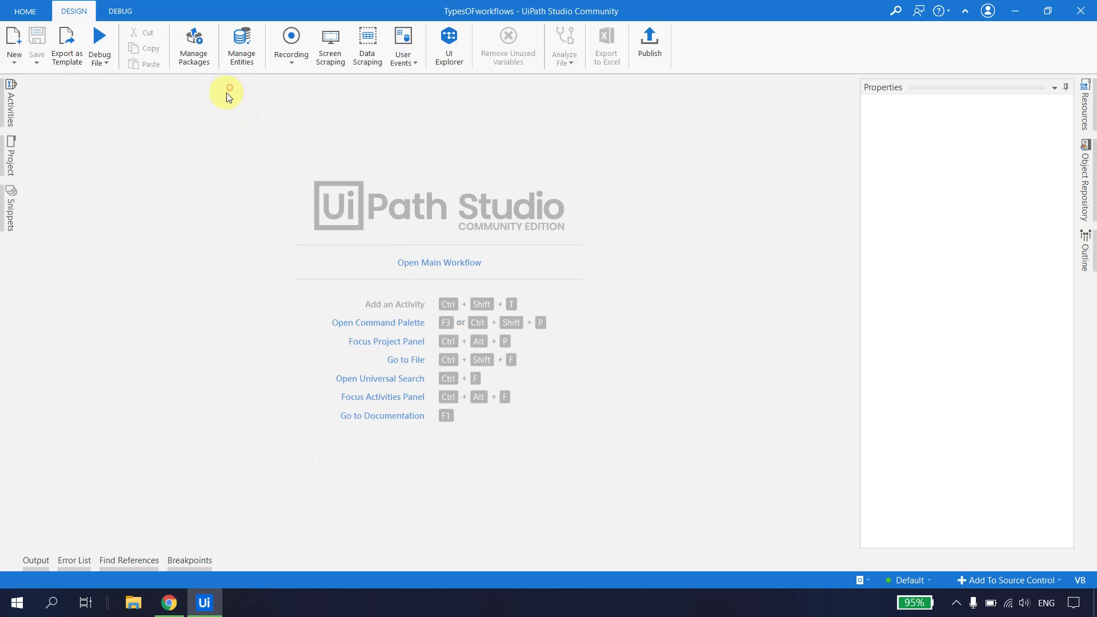
click(13, 157)
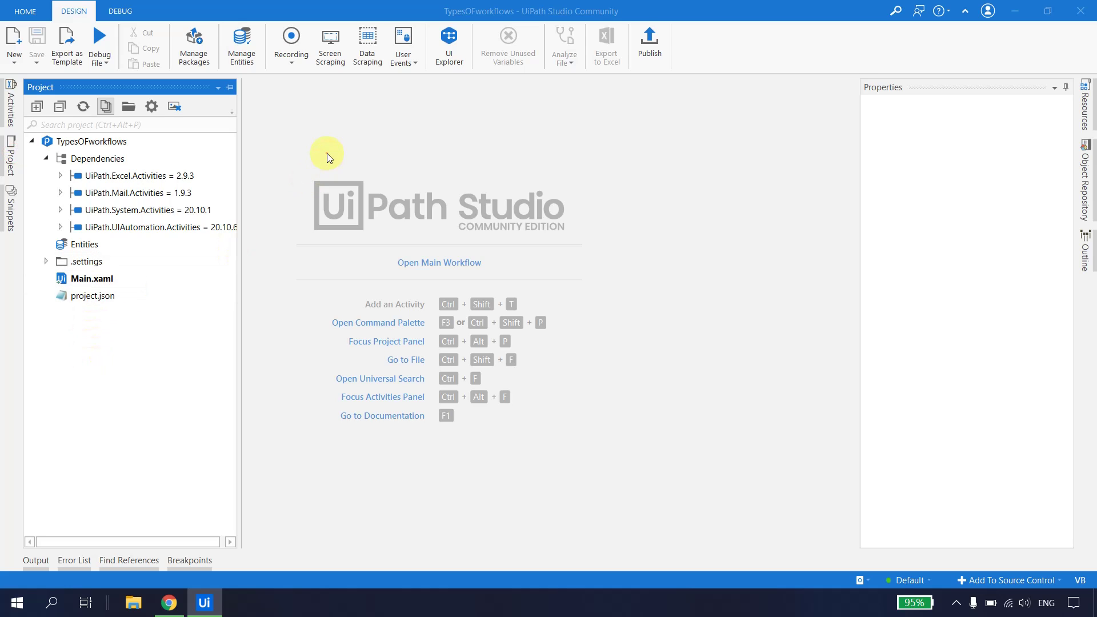
click(229, 87)
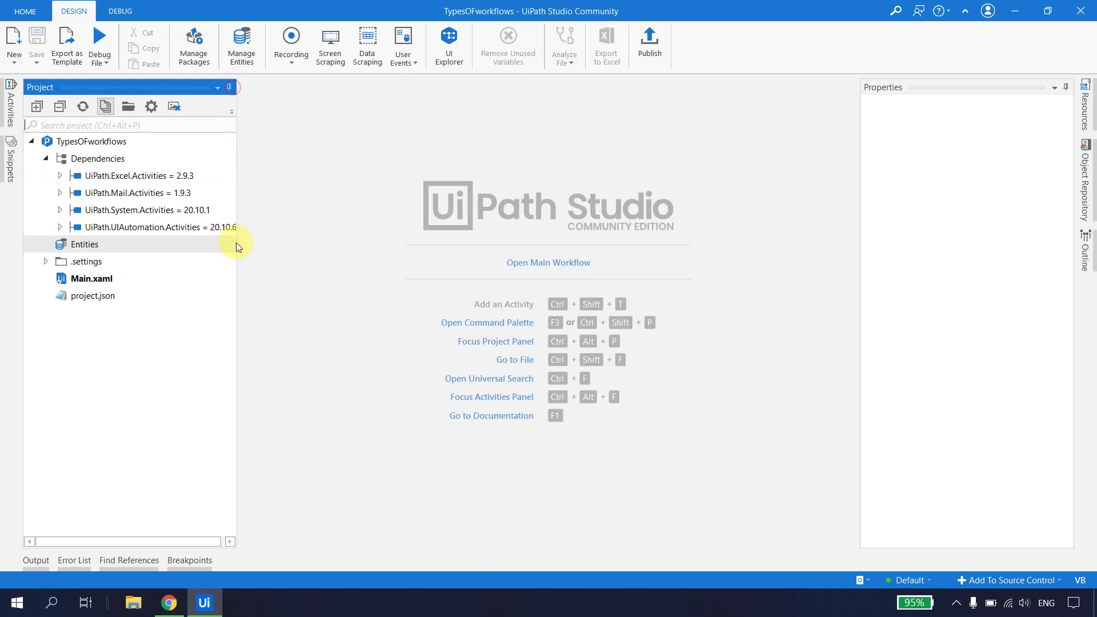
click(293, 180)
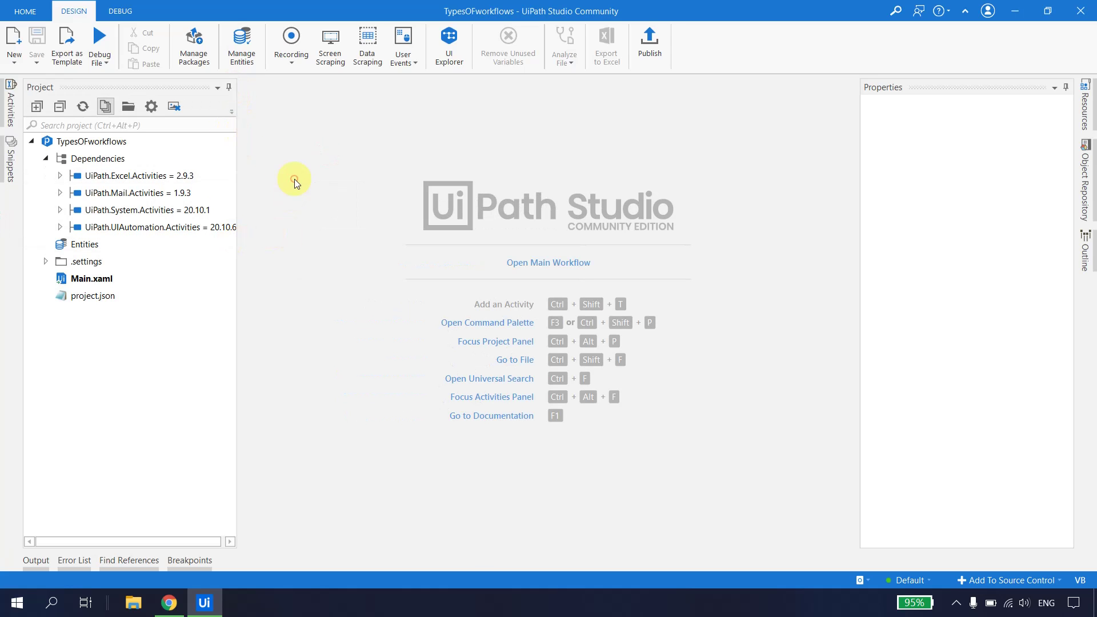
click(229, 86)
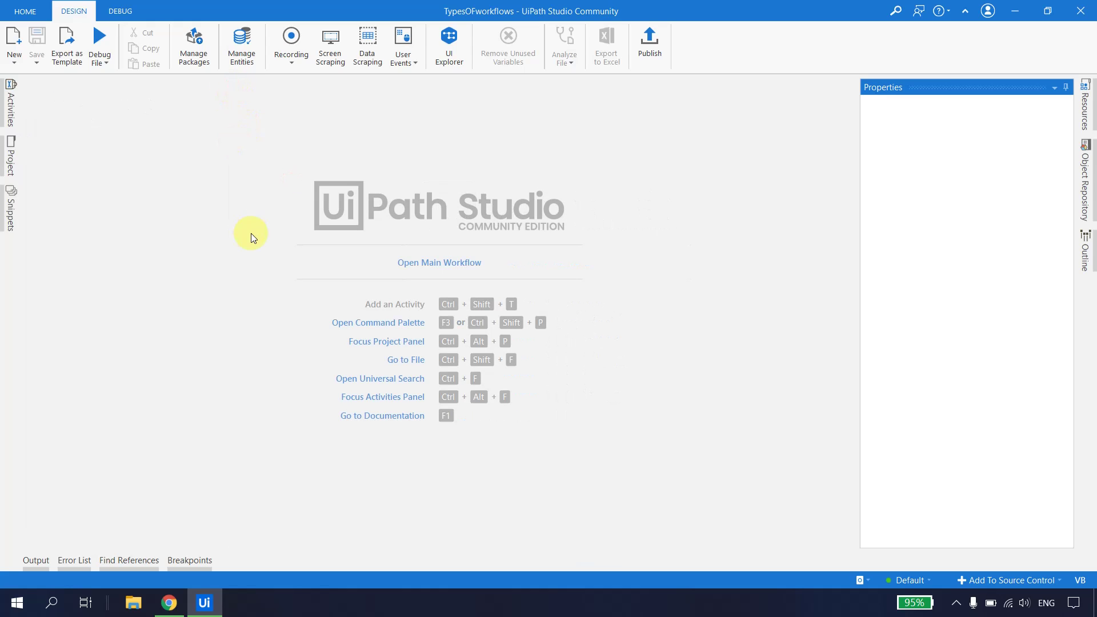
Create a new sequence workflow named SampleSequence in the TypesOFworkflows project
click(14, 62)
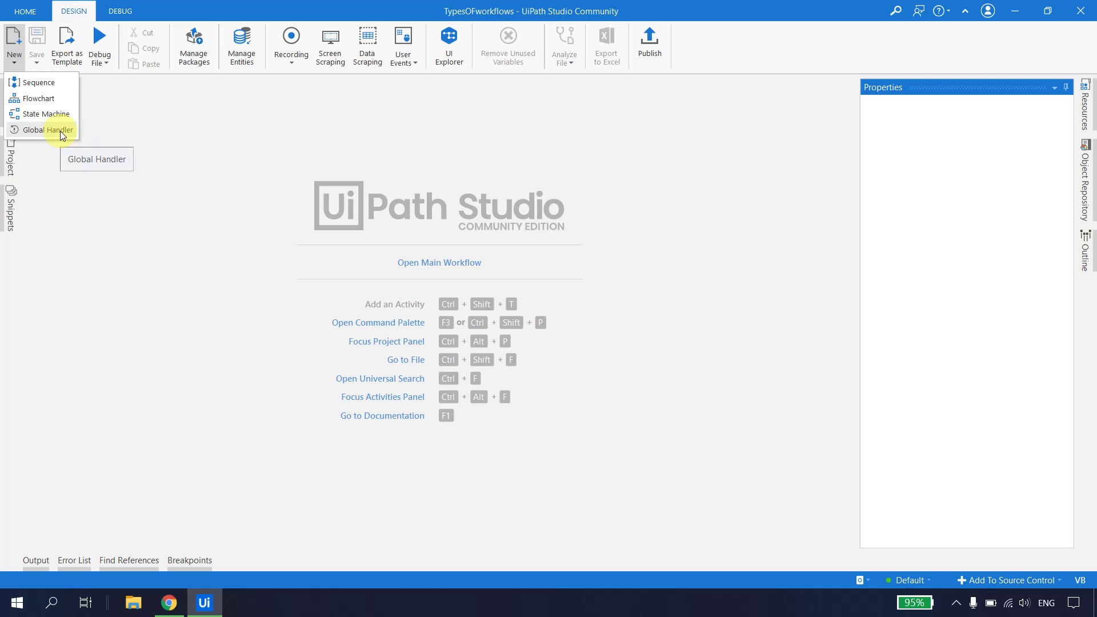
click(195, 158)
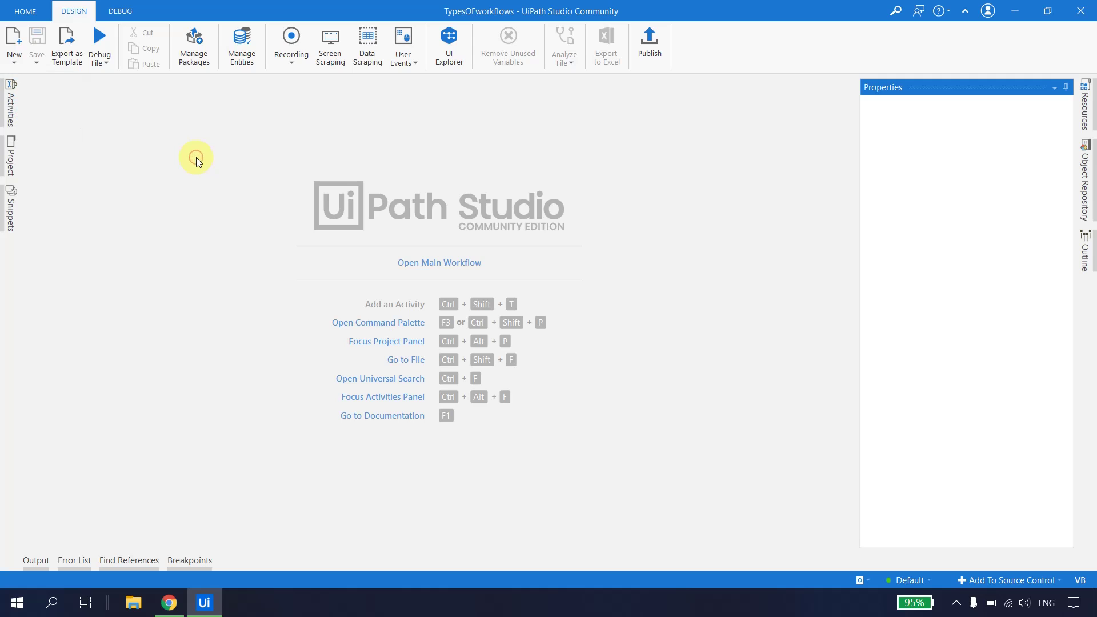
click(14, 60)
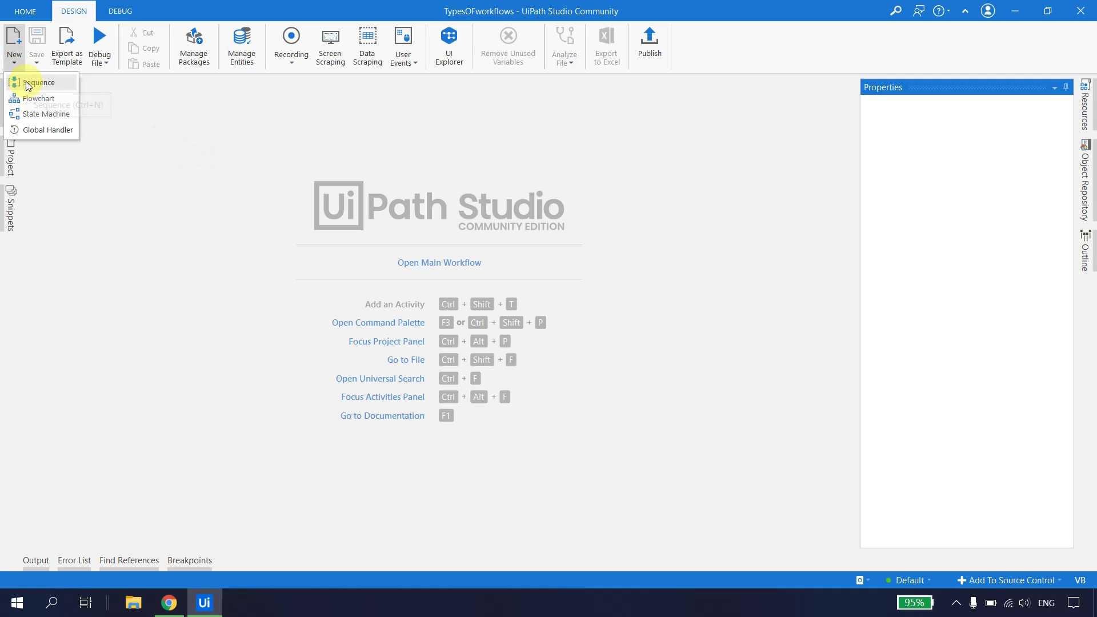
click(27, 86)
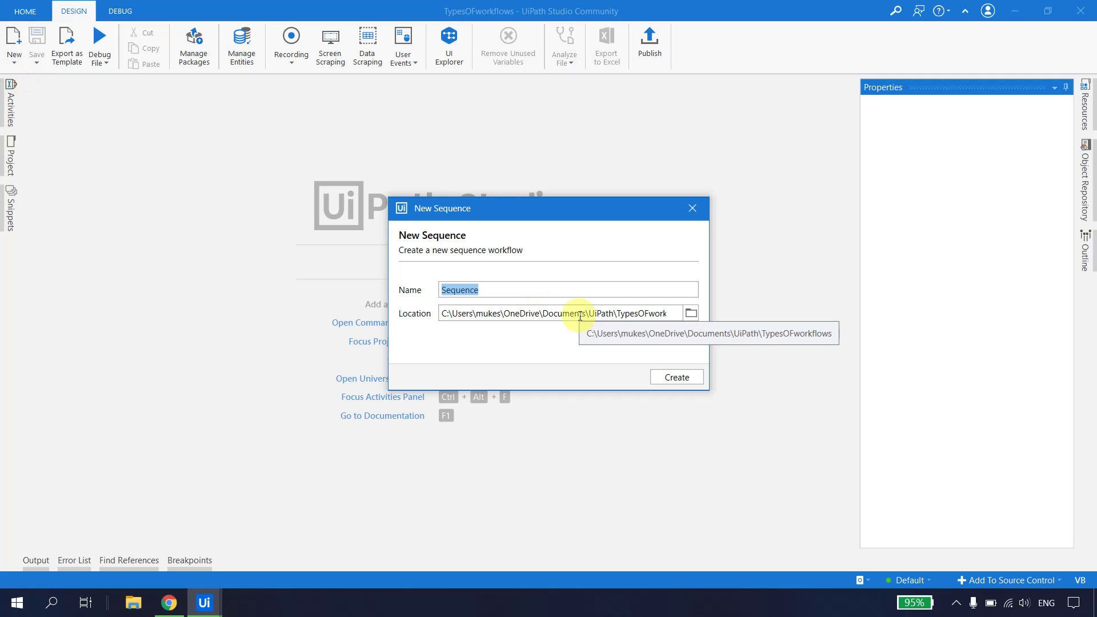
text(SampleSequence)
key(Return)
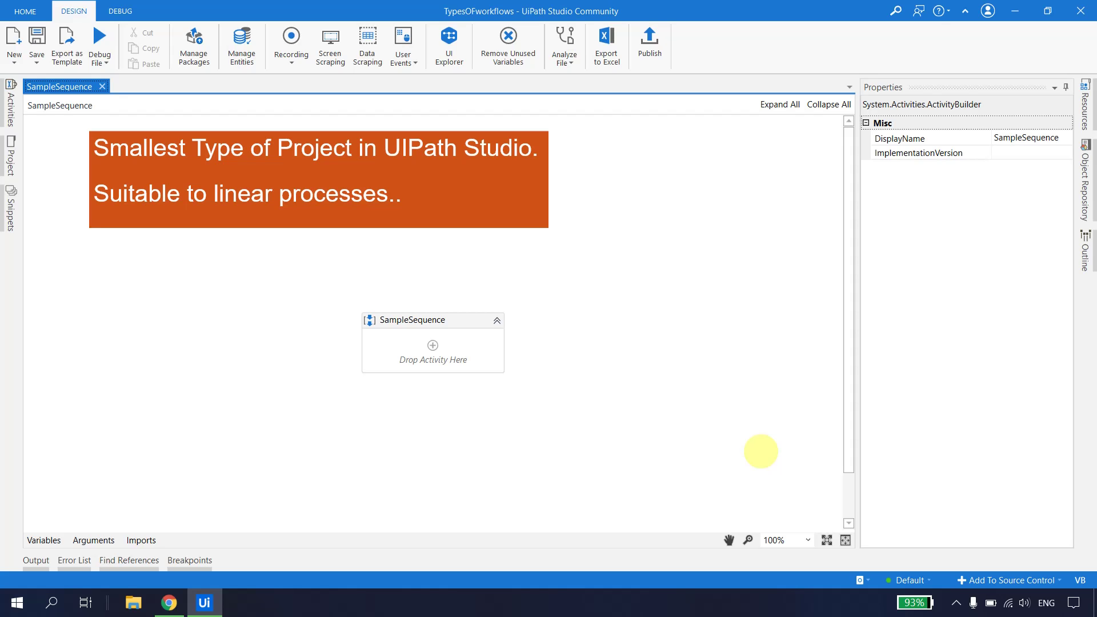
click(12, 64)
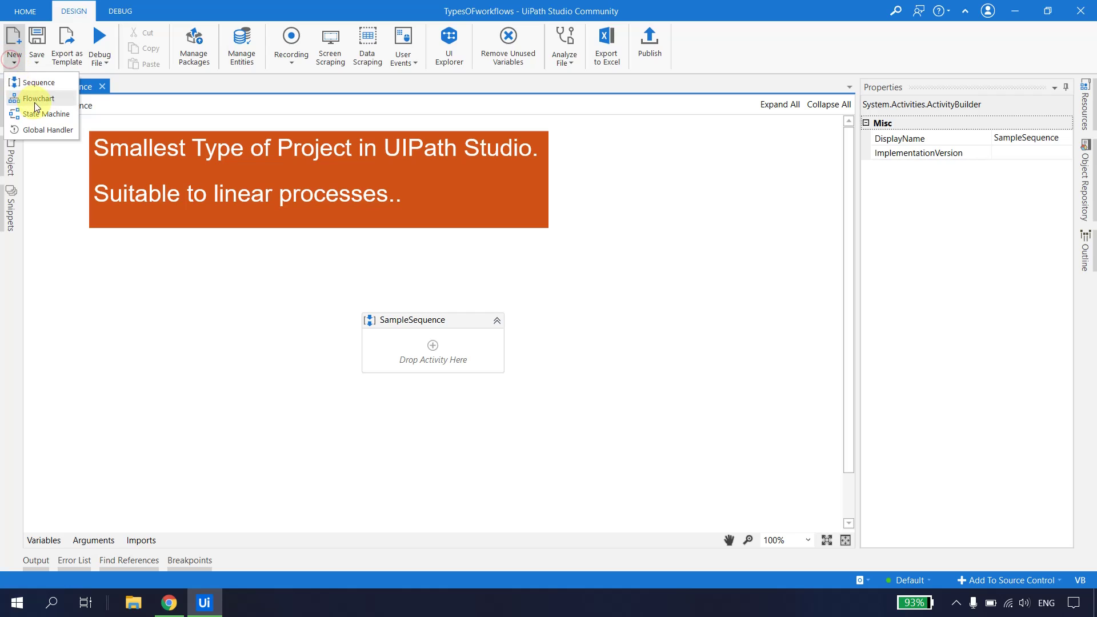
click(135, 252)
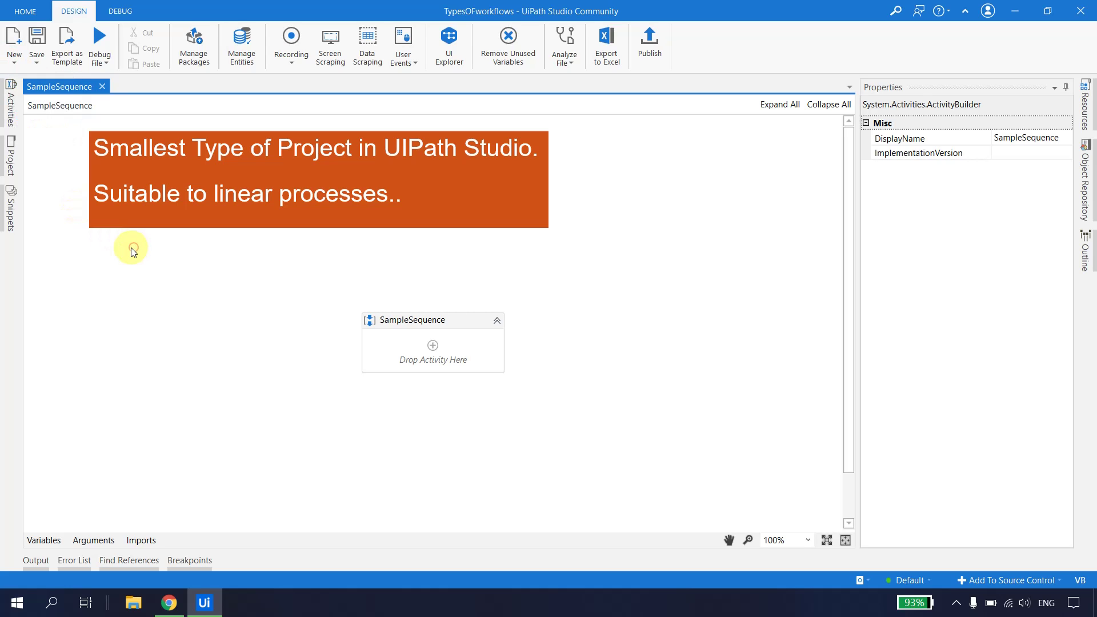
Add a nested Sequence activity inside SampleSequence and delete it again
click(10, 110)
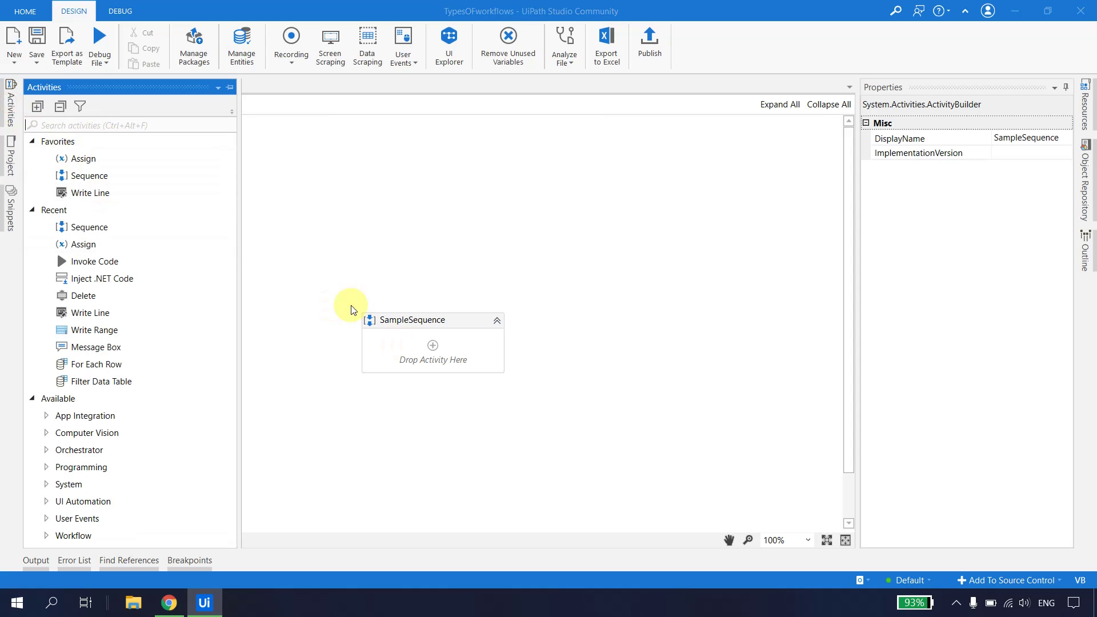
drag(101, 180, 467, 372)
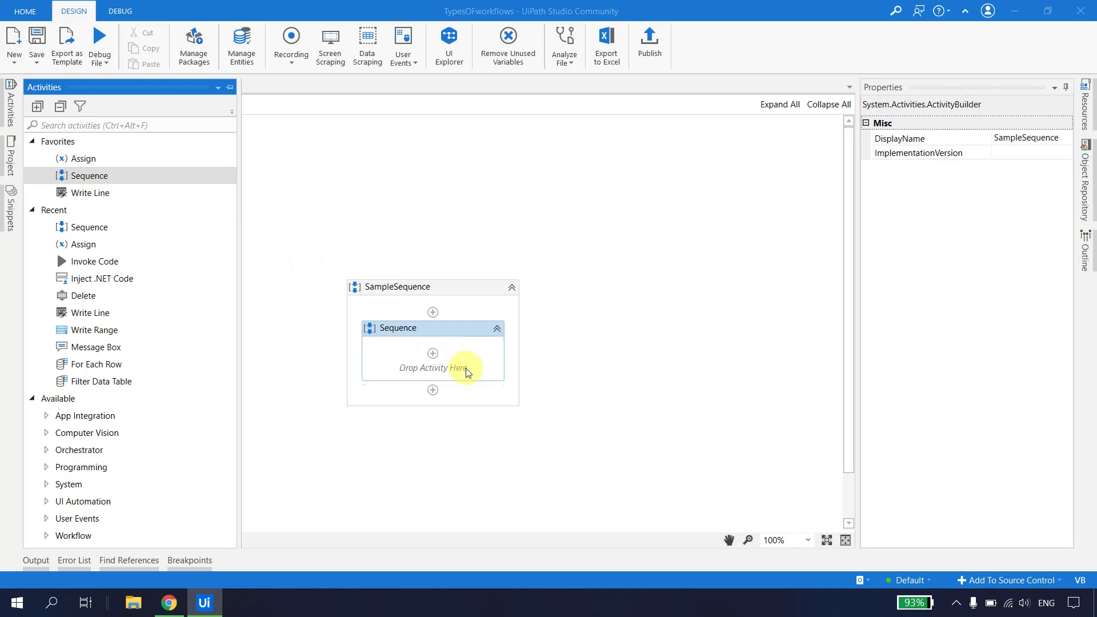
click(475, 325)
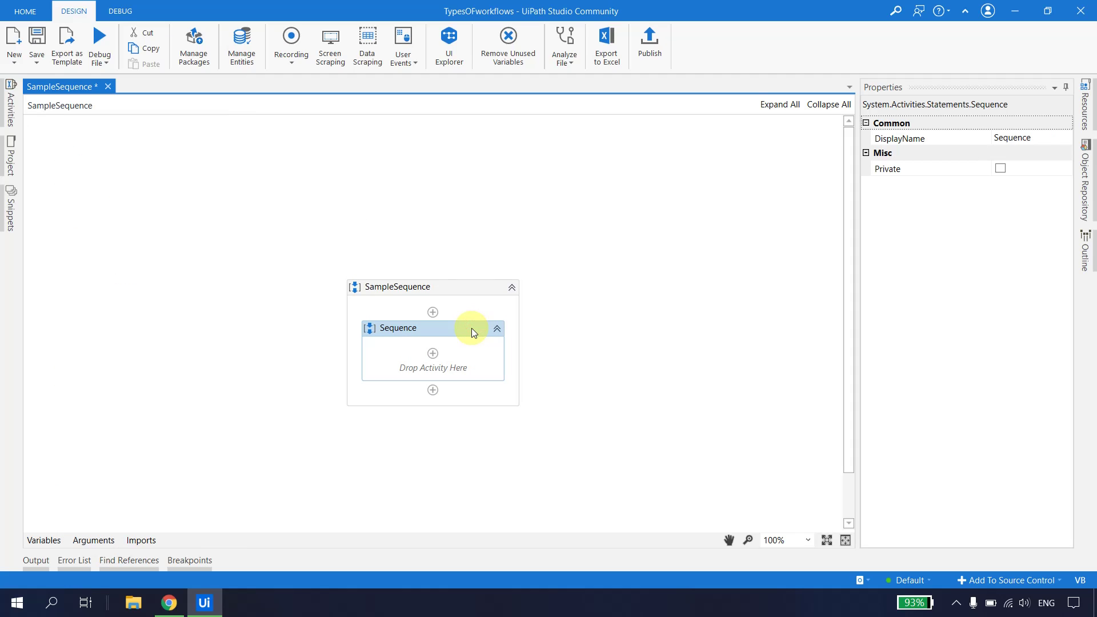
key(Delete)
click(449, 210)
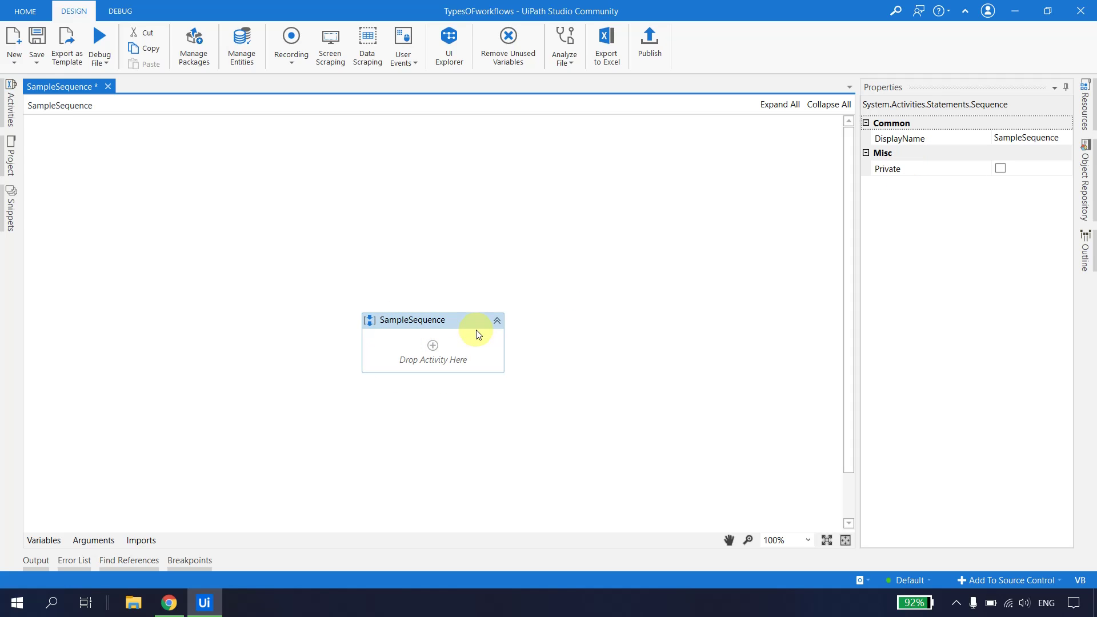
Change the display name of the main sequence container to TellAge and save the workflow
click(1015, 140)
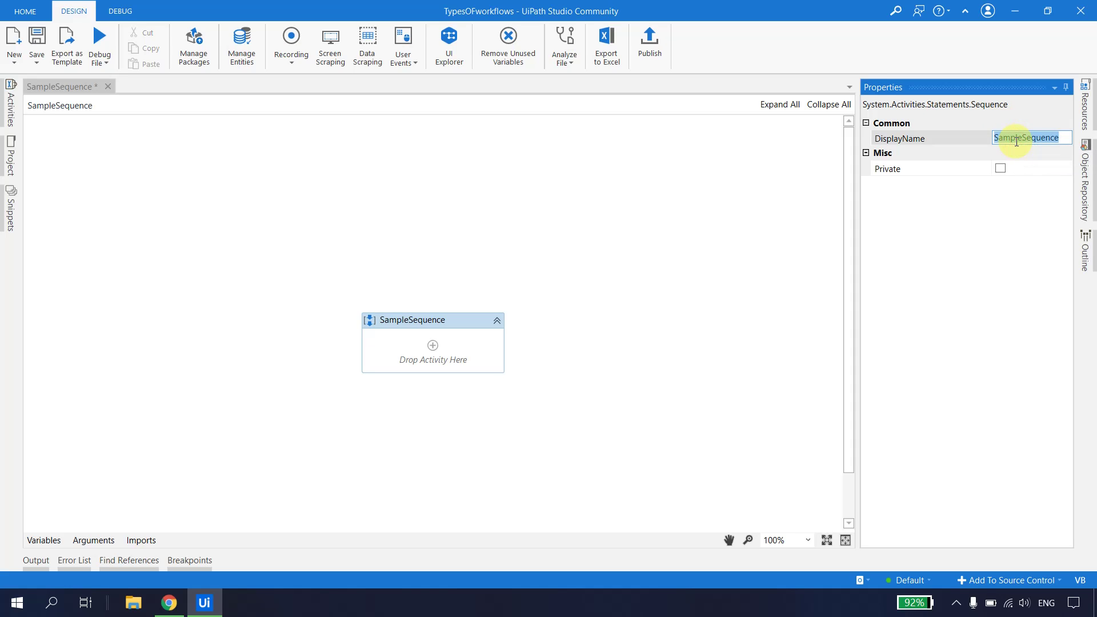
text(Any na)
key(BackSpace)
key(BackSpace)
key(BackSpace)
key(BackSpace)
key(BackSpace)
key(BackSpace)
text(TellAge)
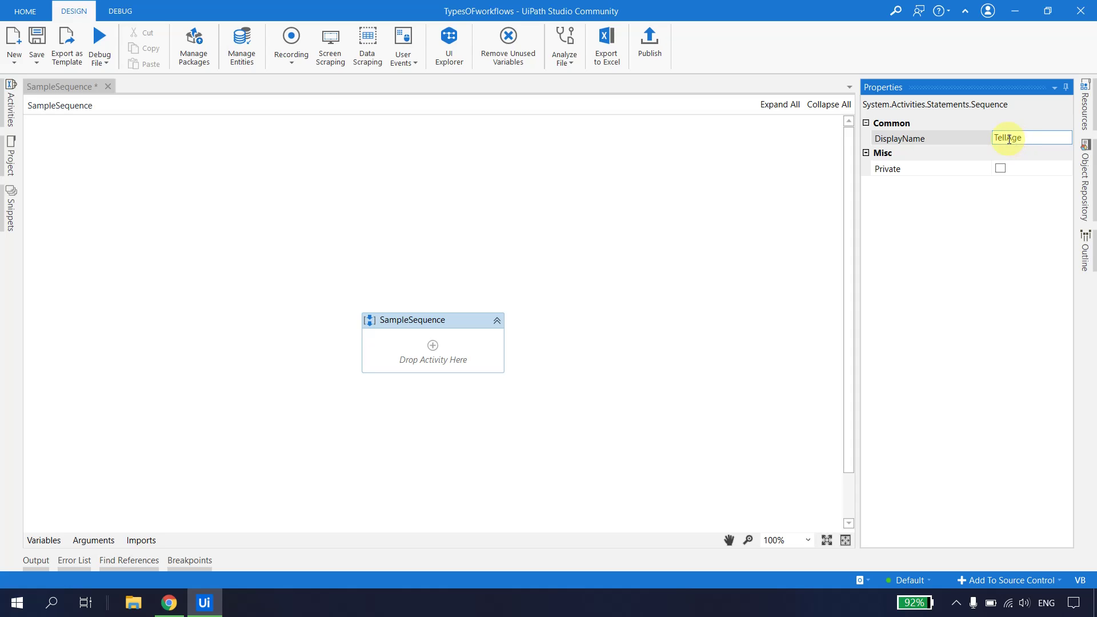
click(620, 238)
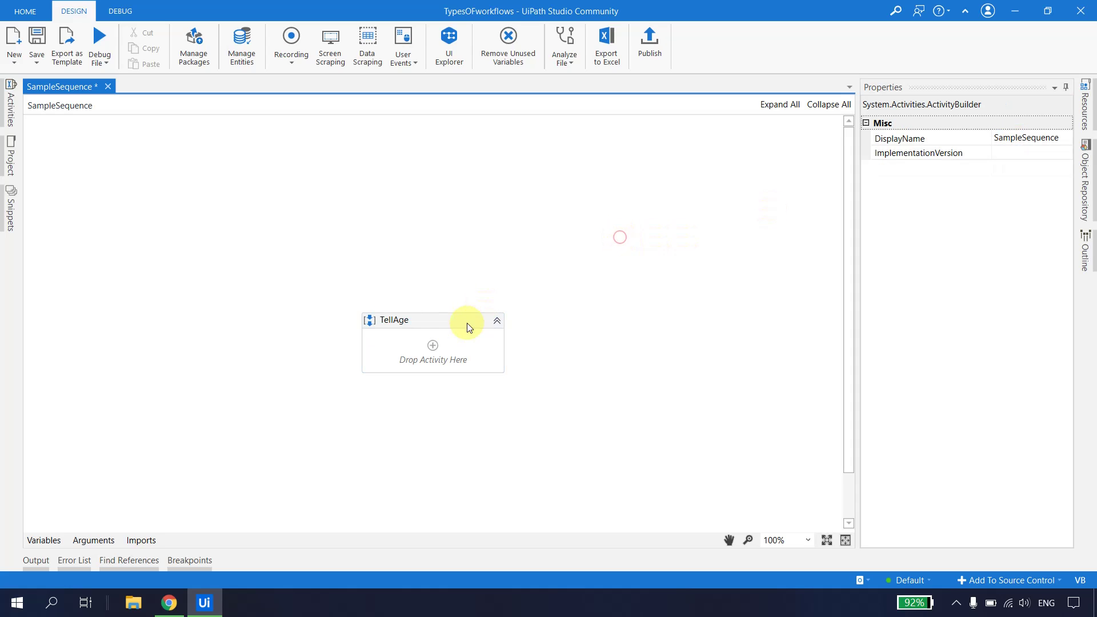
click(452, 326)
key(ctrl+s)
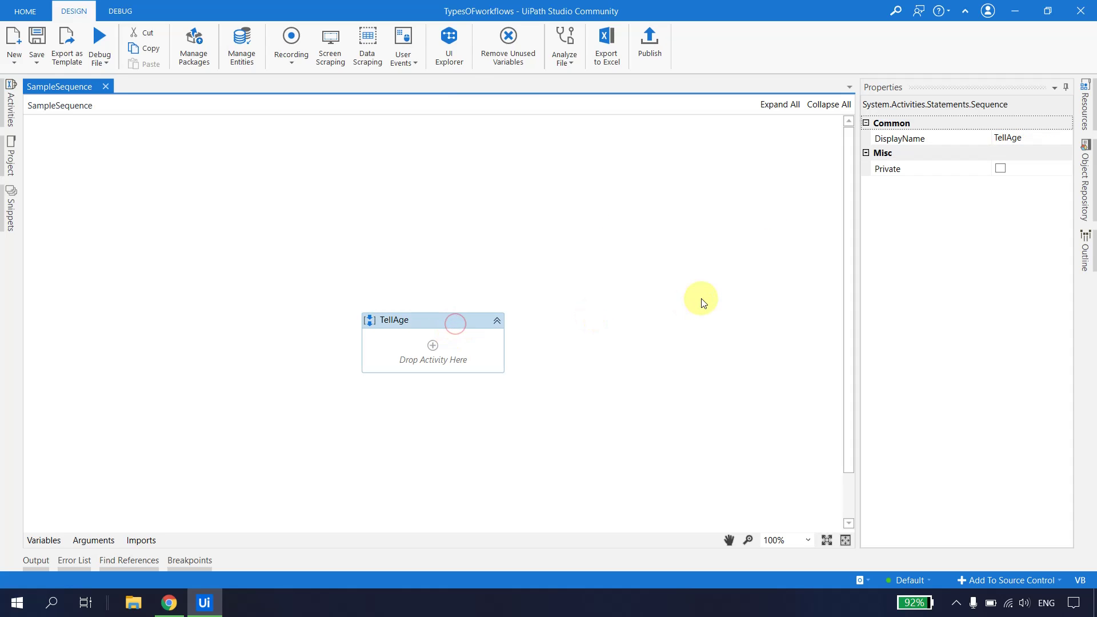
Find the Input Dialog activity and place it inside the TellAge sequence
click(4, 120)
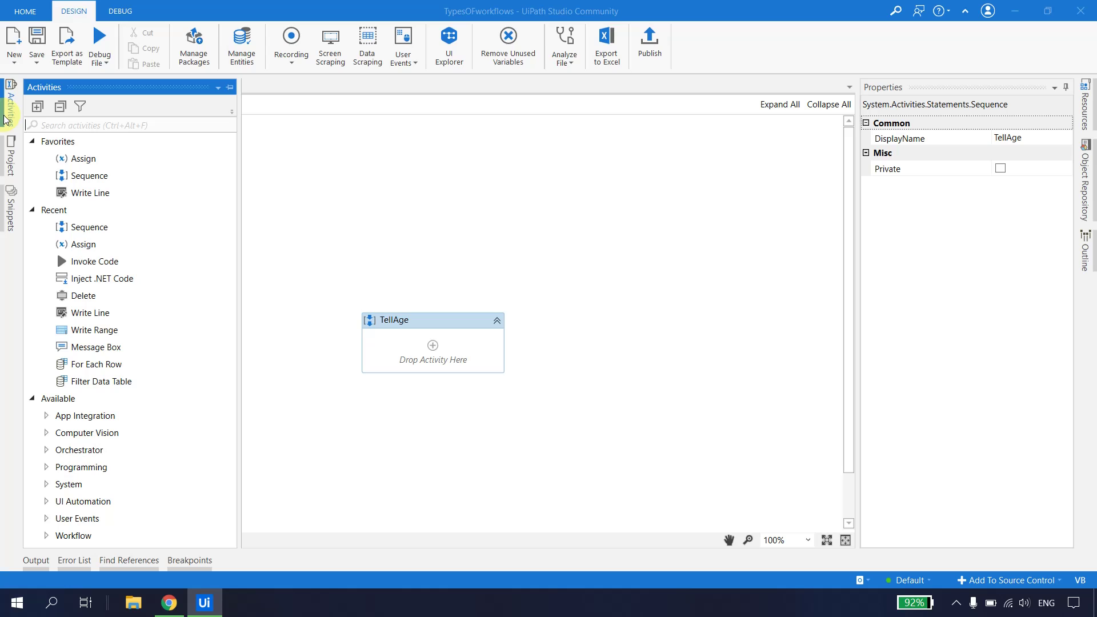
text(input d)
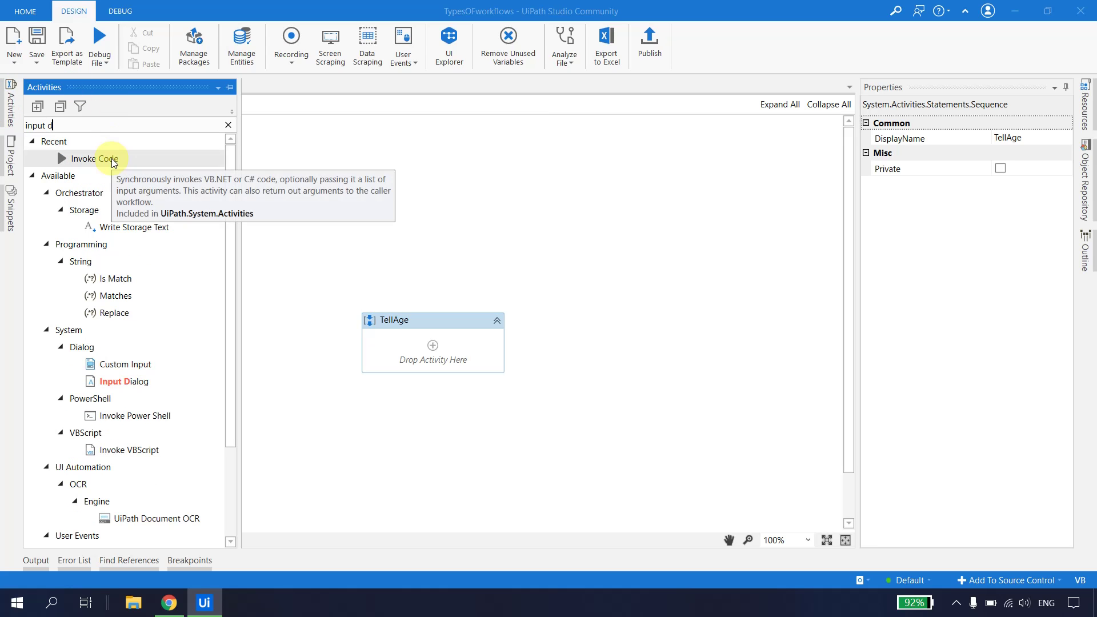
text(ia)
drag(108, 192, 448, 351)
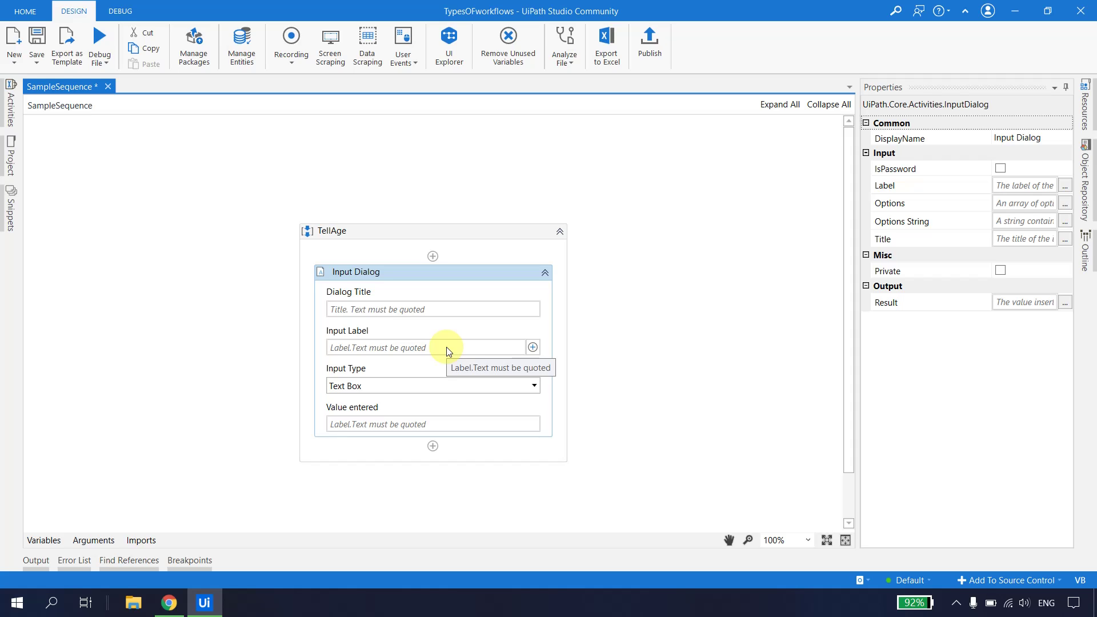
Set the Input Dialog's title to "AGE CALCULATOR", its label to "Tell me Your Birth Year" and its input type to Text Box
click(383, 311)
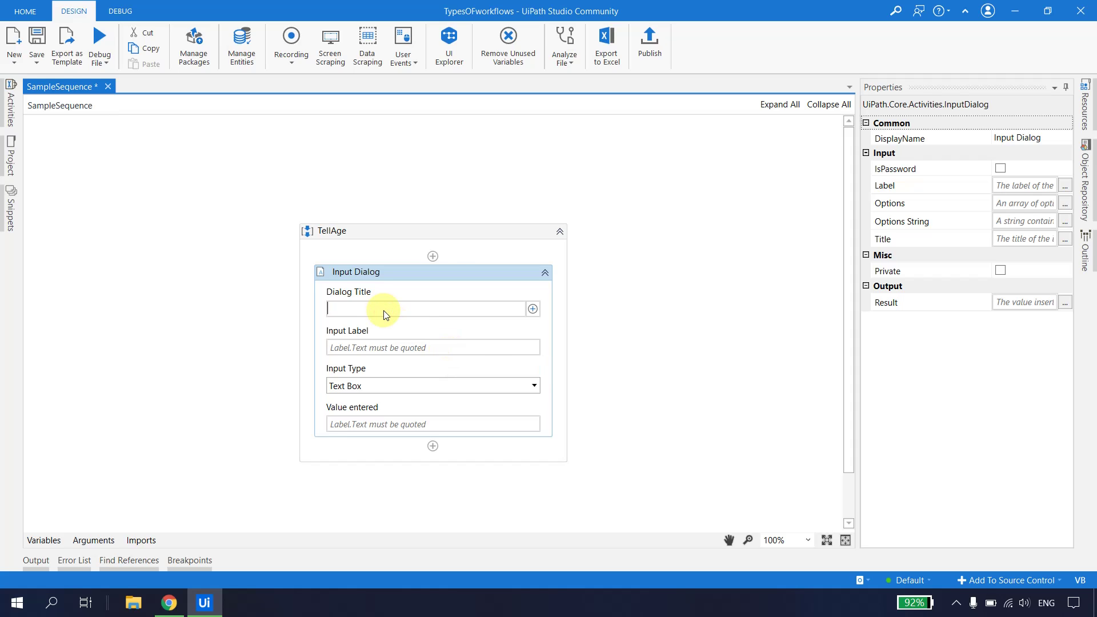
text("AGE CAL)
text(CULATOR)
click(380, 352)
text(")
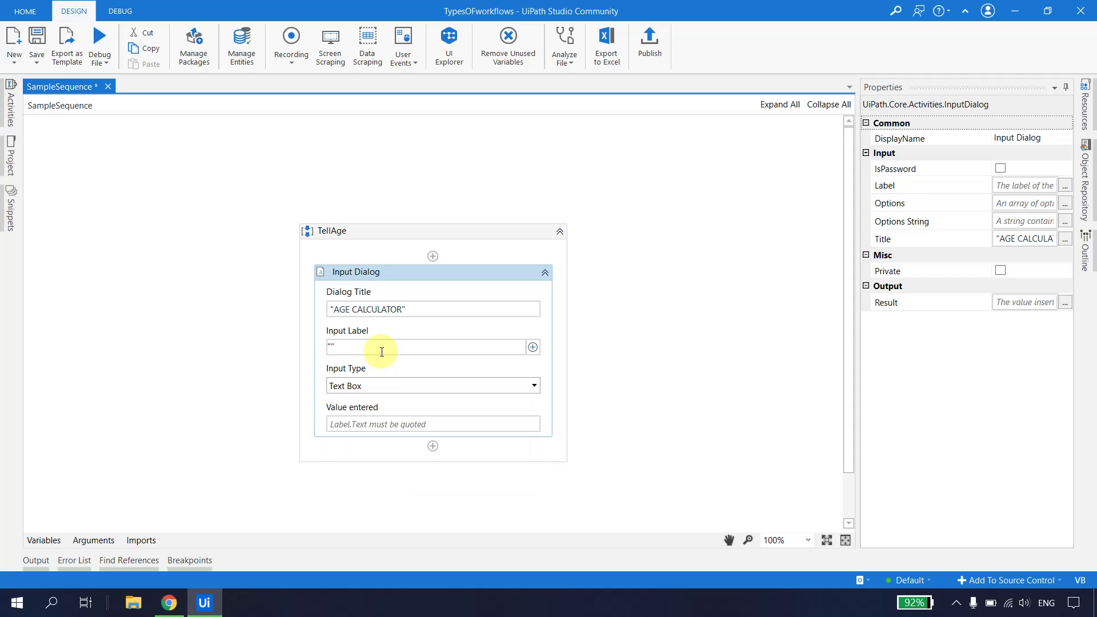
text(Tell me Your Birth Year)
click(605, 355)
click(534, 383)
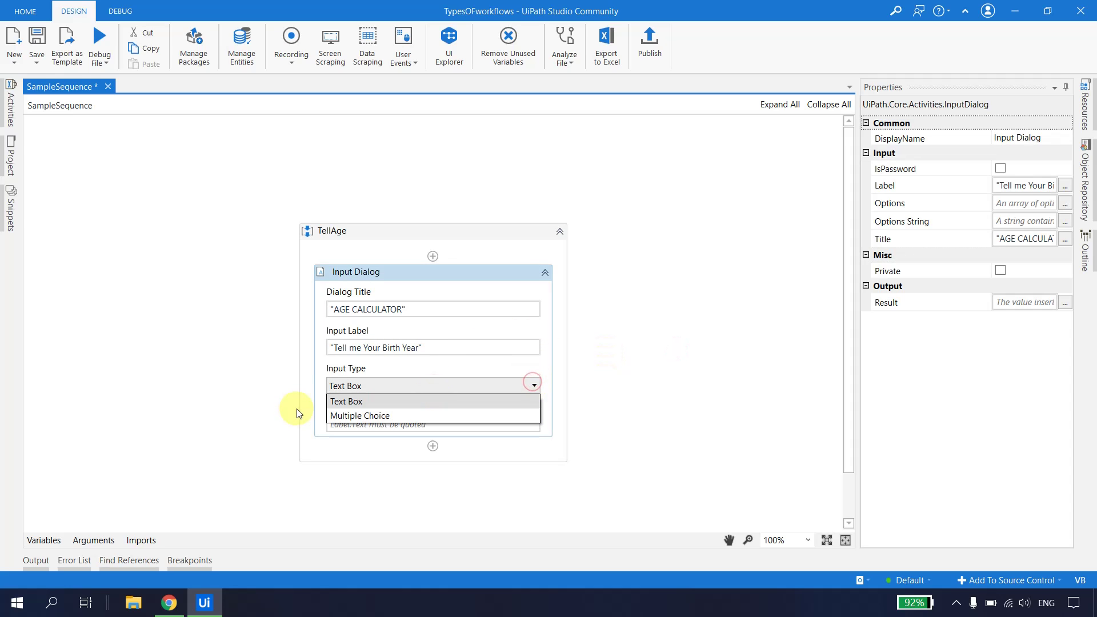
click(360, 404)
Store the Input Dialog's result in a new variable named BirthYear
scroll(612, 380, down, 1)
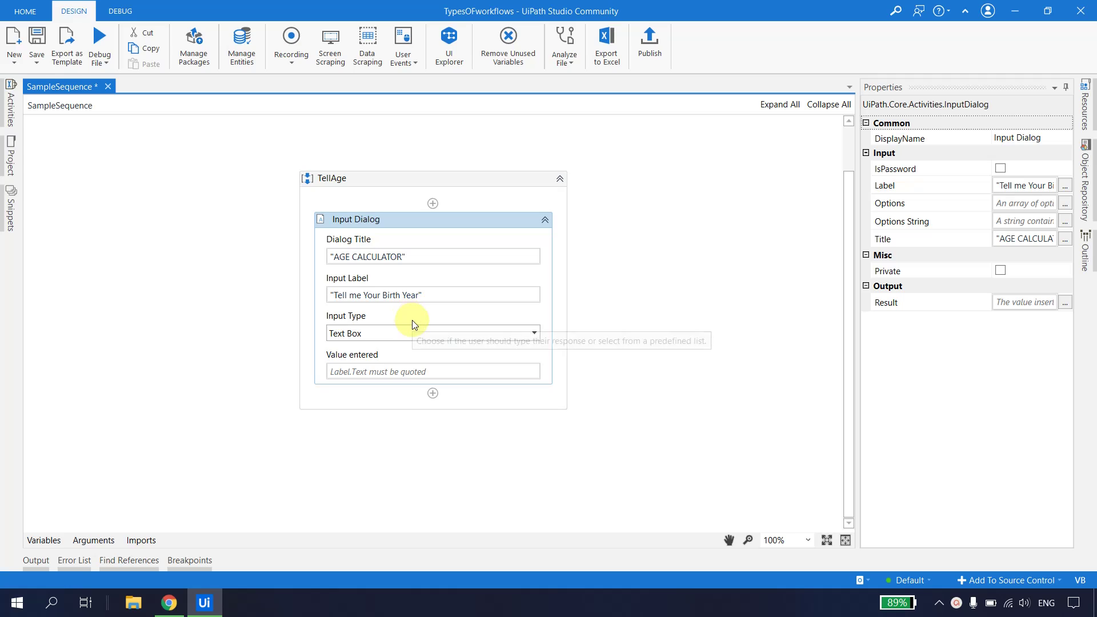
click(1006, 303)
key(ctrl+k)
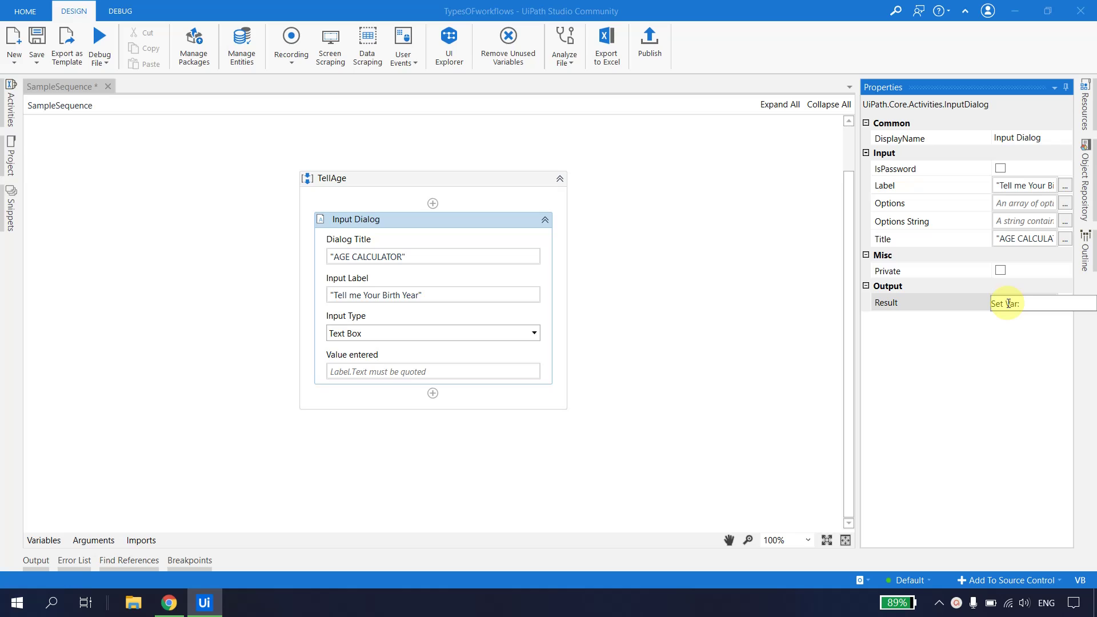
text(BirthYear)
key(Return)
click(606, 424)
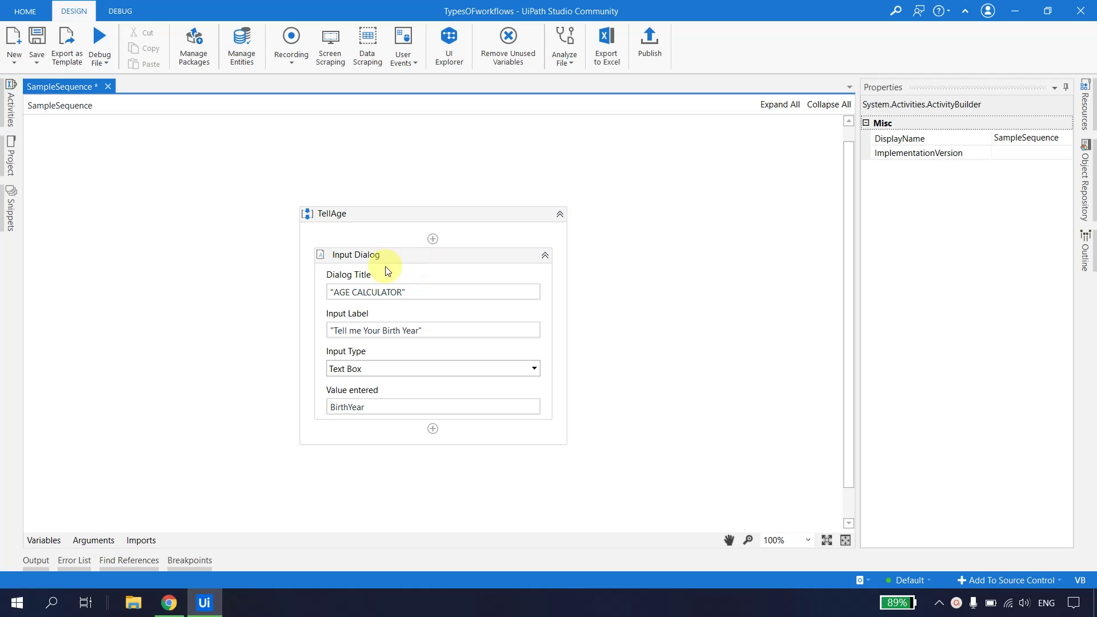
click(399, 259)
scroll(414, 380, down, 1)
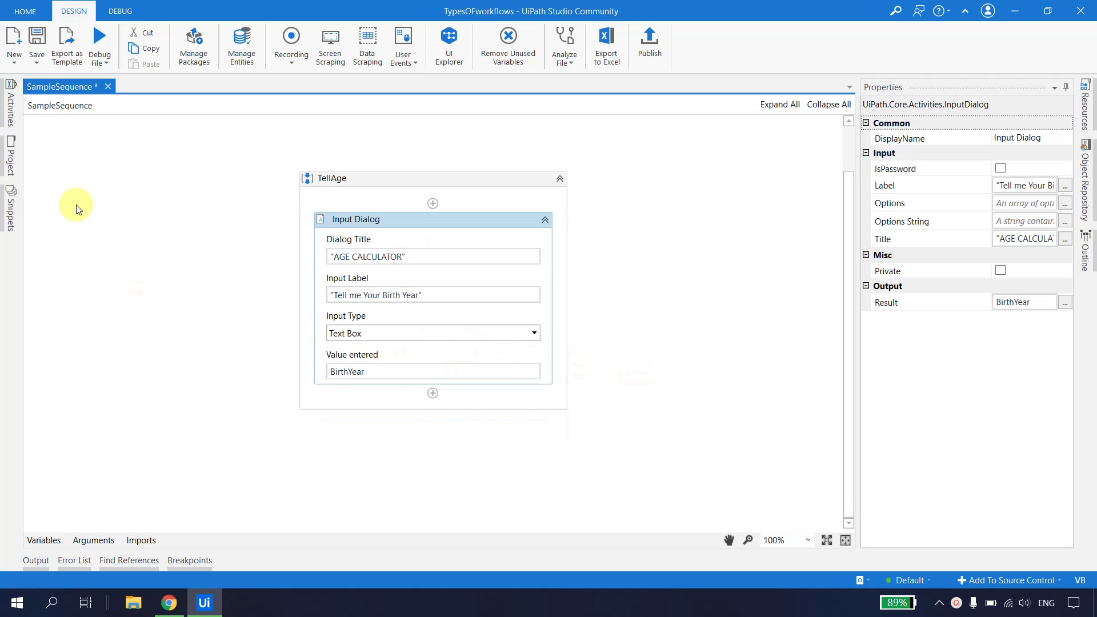
Add an Assign activity below the Input Dialog with a new variable named Age as its target
click(9, 118)
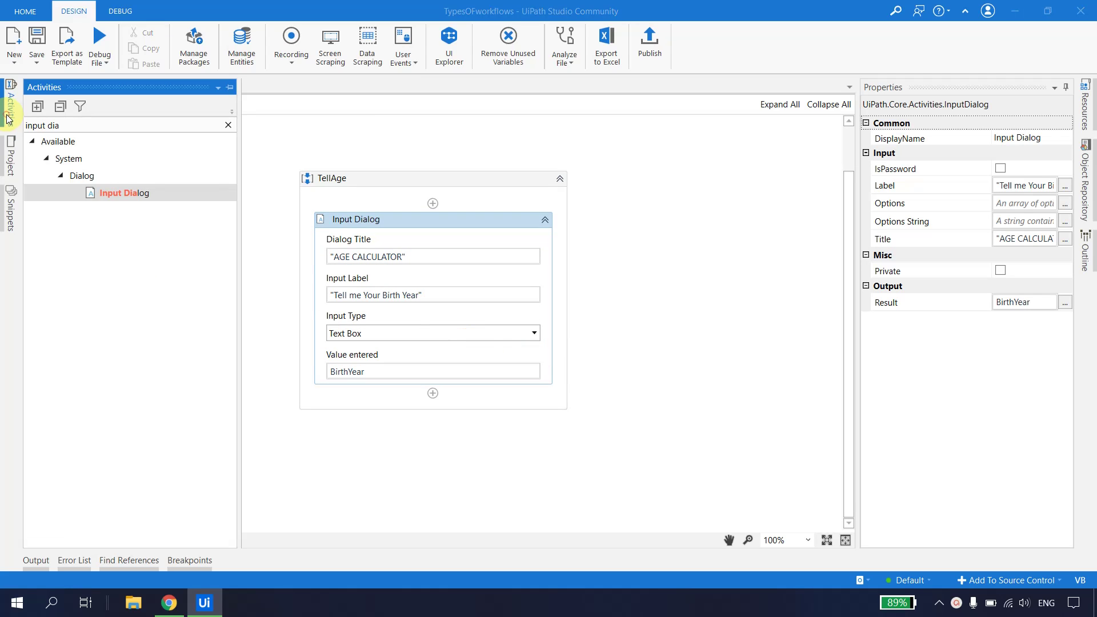
click(64, 131)
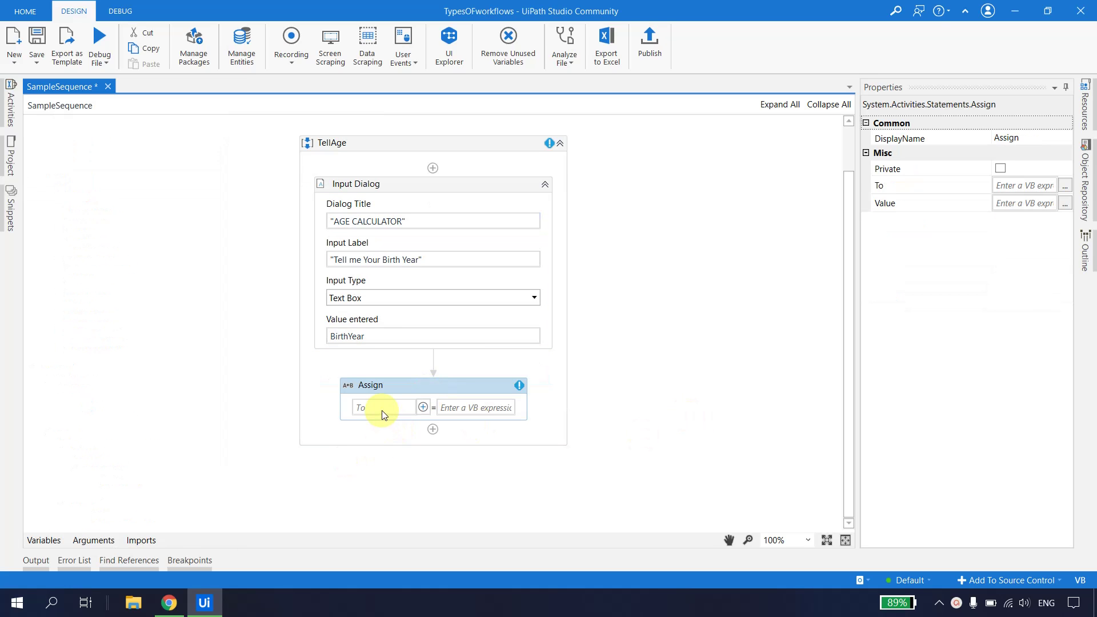
click(382, 410)
text(Set Var:  Age)
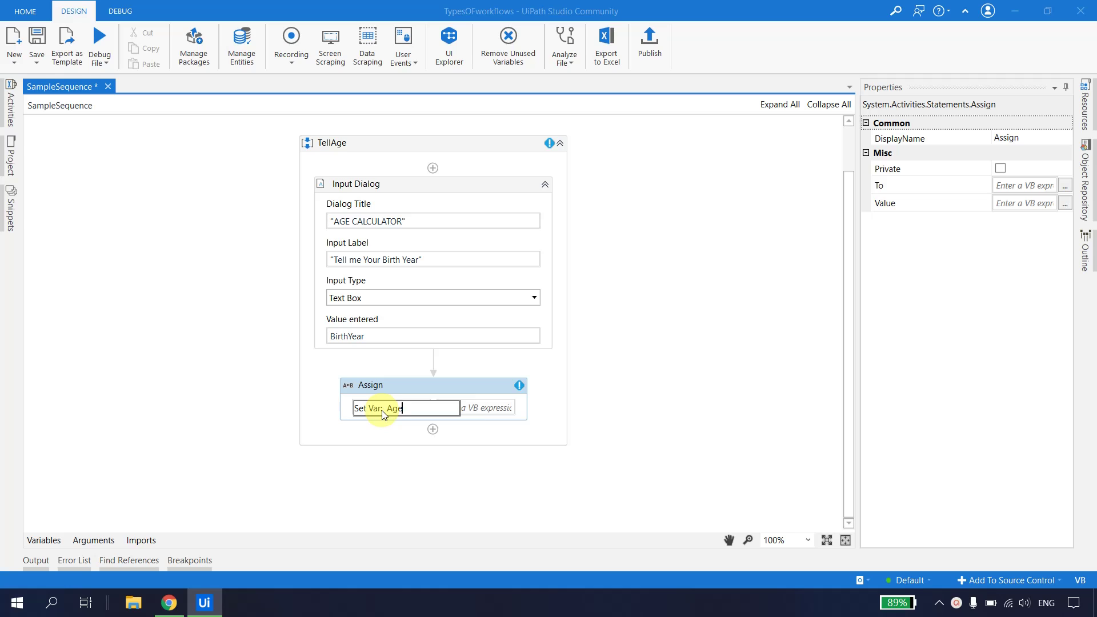
key(Return)
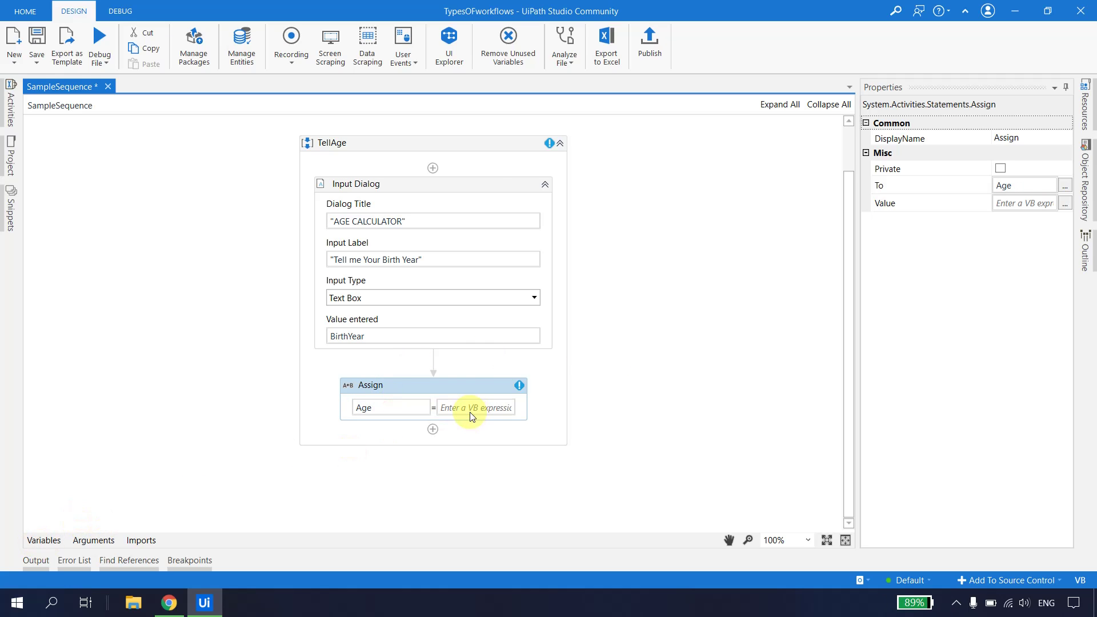
Change the Age variable's type to Int32
click(45, 540)
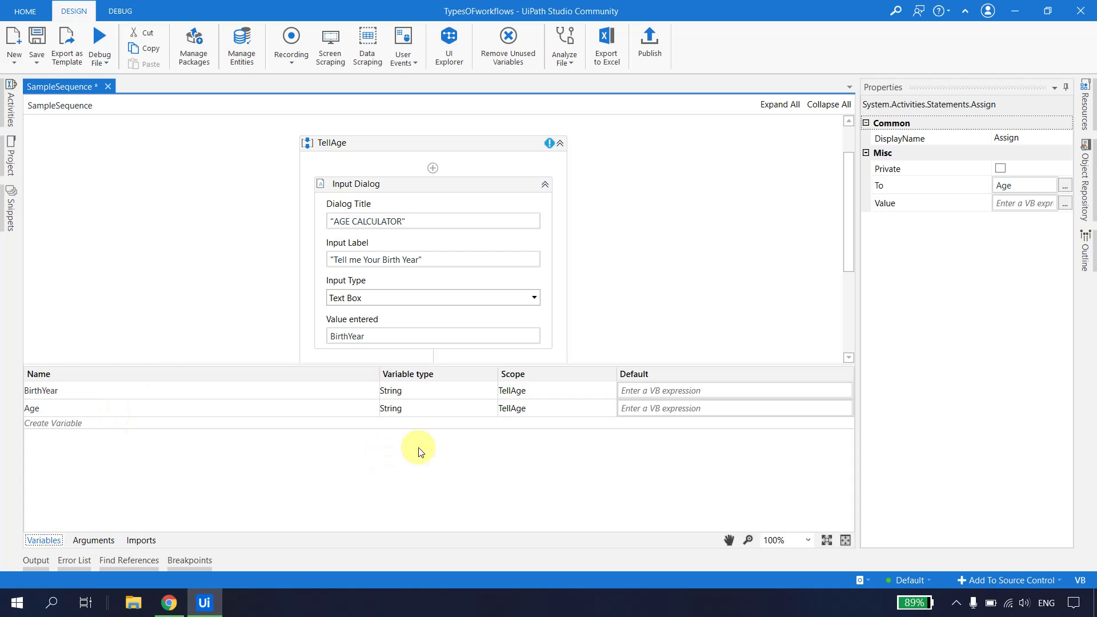
click(444, 413)
click(444, 415)
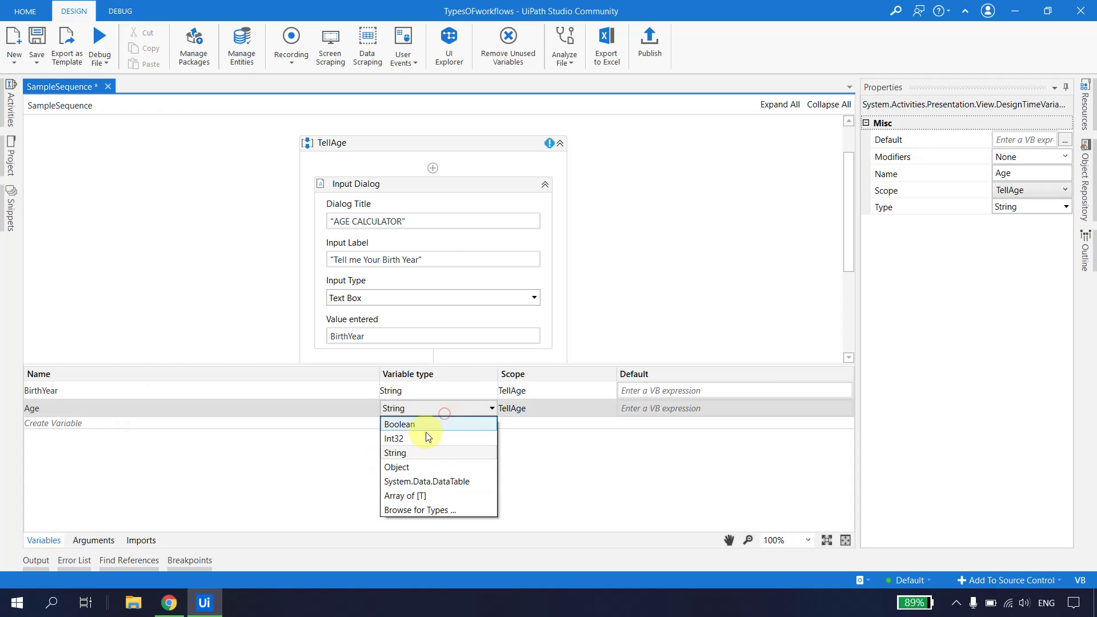
click(412, 441)
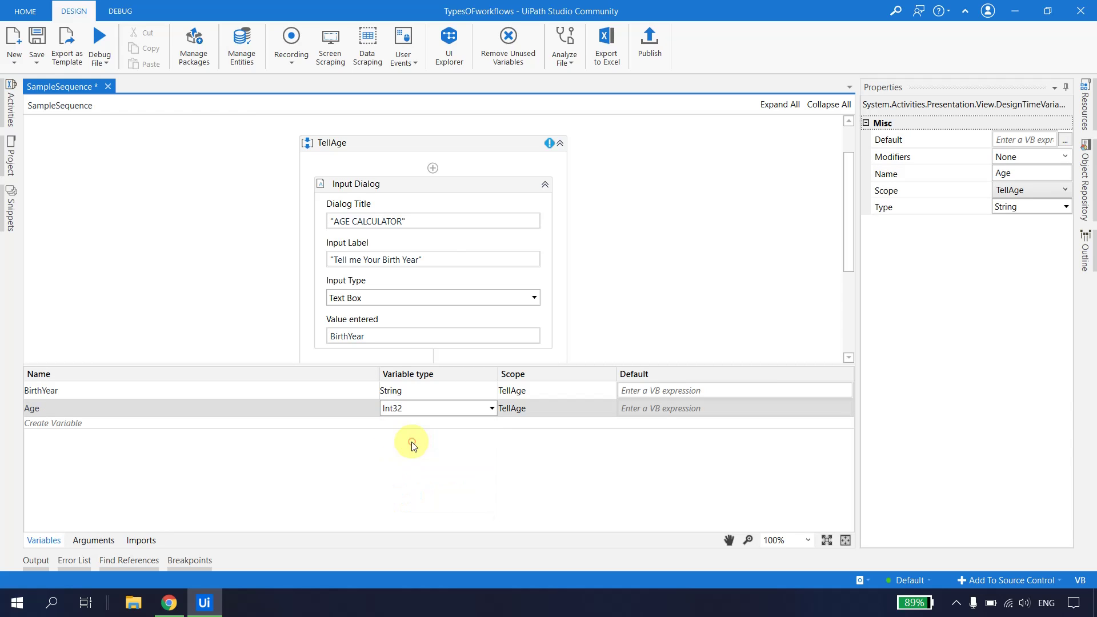
click(44, 540)
click(164, 388)
Start the Assign activity's value expression with the current year, Now.date.Year
click(449, 428)
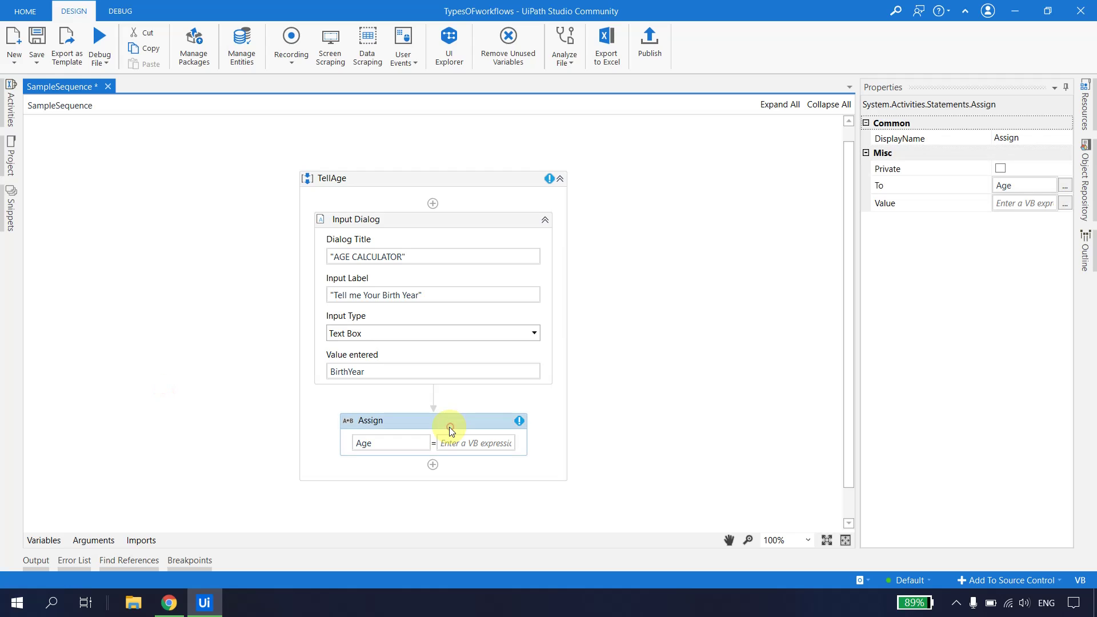
click(1064, 205)
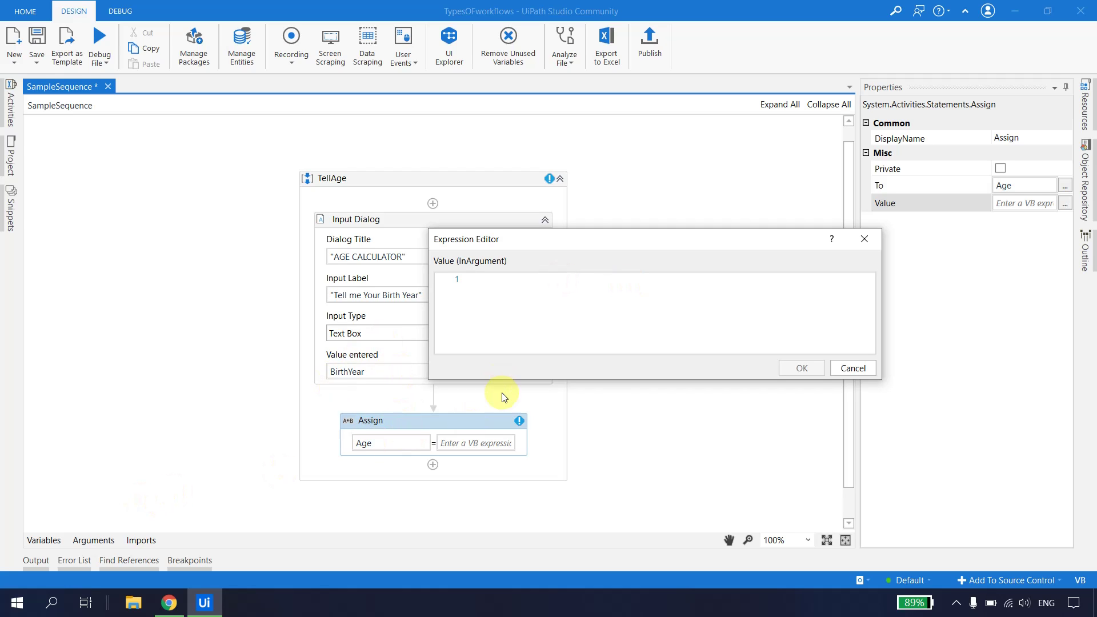
text(Now)
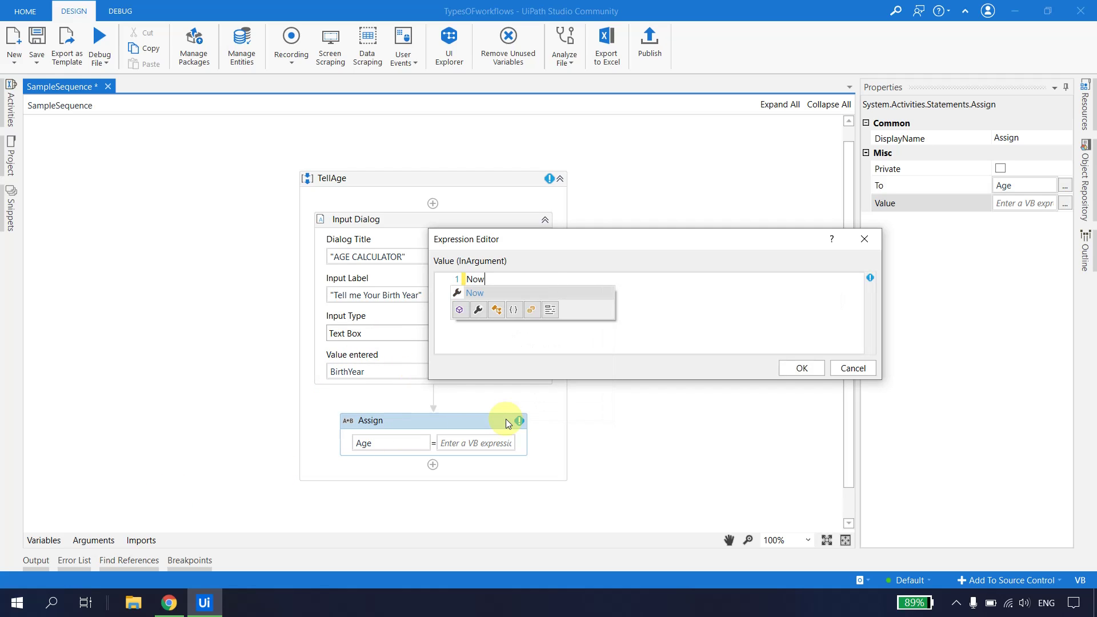
key(Escape)
text(.date)
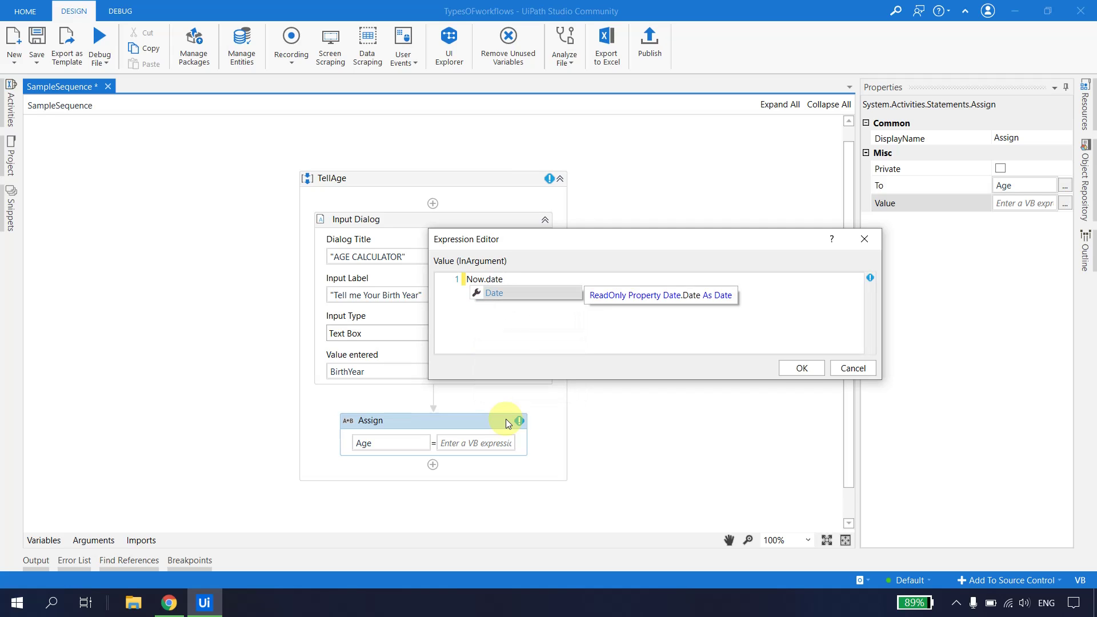
key(Escape)
text(.y)
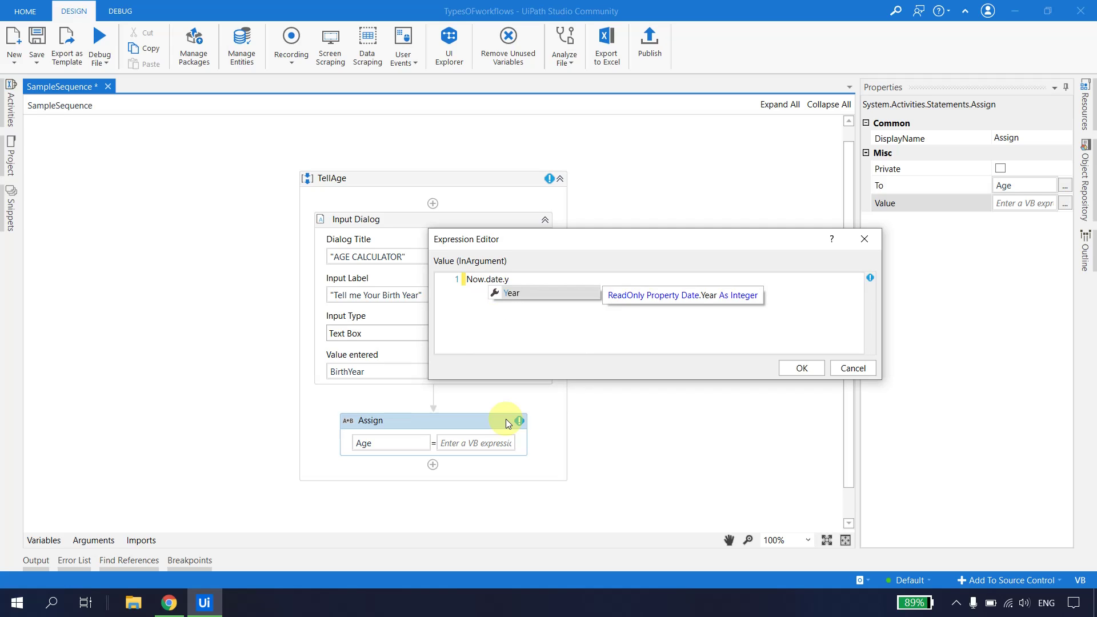
key(Tab)
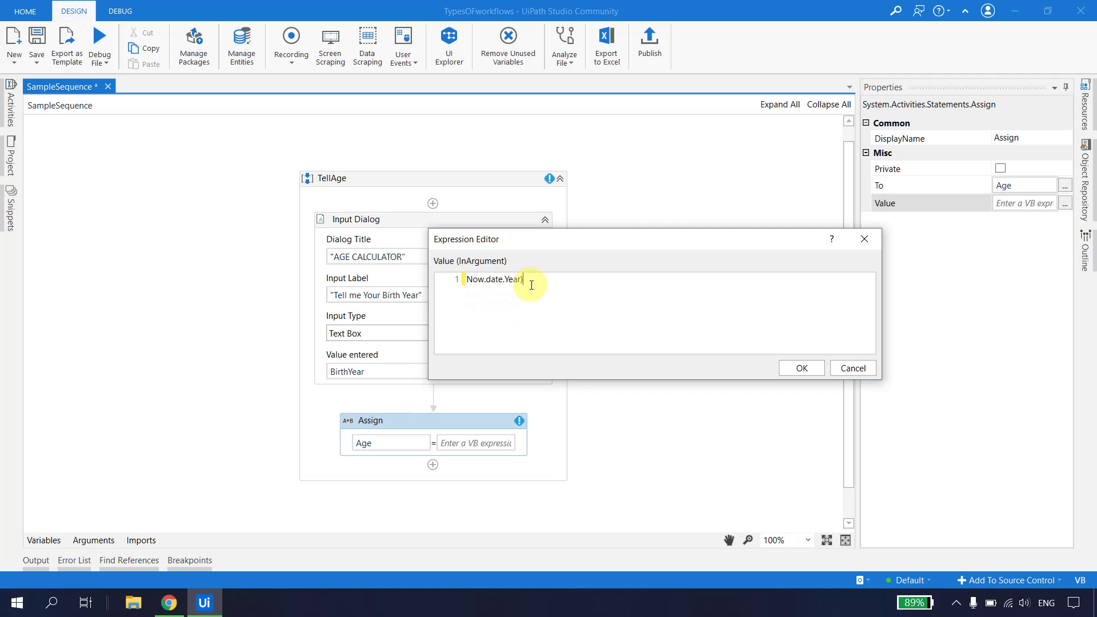
Enclose Now.date.Year in parentheses and subtract the BirthYear variable from it
click(467, 280)
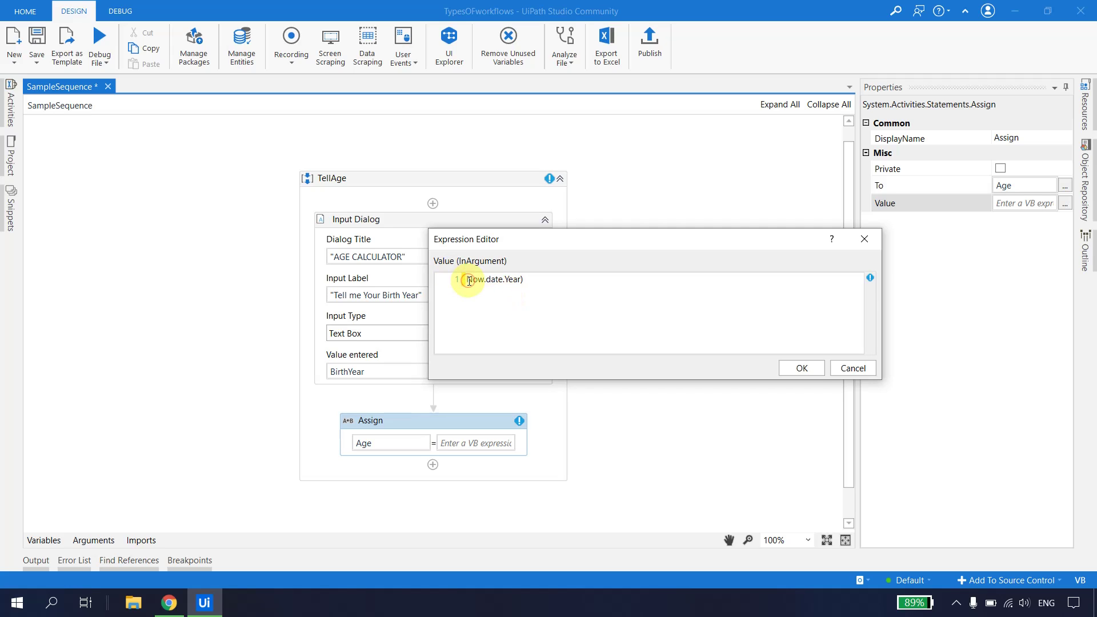
text(()
click(564, 280)
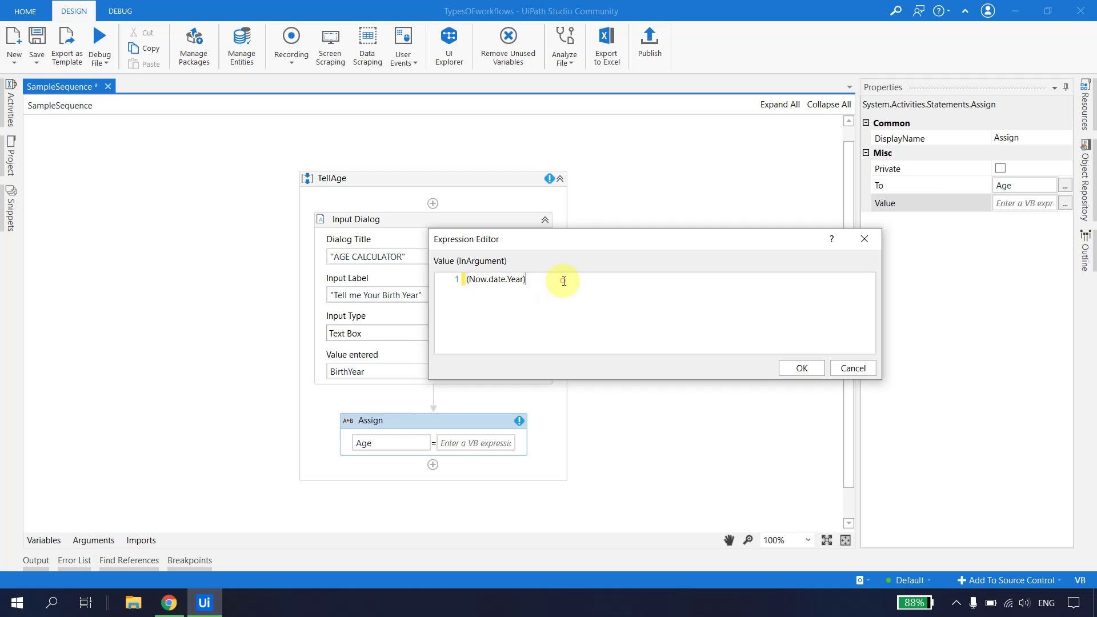
text(- )
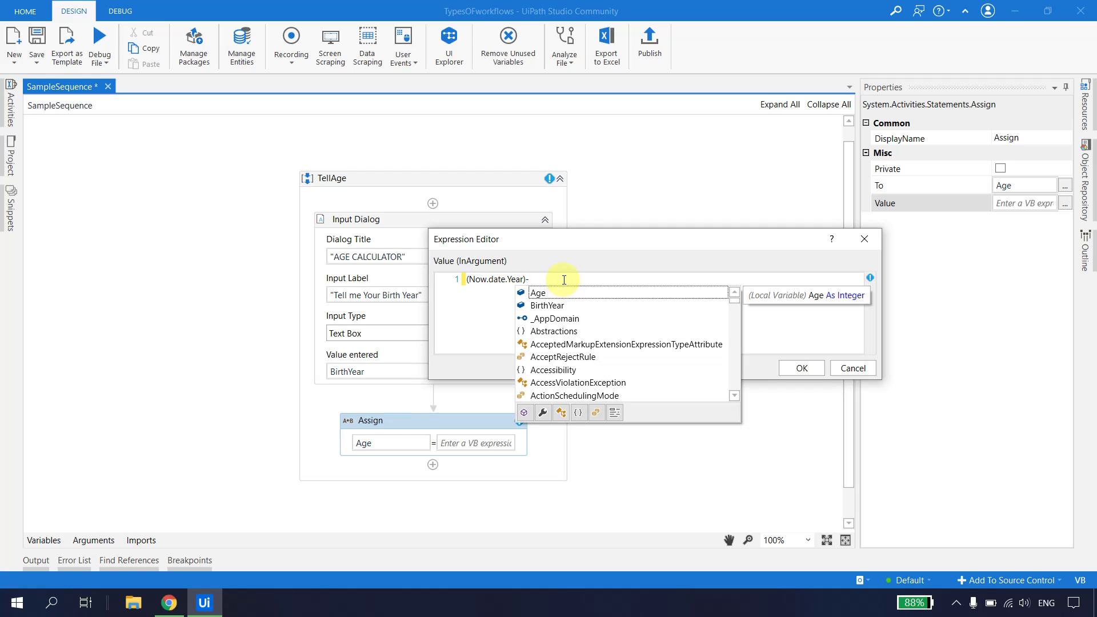
text(BirthYear)
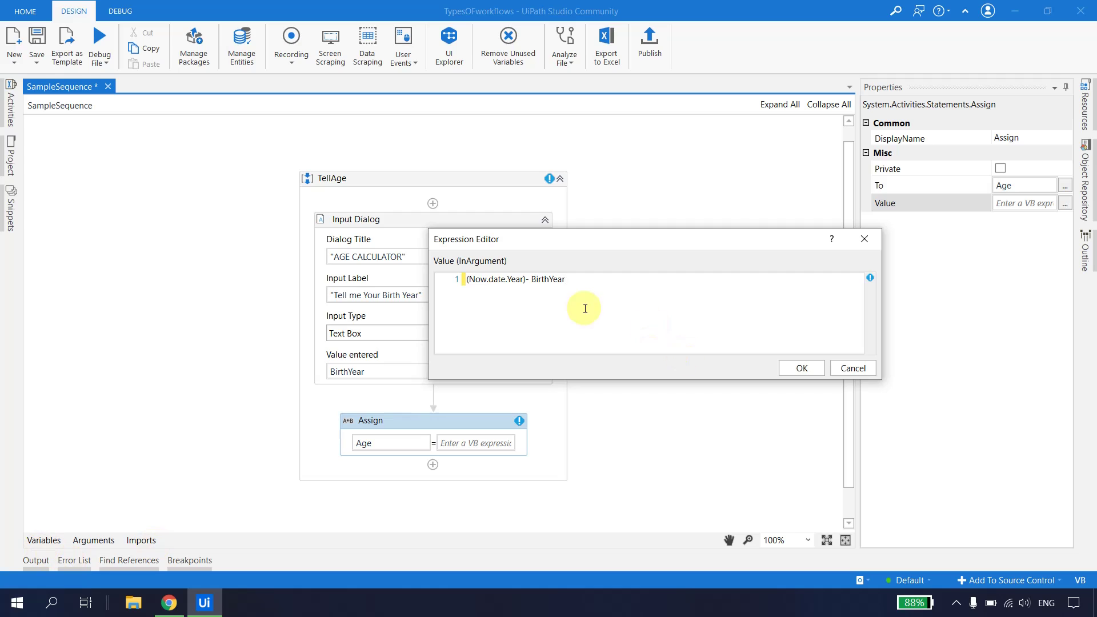
Wrap BirthYear in Convert.ToInt32 so the value reads (Now.date.Year)- Convert.ToInt32(BirthYear), and apply the expression
click(531, 278)
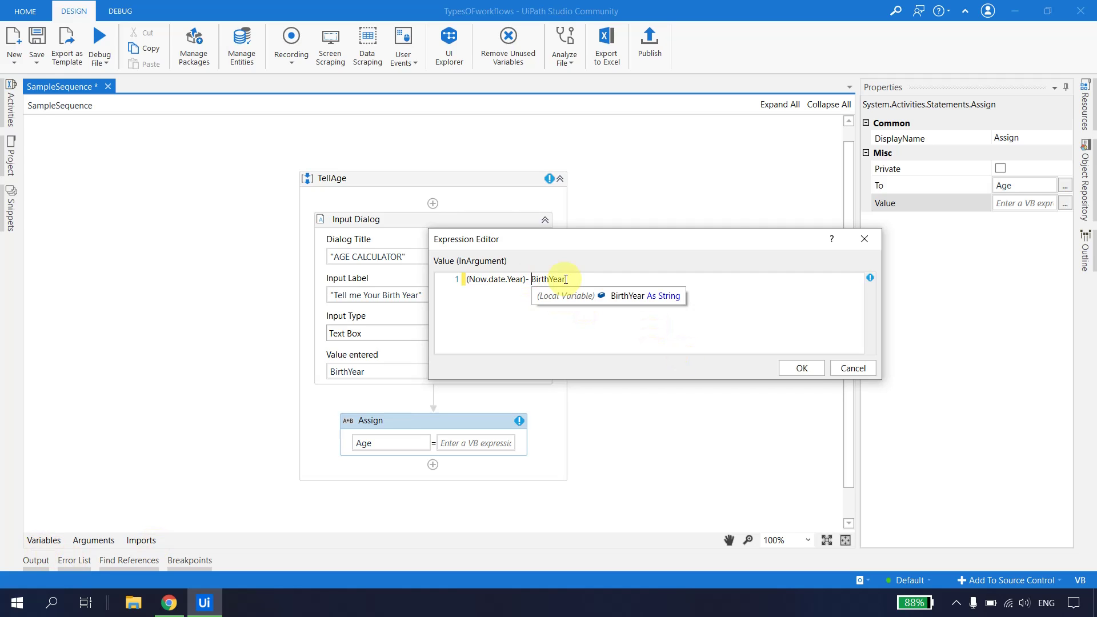
text(Convert.To)
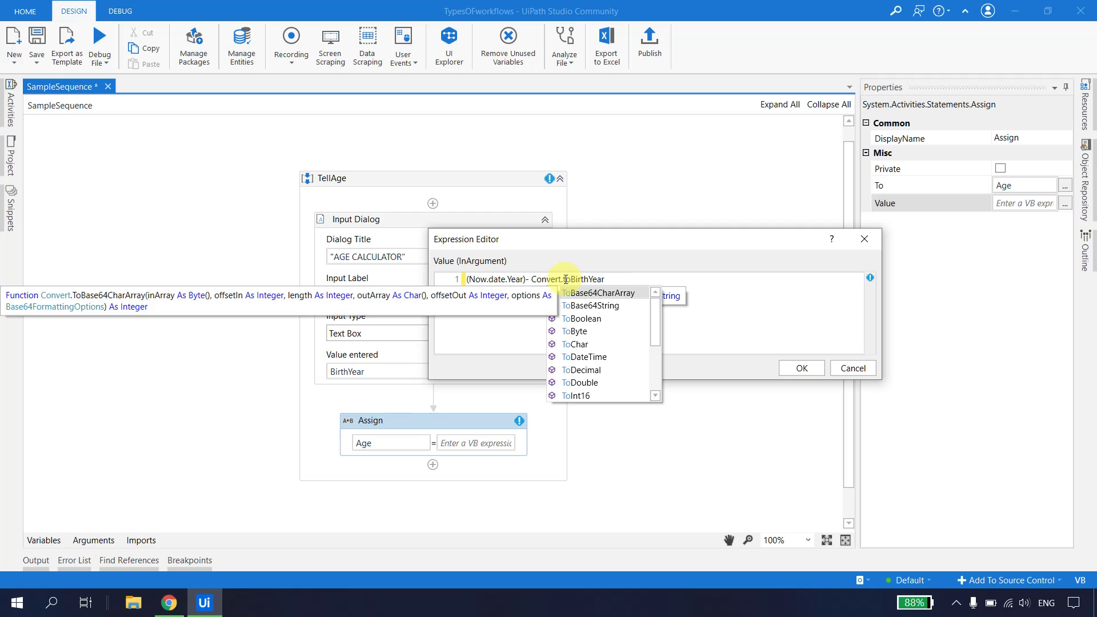
text(Int)
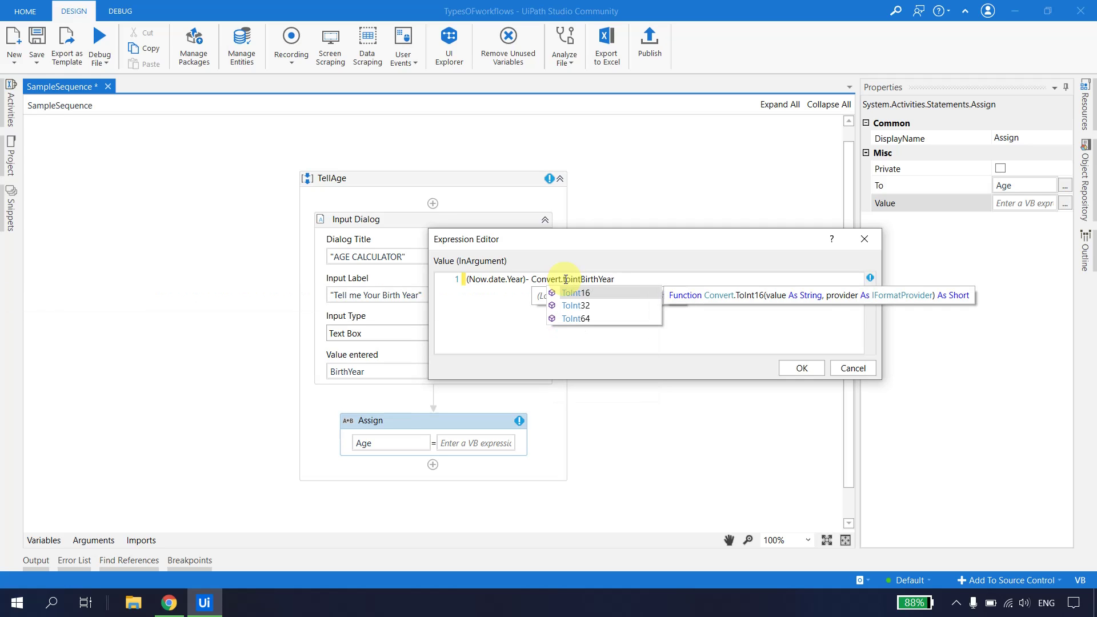
text(32()
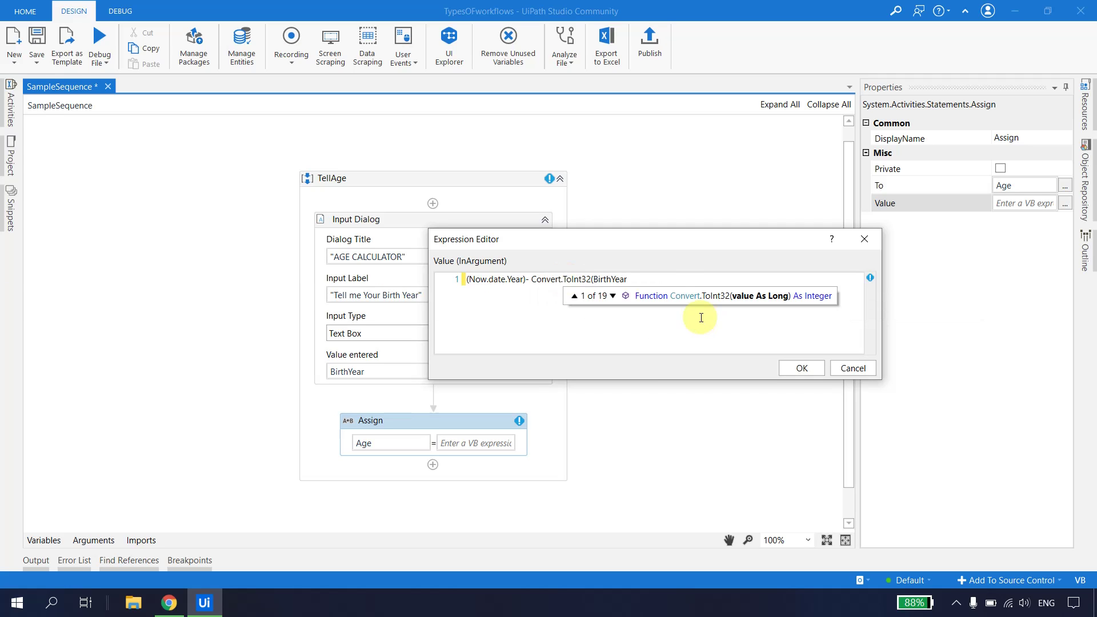
click(651, 280)
key(Return)
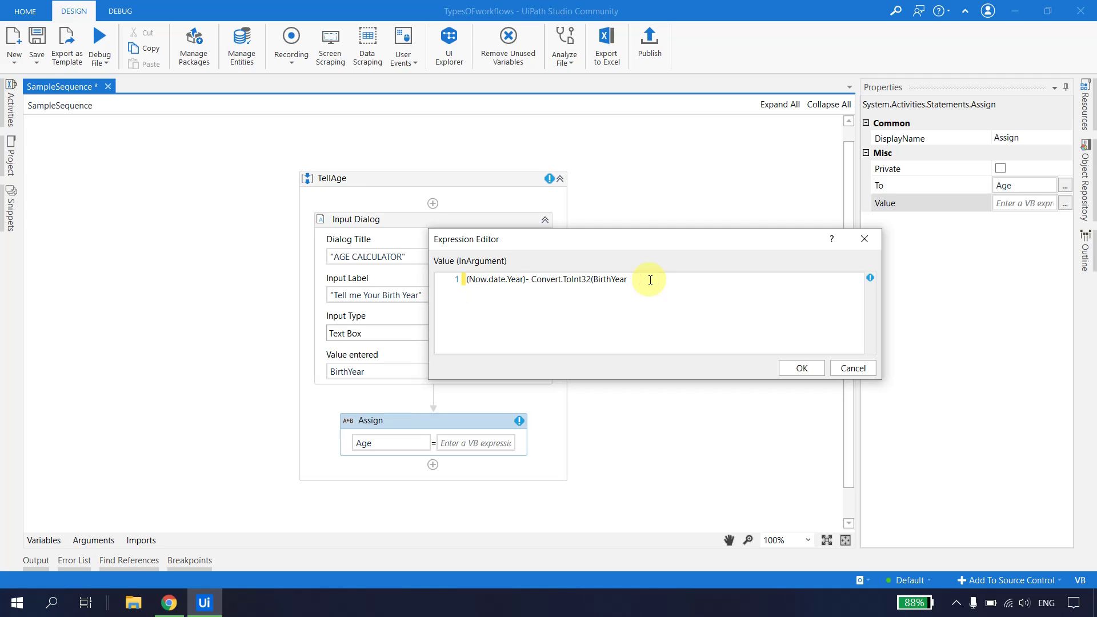
click(800, 367)
click(693, 368)
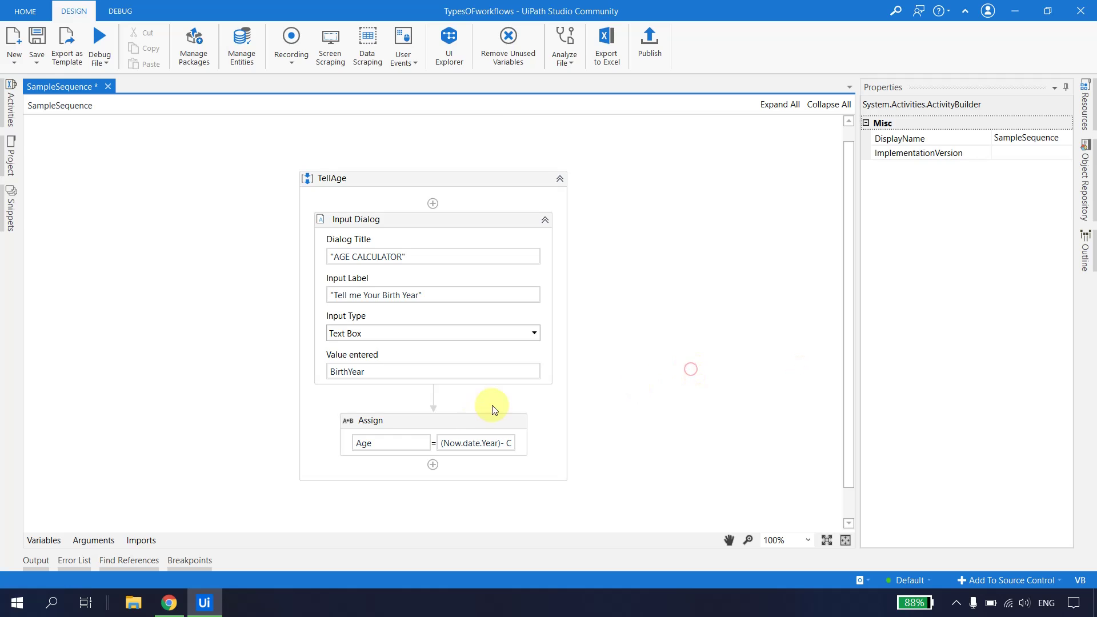
Review the Assign activity's complete value expression and close it without changes
click(490, 429)
click(1064, 204)
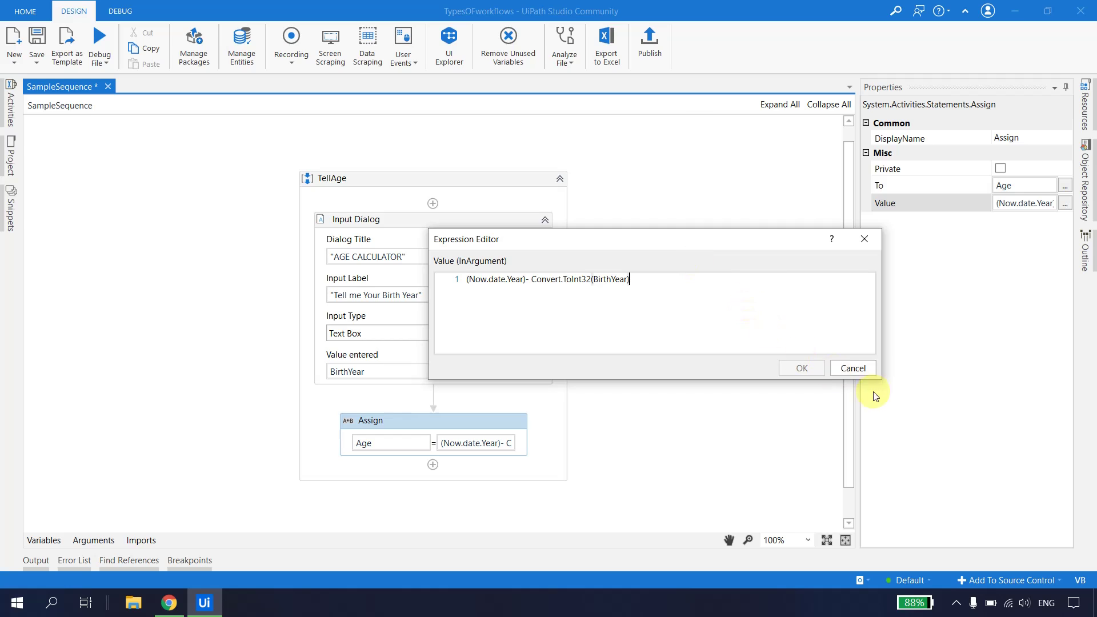
click(853, 368)
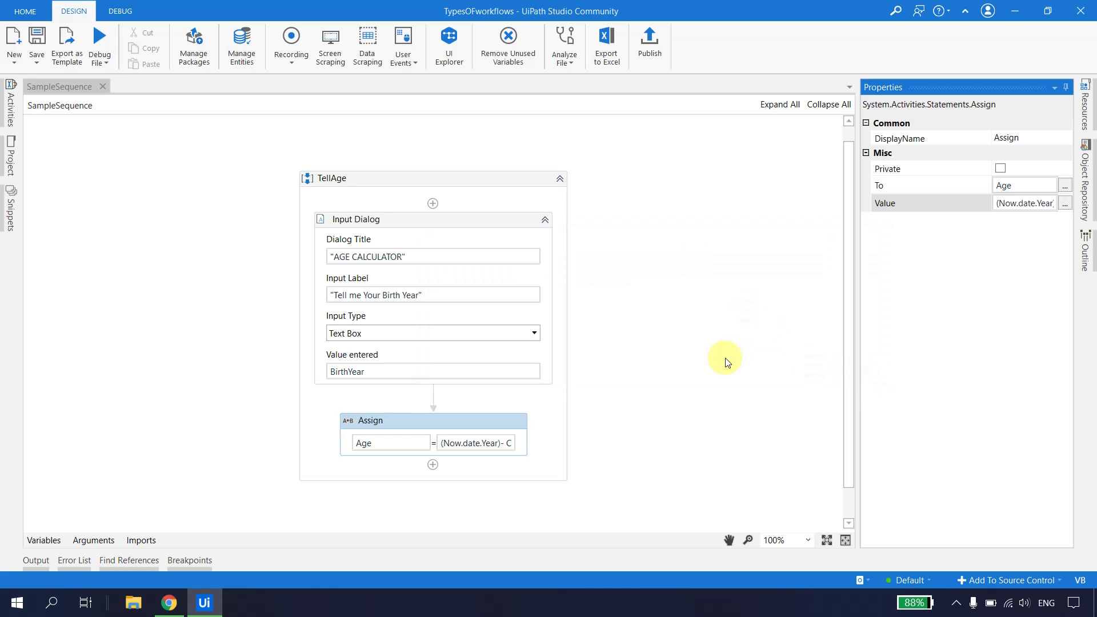
Find the Message Box activity by searching for "box" and place it below the Assign activity
click(11, 107)
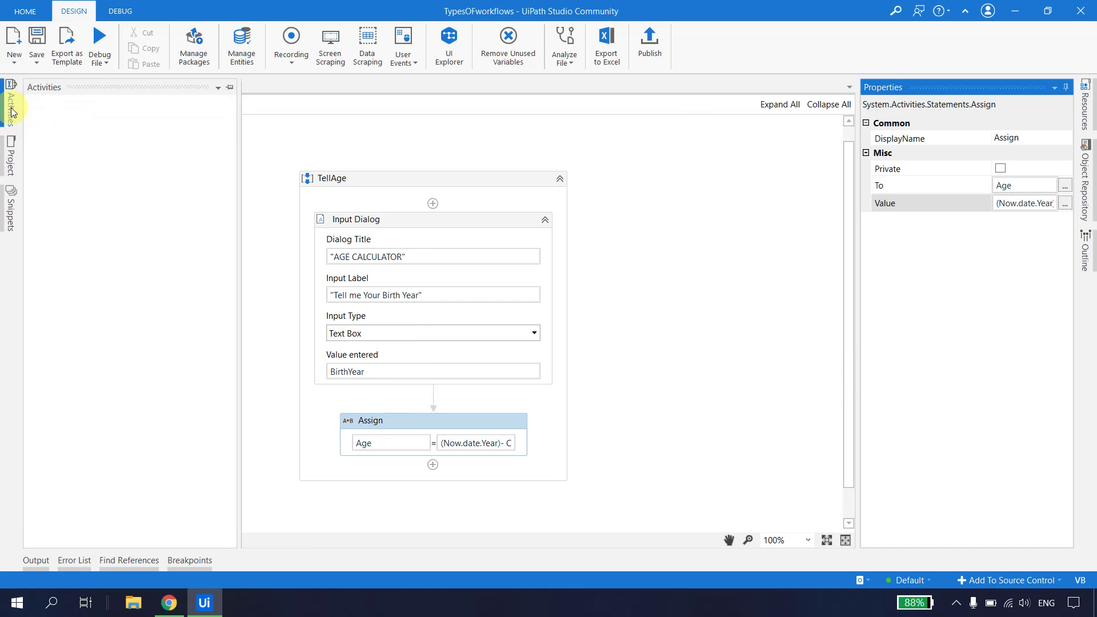
double_click(55, 124)
text(box)
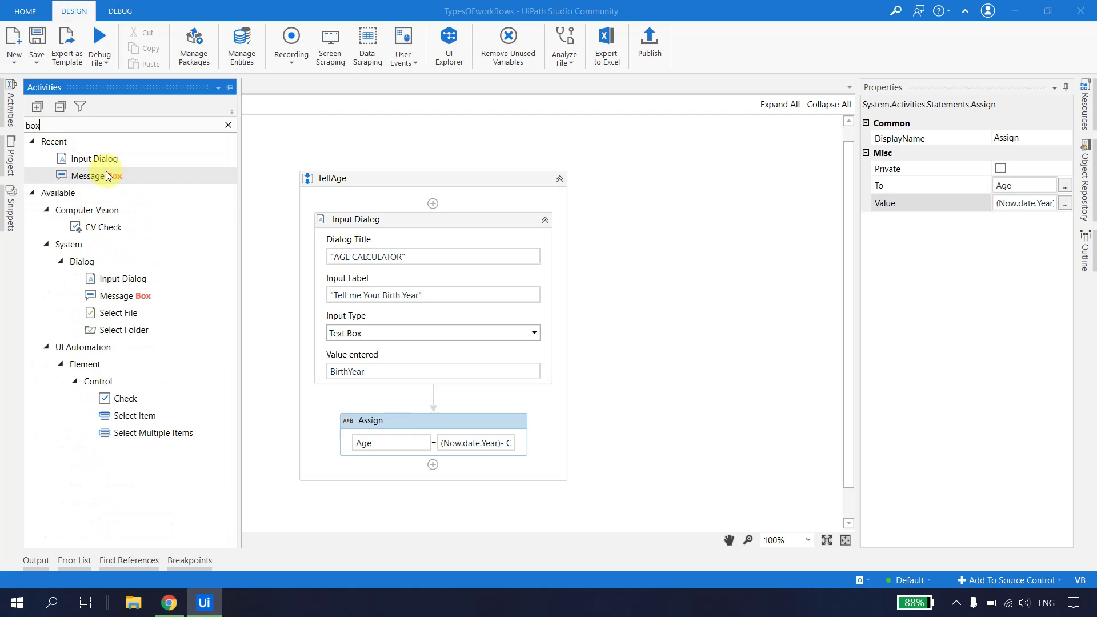
drag(97, 175, 434, 466)
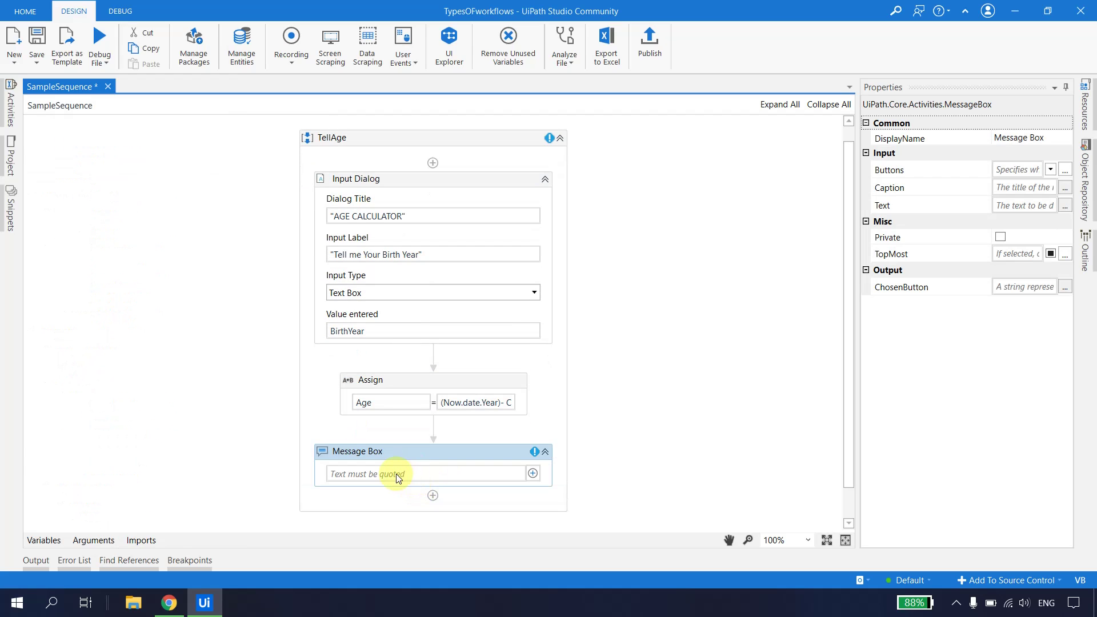
Set the Message Box text to "Your Age is : "+Age.ToString
click(396, 473)
text(")
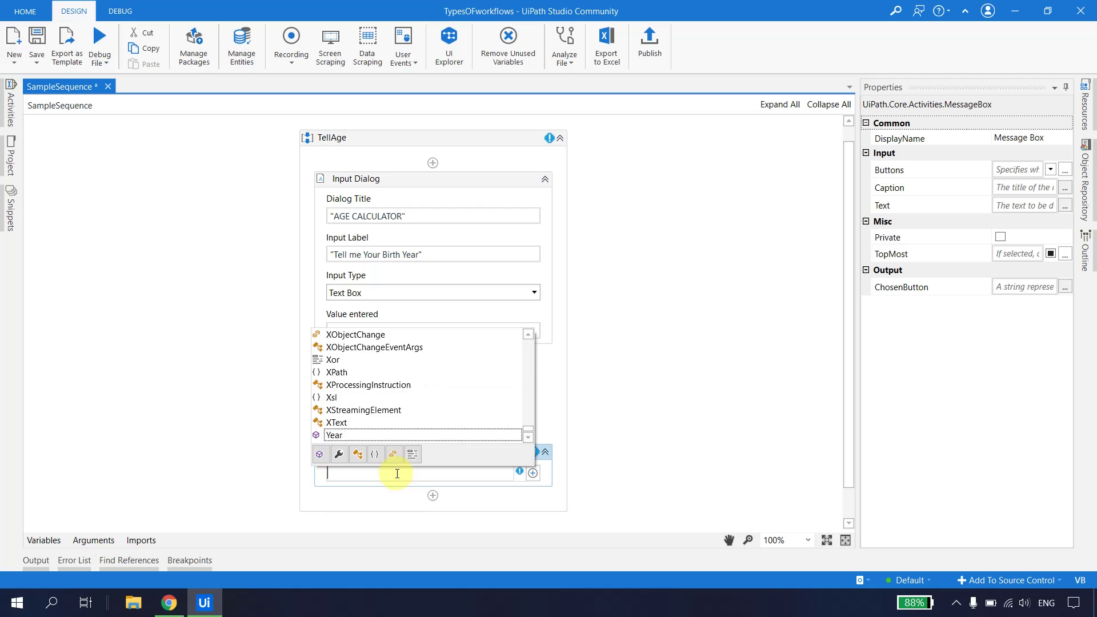
click(313, 486)
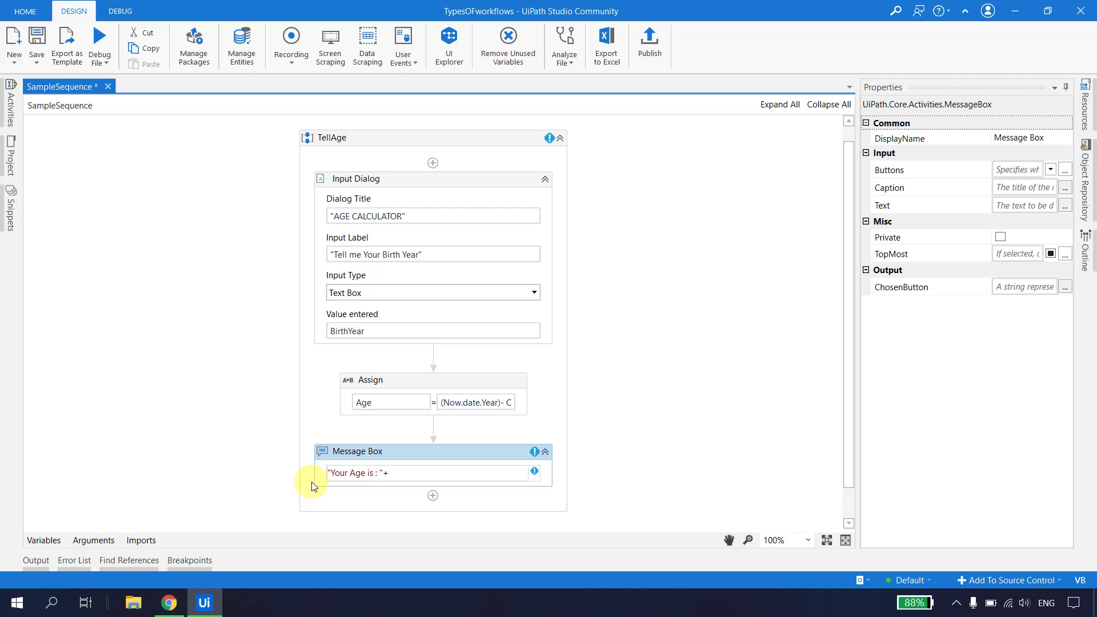
text(Age)
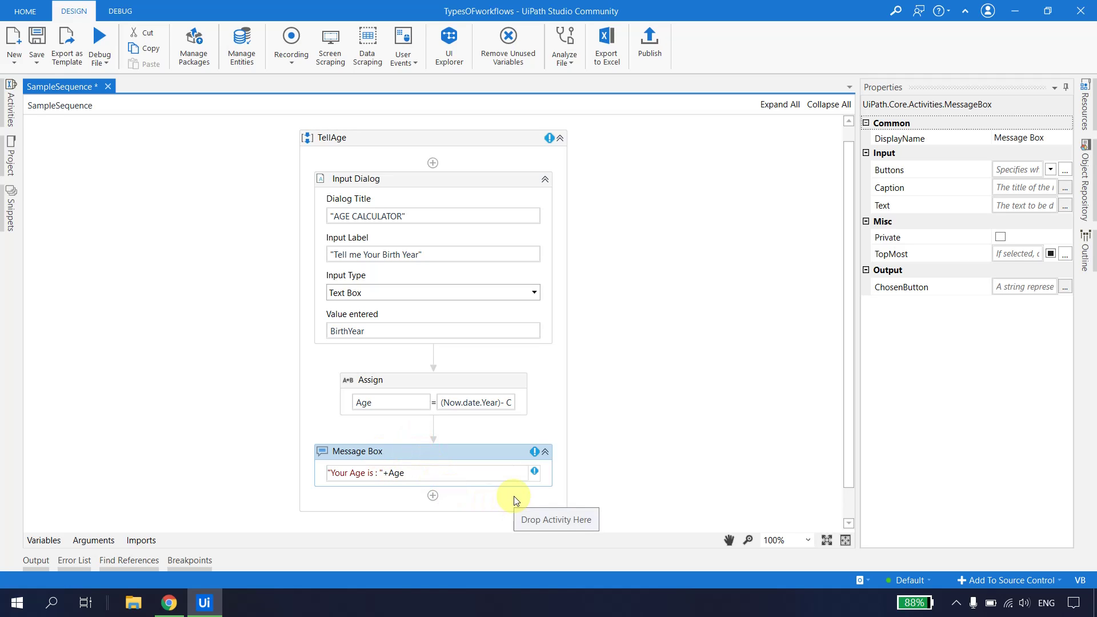
text(.ToString)
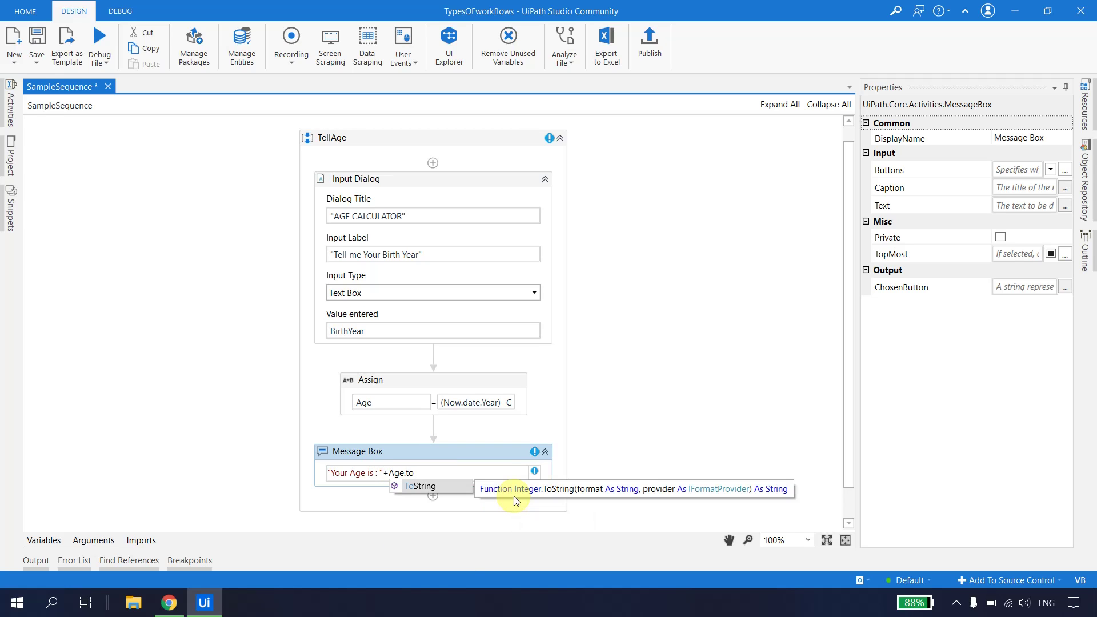
click(674, 403)
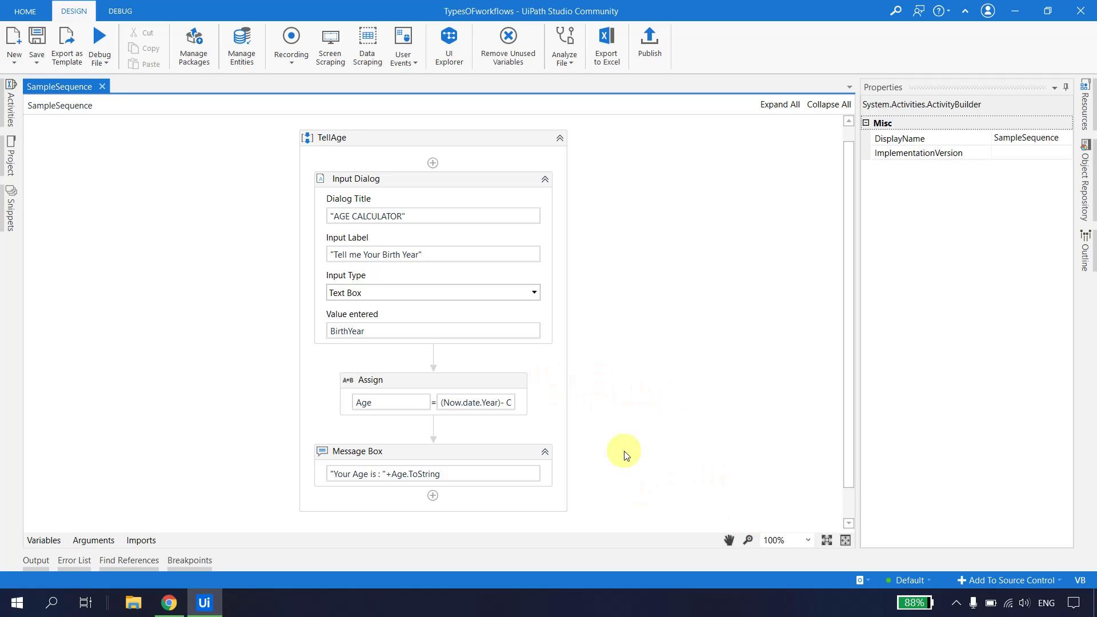
Run the SampleSequence file, submit 1945 as the test birth year and dismiss the resulting message box
scroll(406, 404, down, 1)
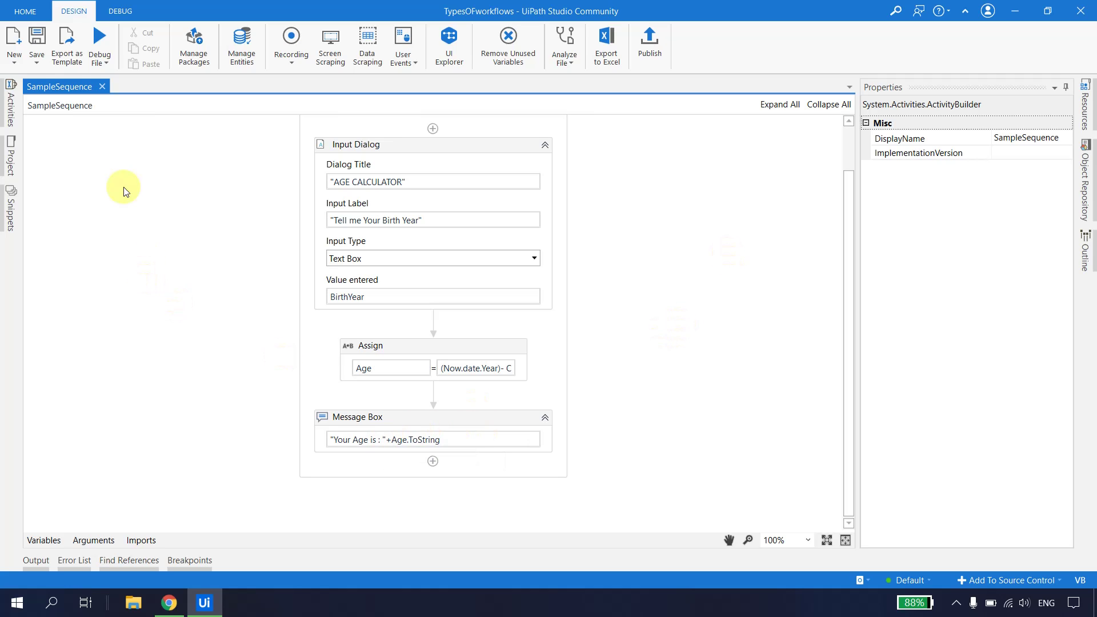
click(97, 64)
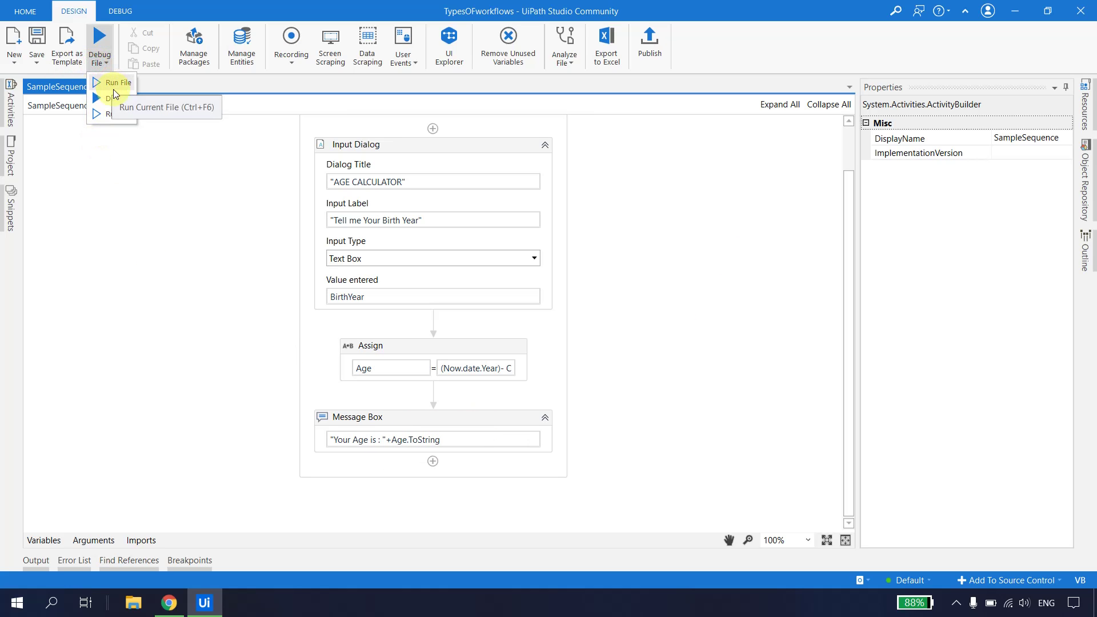
click(112, 85)
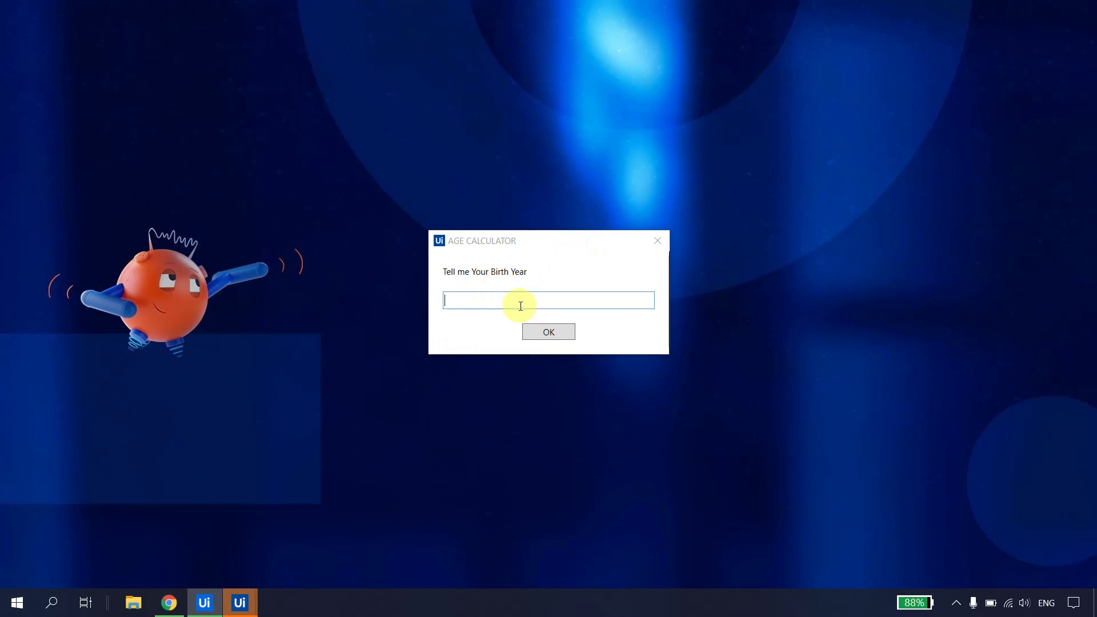
click(461, 305)
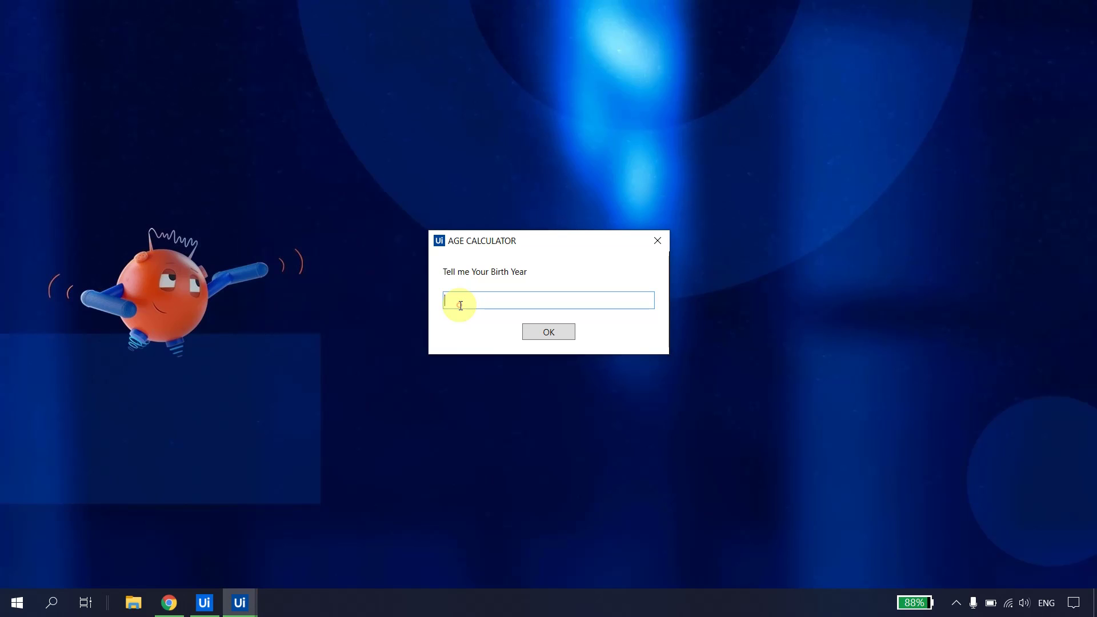
text(1945)
key(Return)
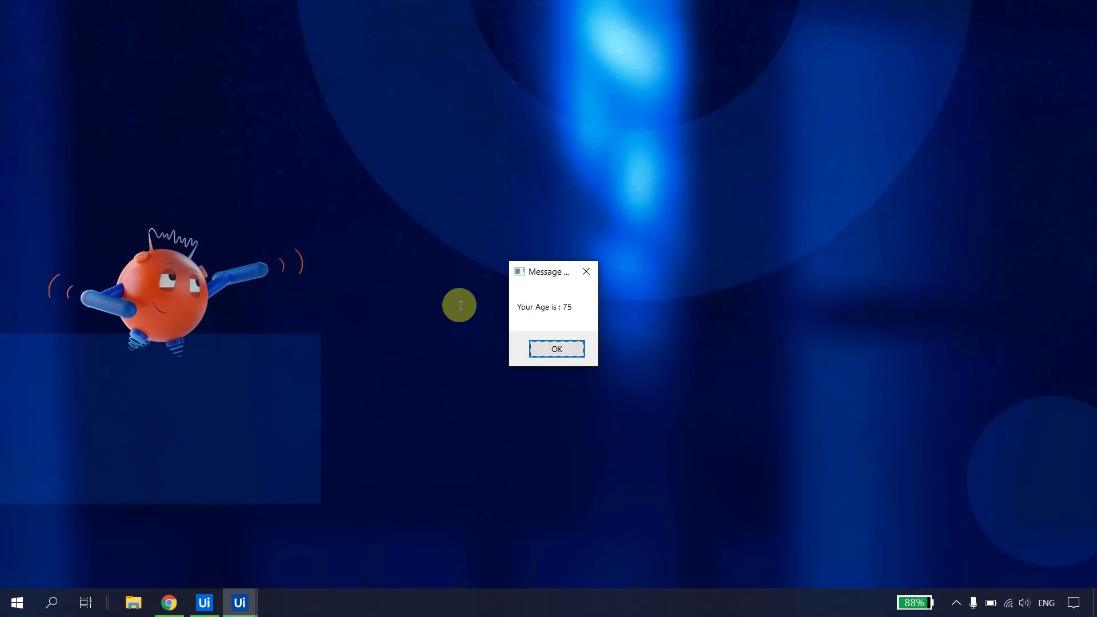
key(Return)
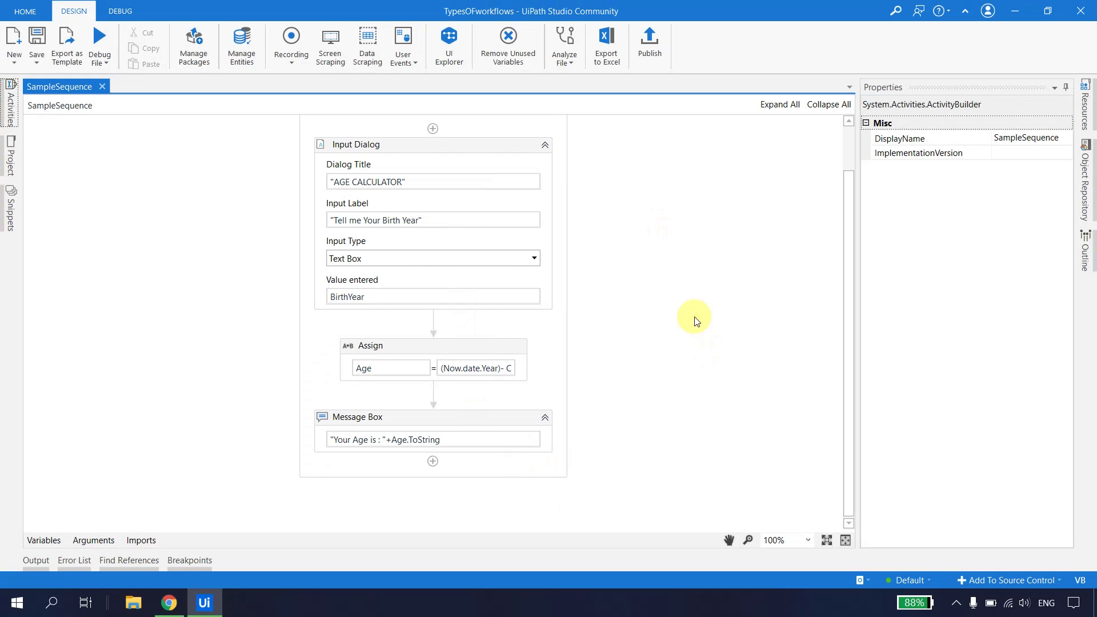
scroll(625, 346, up, 2)
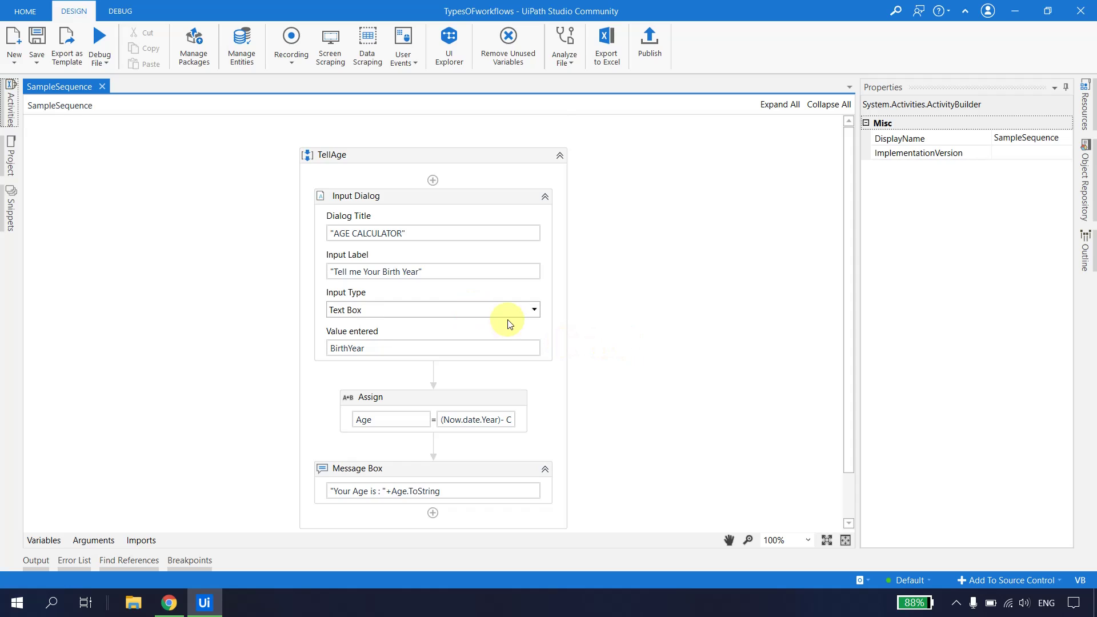
scroll(497, 320, down, 2)
scroll(457, 333, up, 2)
scroll(428, 250, down, 2)
scroll(517, 364, up, 2)
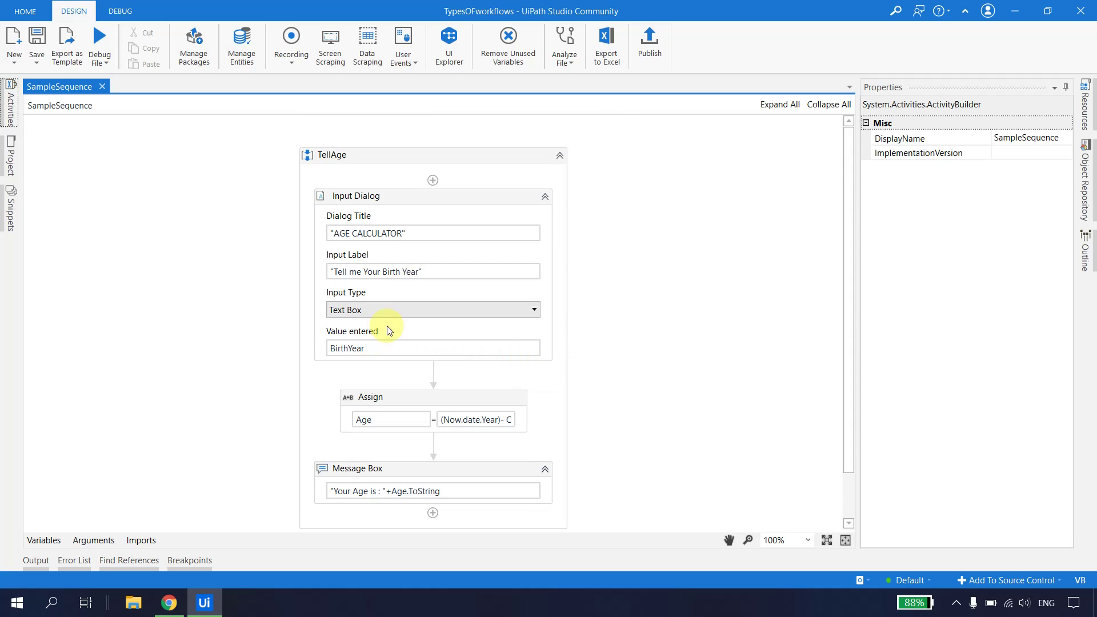
scroll(510, 428, down, 2)
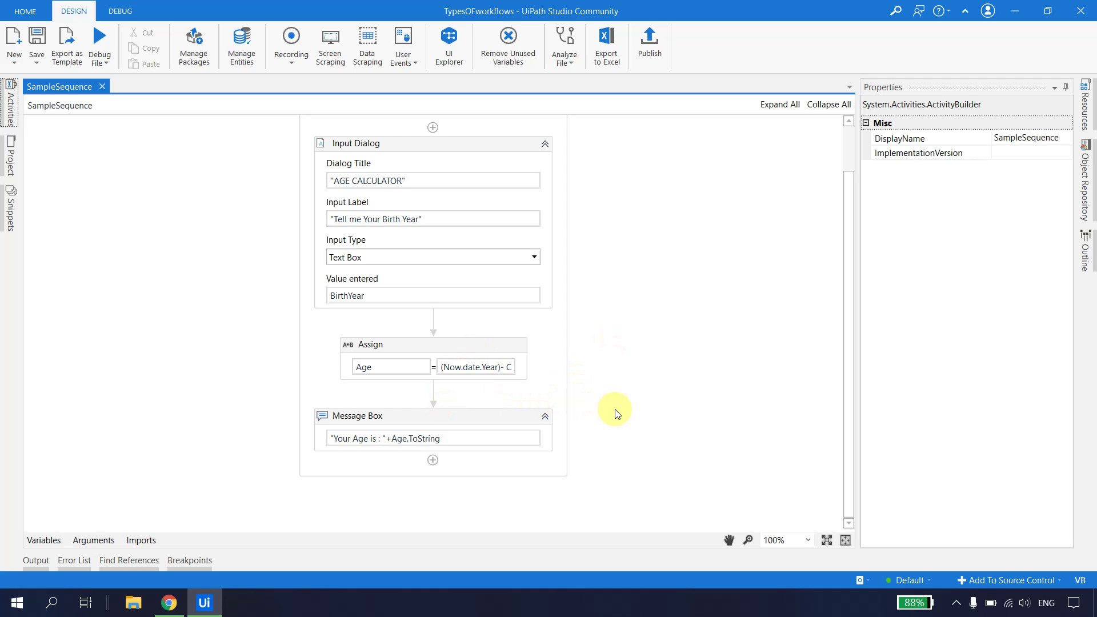
scroll(655, 388, up, 1)
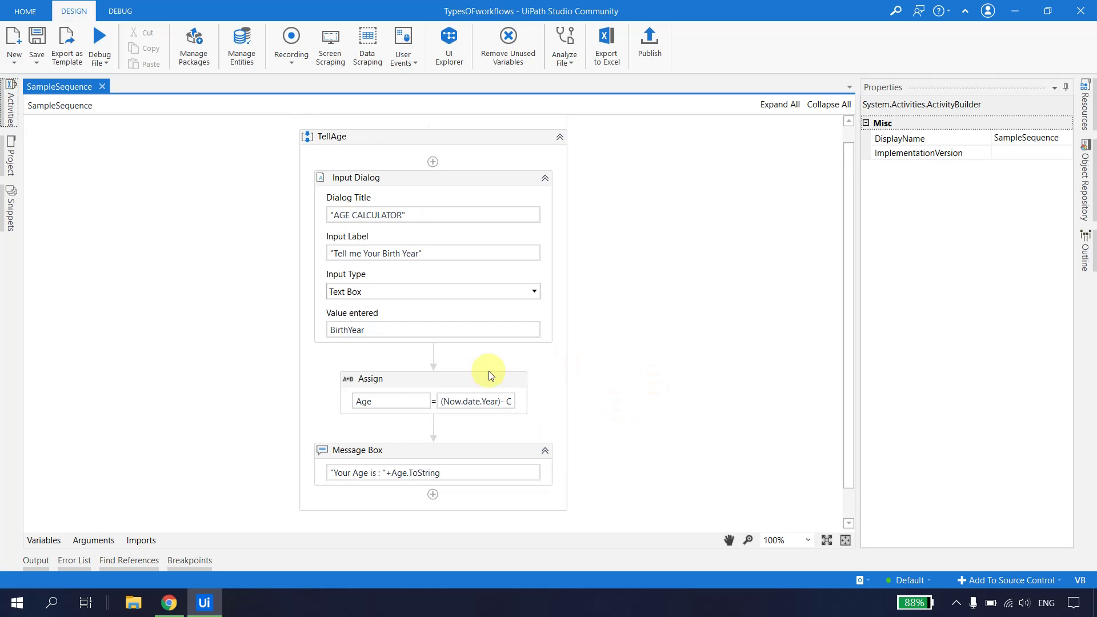
Switch to Chrome, read the Sequences documentation on project size and reuse within state machines or flowcharts, and return to UiPath Studio
click(170, 601)
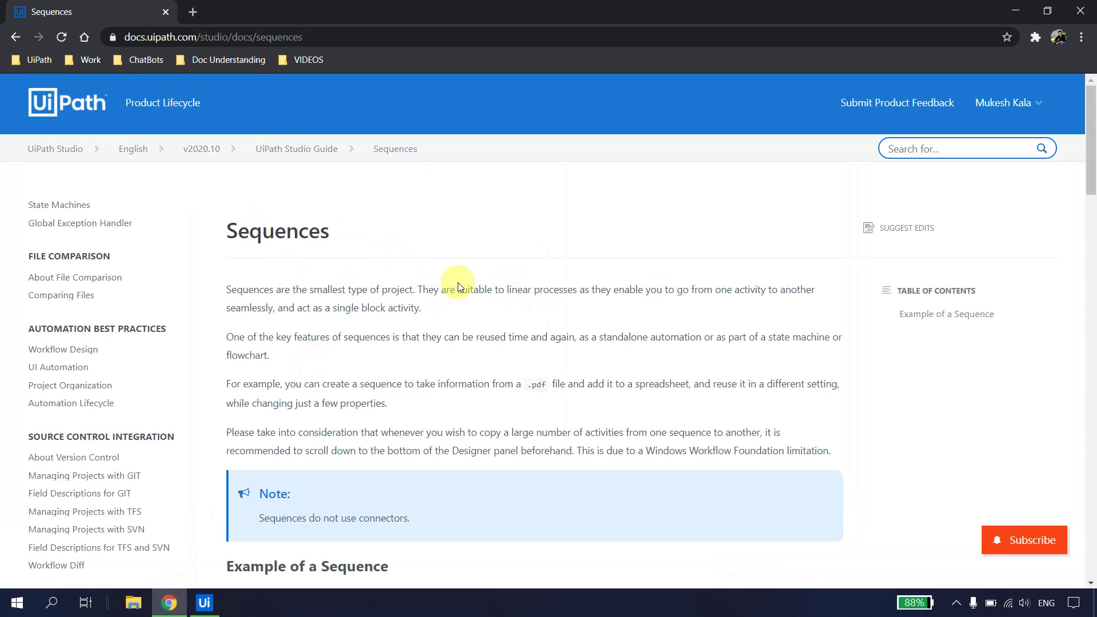
scroll(380, 297, down, 1)
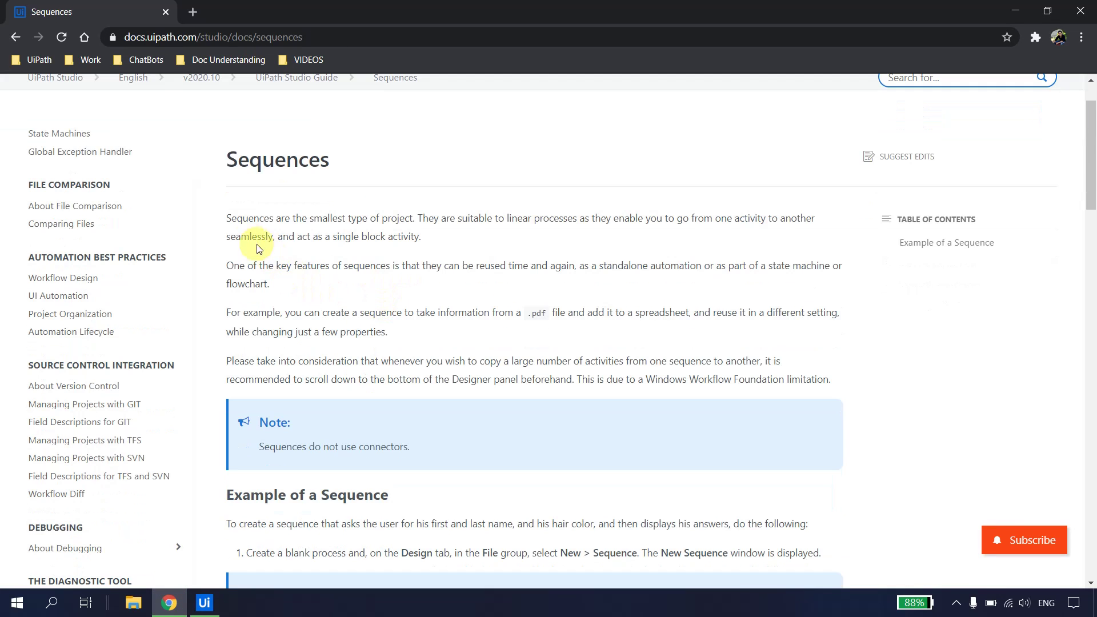
drag(231, 219, 418, 218)
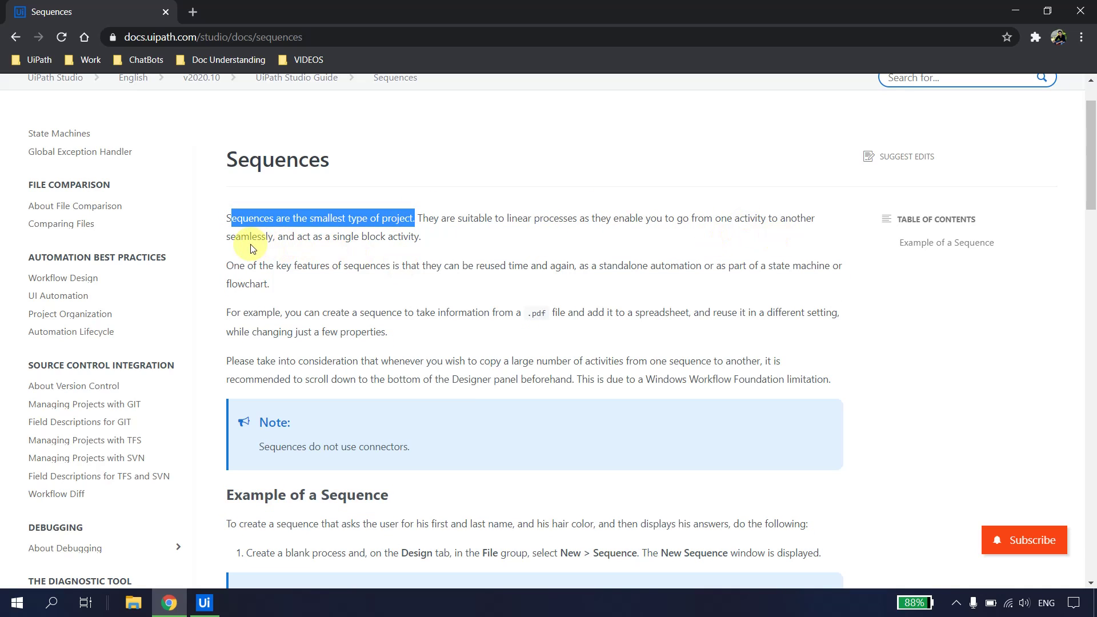
click(239, 275)
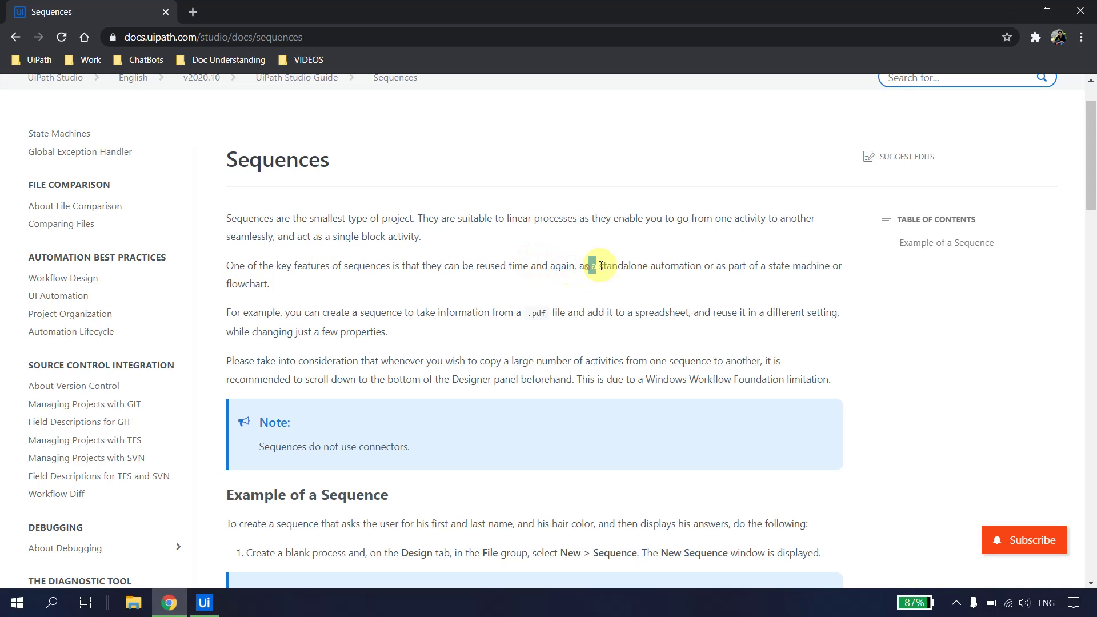
drag(589, 266, 809, 260)
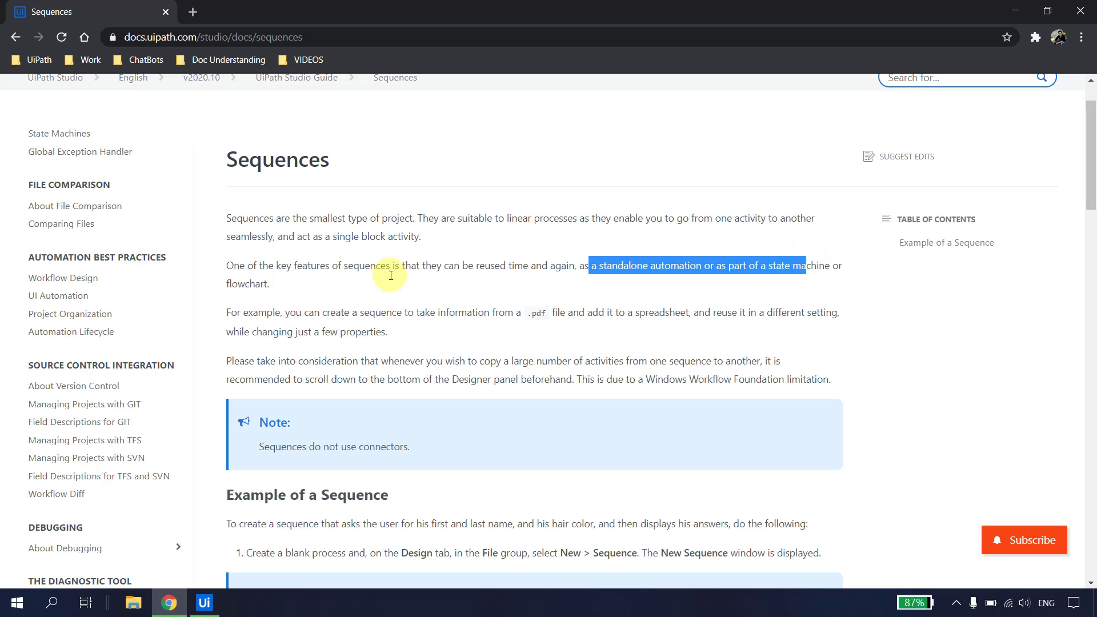
click(303, 280)
drag(272, 290, 224, 266)
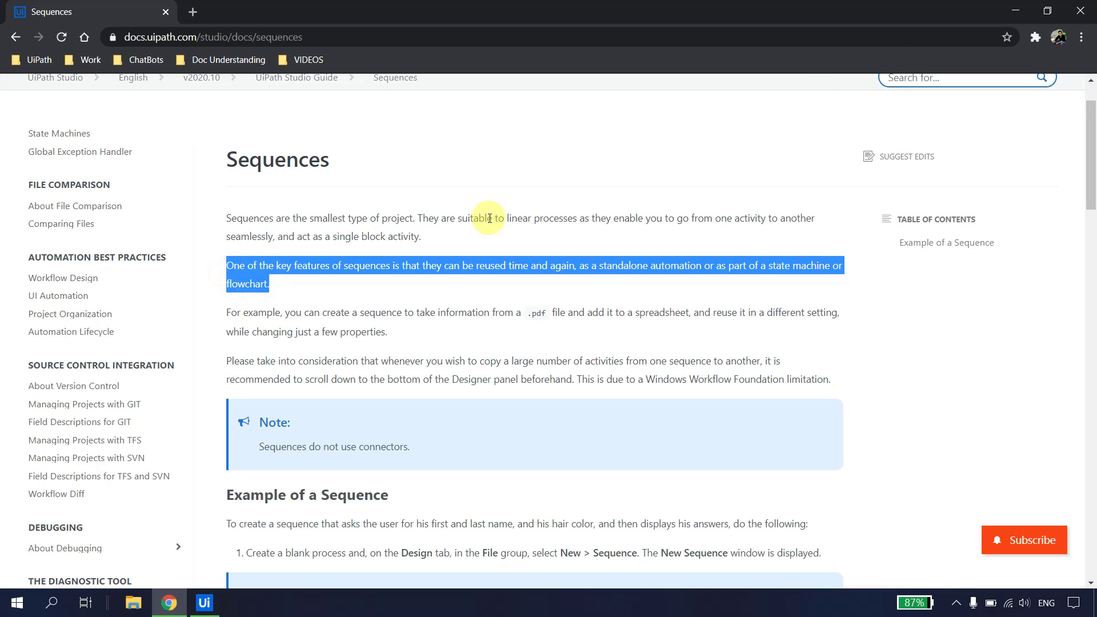
click(769, 331)
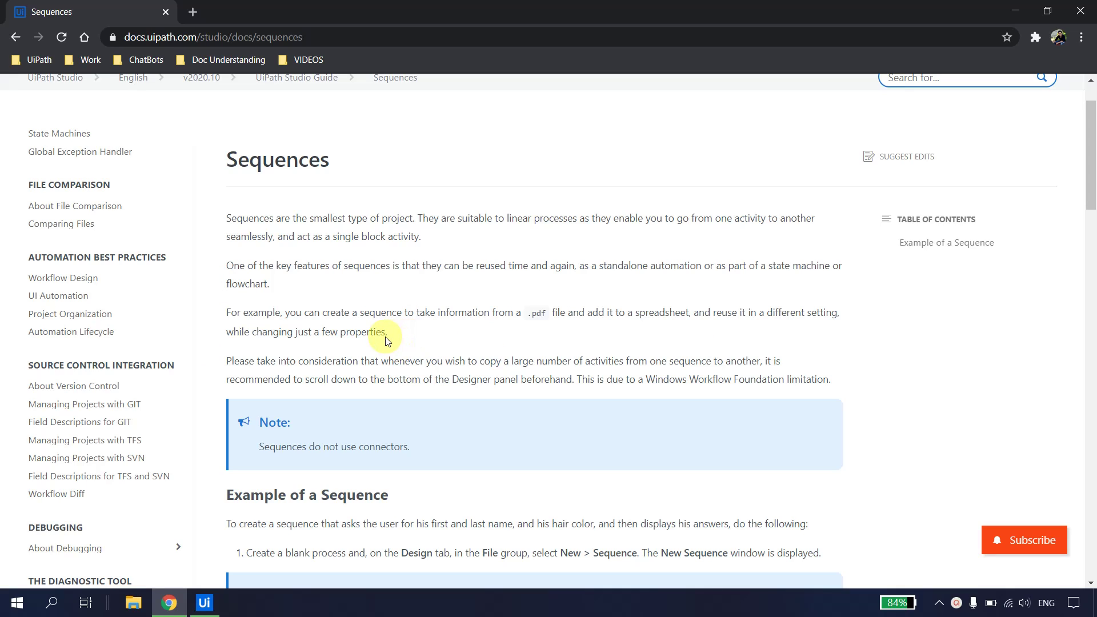
scroll(380, 308, up, 1)
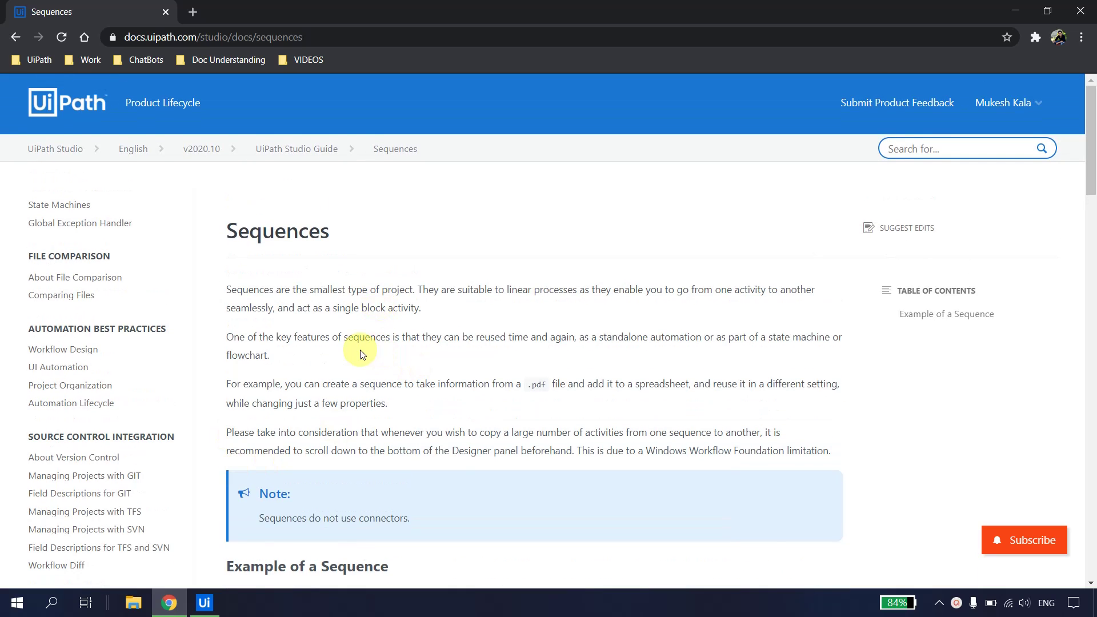
click(213, 603)
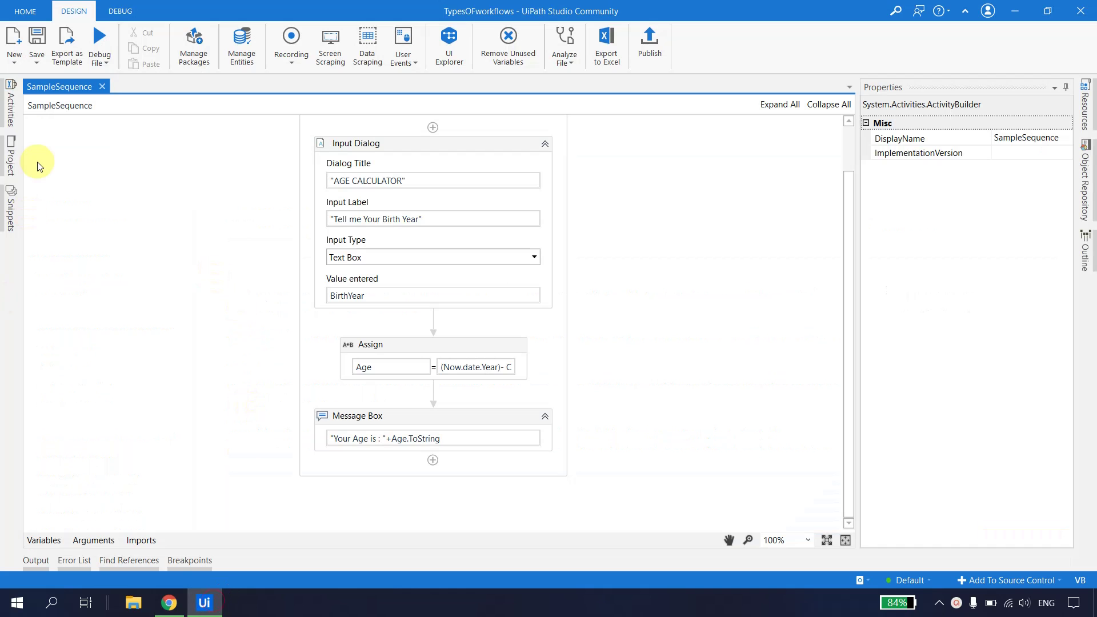
click(16, 63)
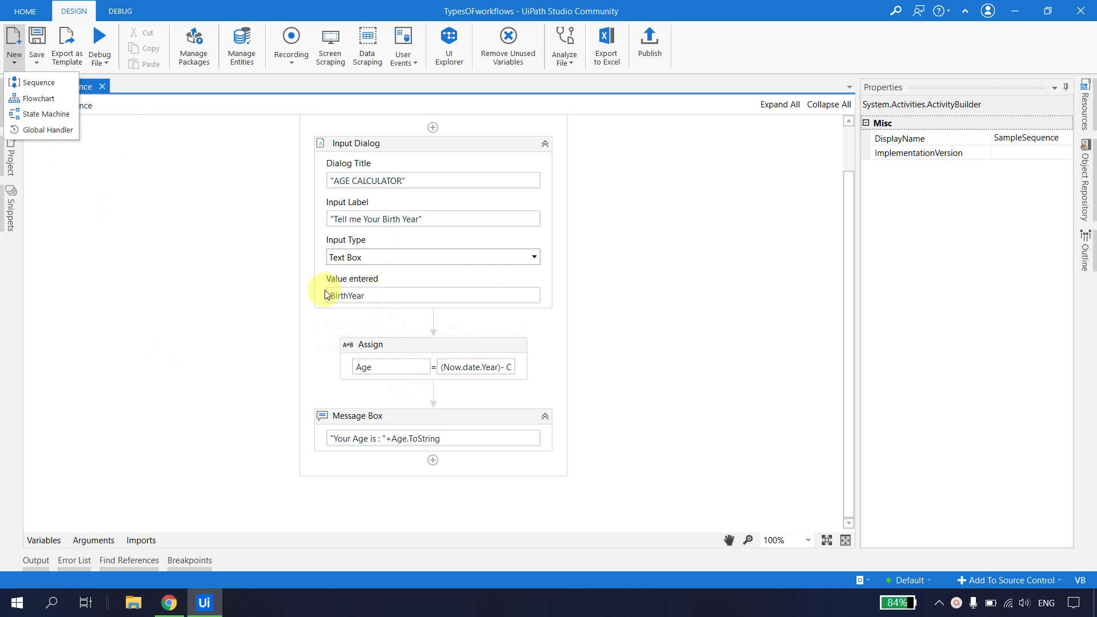
click(259, 312)
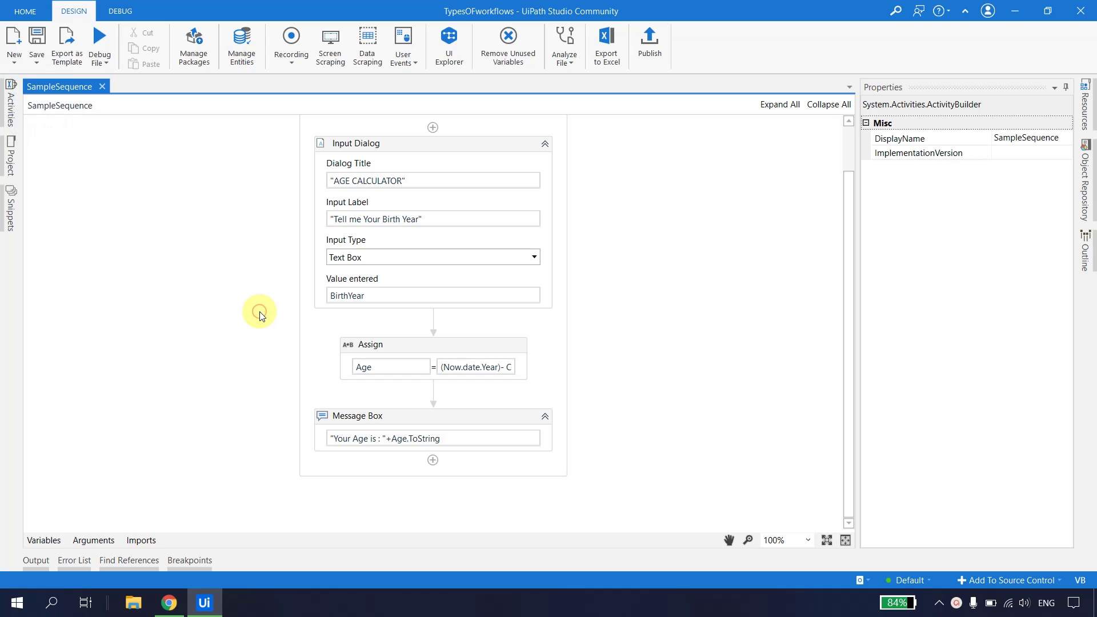
scroll(259, 315, up, 2)
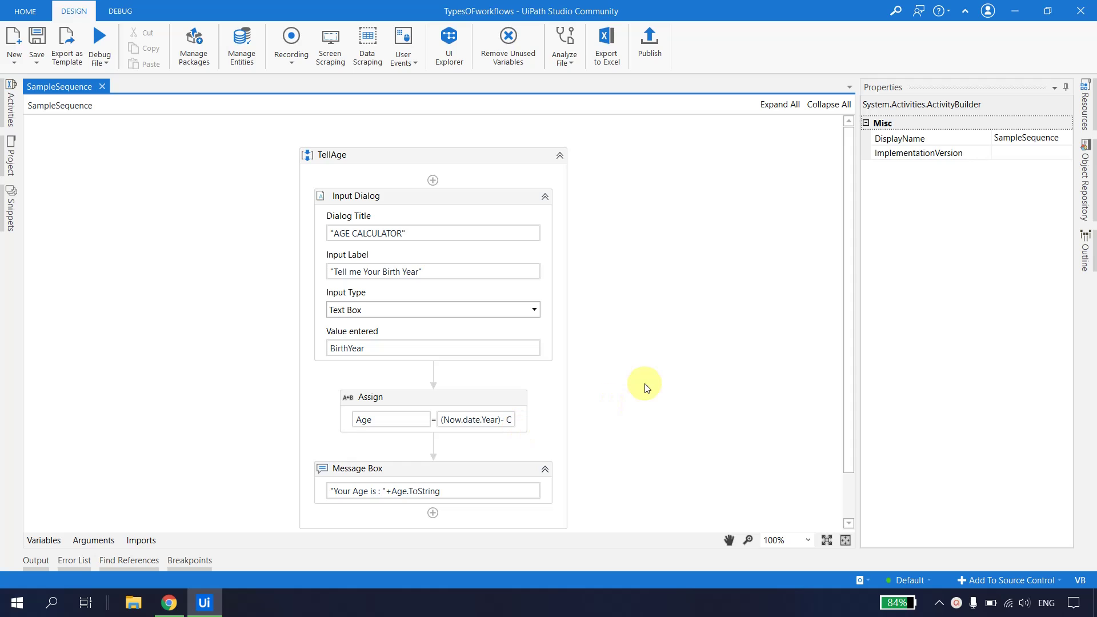
scroll(646, 388, down, 1)
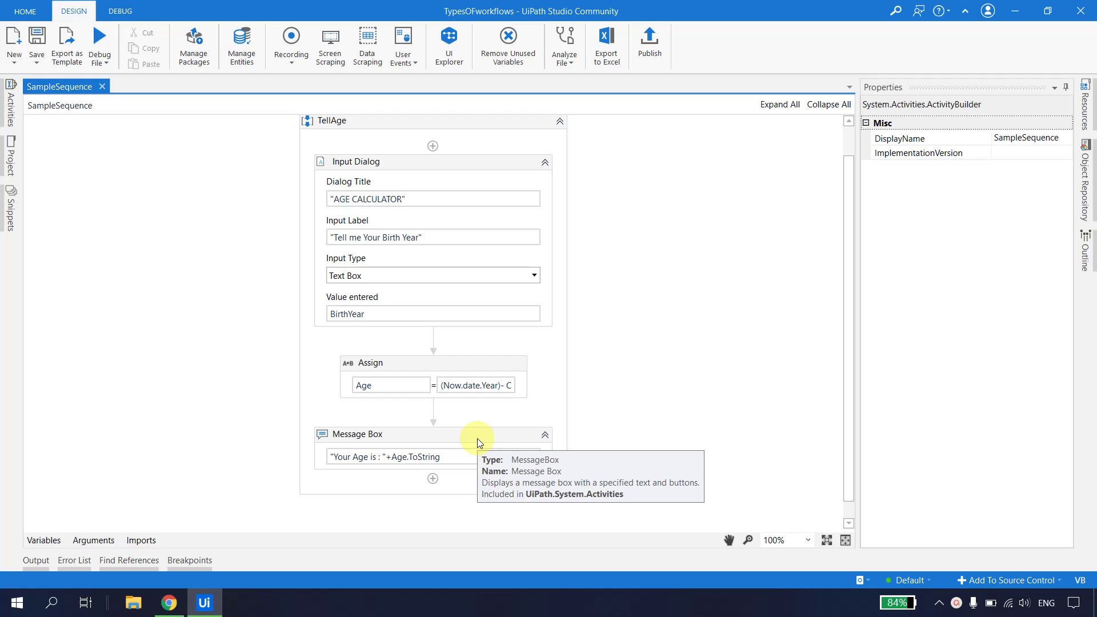
scroll(682, 331, down, 1)
scroll(174, 281, up, 1)
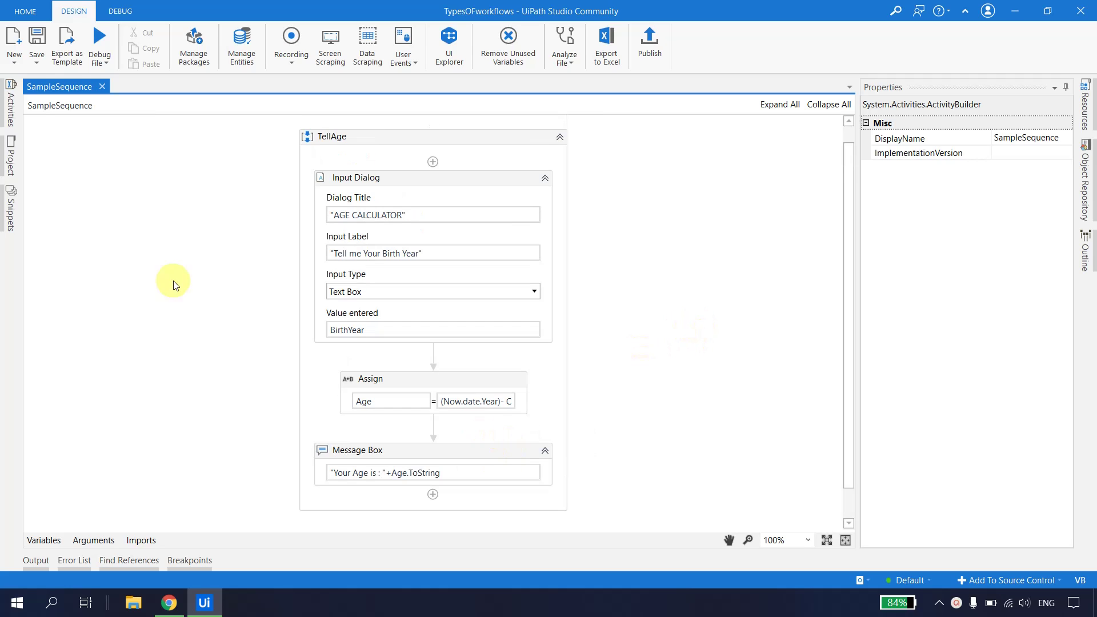
Search the activities for "flow" and try to place a Flow Decision below the Message Box in the TellAge sequence
click(11, 112)
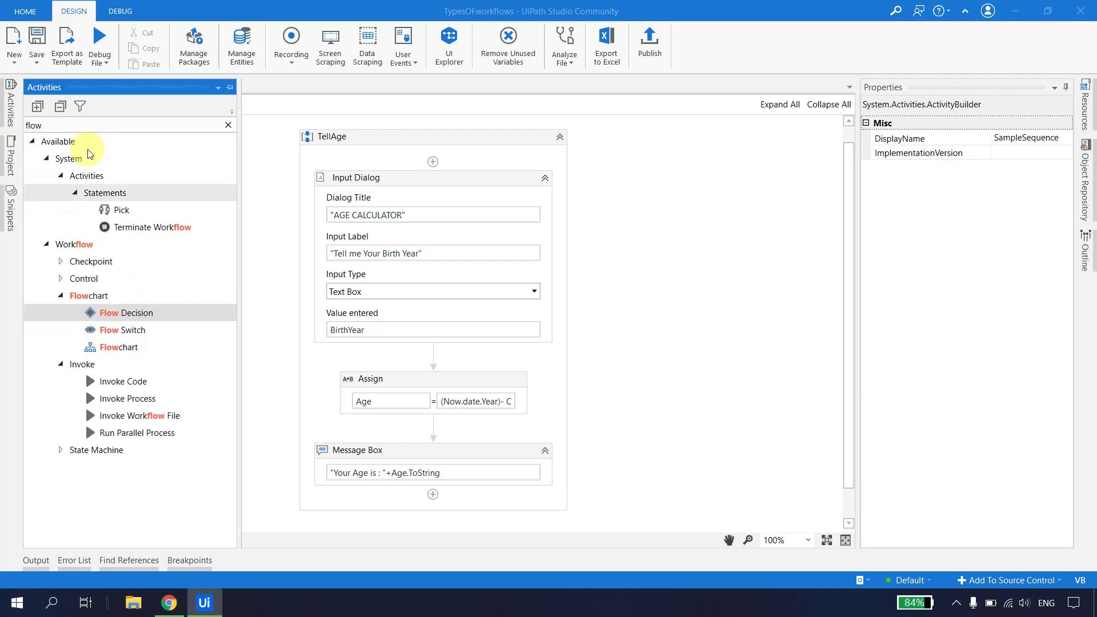
click(80, 124)
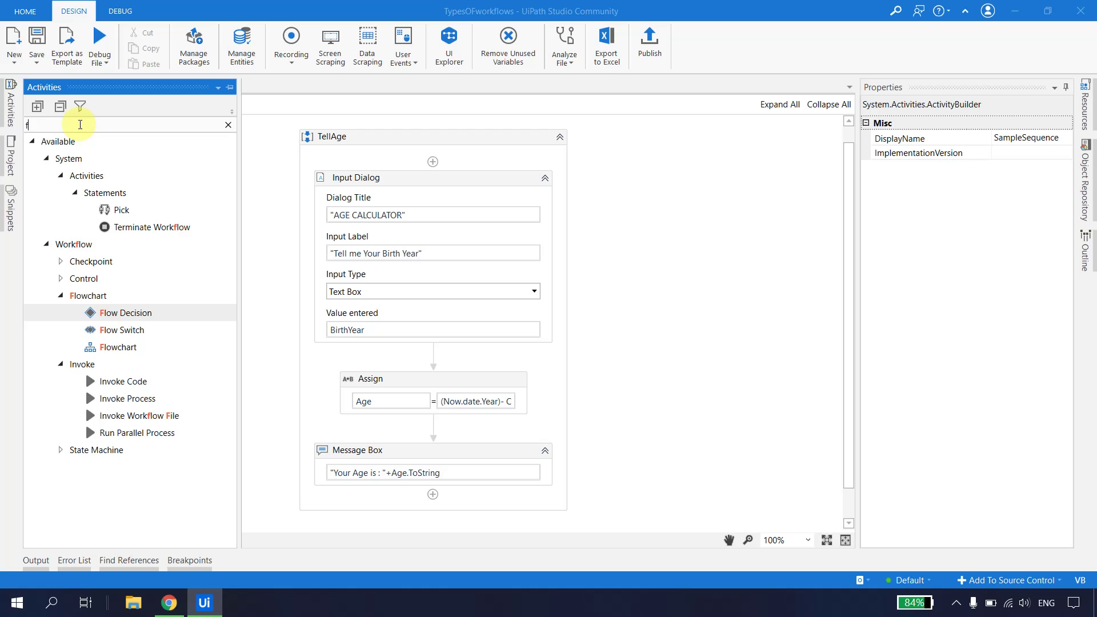
text(flow)
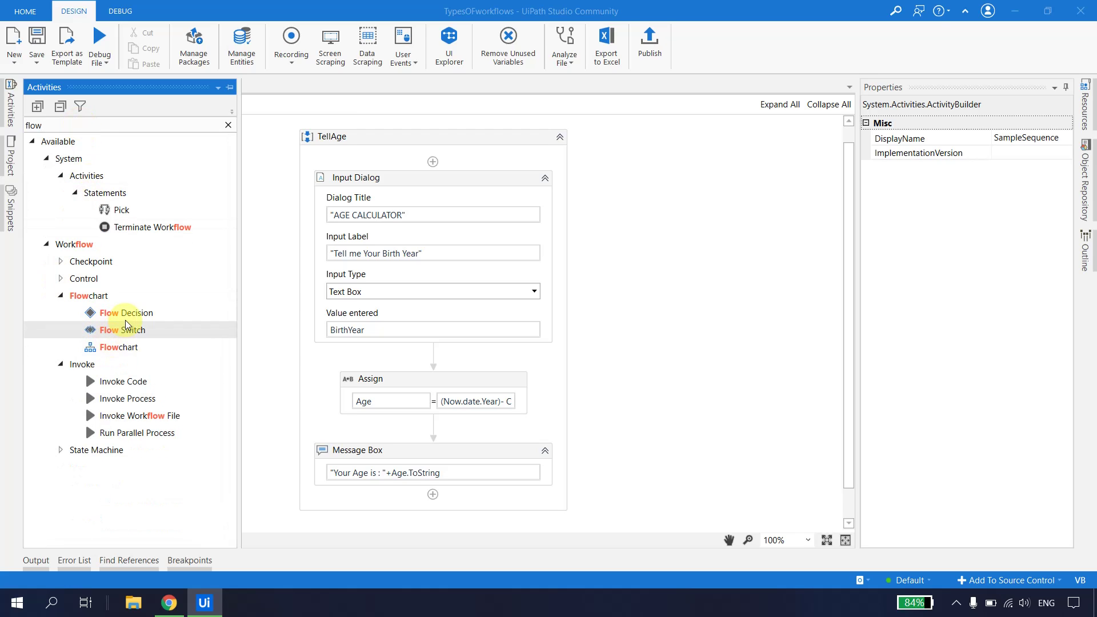
drag(125, 316, 432, 461)
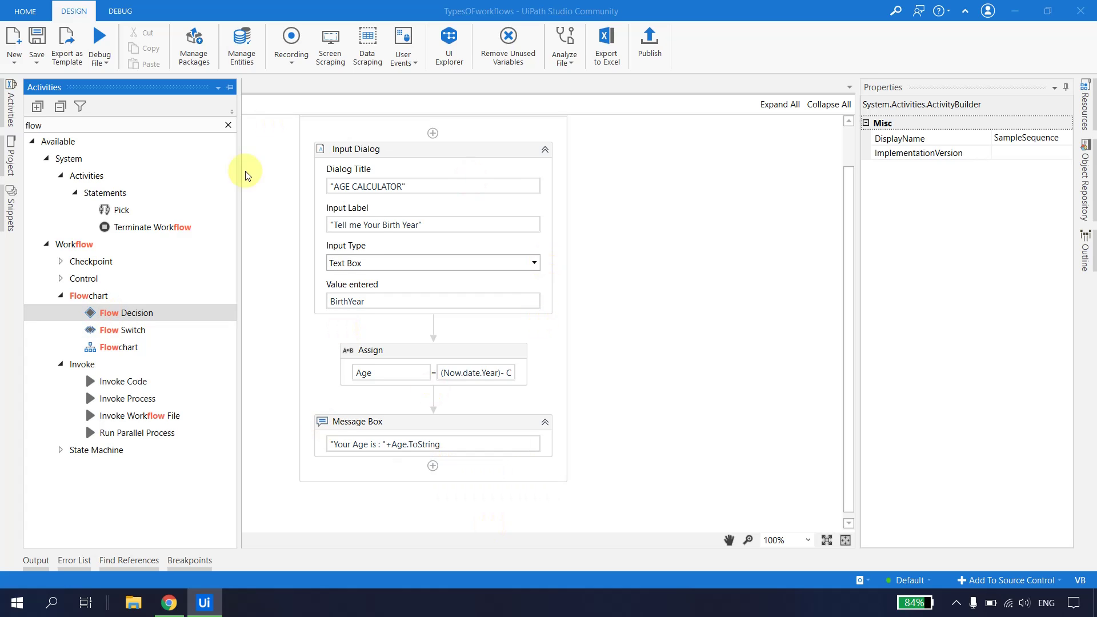
scroll(676, 392, up, 2)
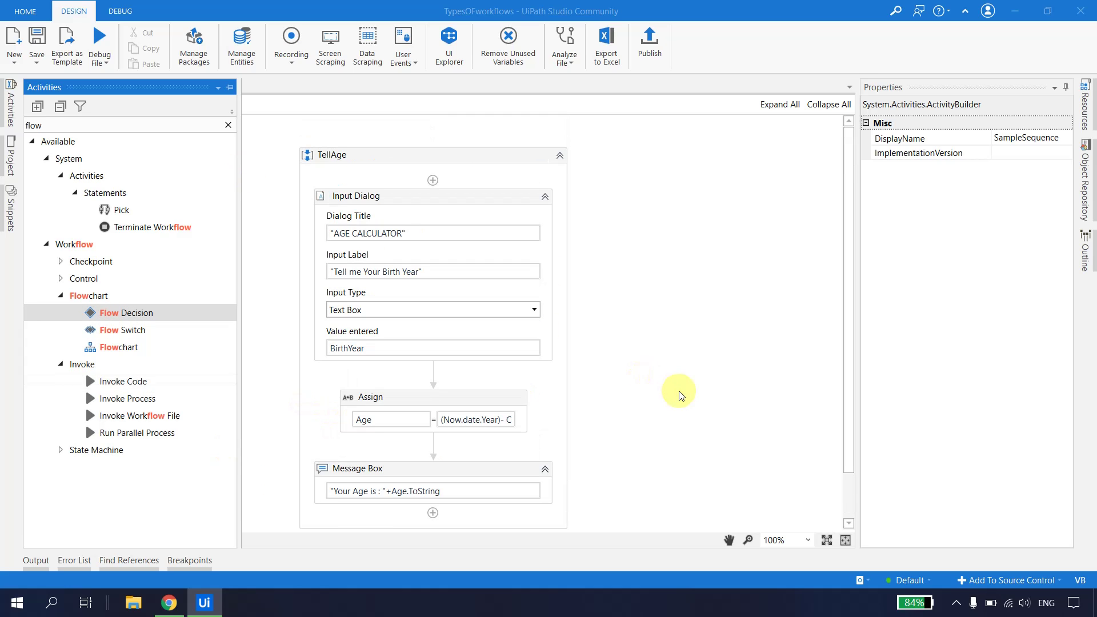
click(673, 387)
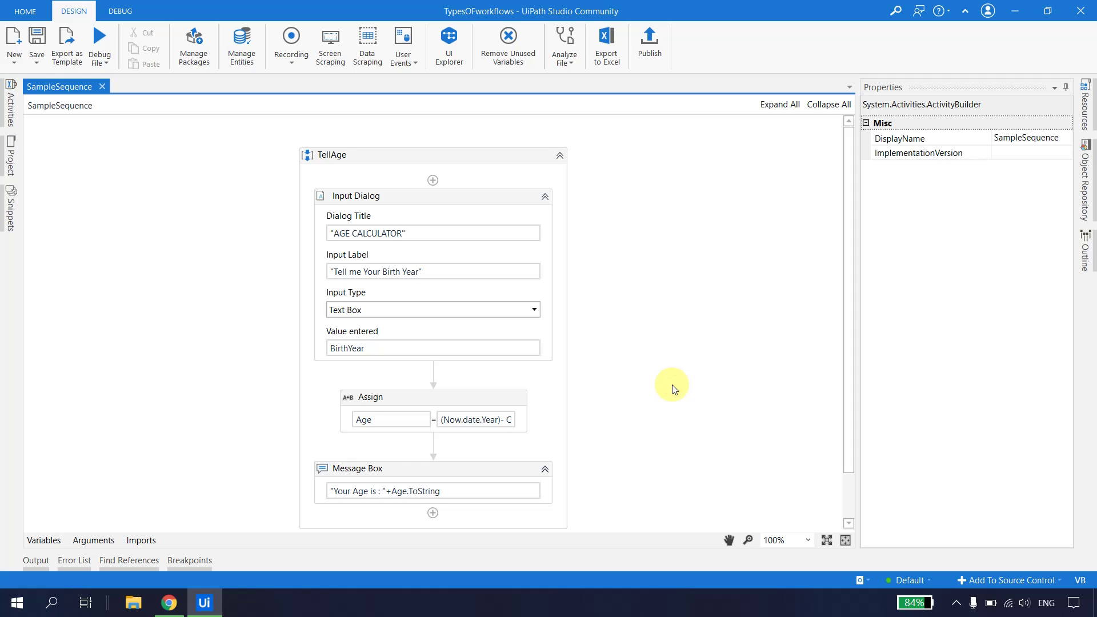
Collapse the Input Dialog, insert a Flowchart activity above it in the TellAge sequence and delete that Flowchart again
click(544, 198)
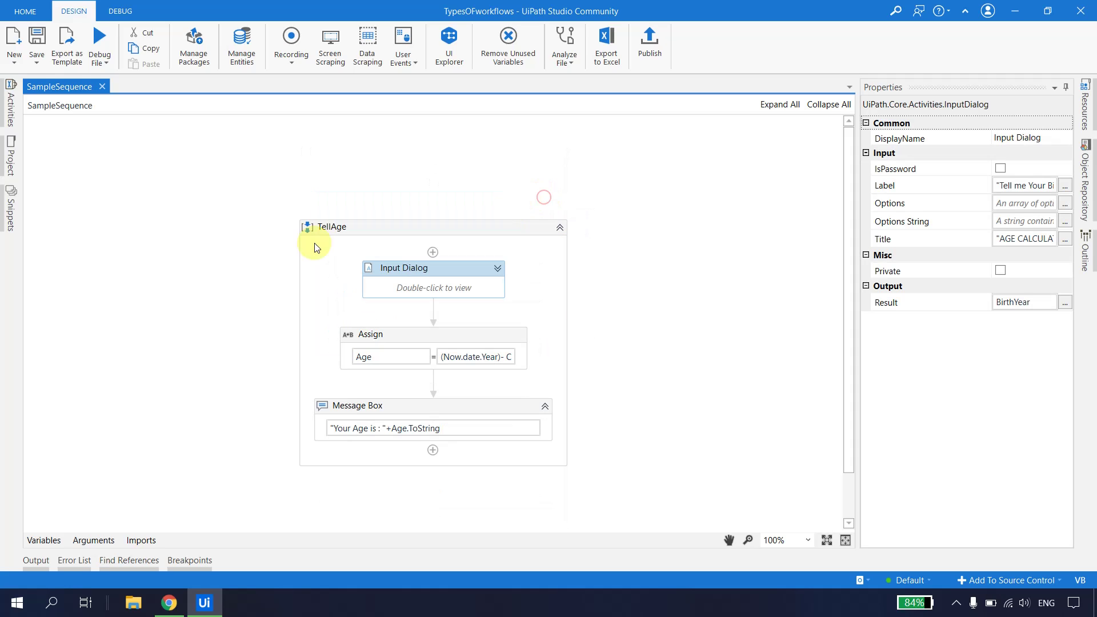
click(14, 111)
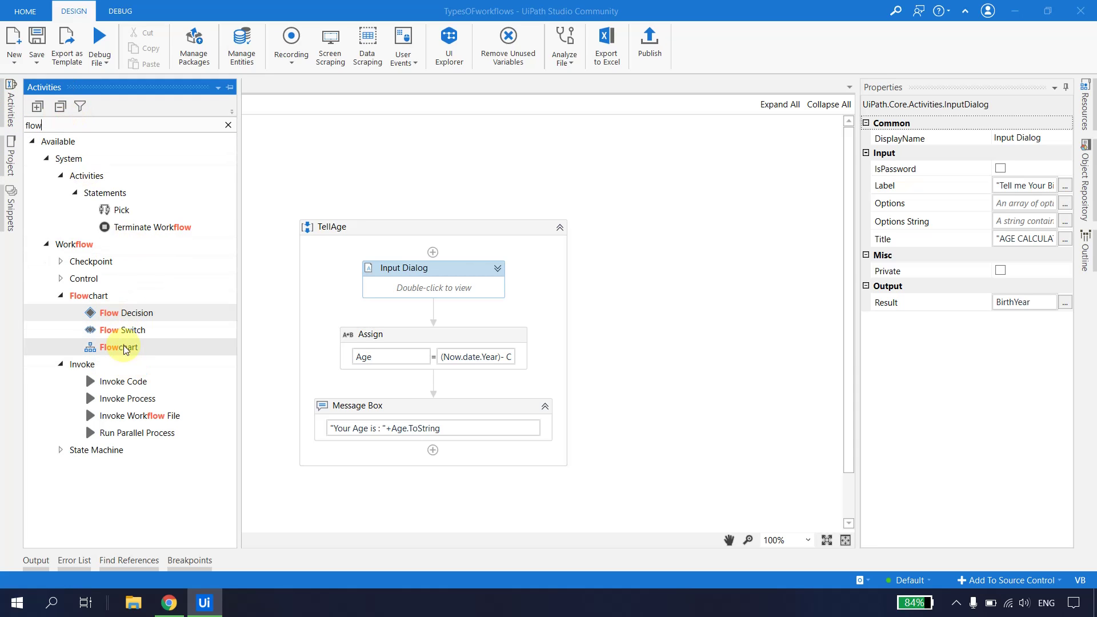
drag(119, 345, 443, 239)
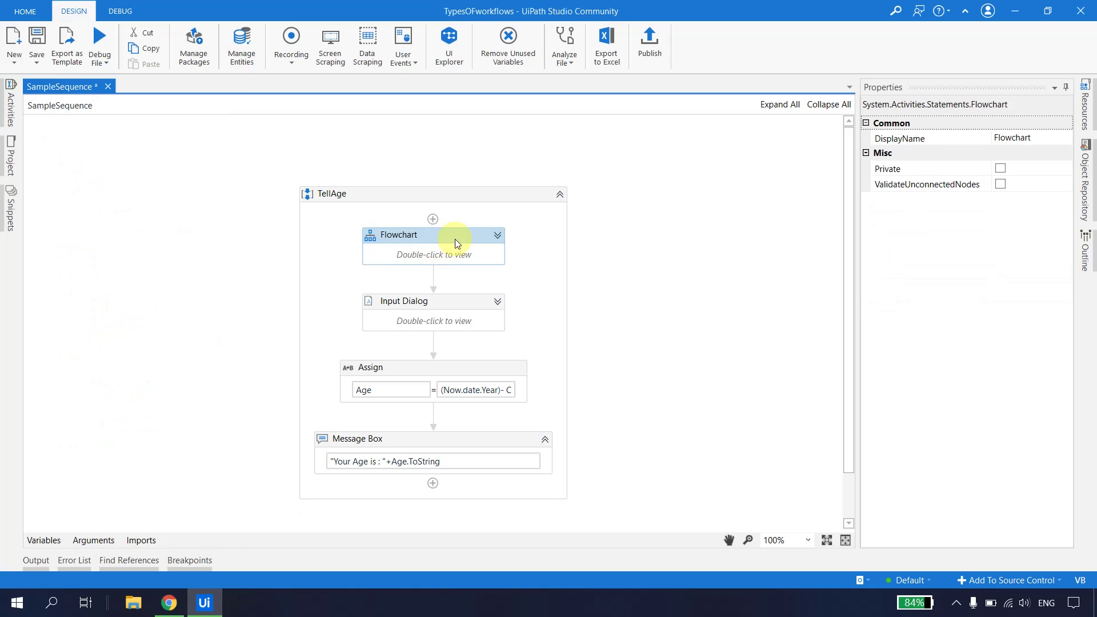
key(Delete)
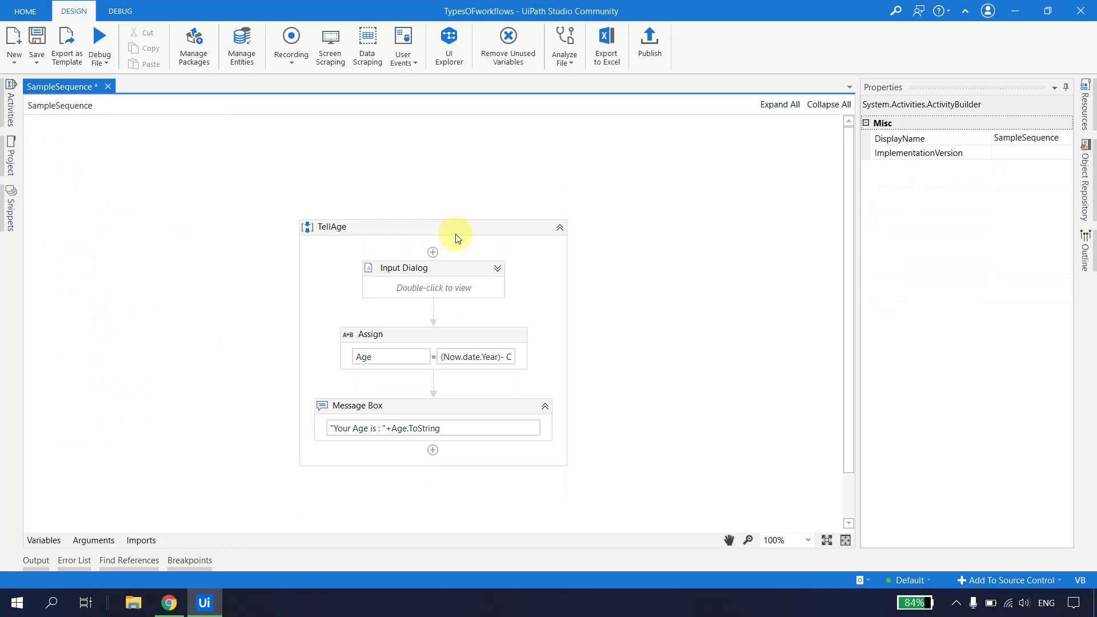
Create a new flowchart workflow named CheckVote in the project's default location
click(11, 66)
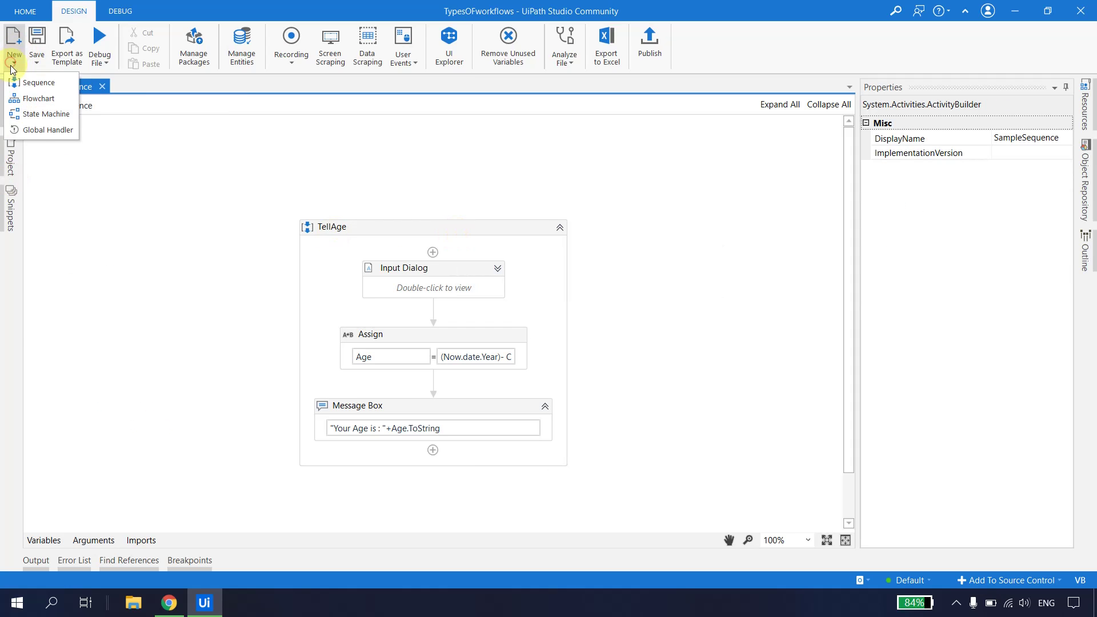
click(47, 100)
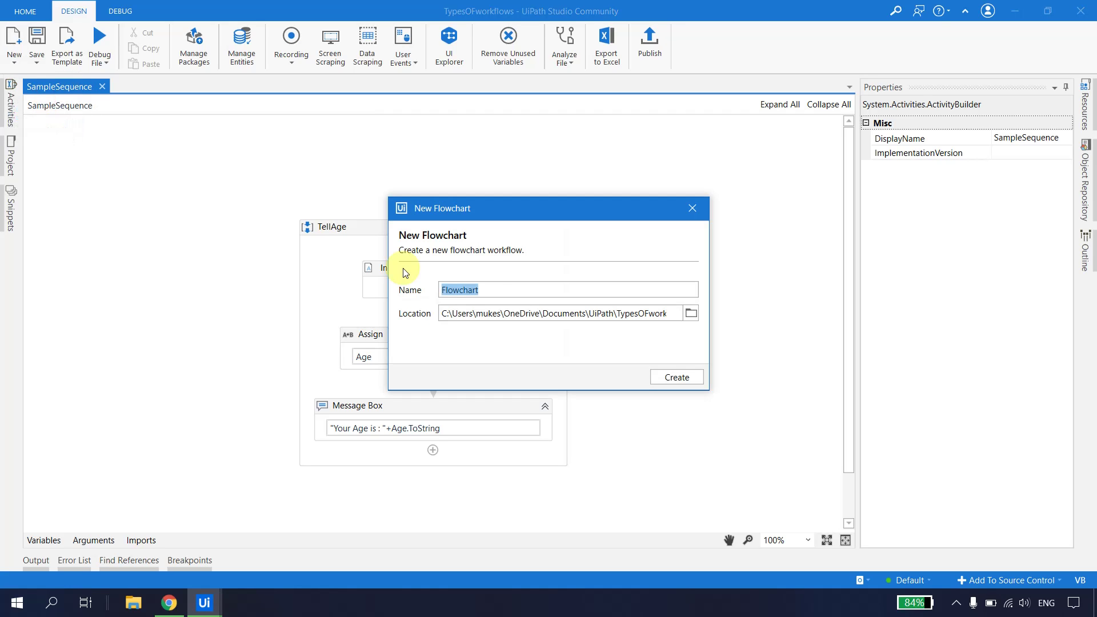
text(CheckVote)
key(Return)
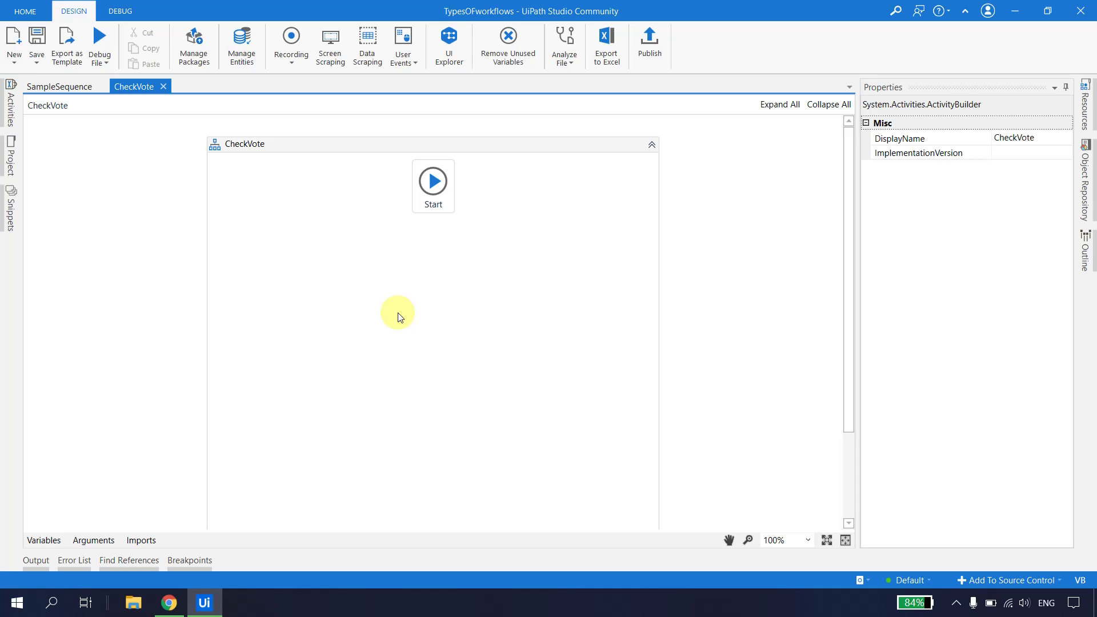
Review the sequence reuse passage of the documentation in Chrome, then return to UiPath Studio and view the SampleSequence workflow
click(169, 603)
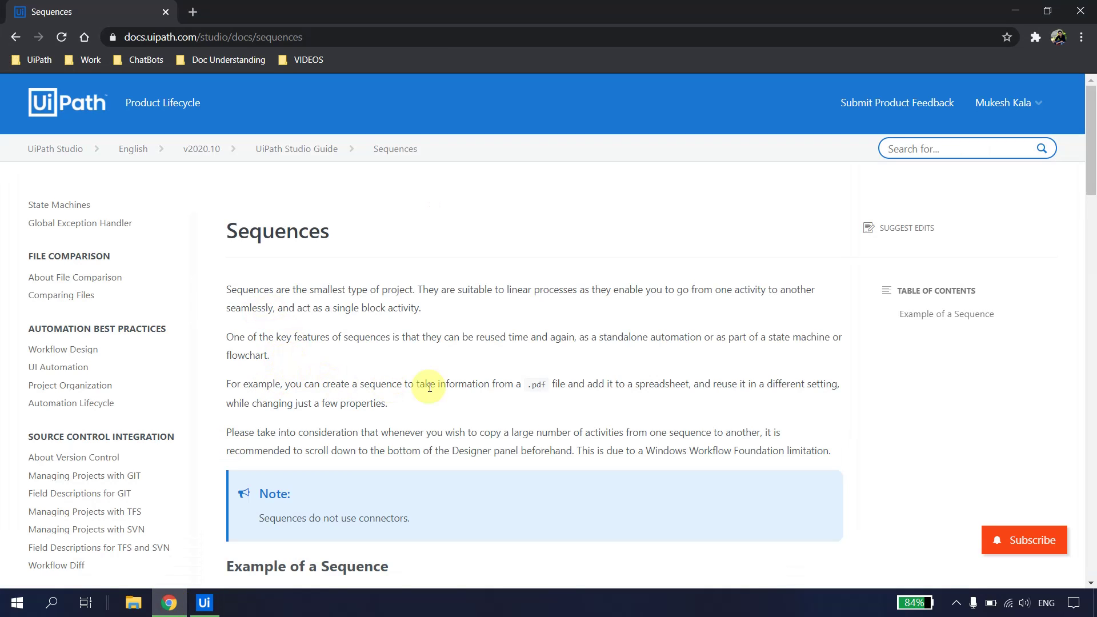
drag(425, 337, 740, 336)
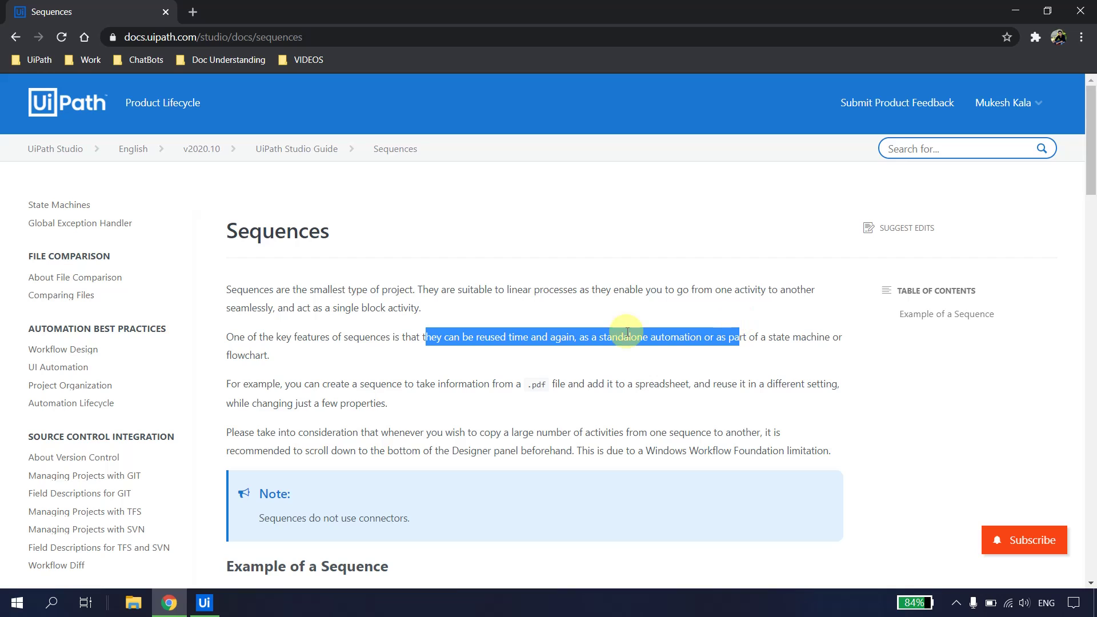
click(1015, 10)
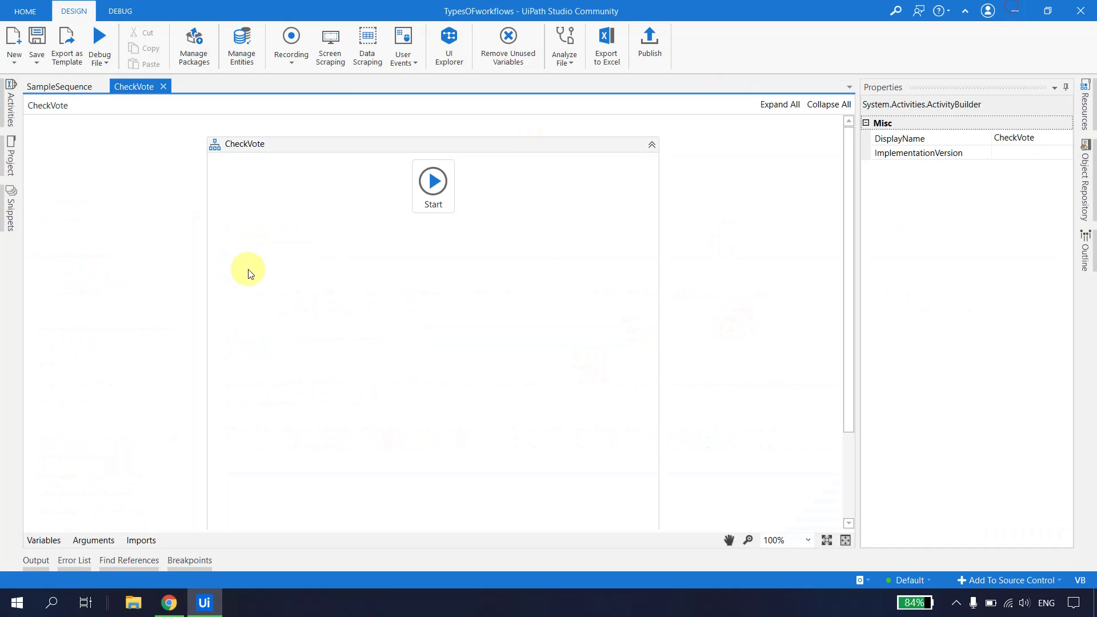
click(61, 89)
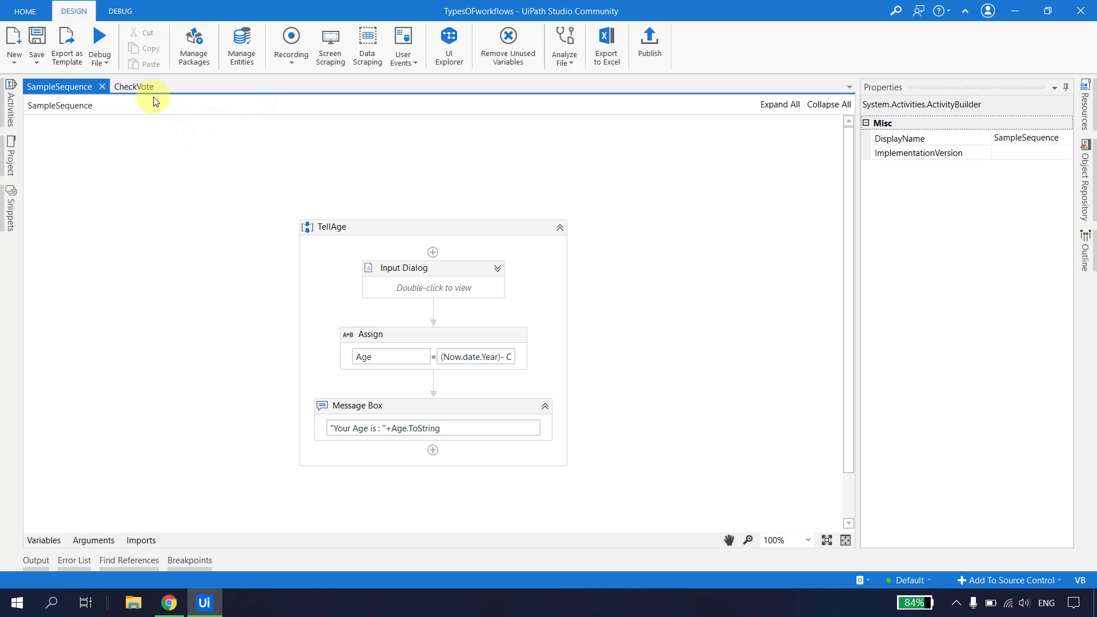
Add SampleSequence.xaml as an invoked workflow connected below Start in the CheckVote flowchart and open the added activity
click(140, 87)
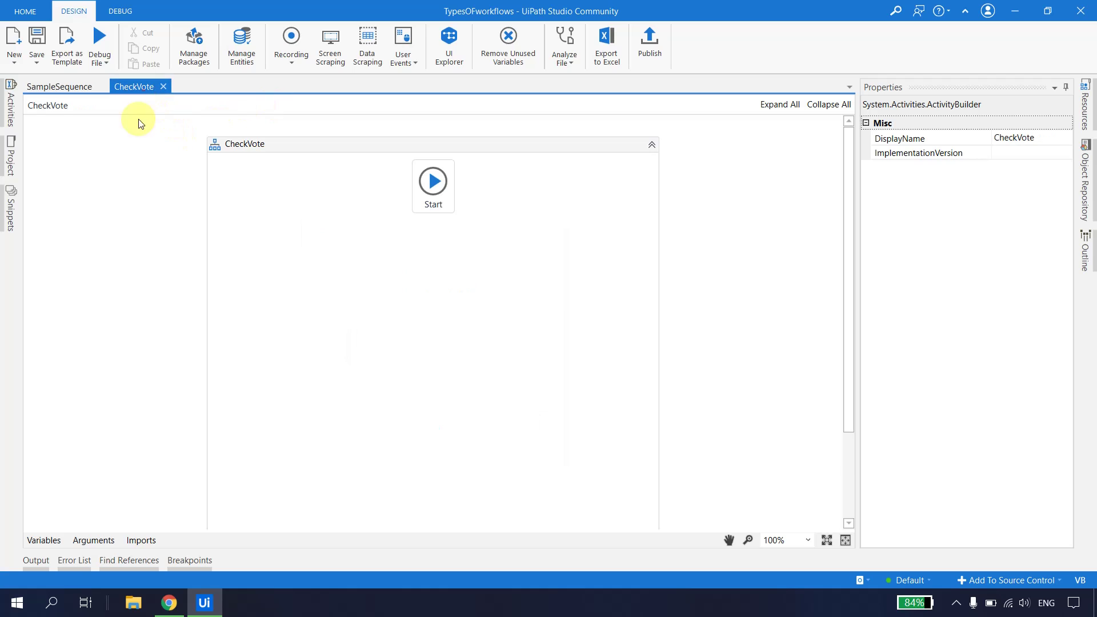
click(5, 113)
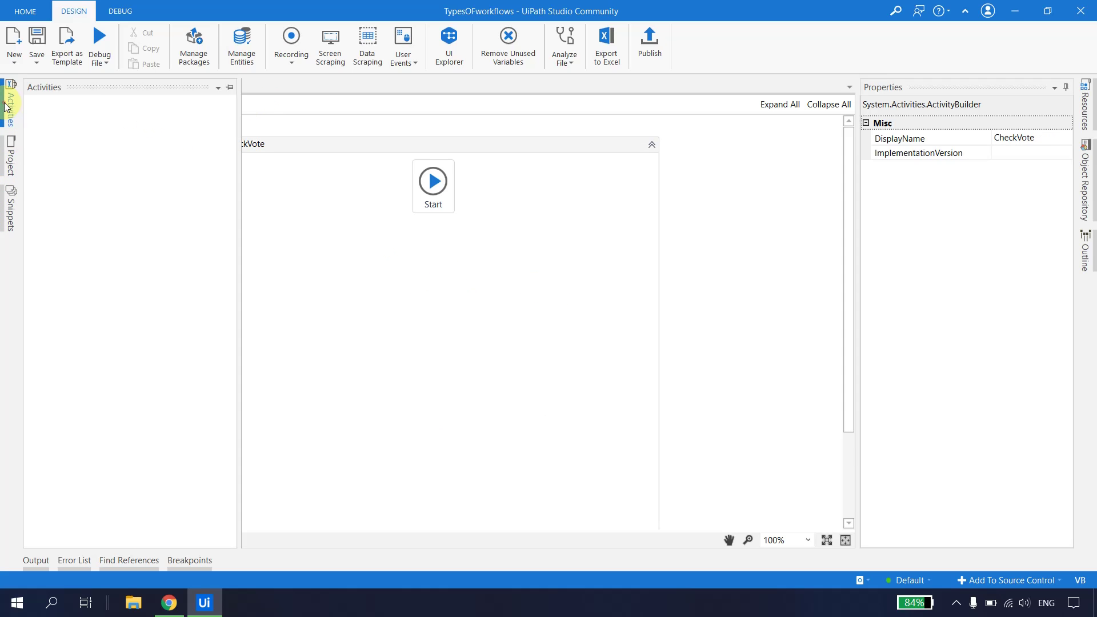
click(11, 155)
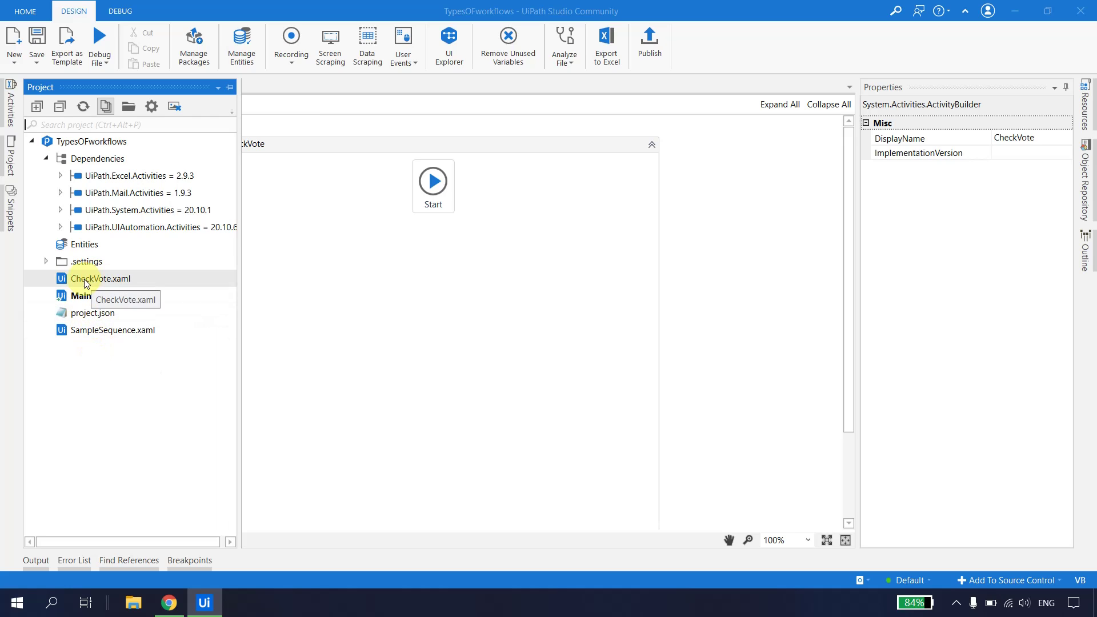
click(93, 334)
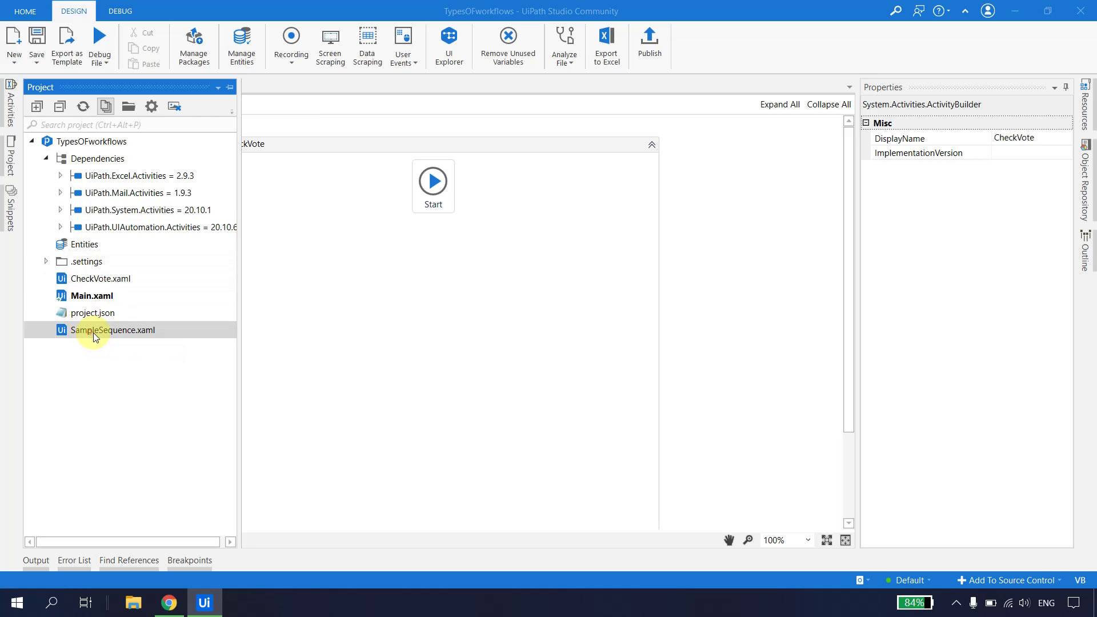
mouse_move(434, 230)
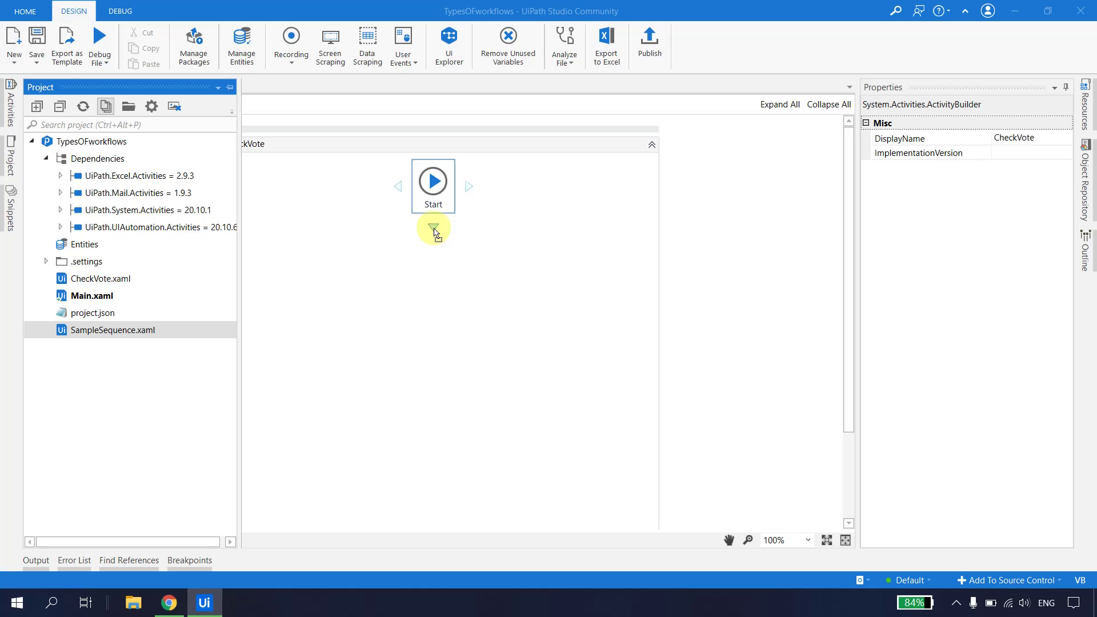
drag(434, 231, 434, 233)
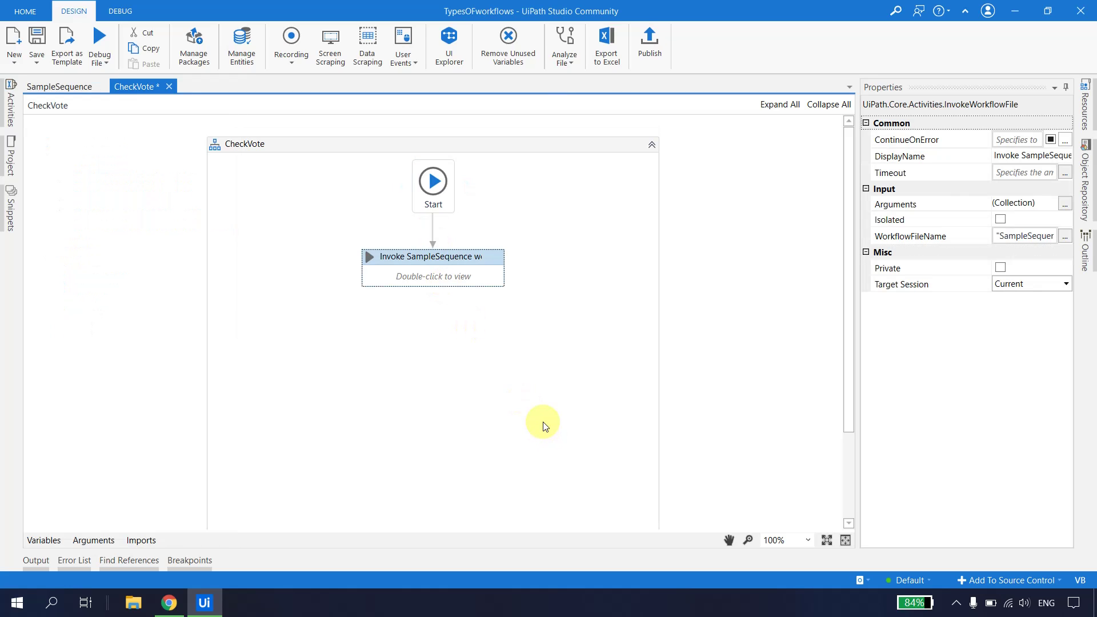
double_click(494, 255)
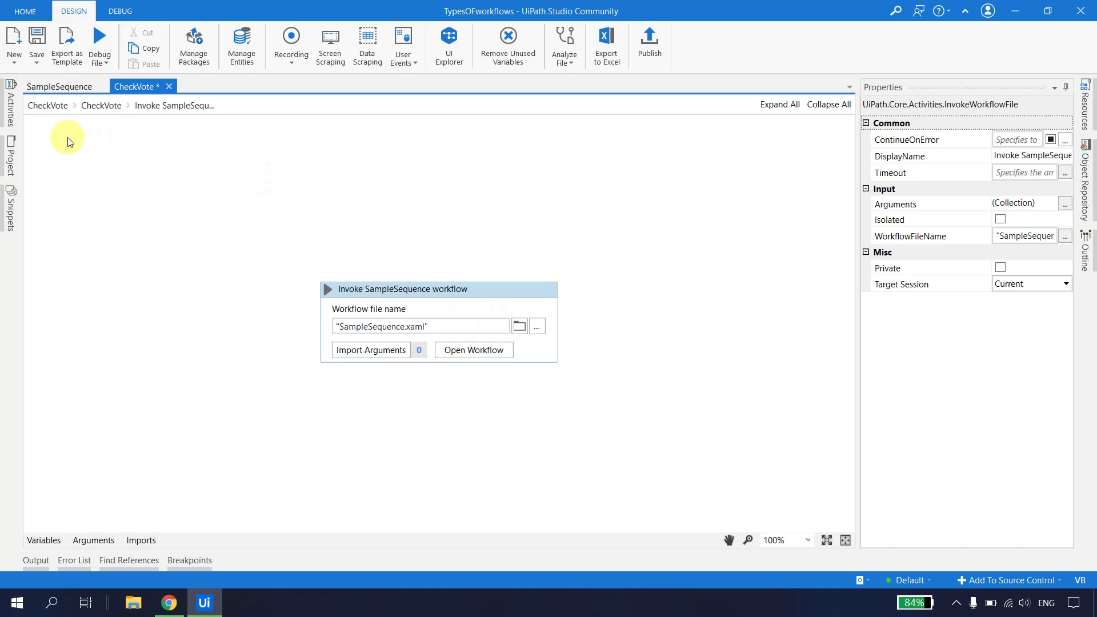
Copy the TellAge sequence from SampleSequence into the CheckVote flowchart, placing it below the Invoke SampleSequence workflow activity
click(62, 88)
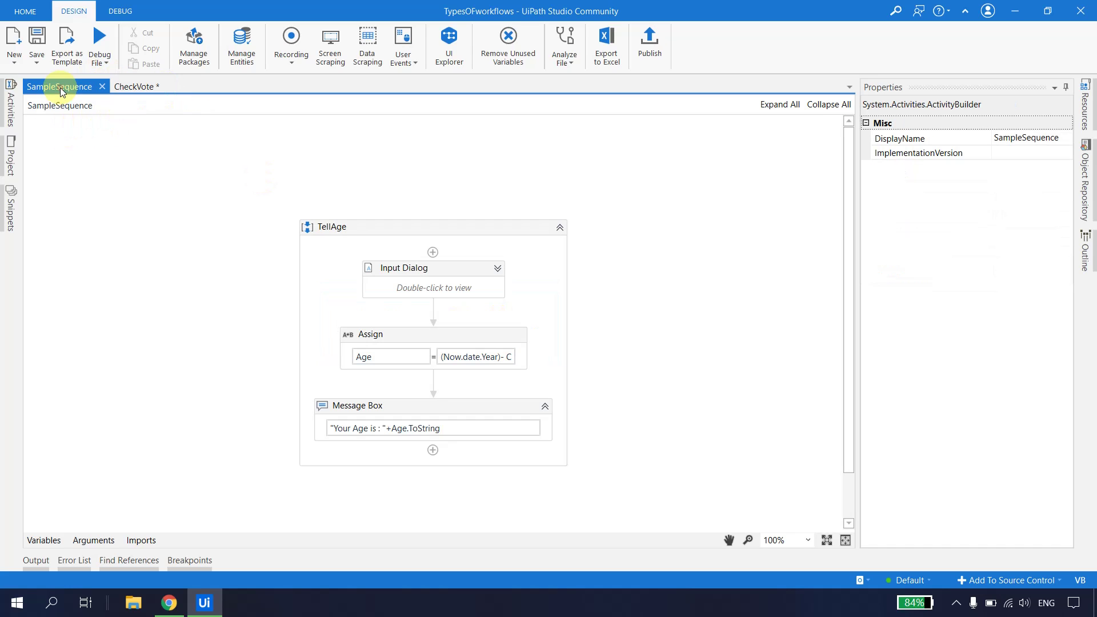
click(420, 231)
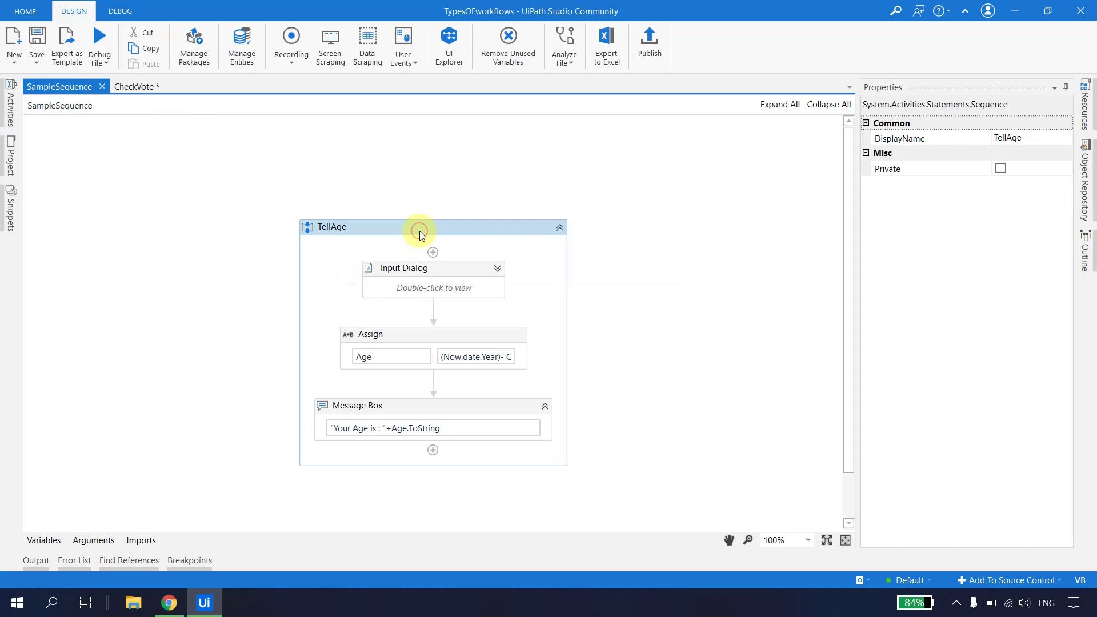
click(123, 84)
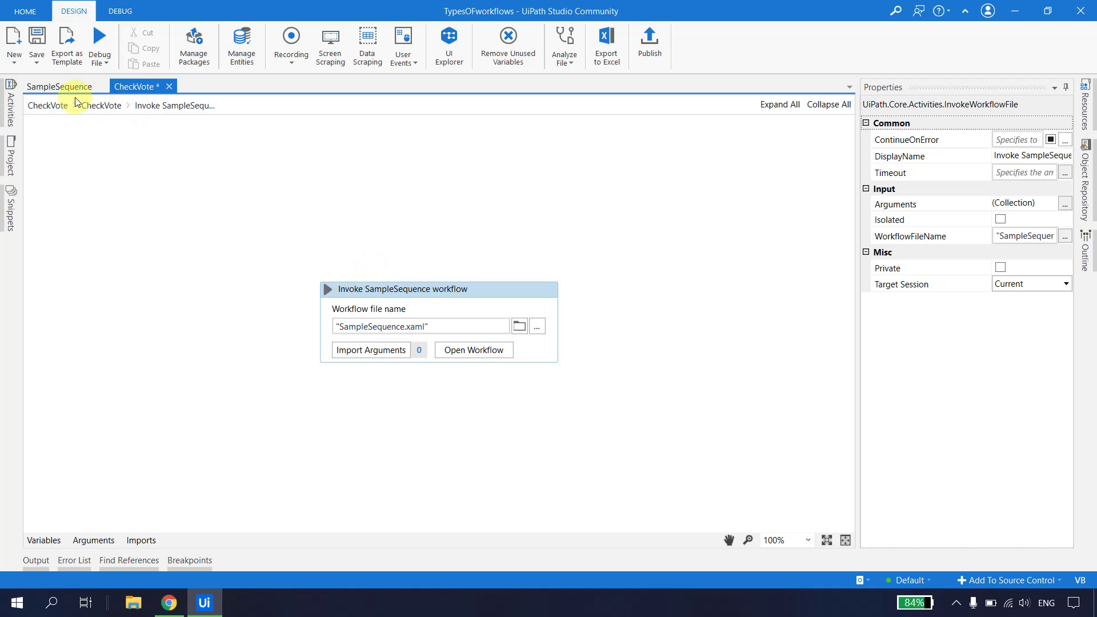
click(38, 104)
click(470, 356)
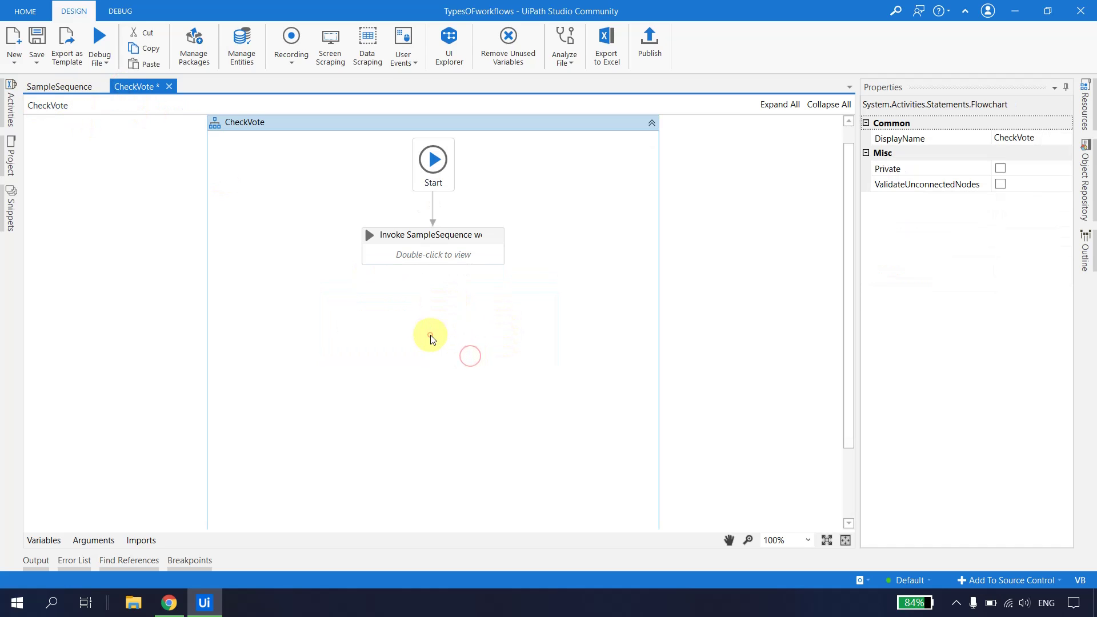
key(ctrl+v)
drag(341, 200, 432, 302)
Delete the Invoke SampleSequence workflow activity, then connect Start to TellAge and align the sequence directly beneath it
click(489, 238)
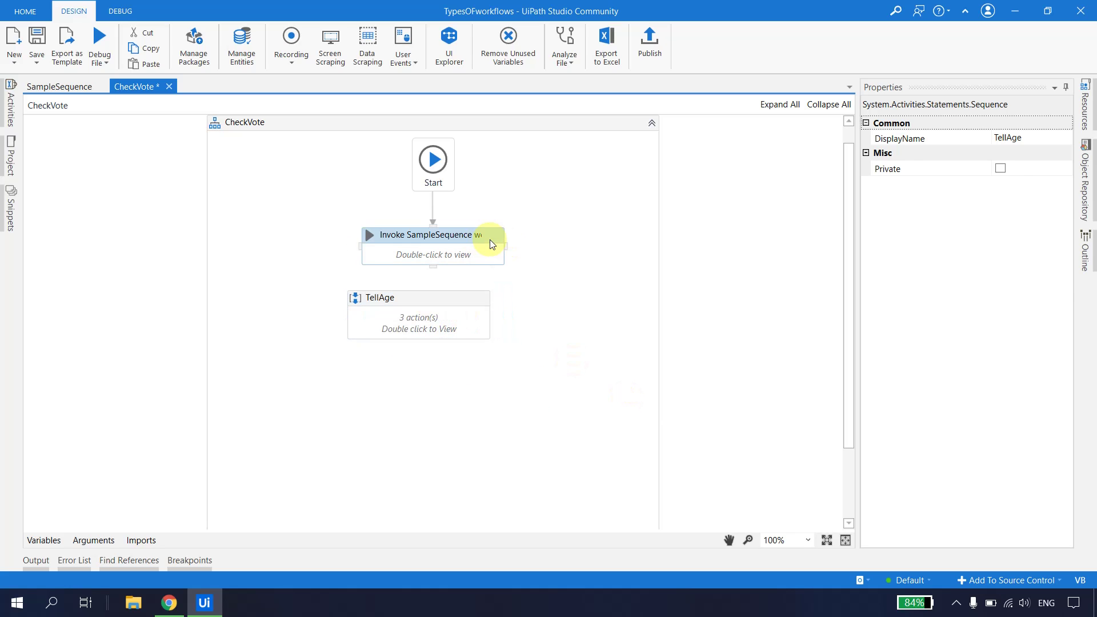
key(Delete)
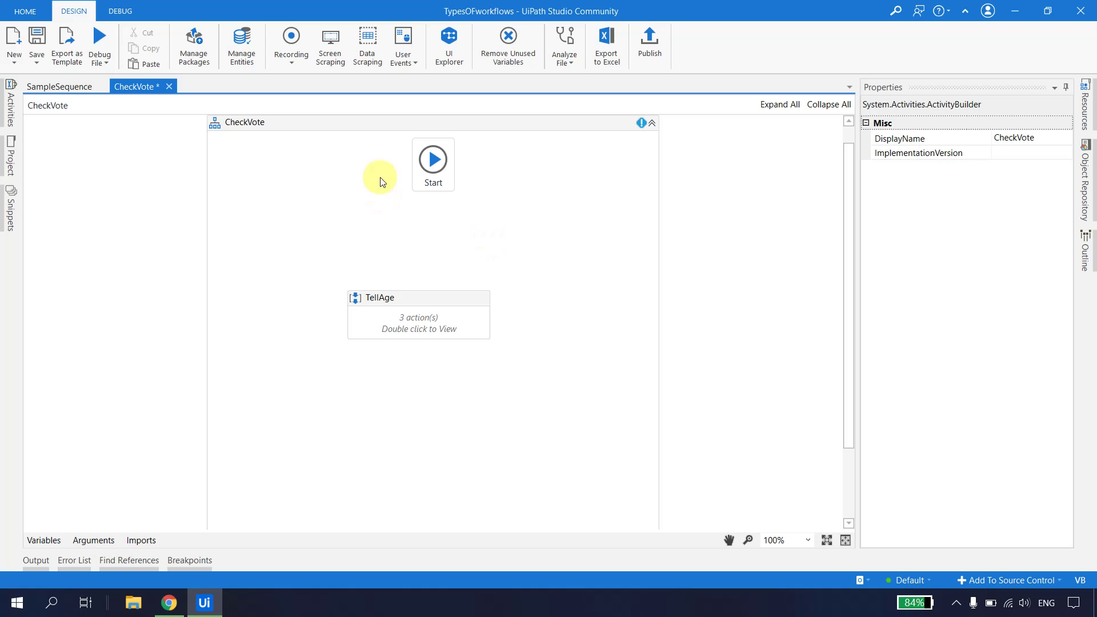
drag(444, 296, 436, 246)
click(436, 188)
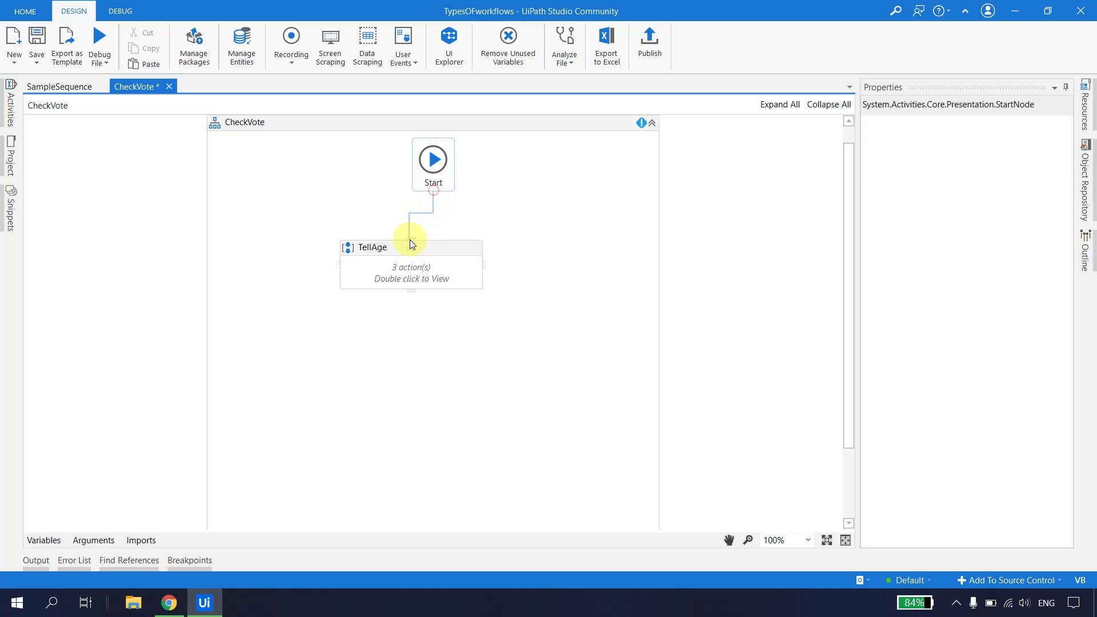
drag(410, 241, 459, 245)
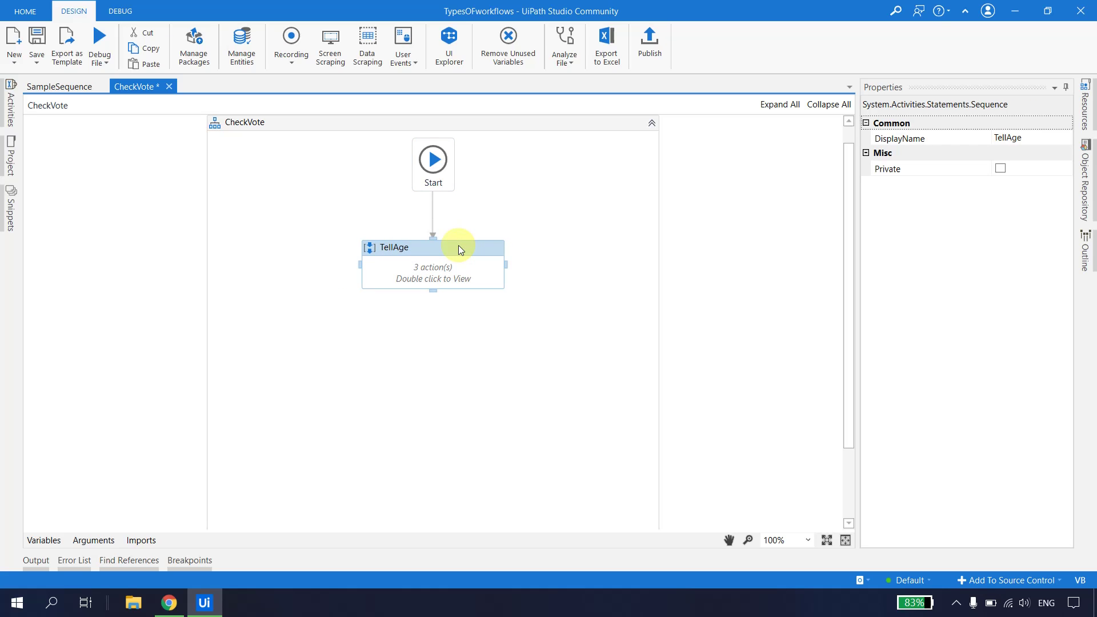
Examine the activities inside CheckVote's TellAge sequence and compare them with the original in SampleSequence
double_click(476, 272)
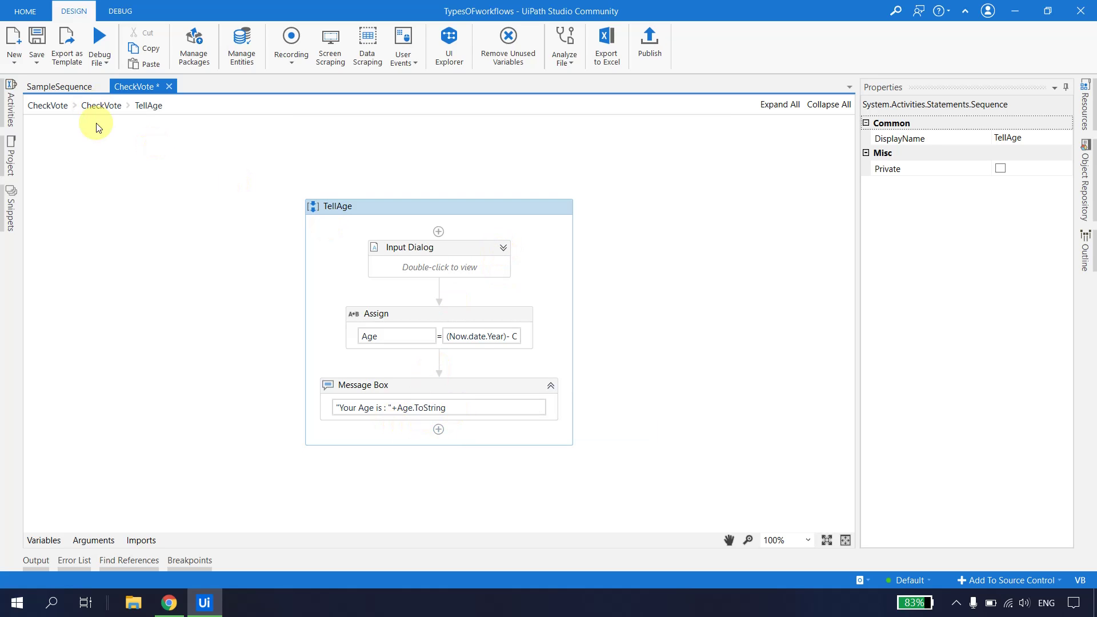
click(101, 106)
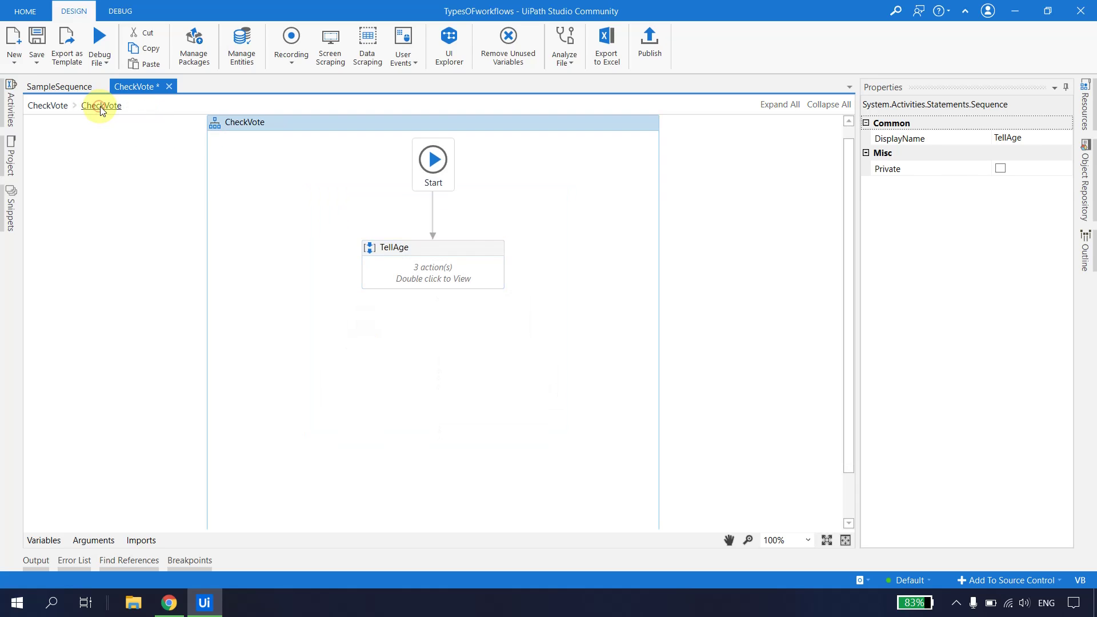
click(458, 259)
click(56, 87)
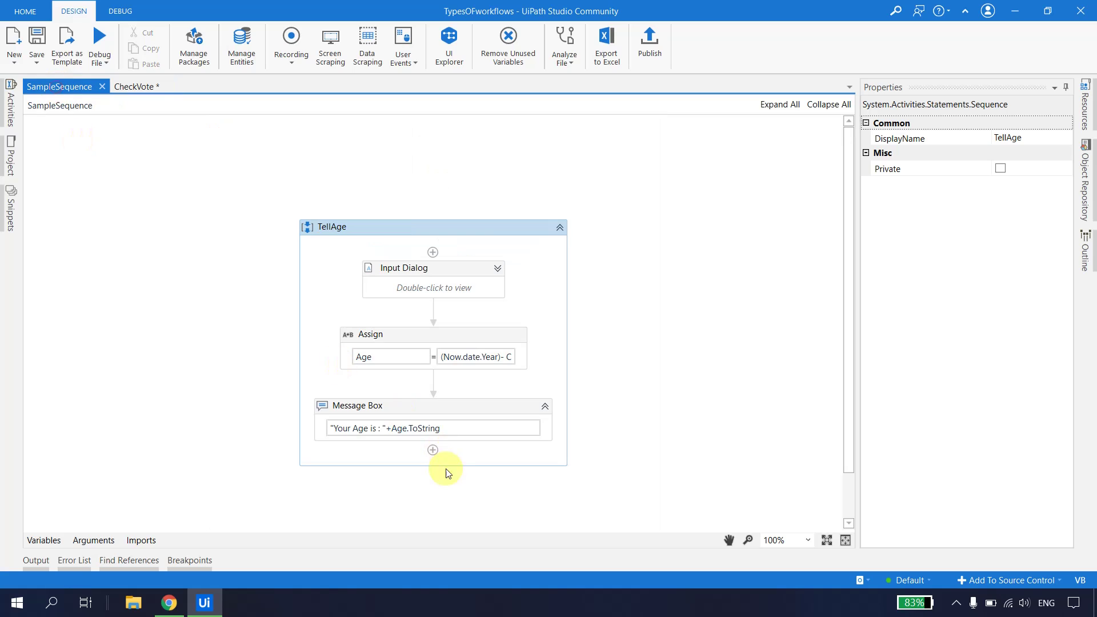
click(10, 103)
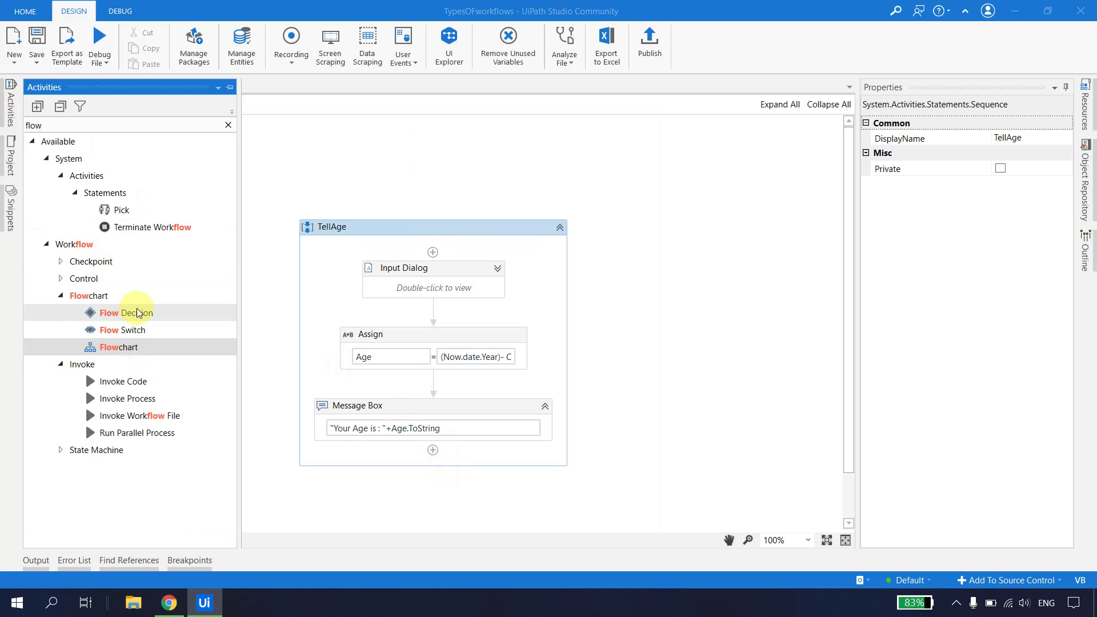
click(345, 183)
click(481, 231)
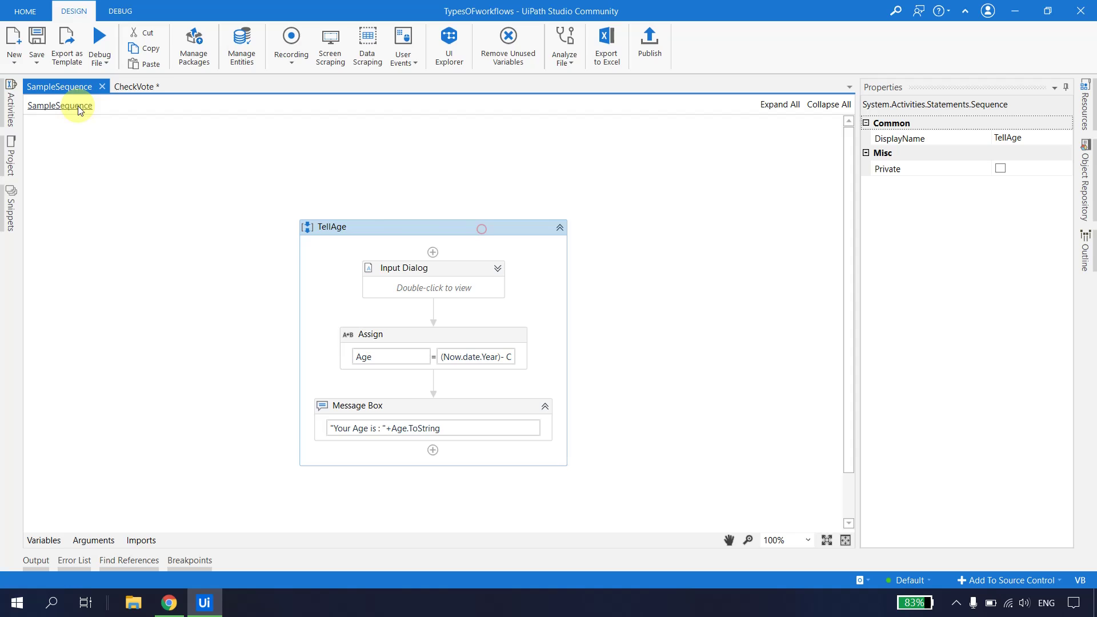
click(134, 87)
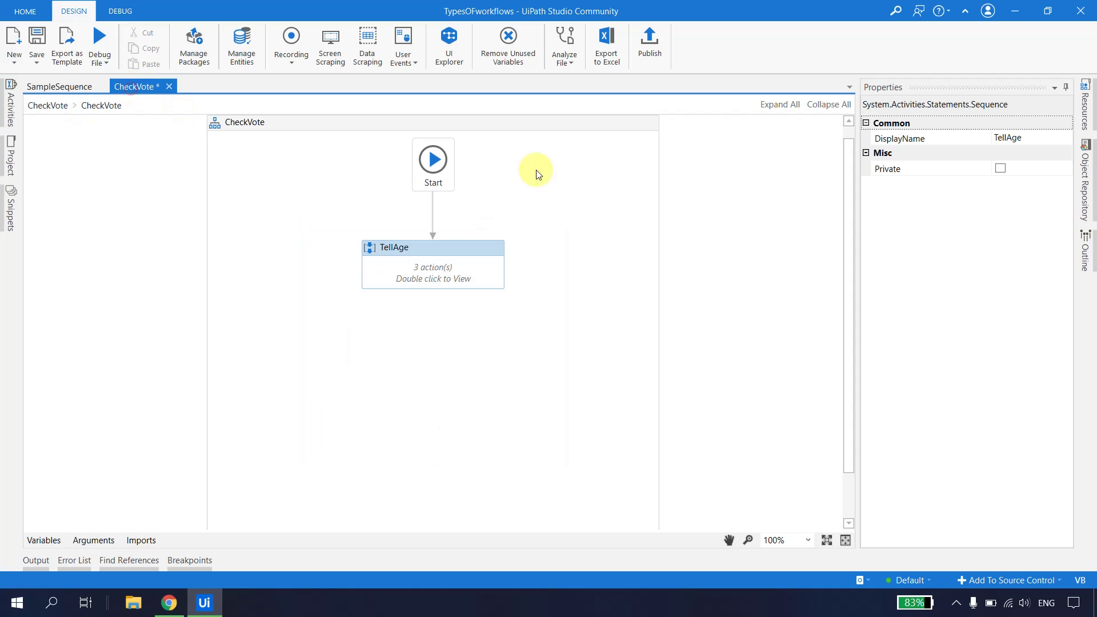
click(255, 171)
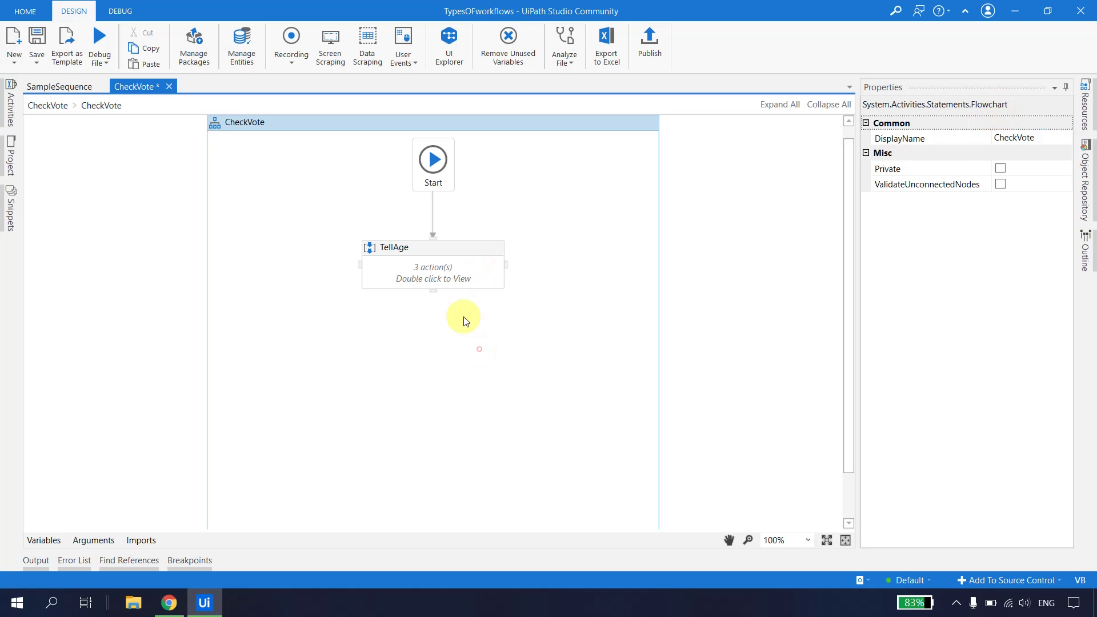
click(456, 249)
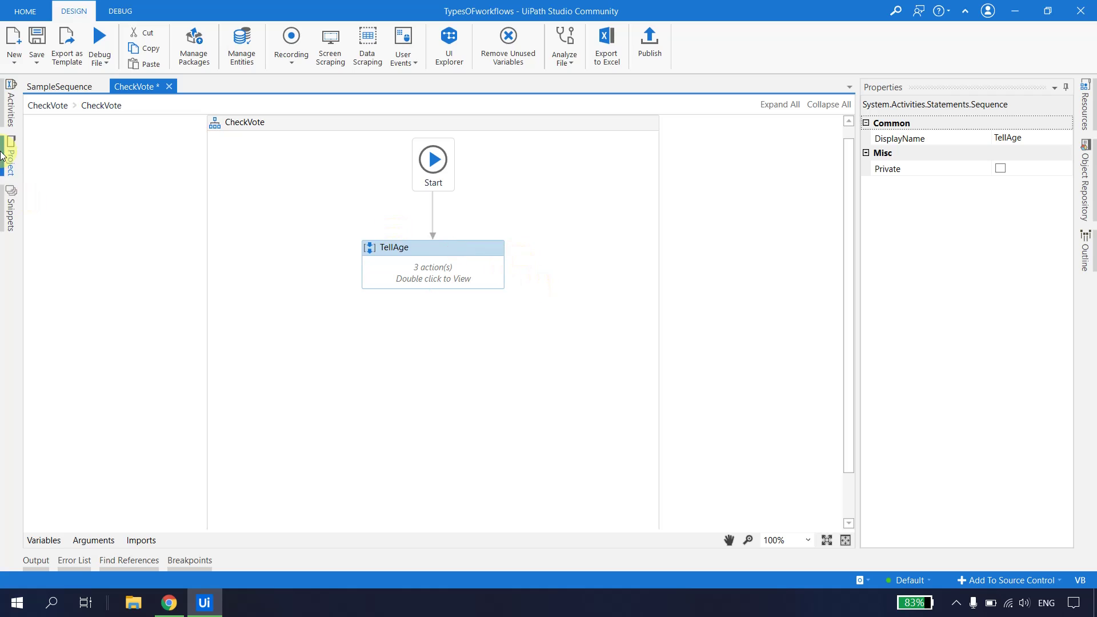
Add a Flow Decision connected below the TellAge sequence in the CheckVote flowchart
click(8, 116)
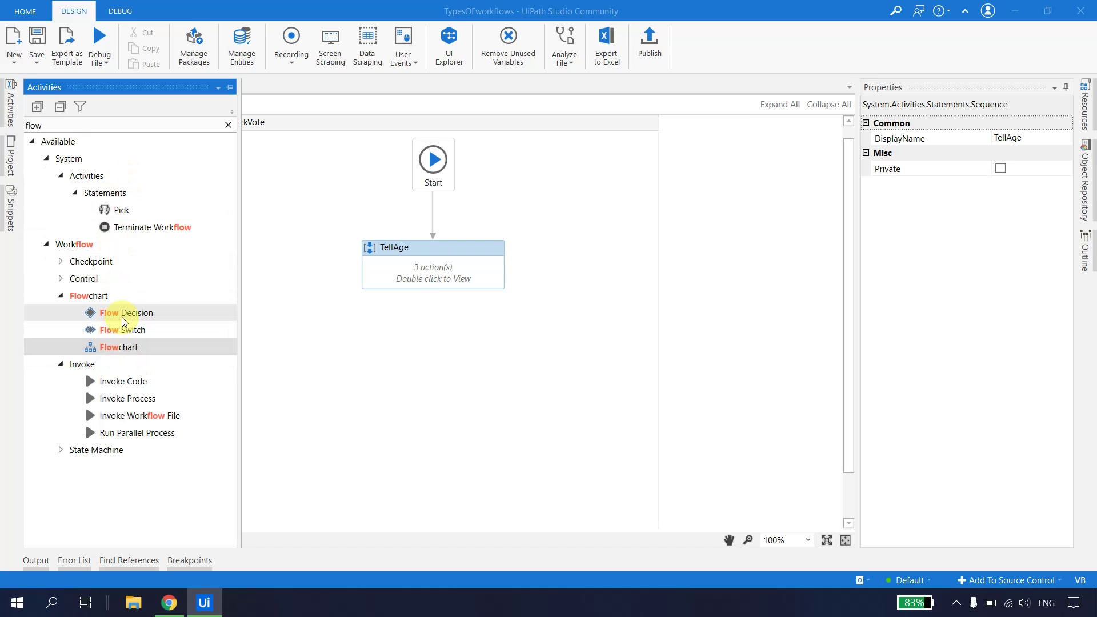
drag(122, 321, 433, 312)
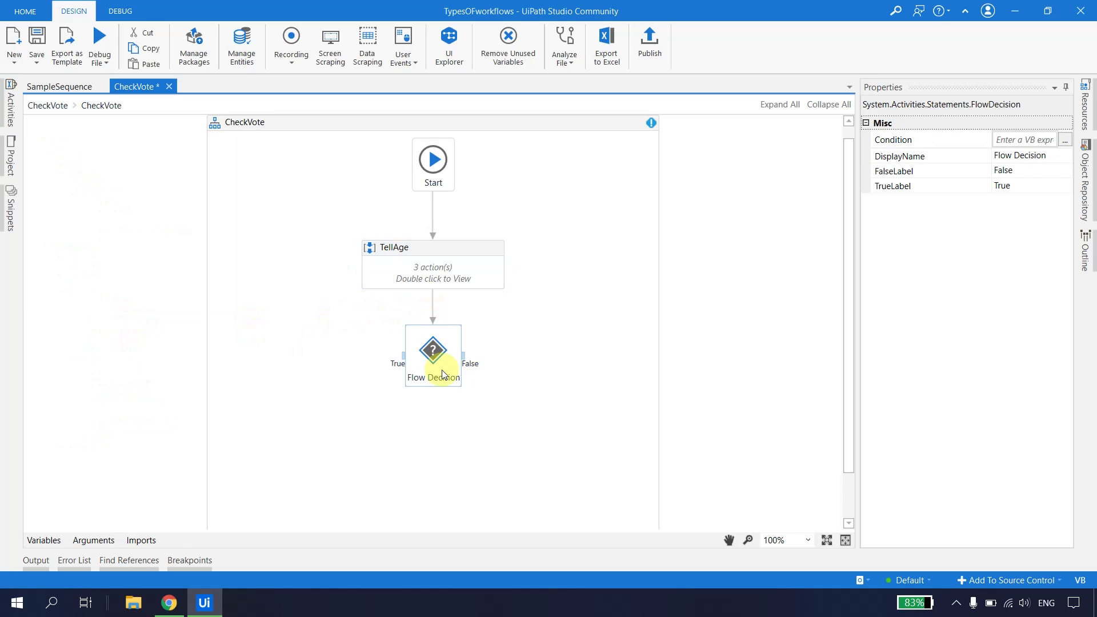
click(529, 388)
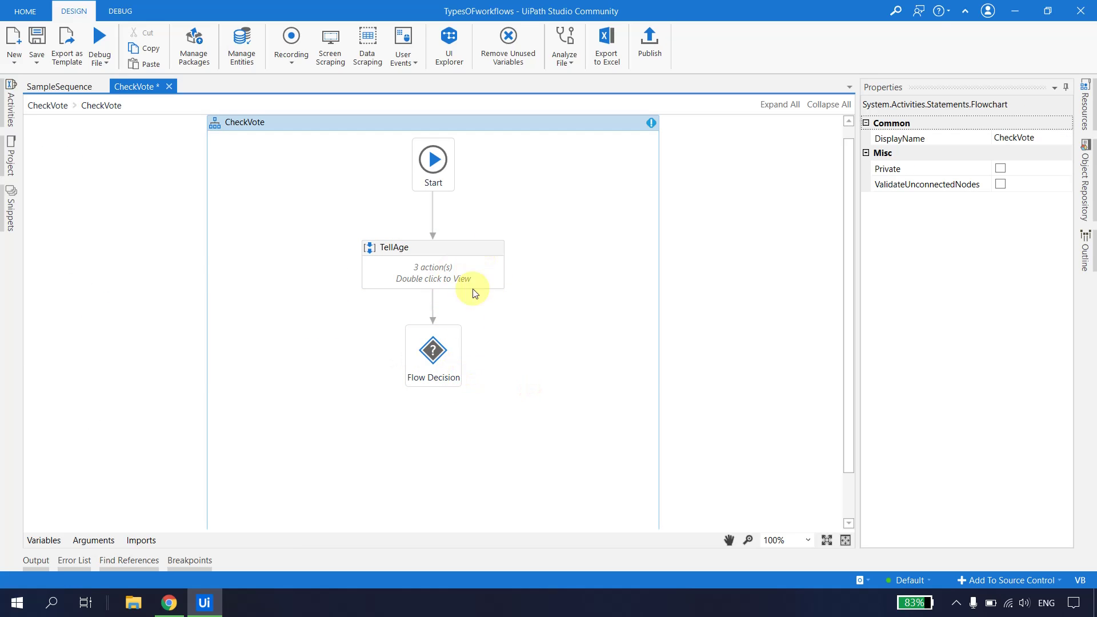
Set the Age variable's scope to CheckVote and check which variables are available to TellAge and the Flow Decision
click(464, 251)
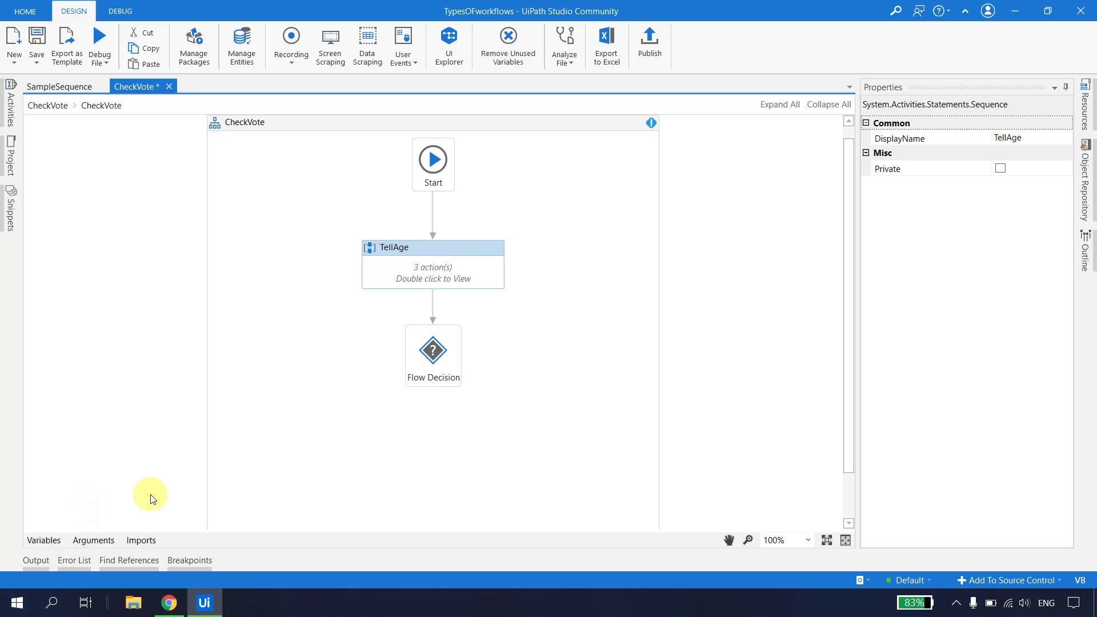
click(43, 541)
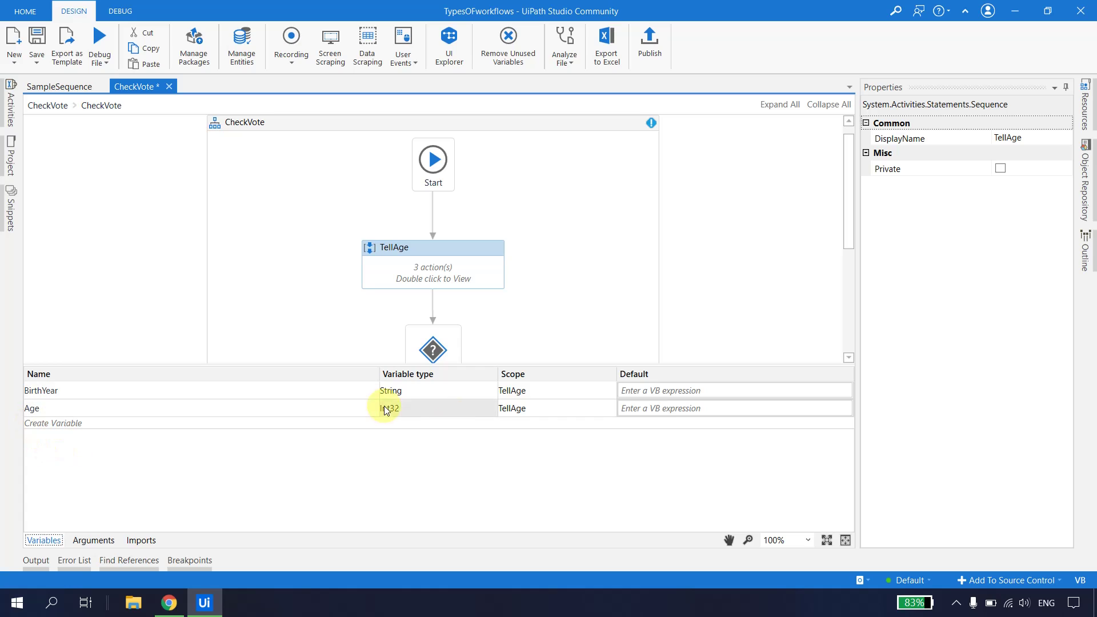
click(545, 409)
click(546, 409)
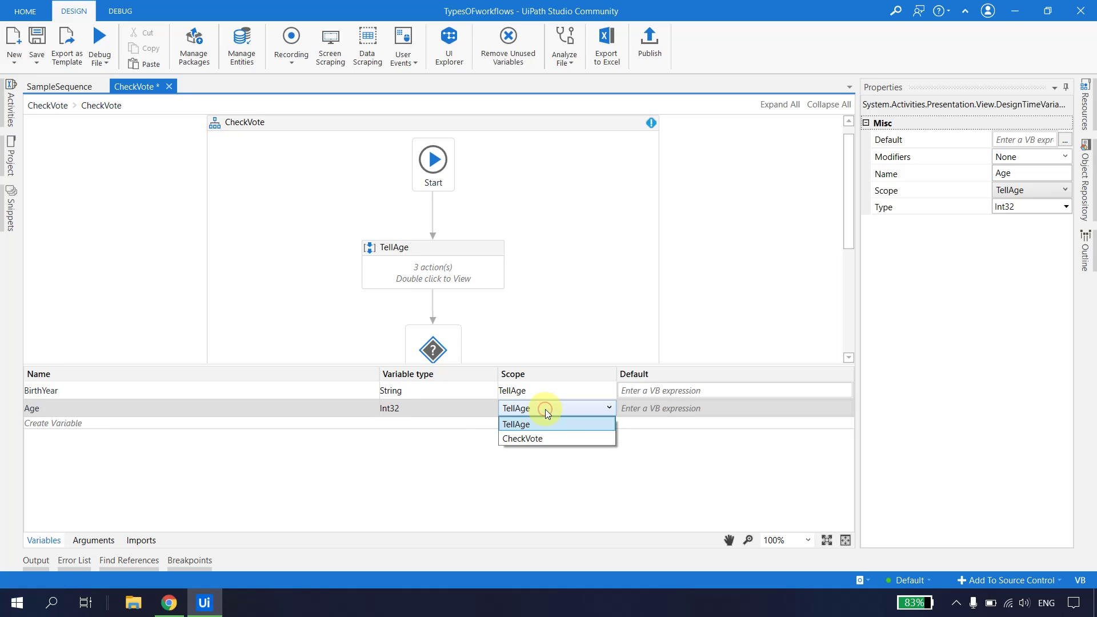
click(537, 439)
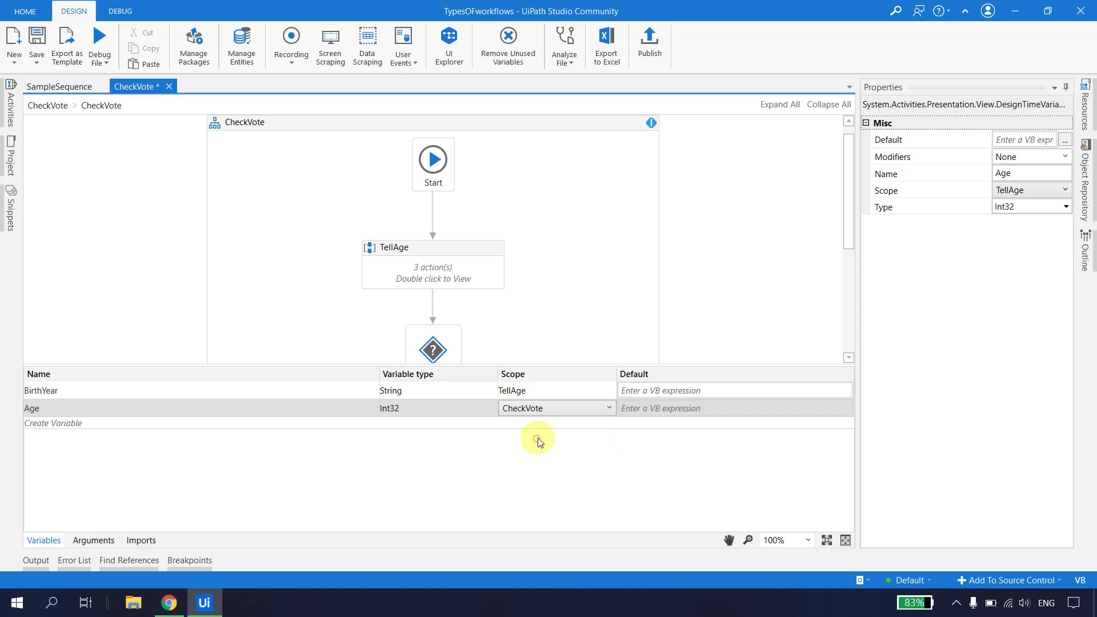
click(563, 312)
click(461, 247)
scroll(440, 320, down, 1)
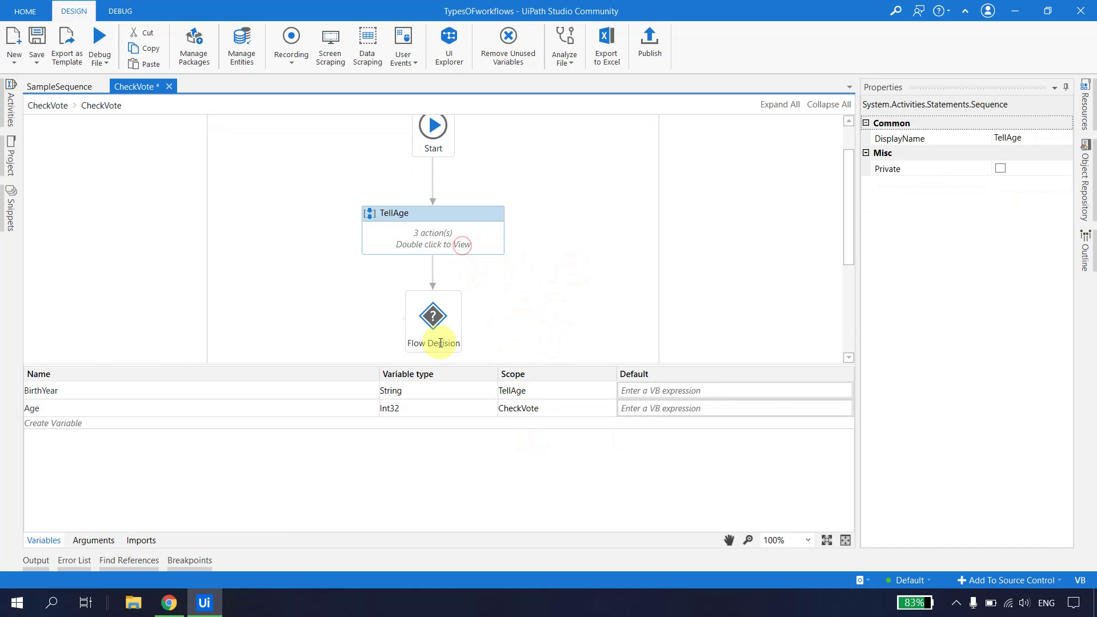
click(435, 319)
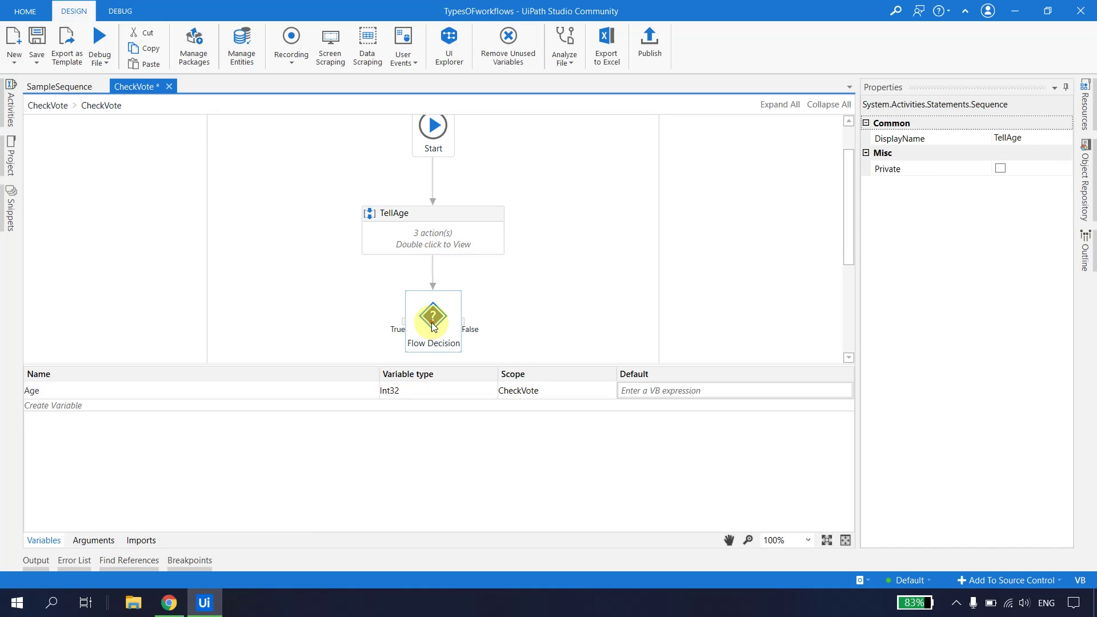
click(46, 537)
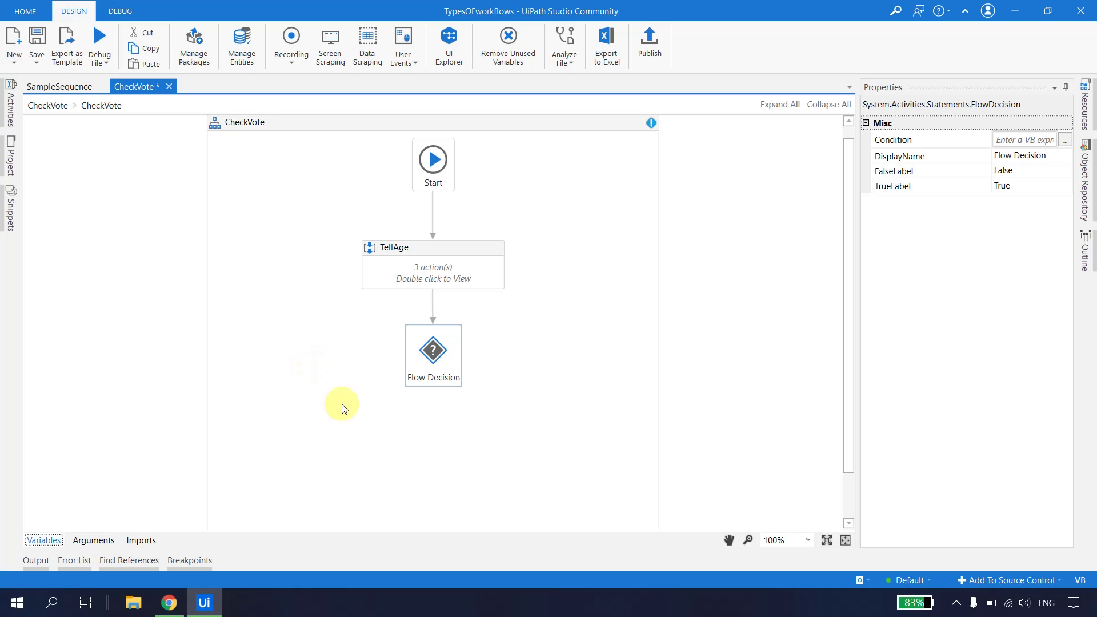
Set the Flow Decision's condition to Age > 18
click(431, 354)
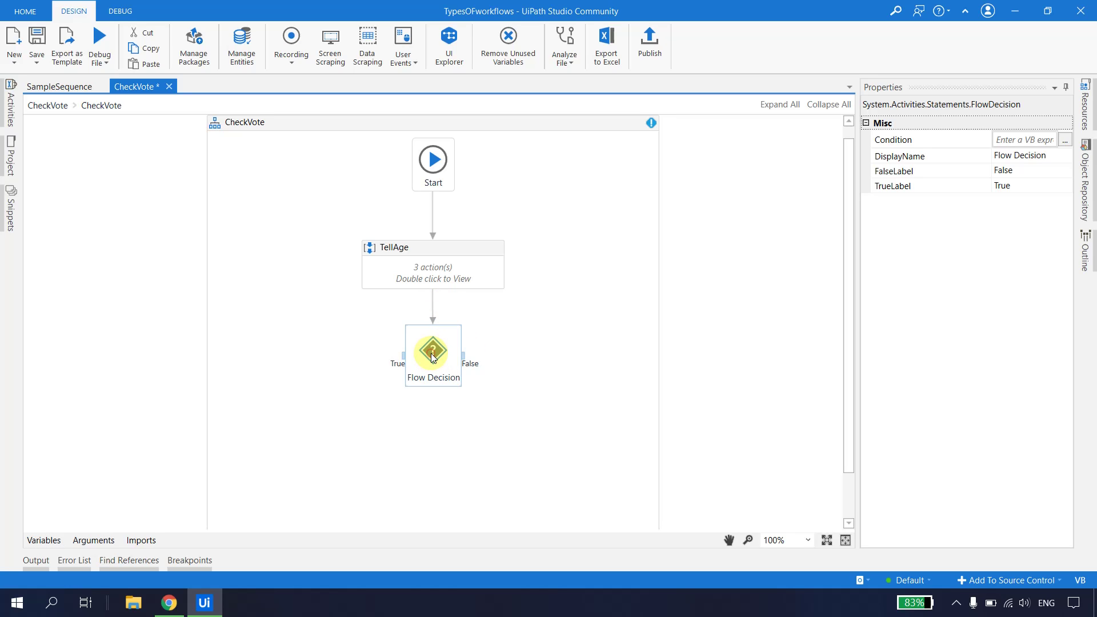
click(1047, 157)
click(1065, 141)
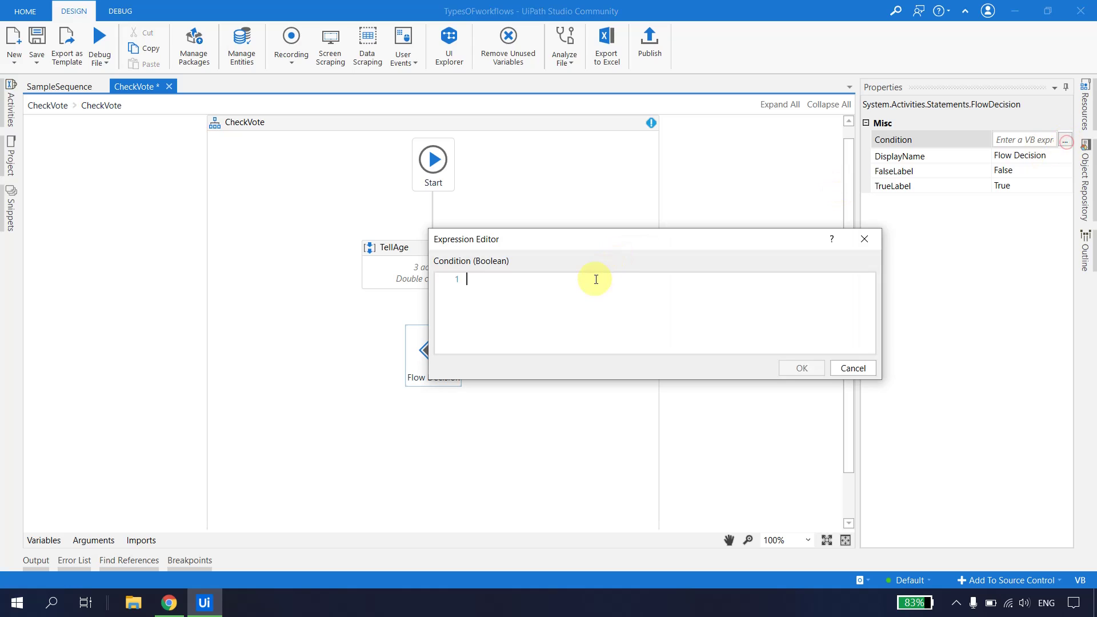
text(Age)
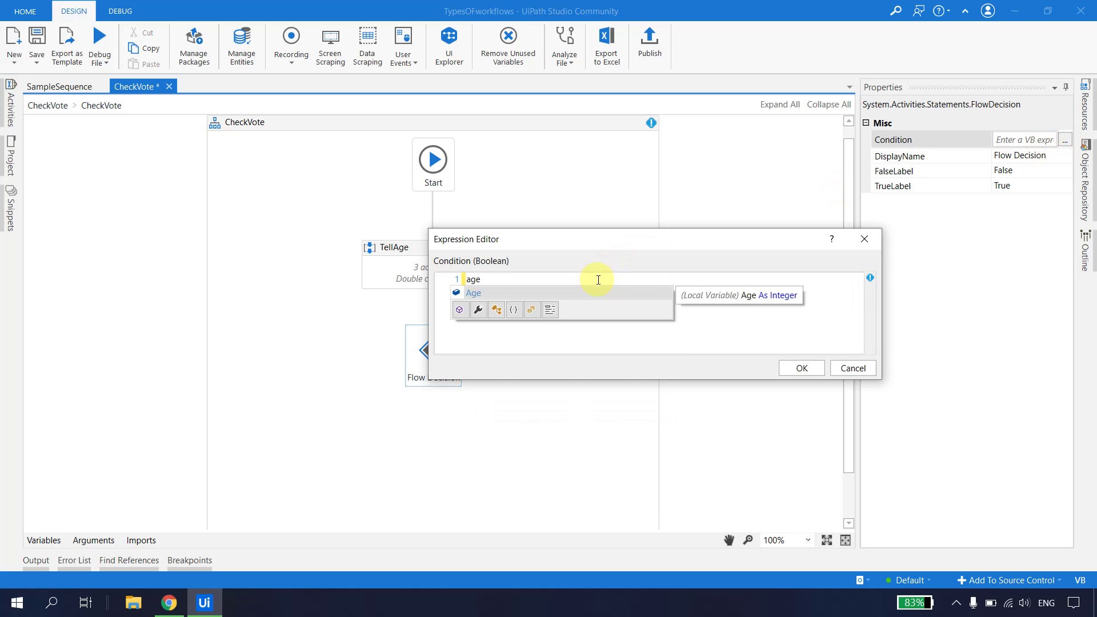
text( > 1)
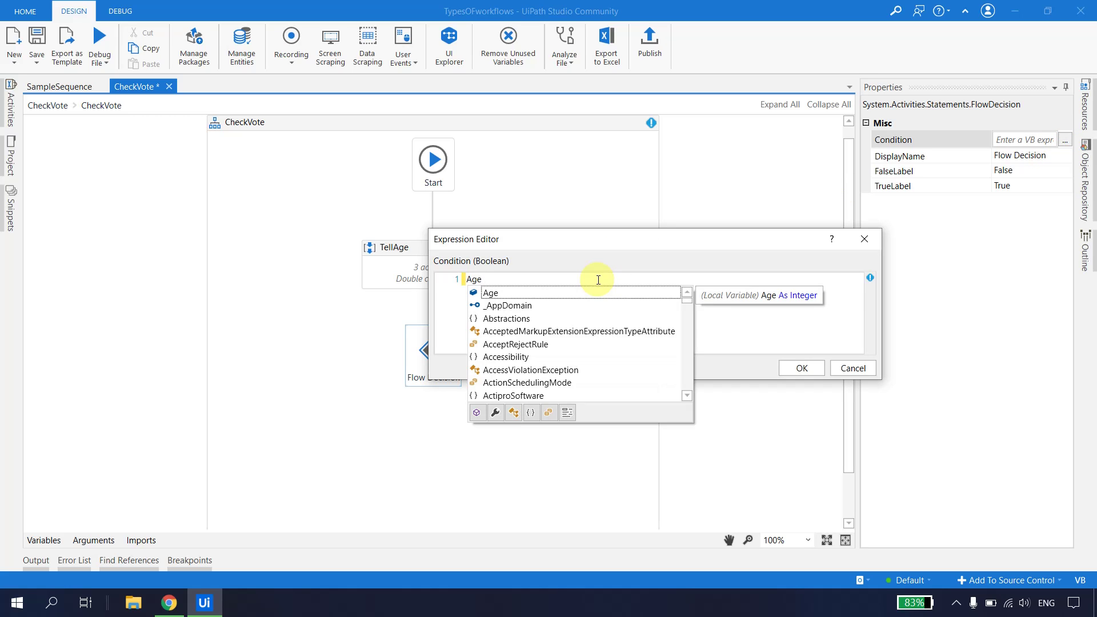
text(0)
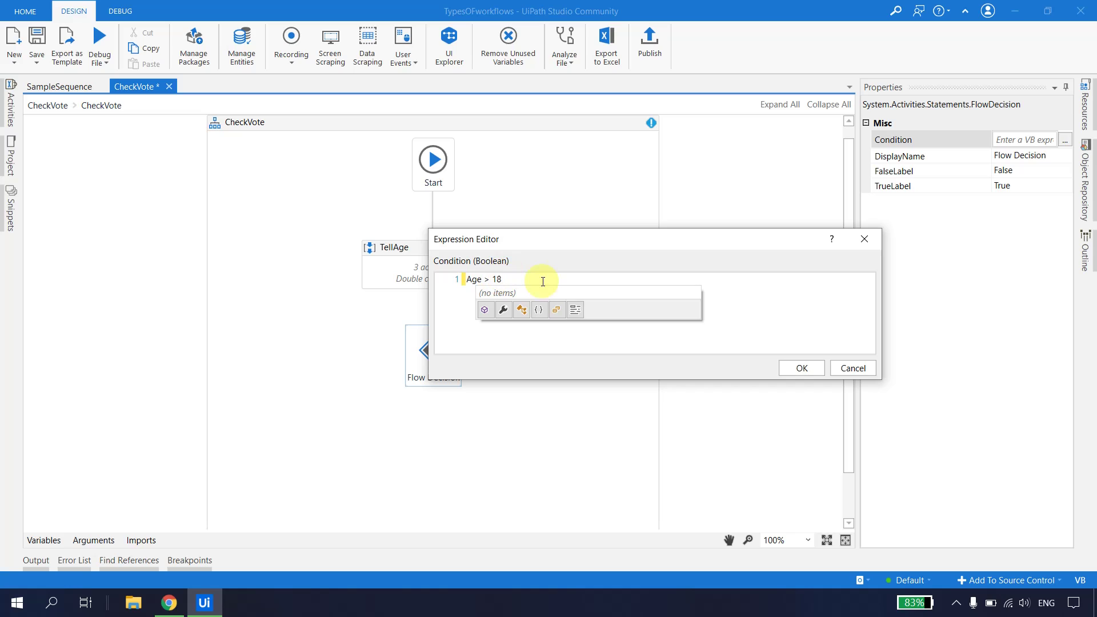
click(803, 368)
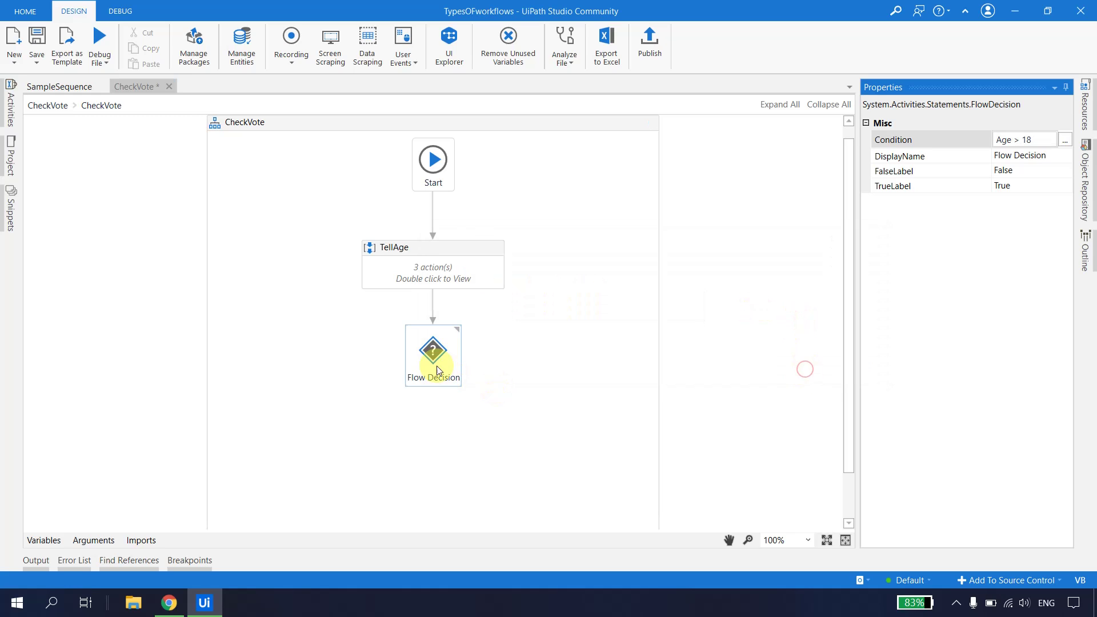
Add a Message Box activity connected to the True branch of the Flow Decision
mouse_move(421, 363)
click(10, 104)
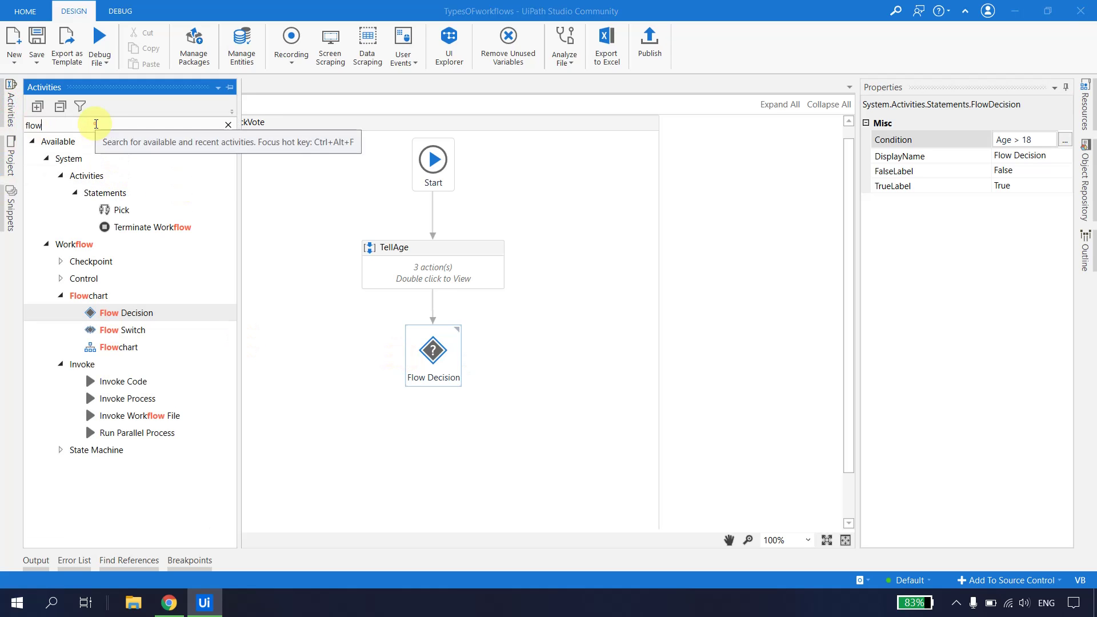
double_click(96, 127)
text(box)
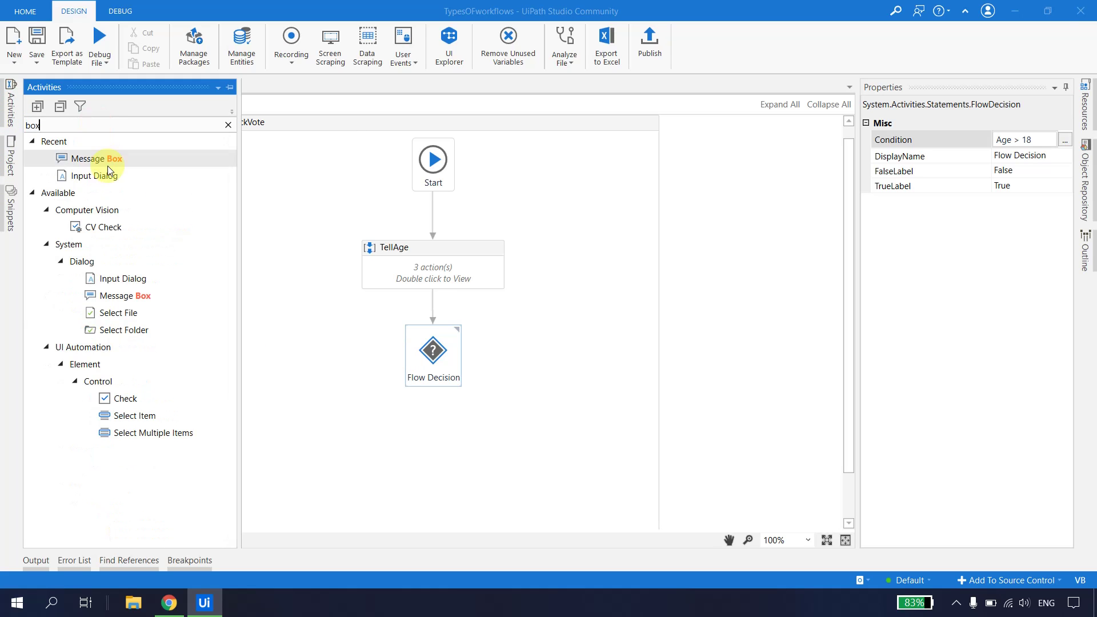
drag(108, 162, 379, 357)
Set the True-branch message box text to "You are Elegible to Vote", save the workflow, and return to the CheckVote flowchart
double_click(334, 349)
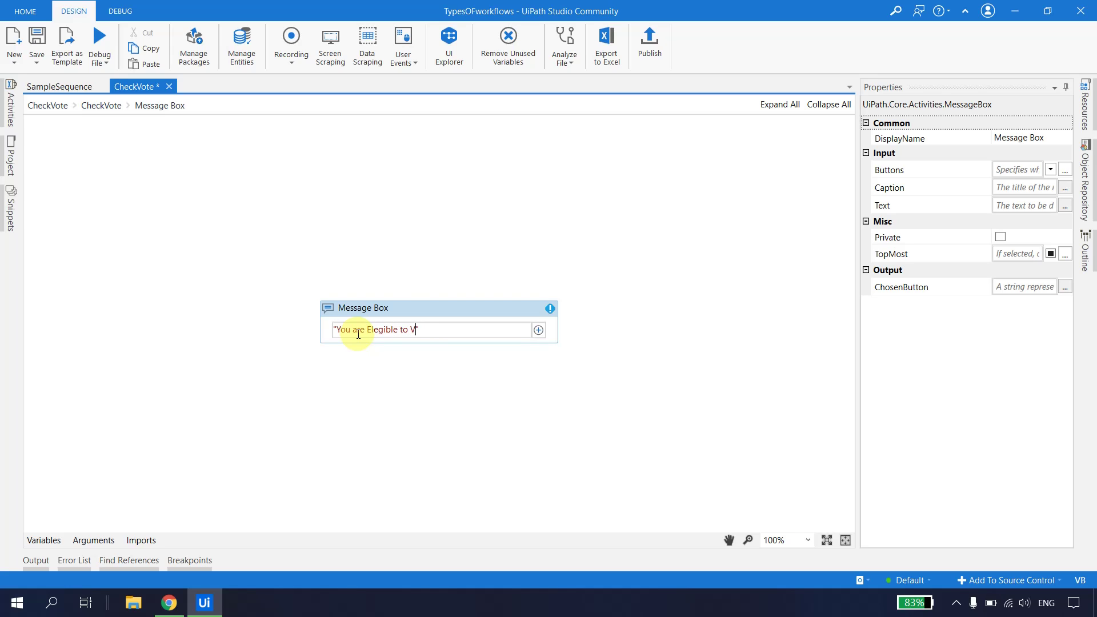
key(ctrl+s)
click(101, 105)
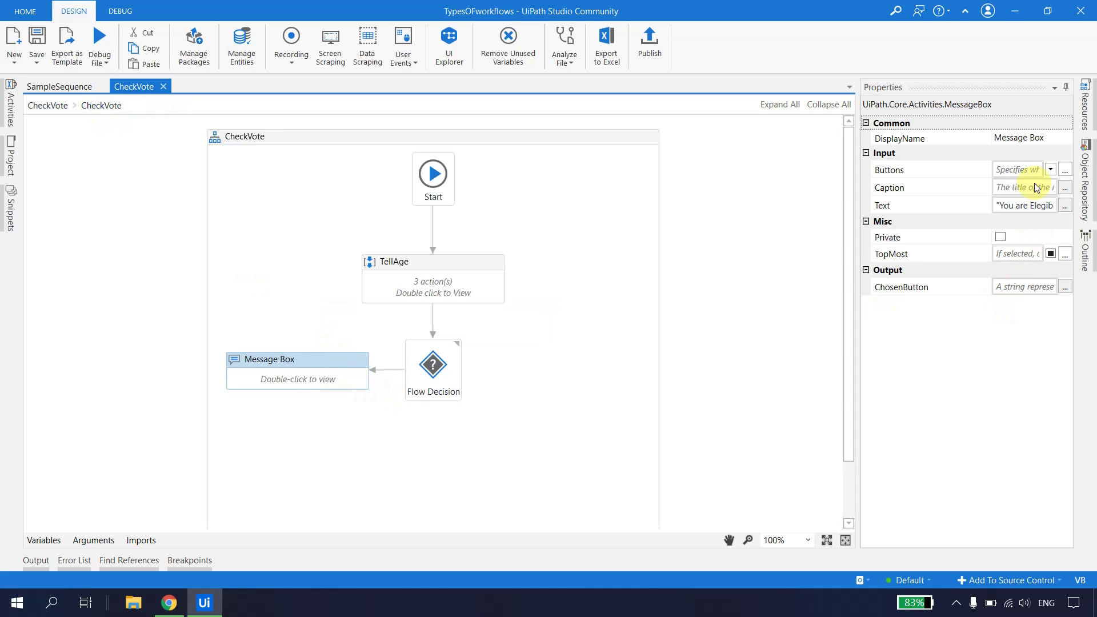
Rename the True-branch message box as Eligible
click(1031, 139)
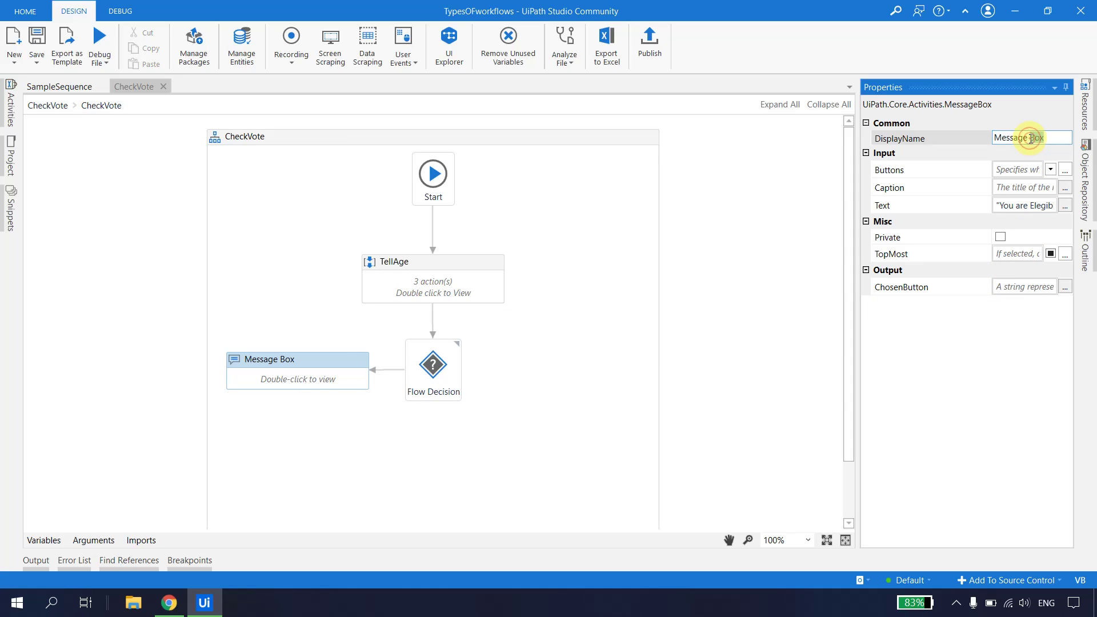
triple_click(1031, 138)
text(Eligible)
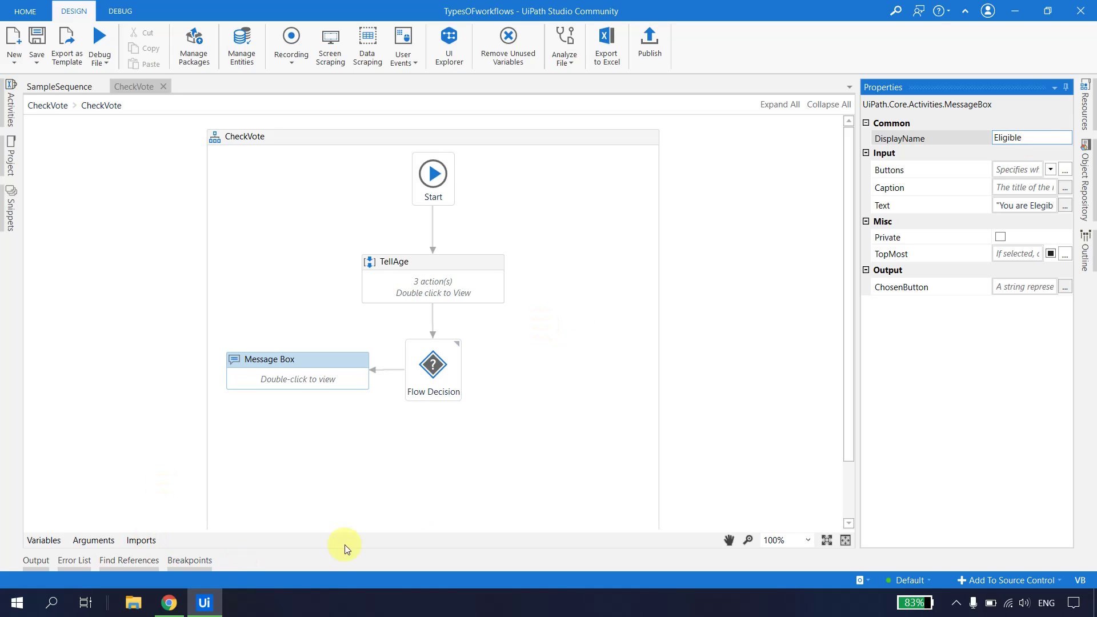
click(449, 481)
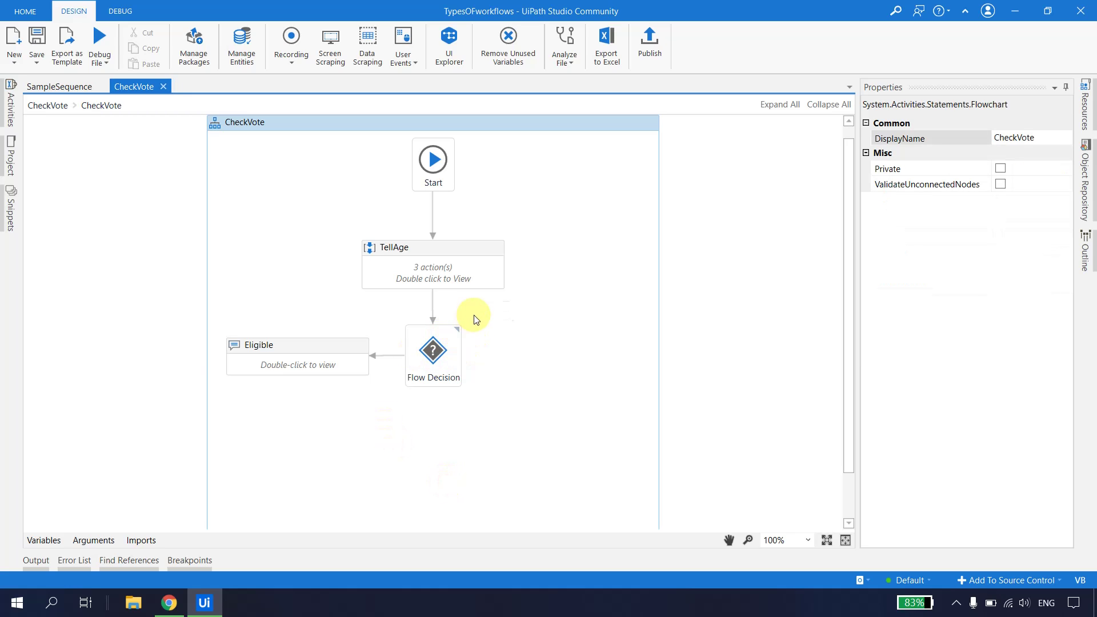
Duplicate the Eligible message box, place the copy on the opposite side of the Flow Decision, and connect it to the False branch
click(313, 344)
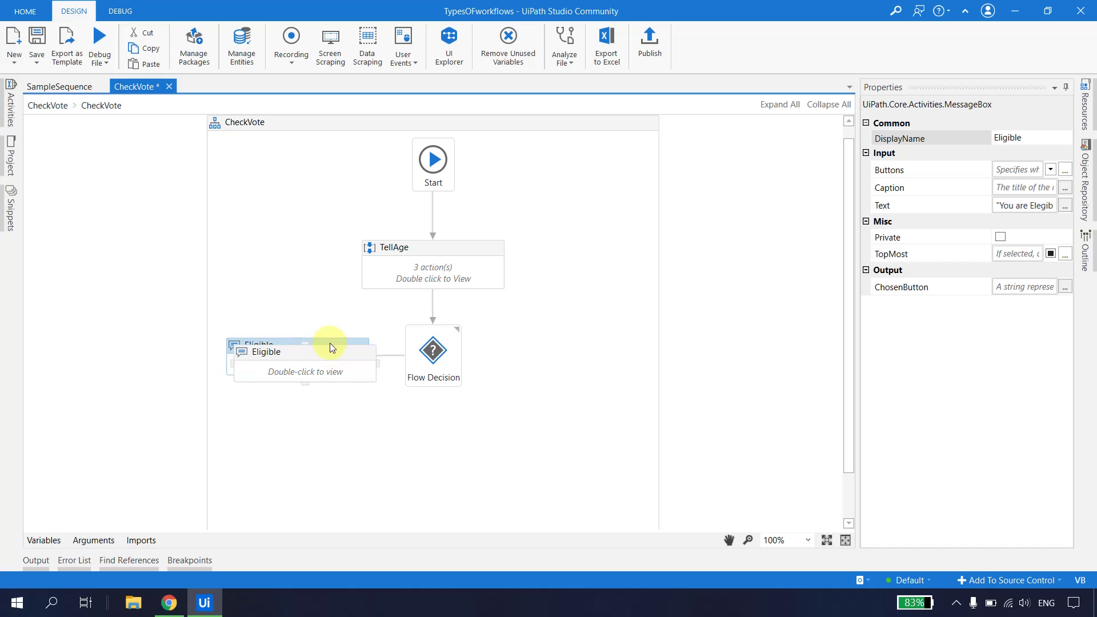
drag(312, 352, 557, 343)
click(460, 352)
mouse_move(464, 360)
mouse_down()
mouse_move(481, 357)
mouse_move(472, 348)
mouse_up()
drag(570, 350, 592, 350)
click(554, 399)
Rename the False-branch message box as NOT Eligible
click(571, 344)
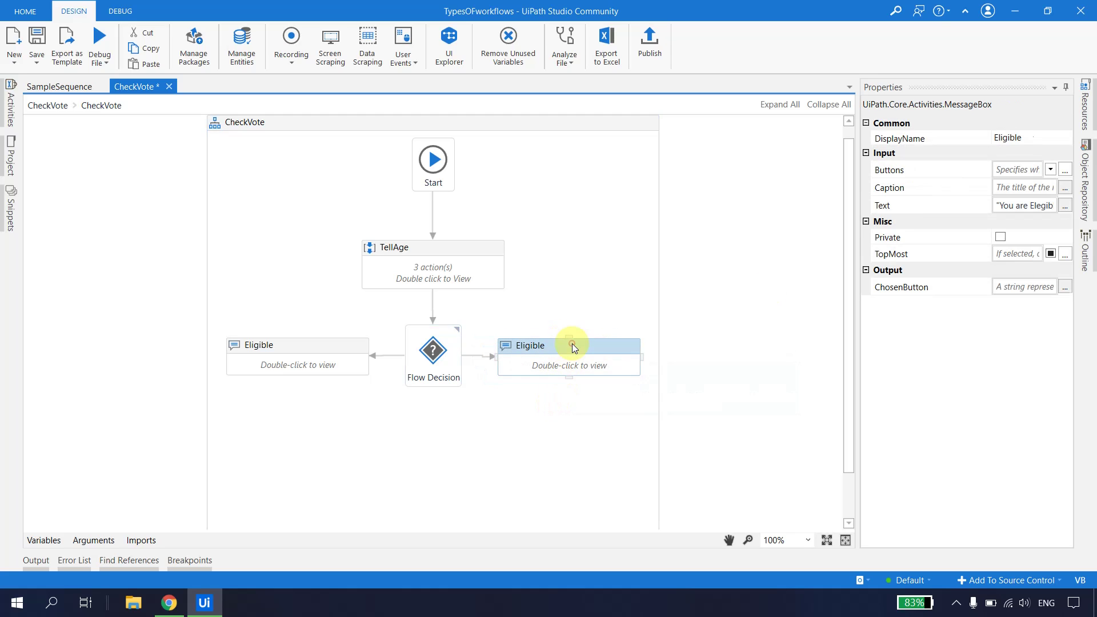
click(1020, 137)
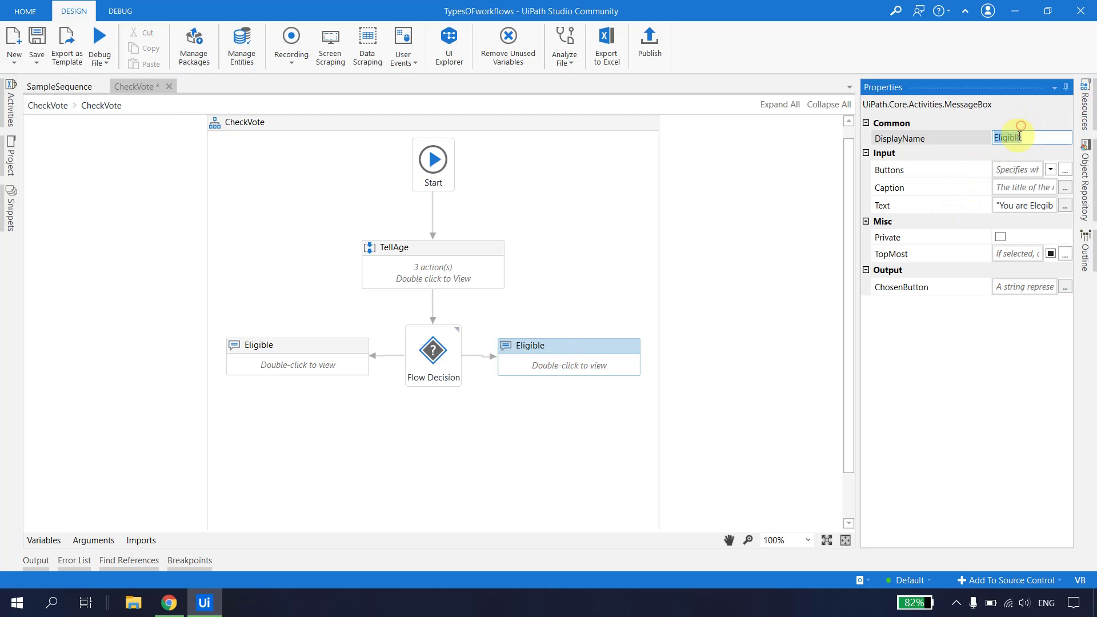
click(1003, 138)
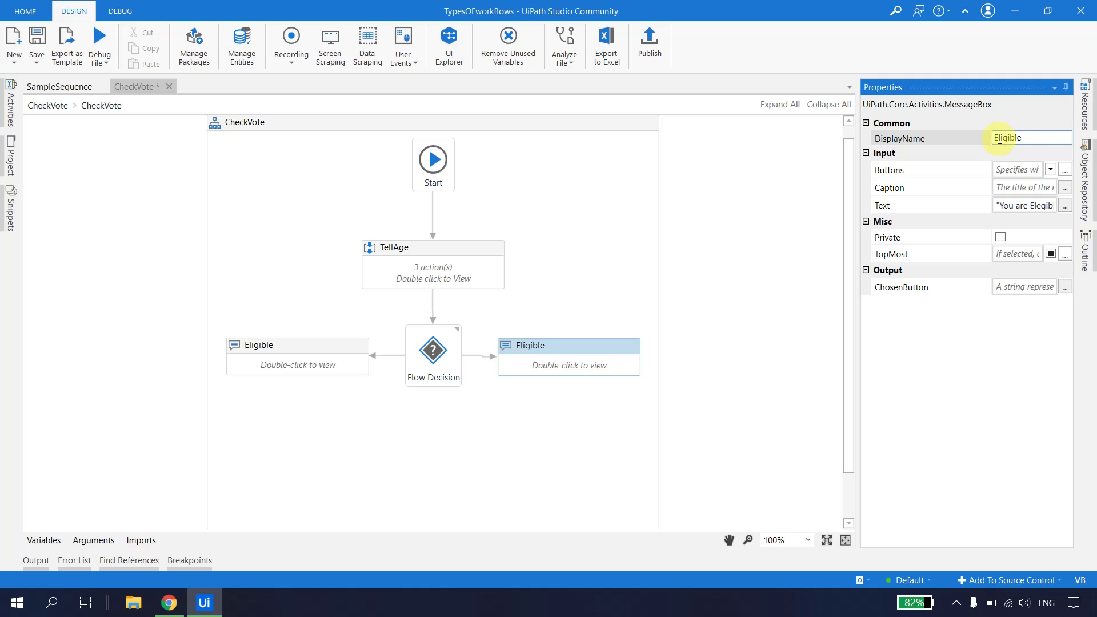
click(598, 335)
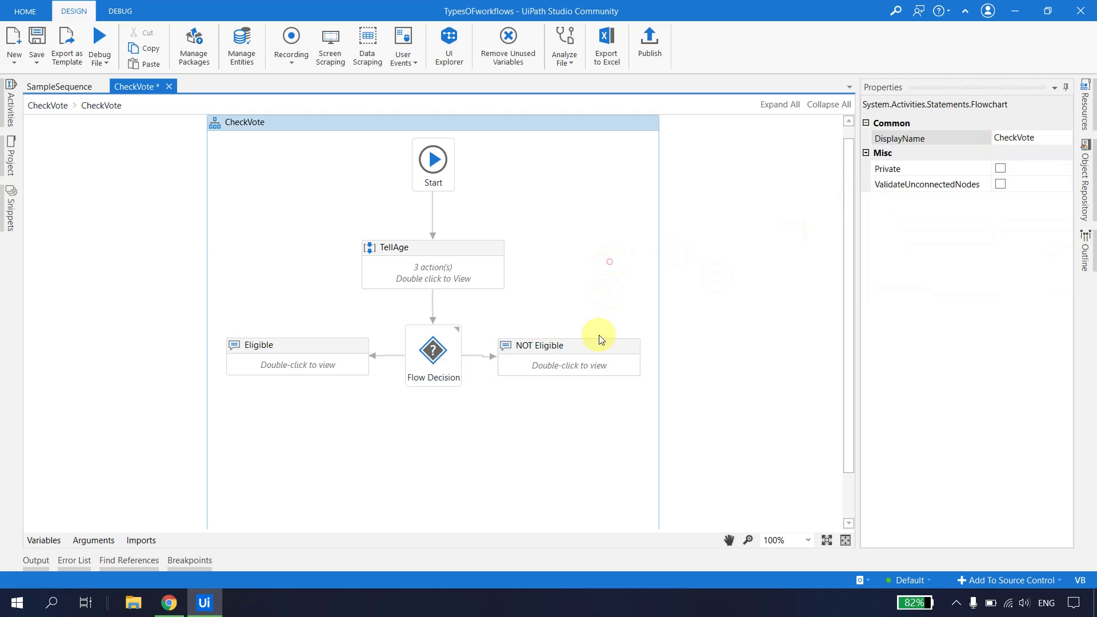
Change the NOT Eligible message text to "You are NOT Elegible to Vote", save, and return to the CheckVote flowchart
double_click(592, 345)
click(368, 329)
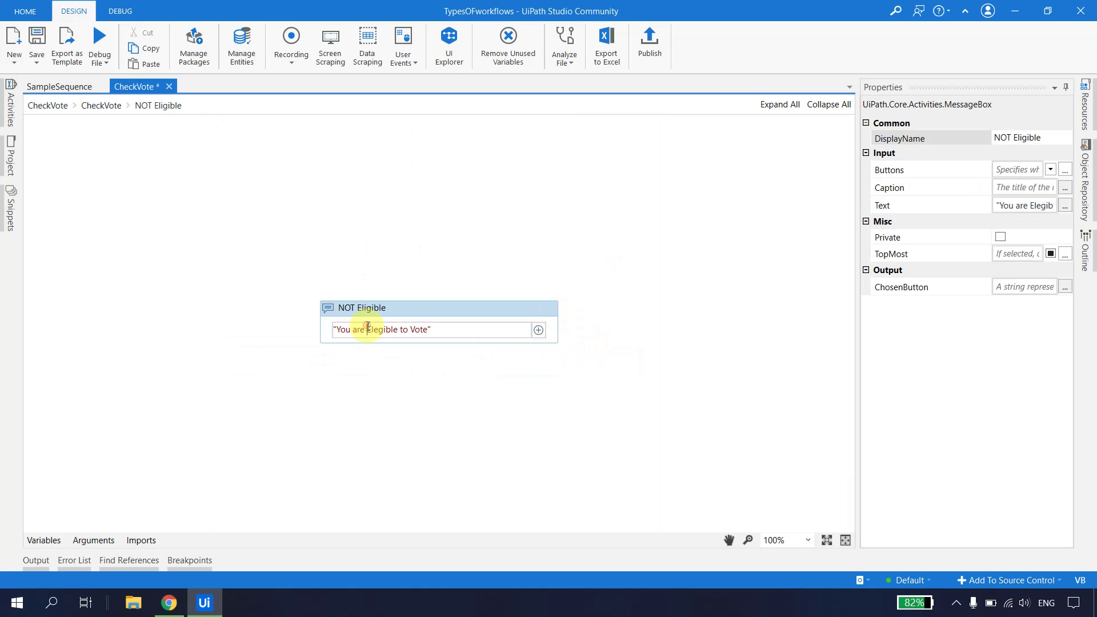
text(NOT)
click(219, 203)
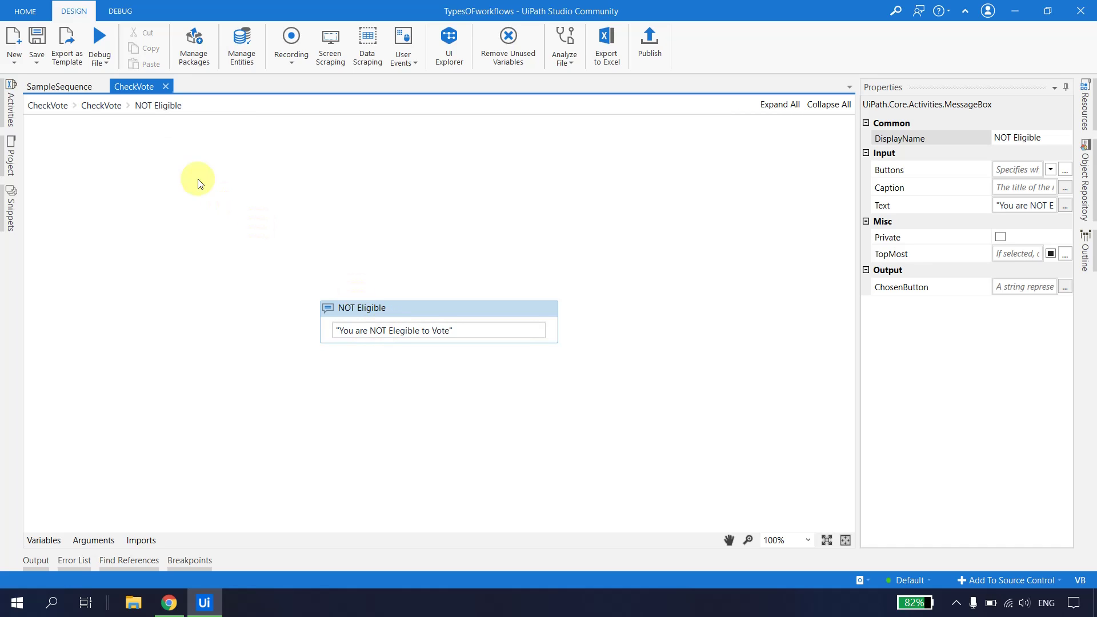
click(101, 106)
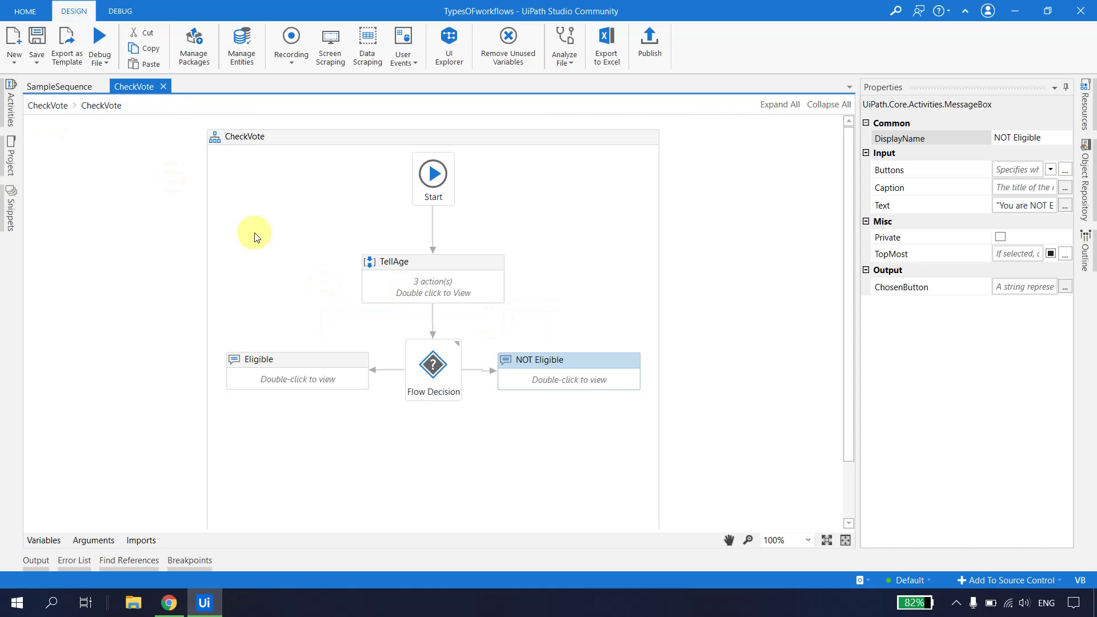
Review the CheckVote flow from Start through TellAge and the Flow Decision to the two message boxes
click(433, 182)
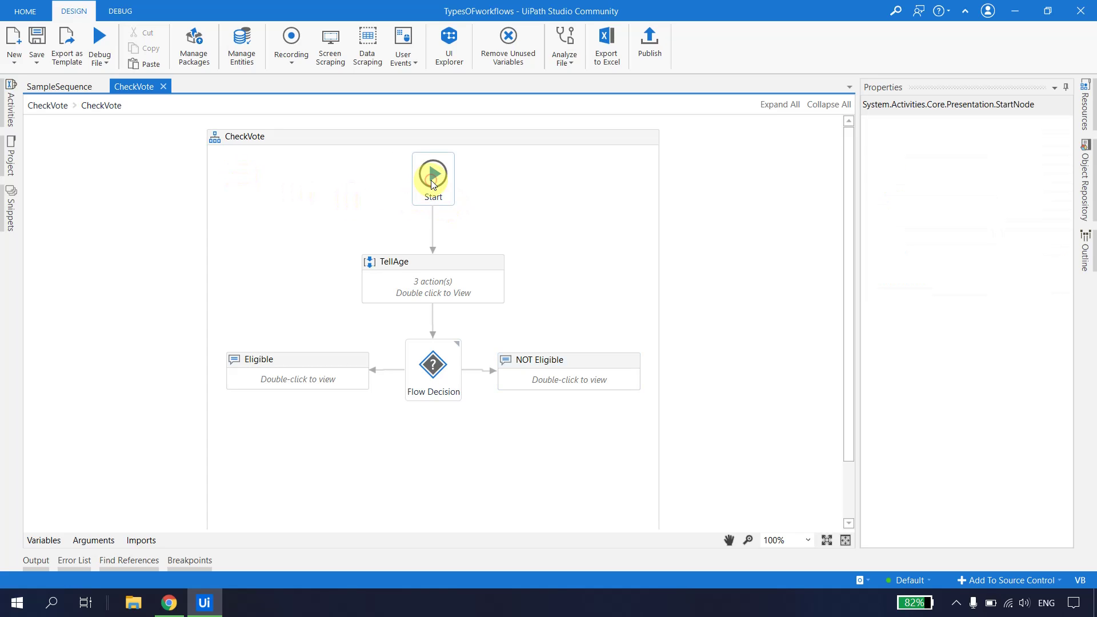
click(440, 261)
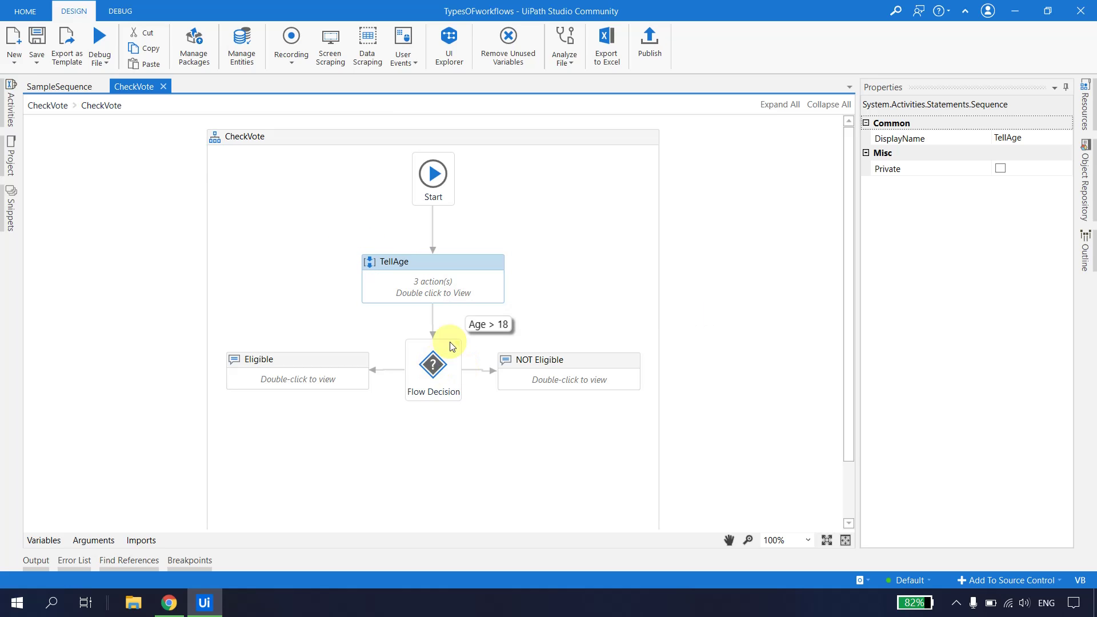
click(437, 365)
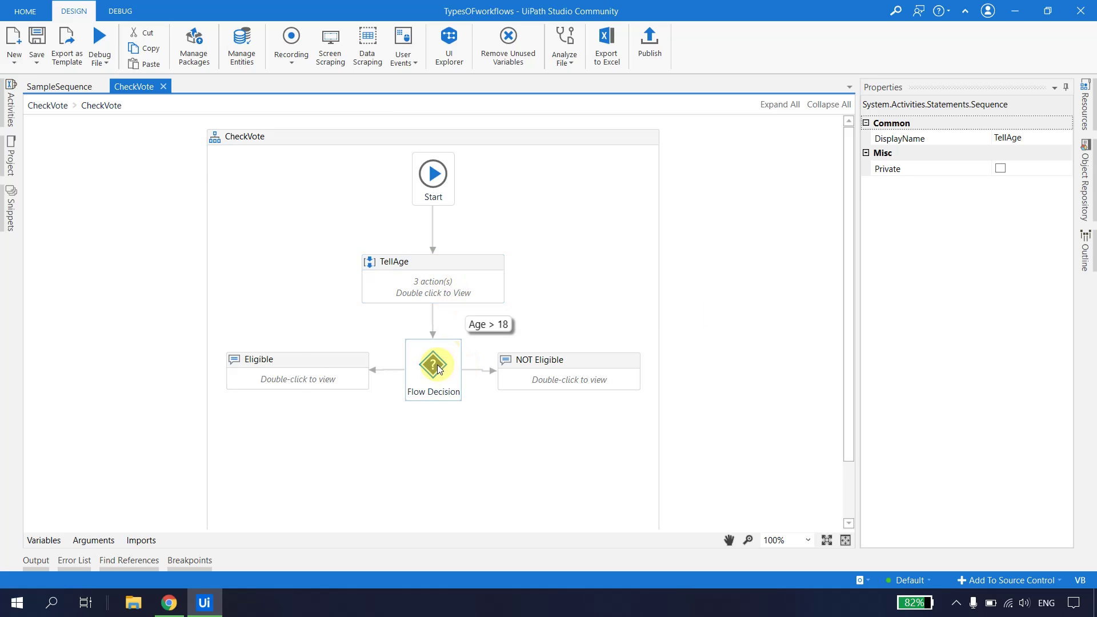
click(329, 360)
click(593, 360)
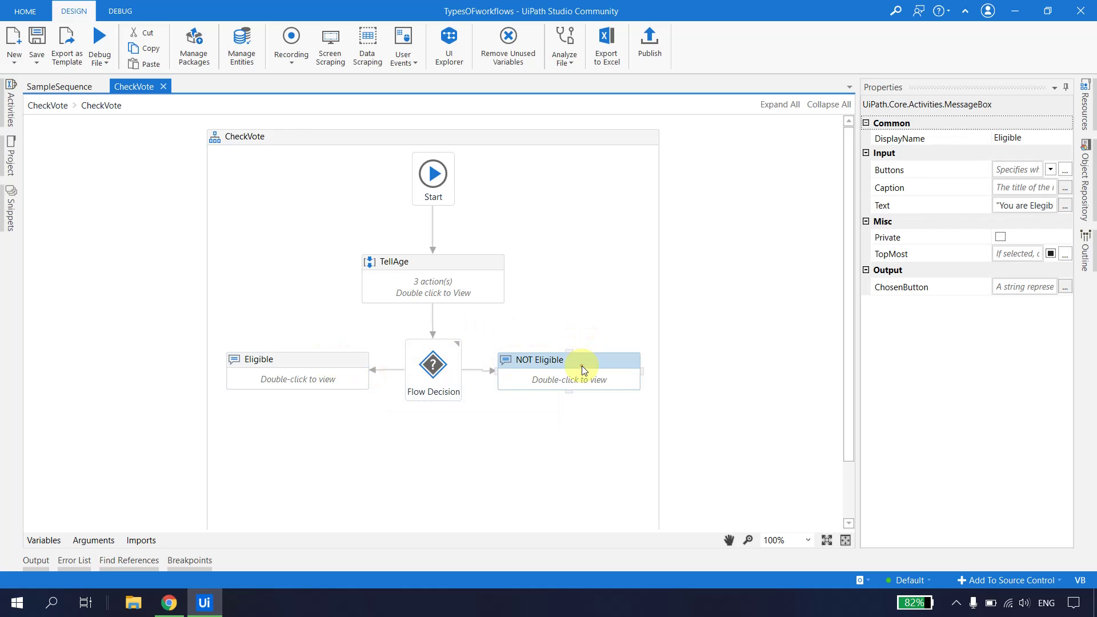
click(569, 263)
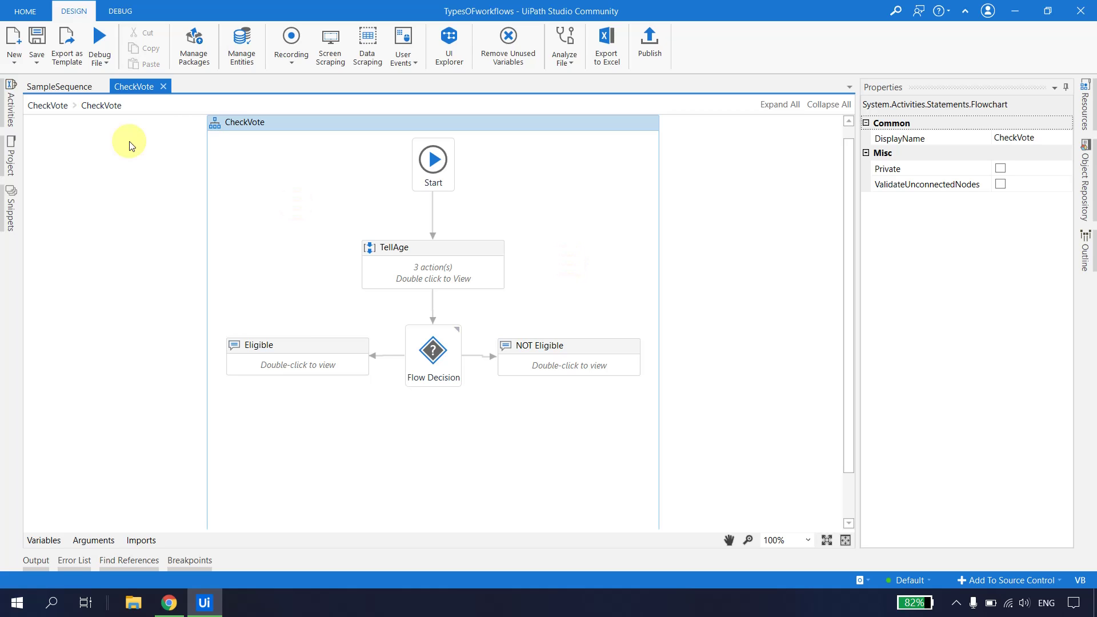
Run the CheckVote file with a birth year for someone over 18 and dismiss the age and eligibility messages
click(102, 67)
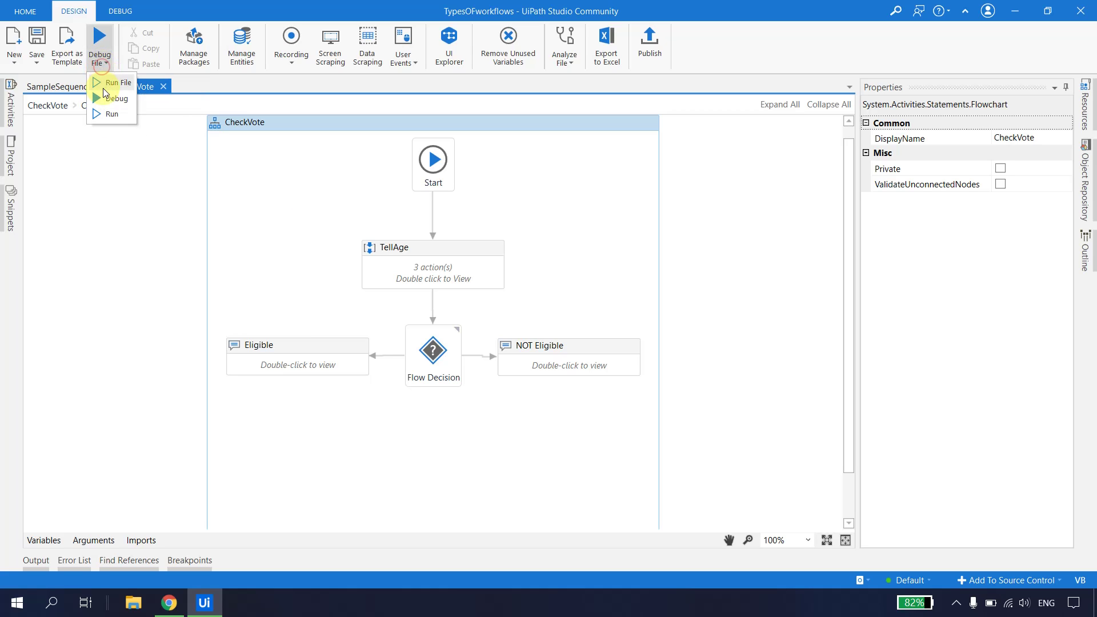
click(106, 83)
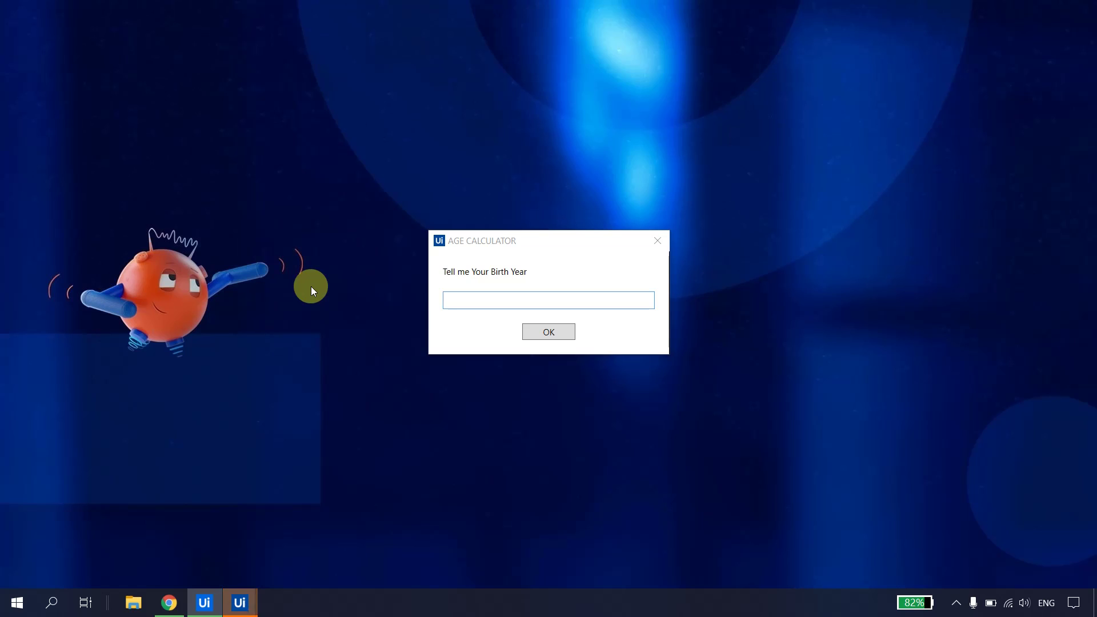
click(480, 305)
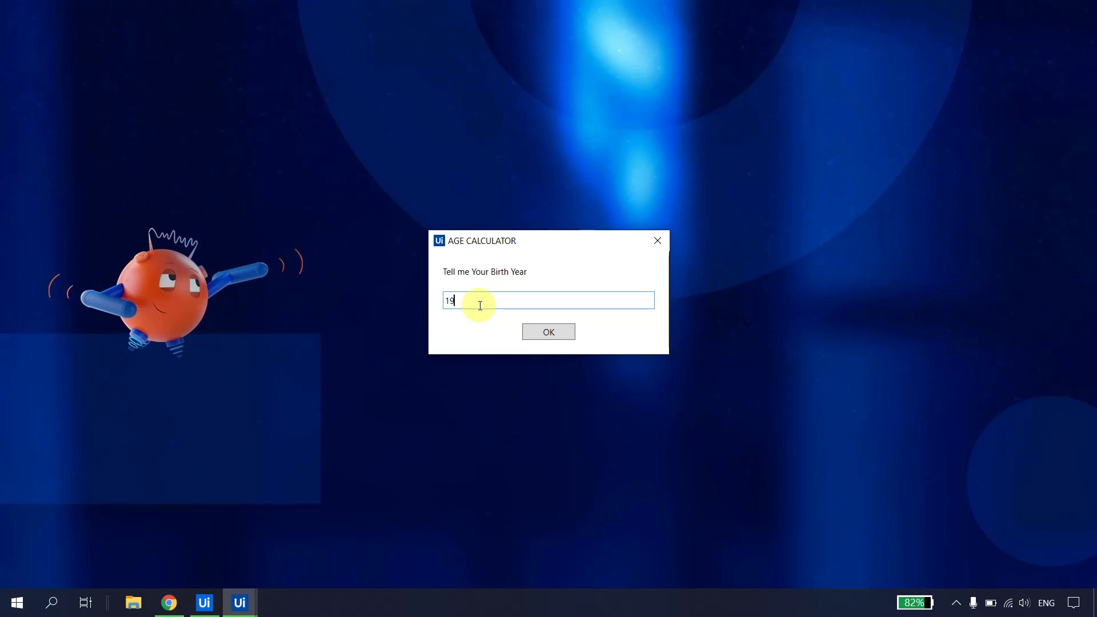
click(559, 333)
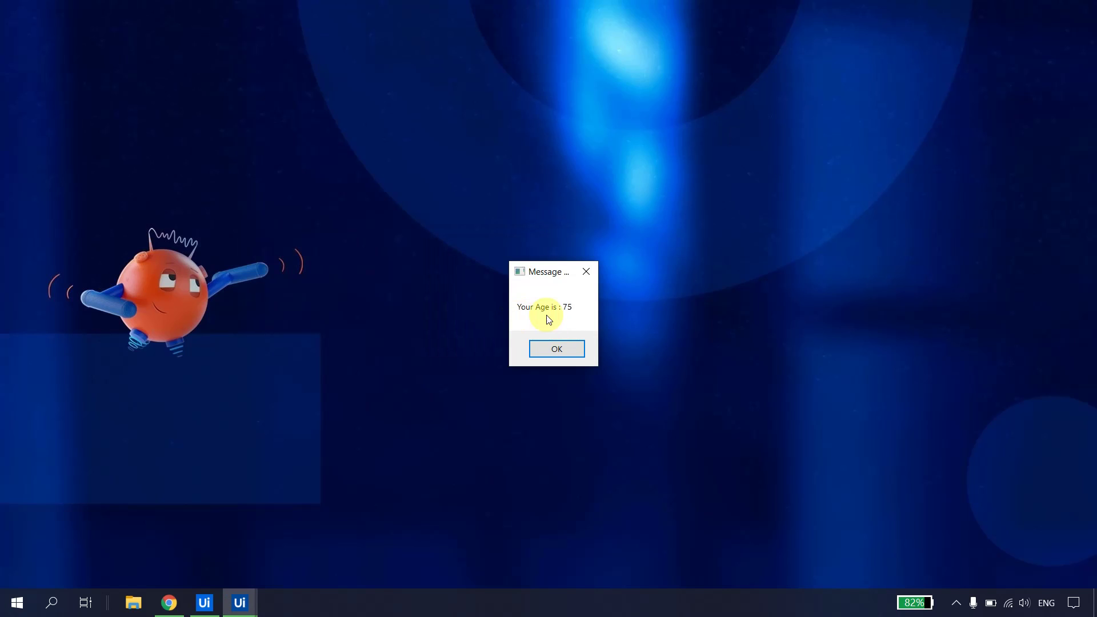
click(555, 348)
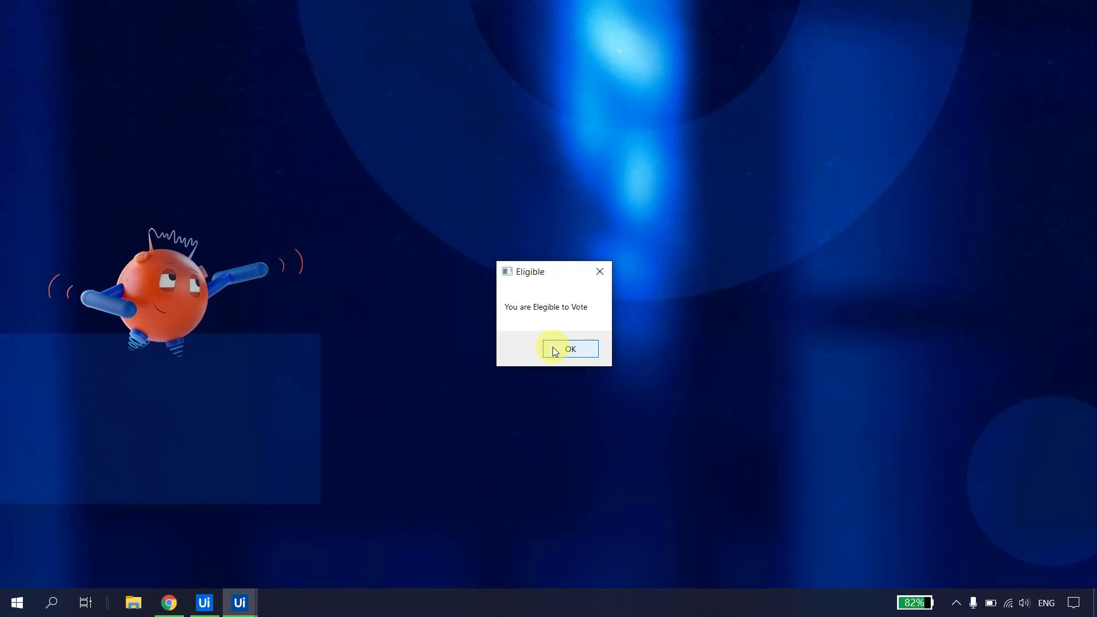
click(556, 348)
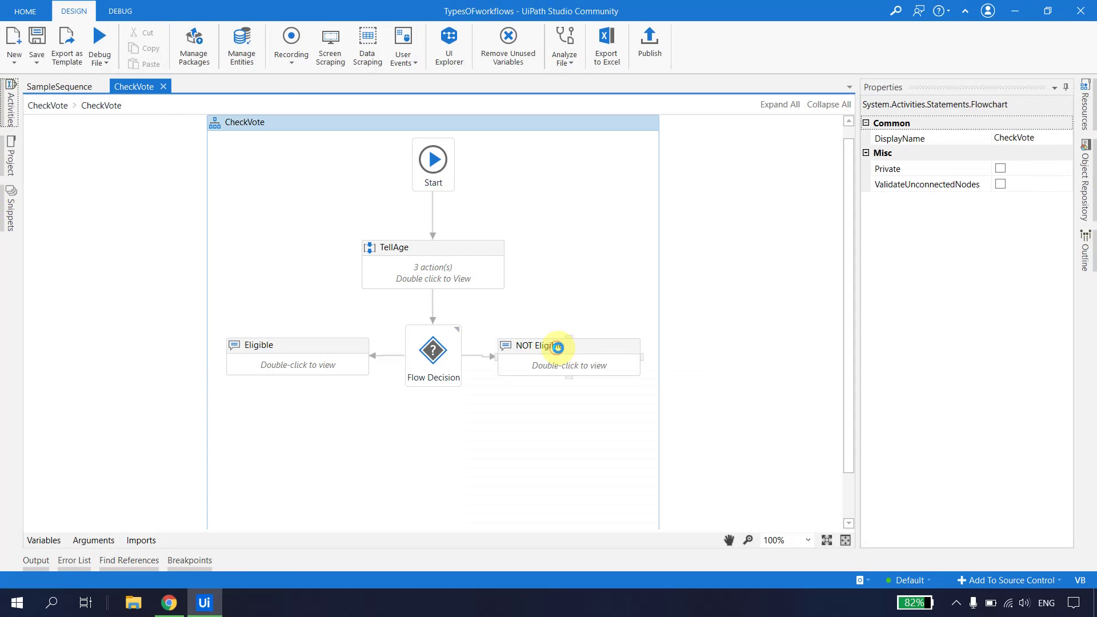
Run the CheckVote file with a birth year for someone under 18 and dismiss the age and eligibility messages
click(108, 67)
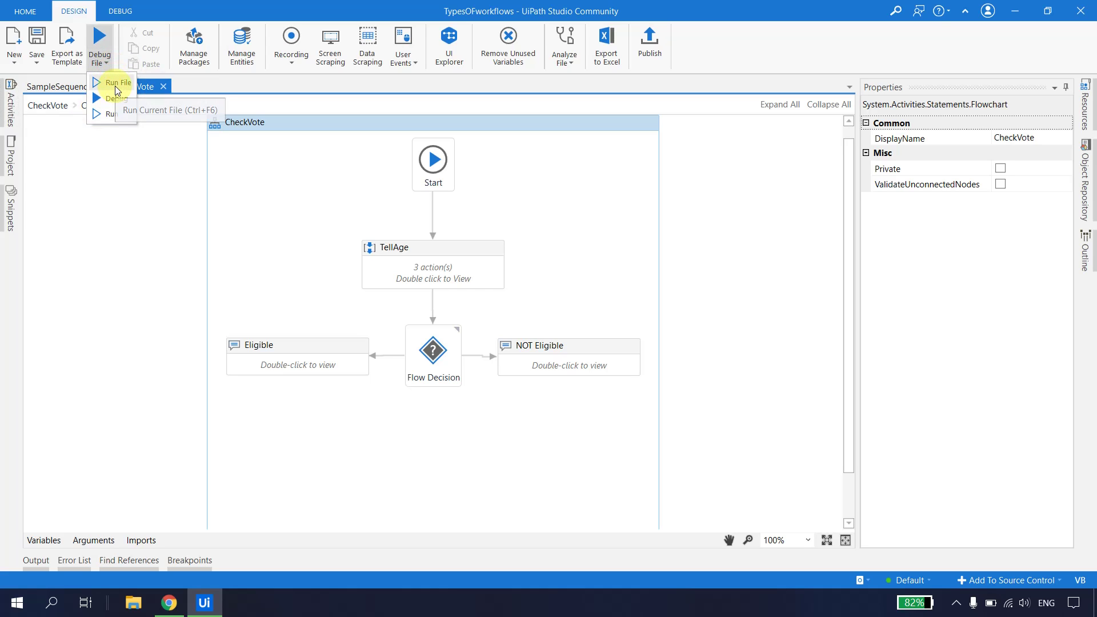
click(116, 86)
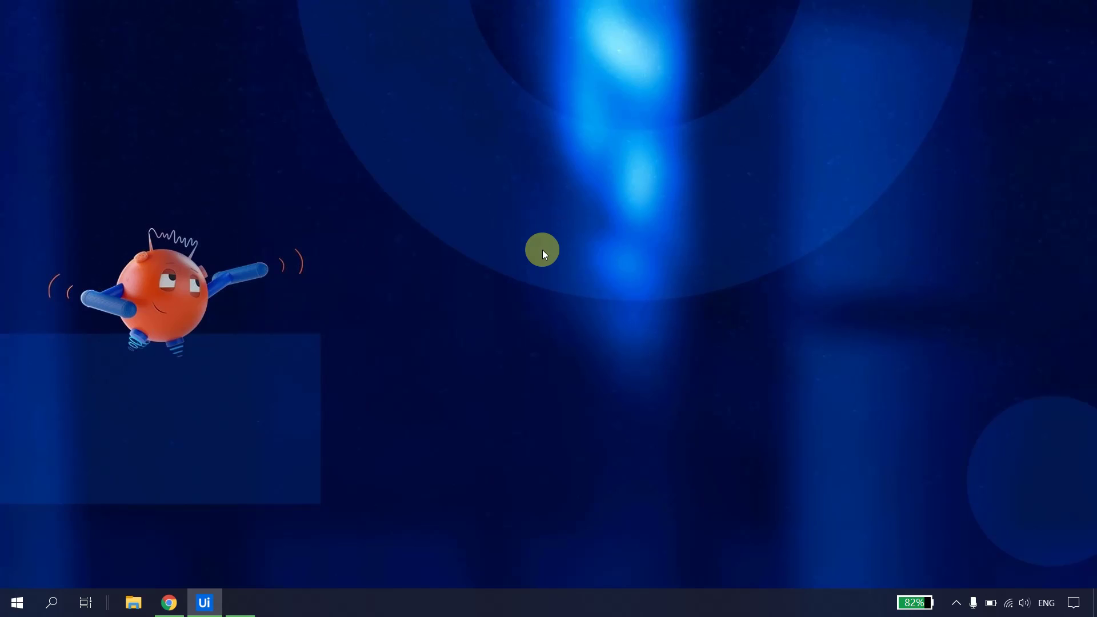
click(463, 298)
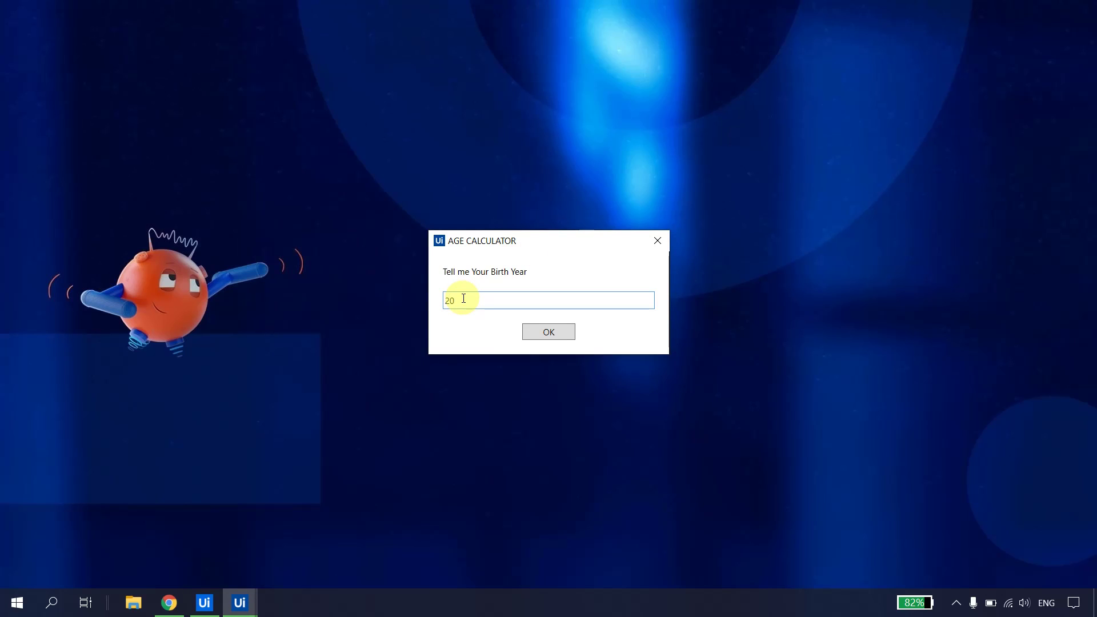
click(553, 334)
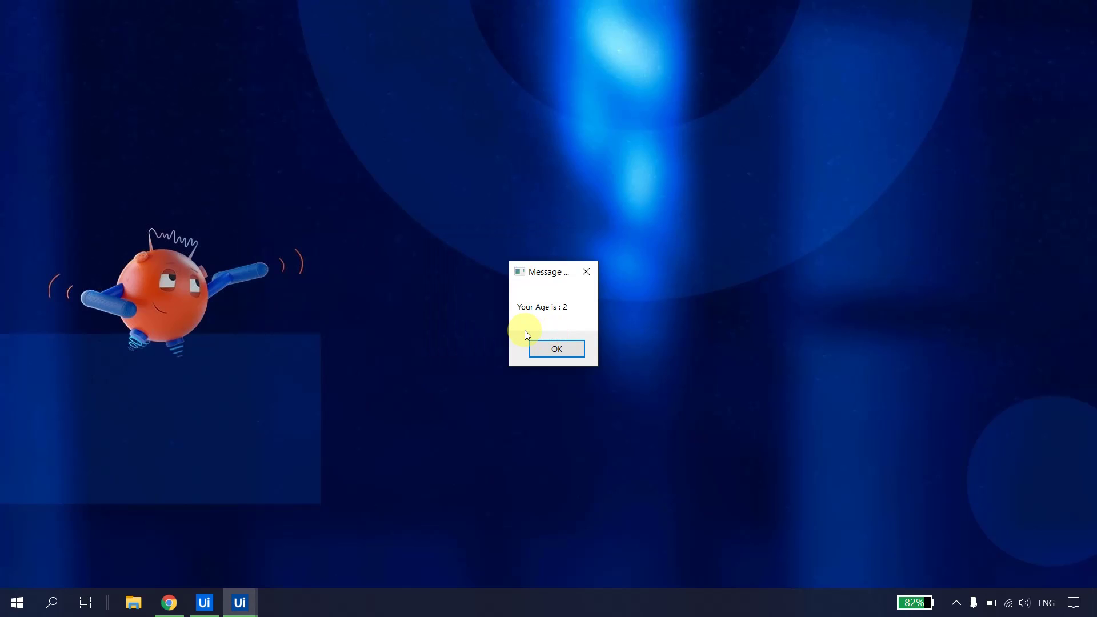
click(564, 346)
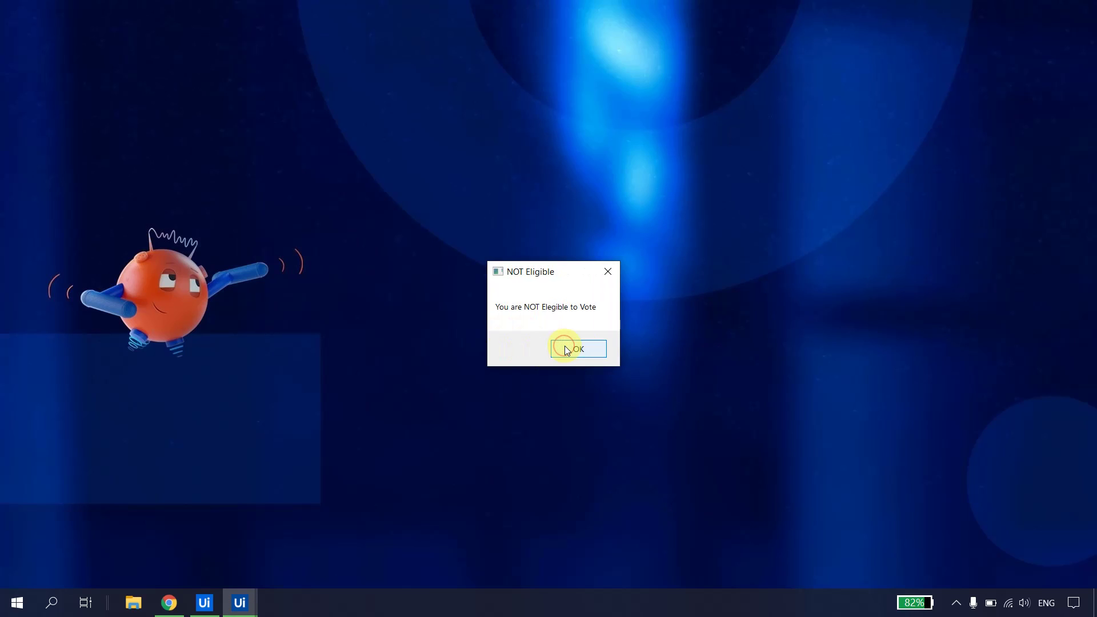
click(566, 349)
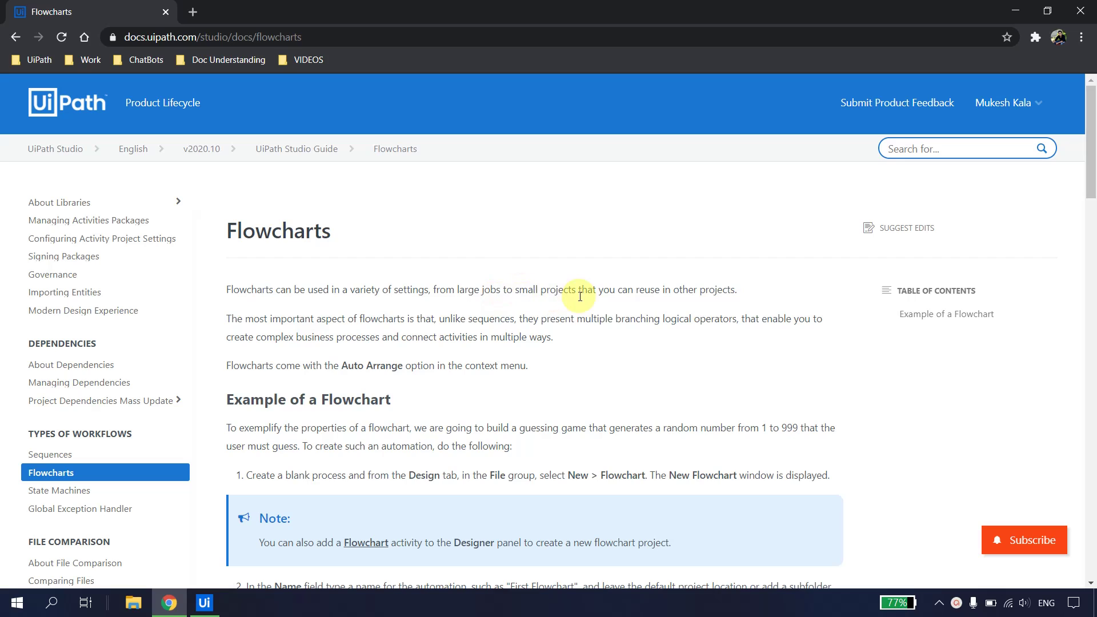
Read the UiPath Flowcharts documentation in the browser on reuse, branching logical operators and the Auto Arrange option
drag(593, 289, 680, 293)
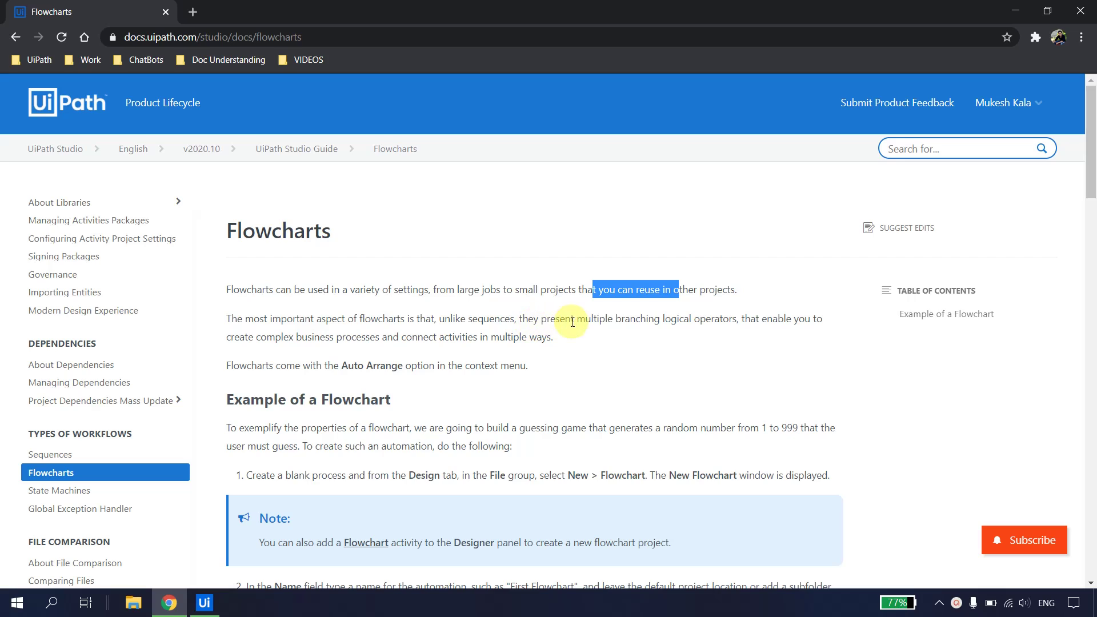
double_click(631, 320)
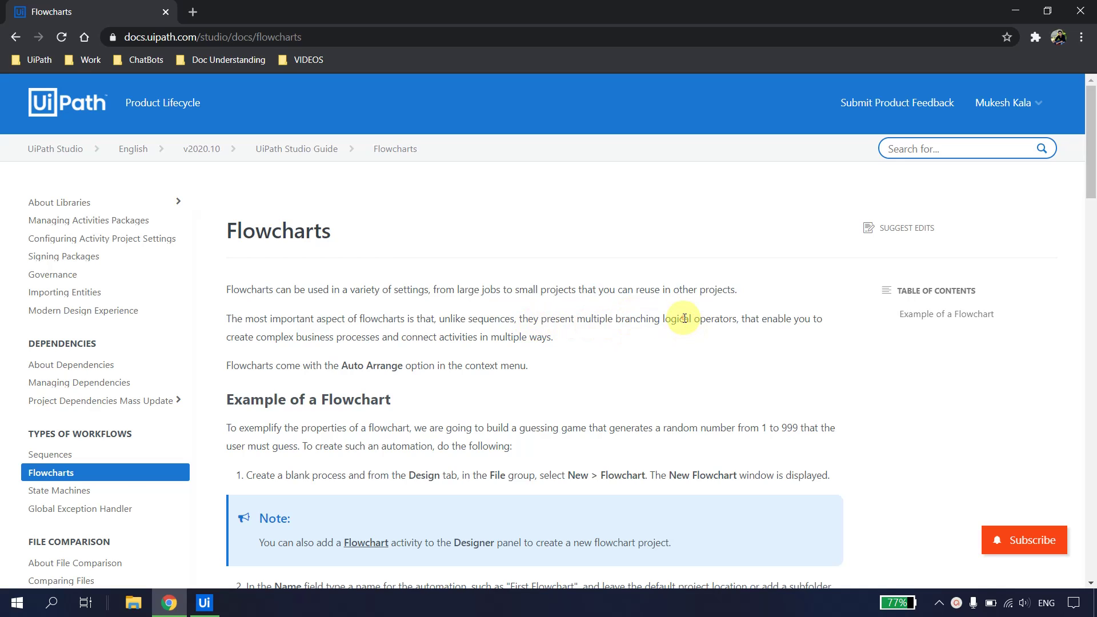
double_click(683, 320)
double_click(713, 321)
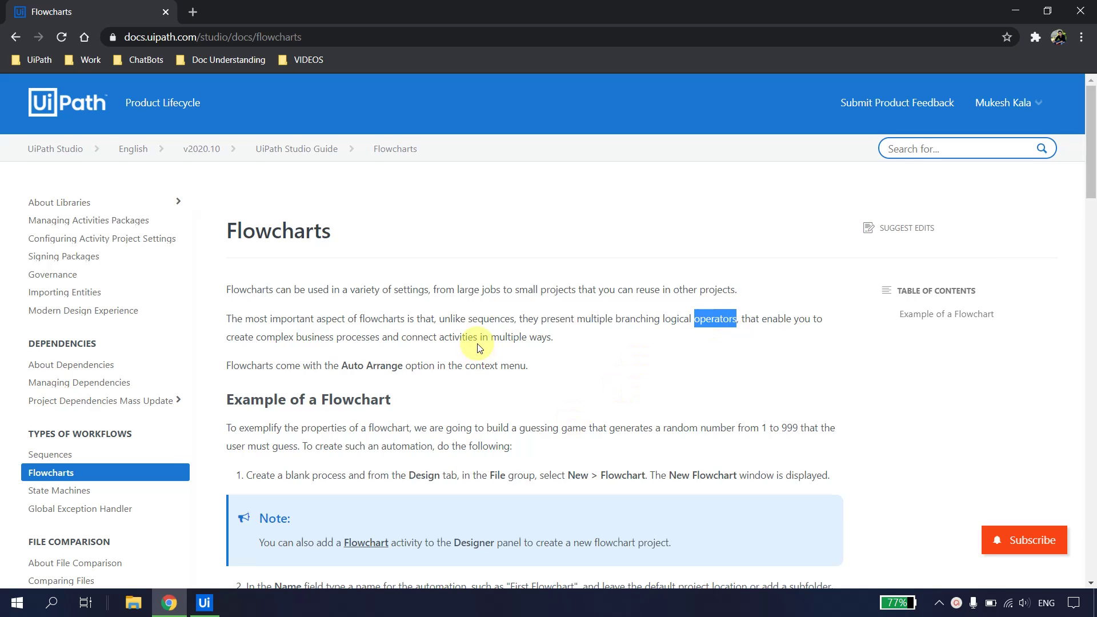
scroll(476, 349, down, 1)
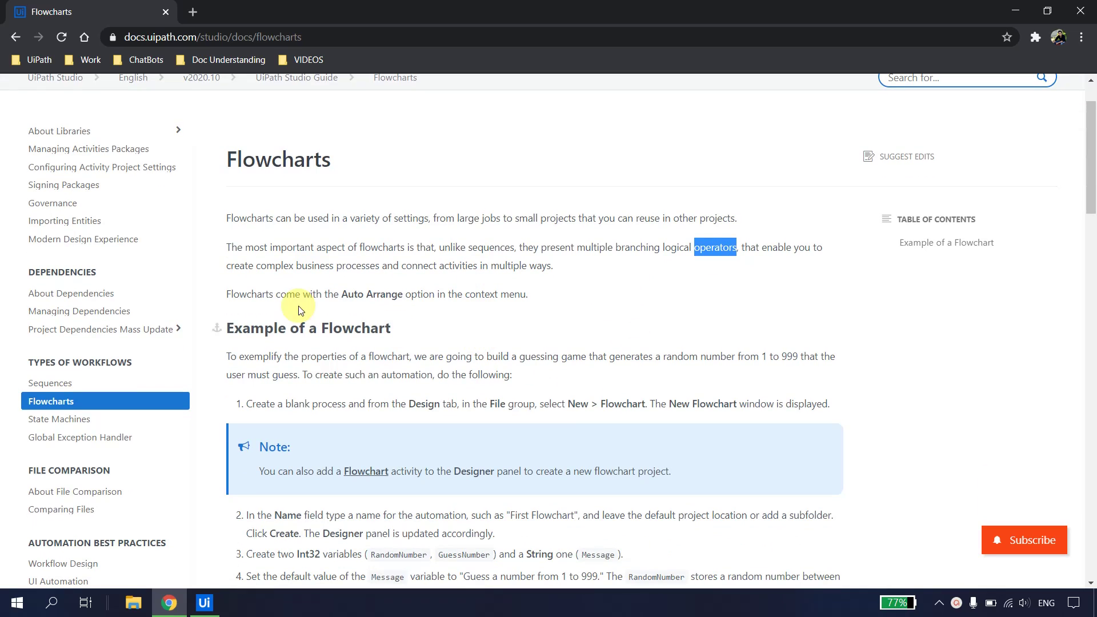
double_click(380, 294)
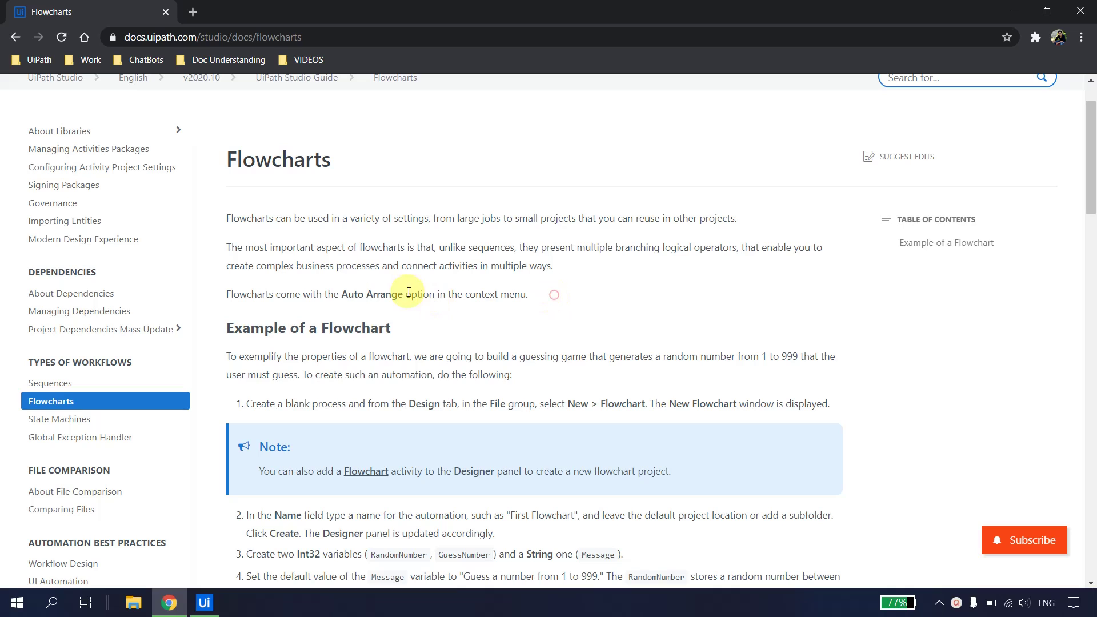
double_click(355, 293)
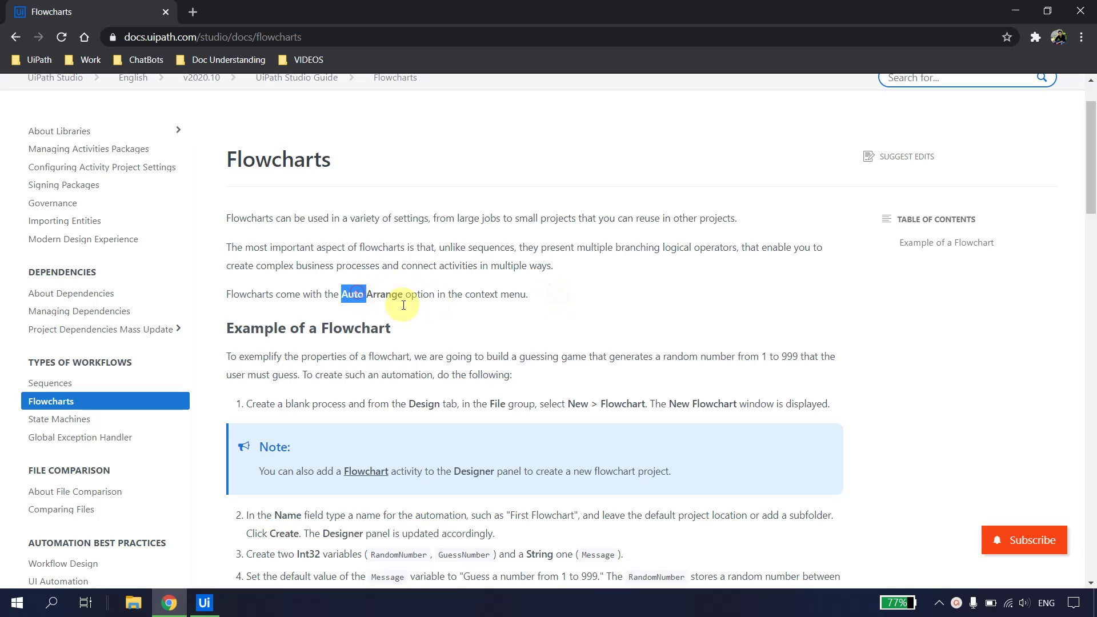
Switch back to UiPath Studio, apply Auto Arrange to the CheckVote flowchart and save it
click(204, 603)
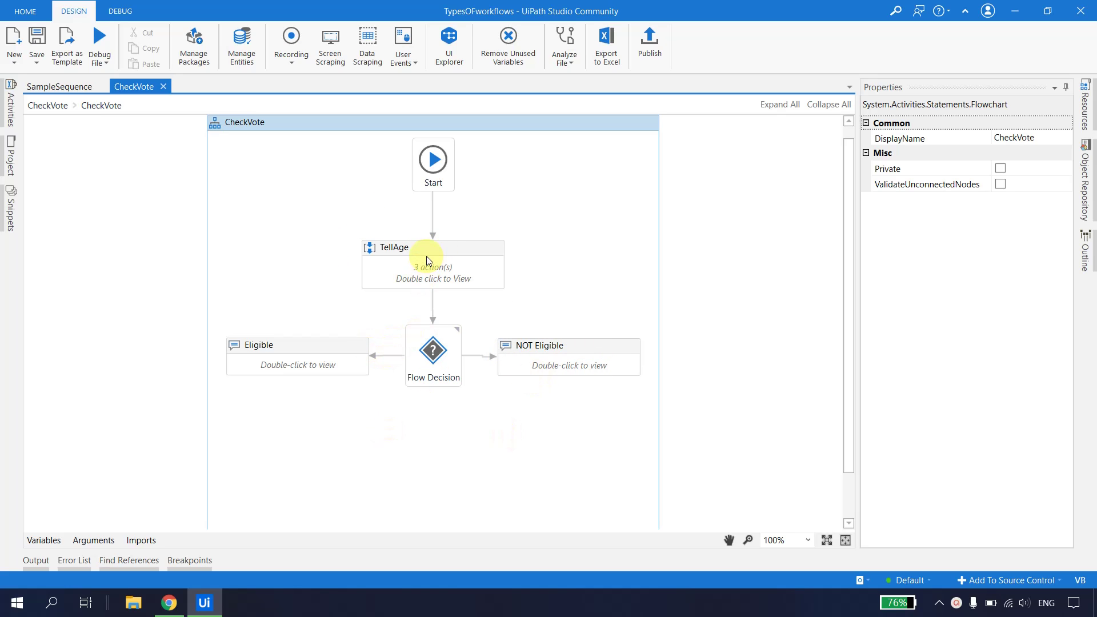
right_click(565, 199)
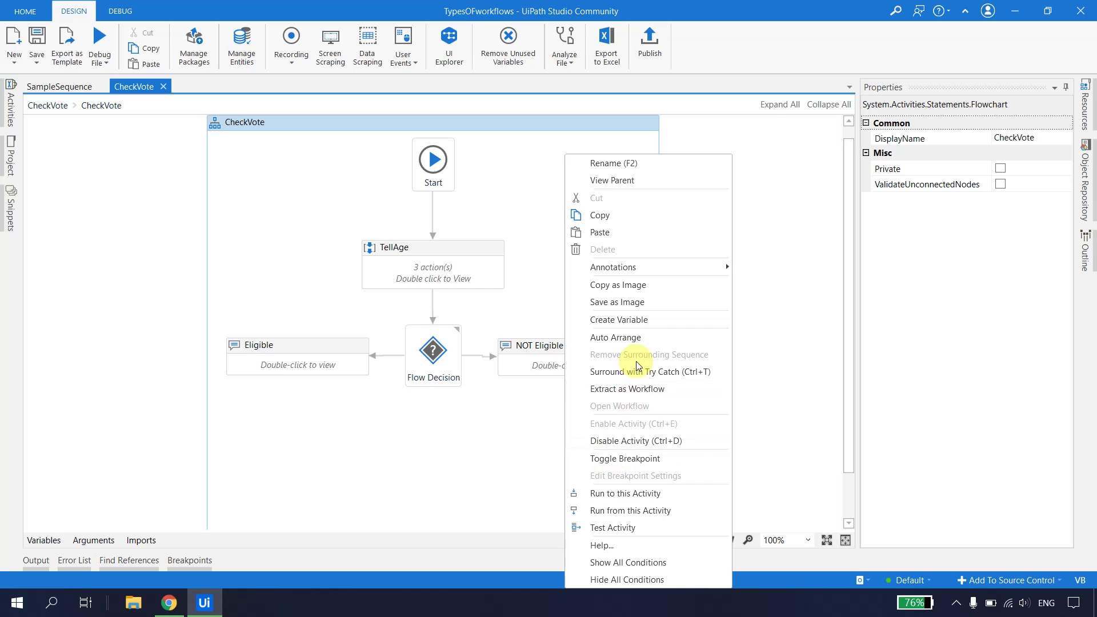
click(639, 337)
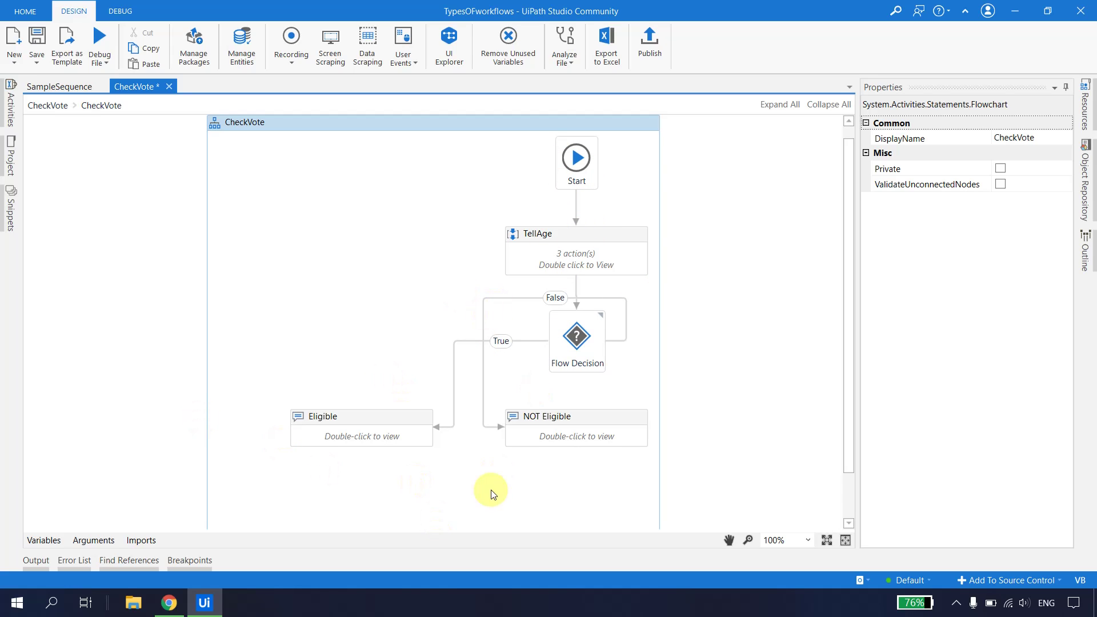
key(ctrl+s)
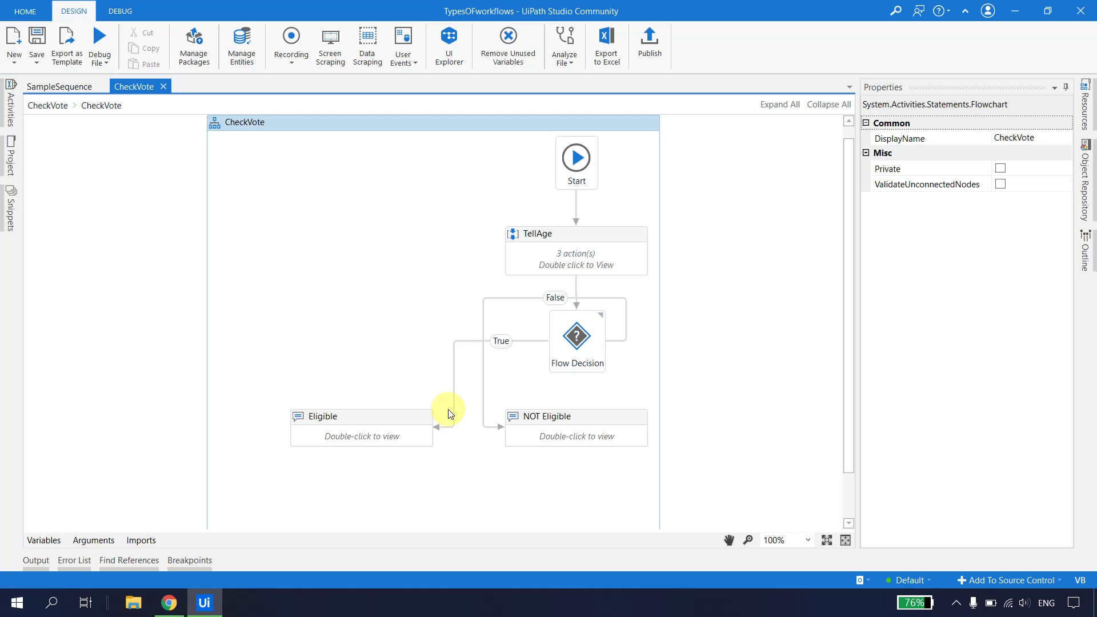
Add a Message Box to the empty area beside the Start node, leave it unconnected, and save the flowchart
click(366, 129)
click(11, 106)
drag(122, 156, 347, 204)
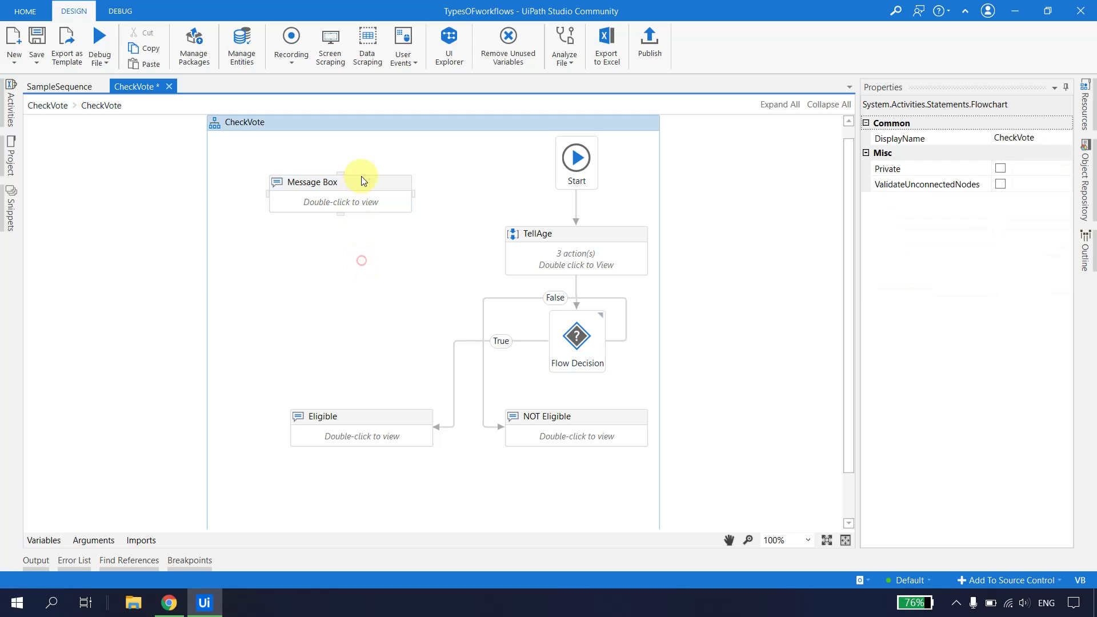
click(361, 180)
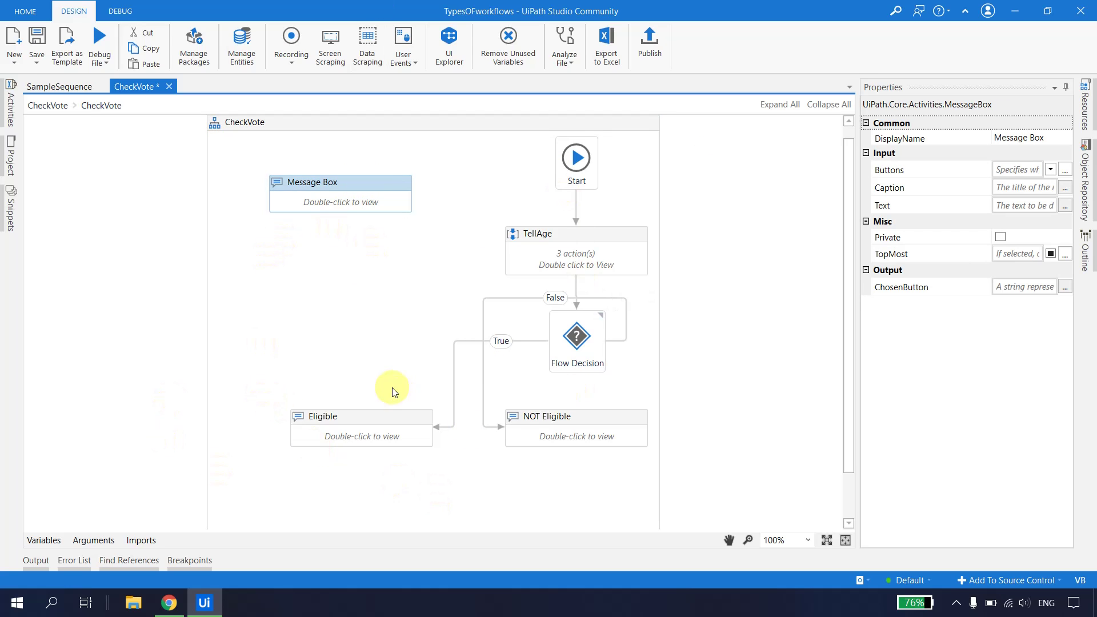
click(352, 327)
click(360, 188)
click(348, 289)
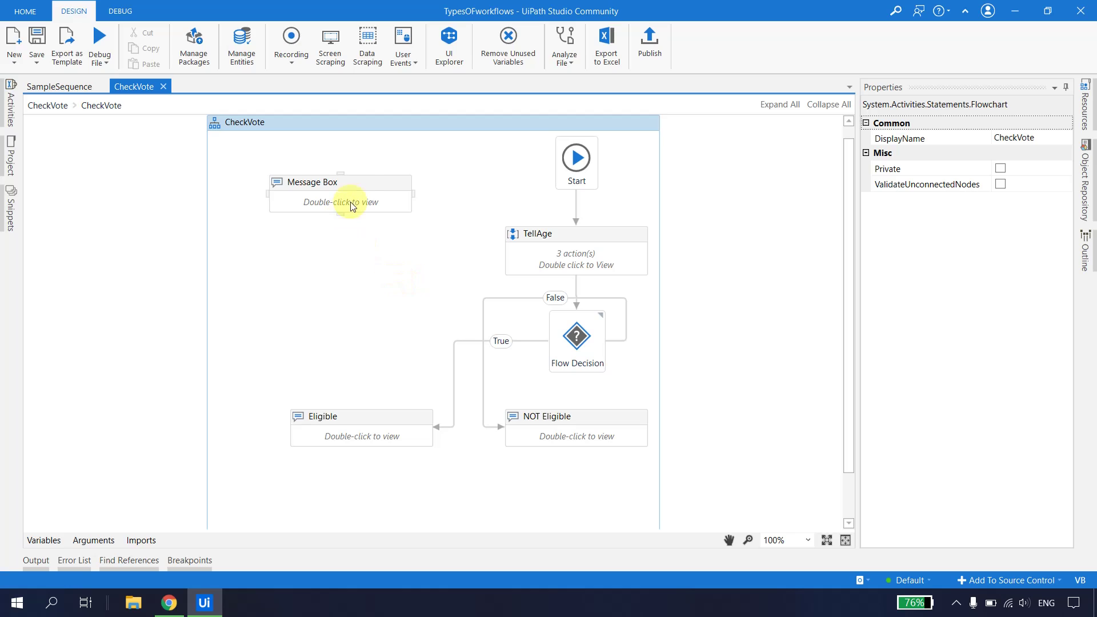
click(361, 184)
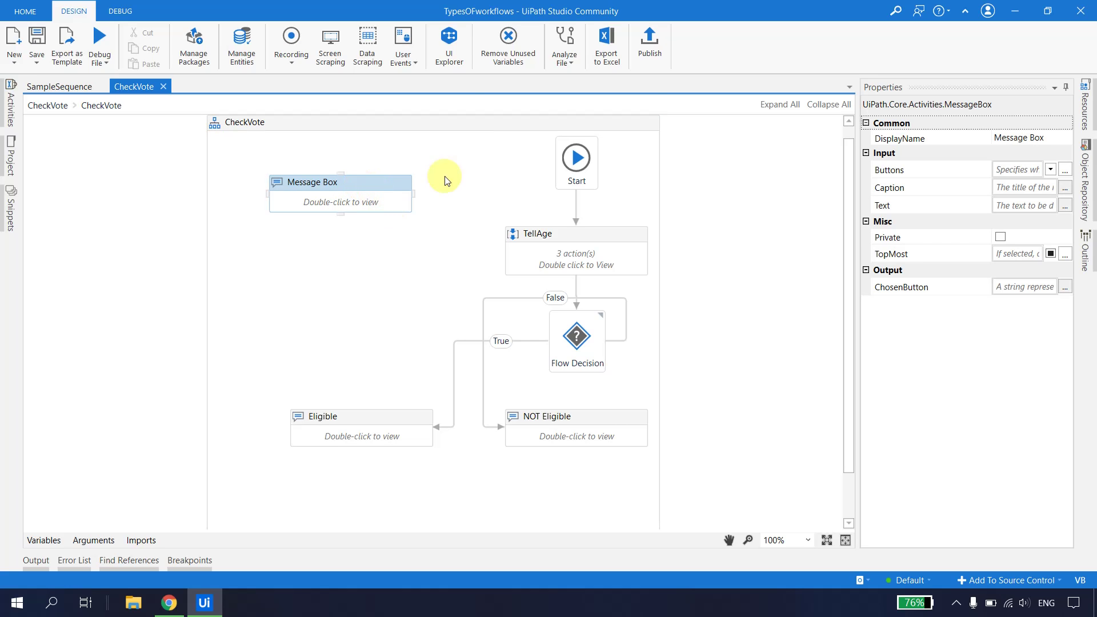
Enable ValidateUnconnectedNodes on the CheckVote flowchart, save, and check the validation markers on the Message Box and flowchart
click(483, 129)
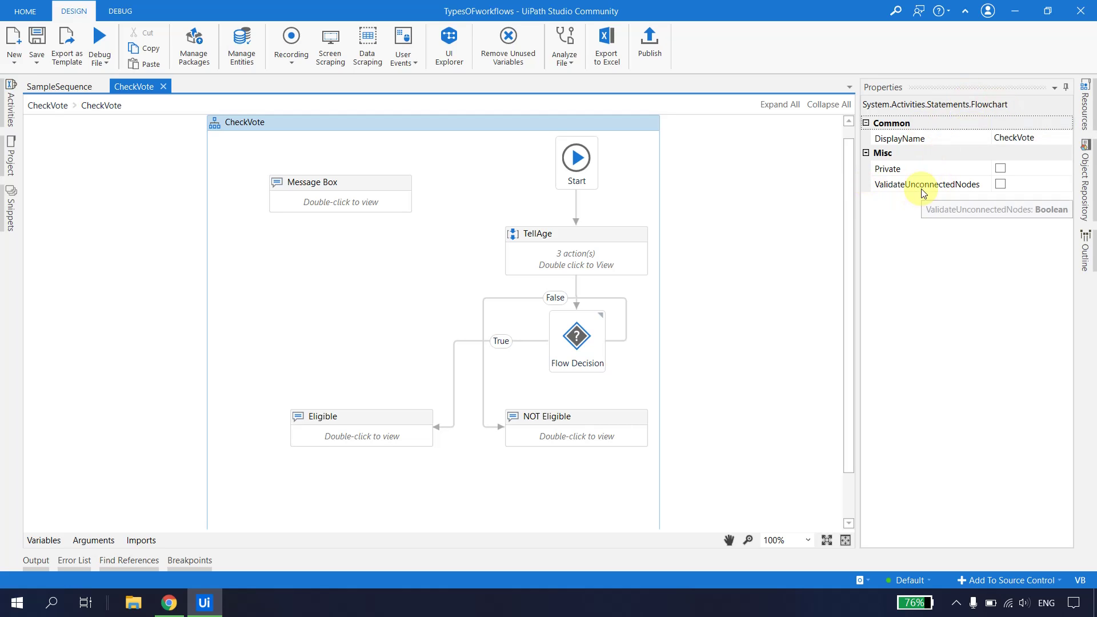
click(1000, 184)
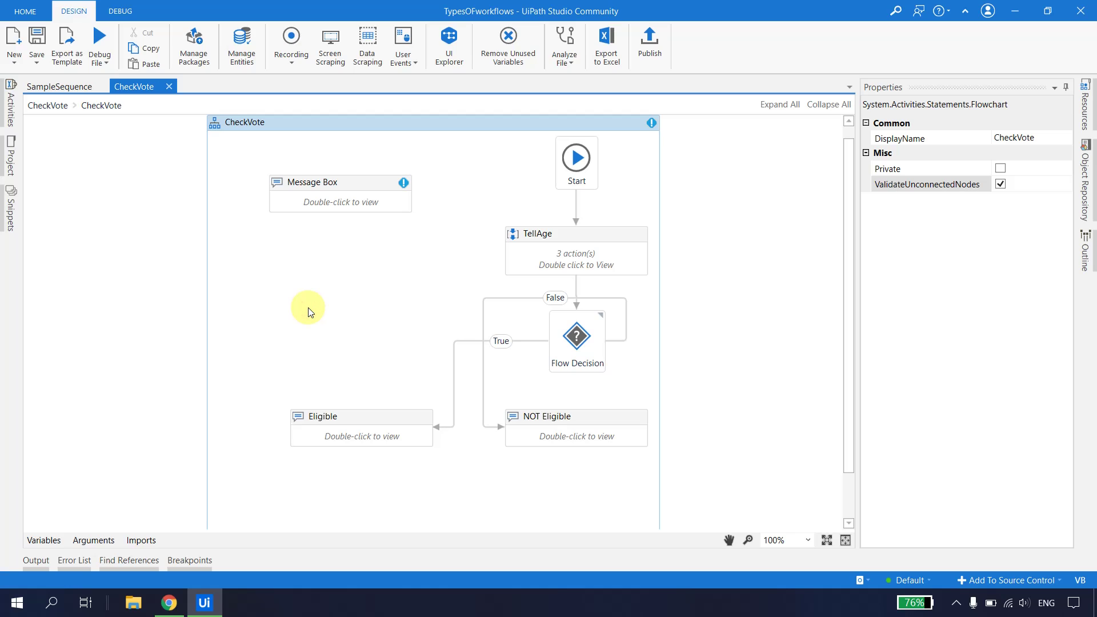
key(ctrl+s)
mouse_move(404, 182)
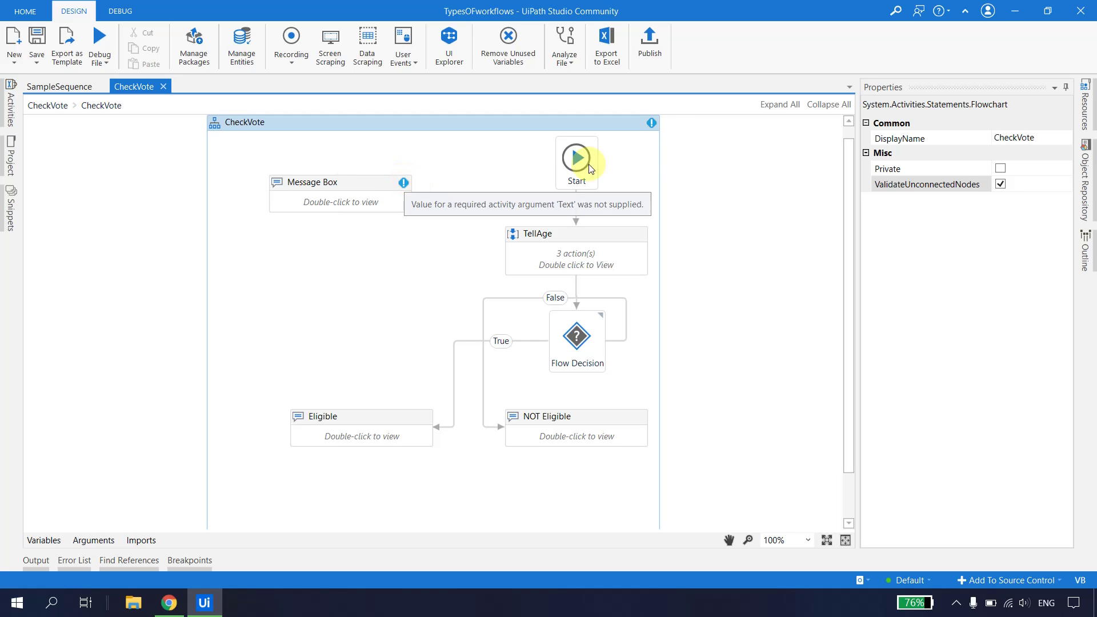
mouse_move(653, 126)
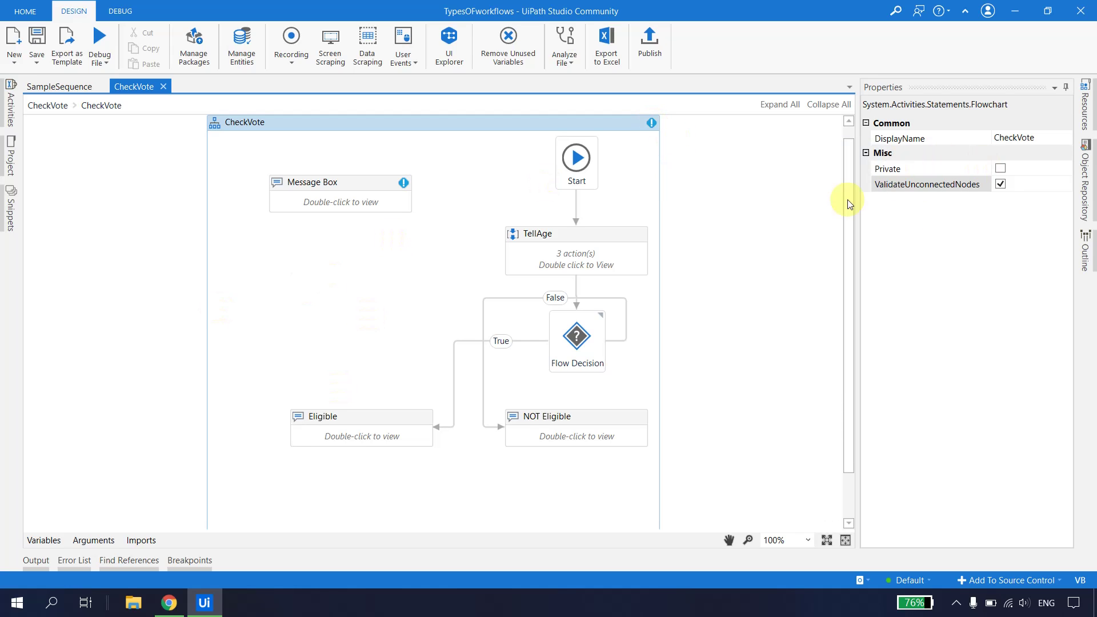
Delete the unconnected Message Box from the CheckVote flowchart and save
click(365, 192)
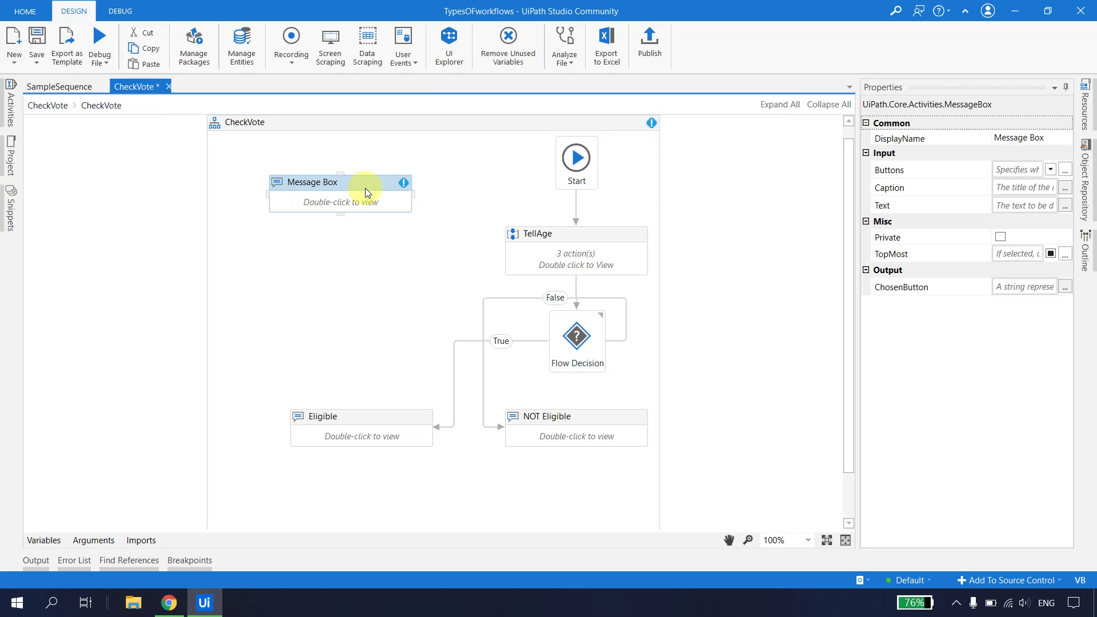
key(Delete)
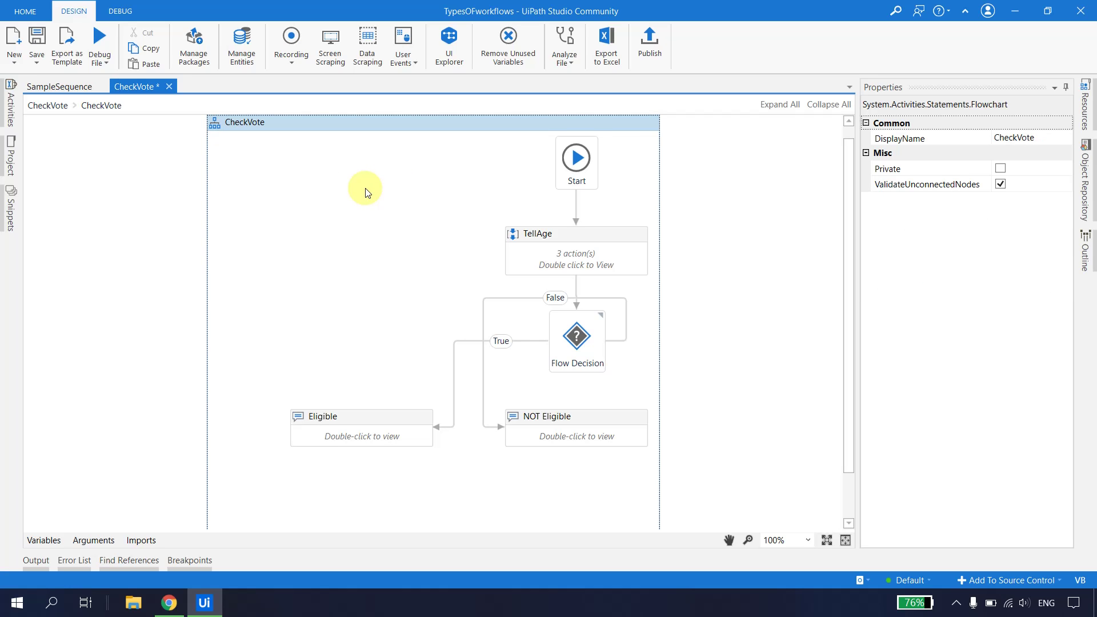
key(ctrl+s)
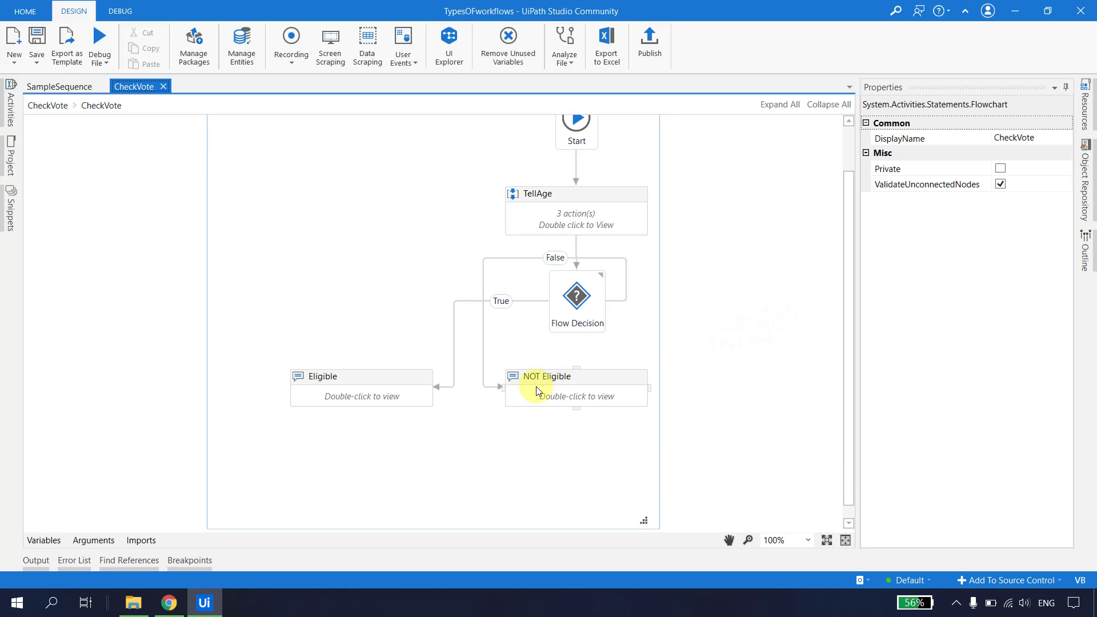
scroll(628, 440, up, 1)
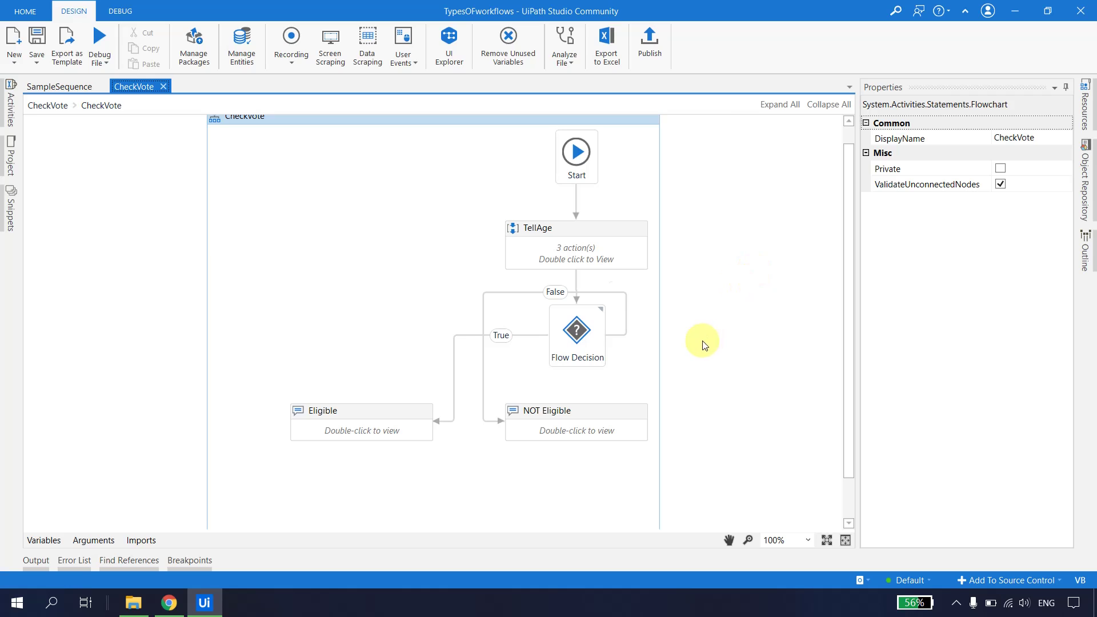
click(369, 412)
click(546, 416)
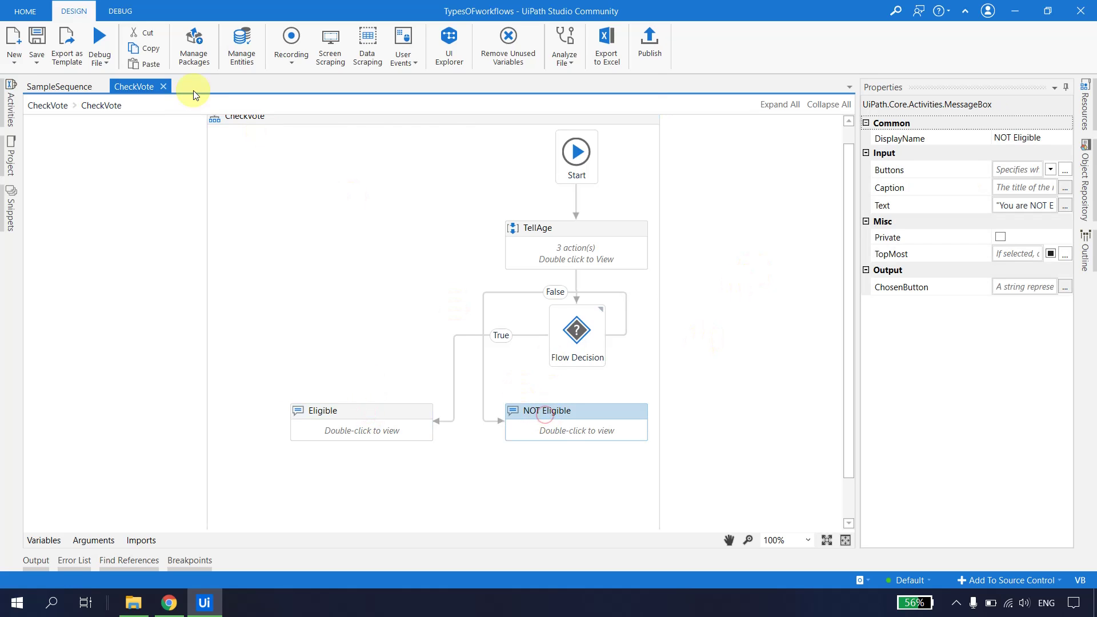
click(351, 174)
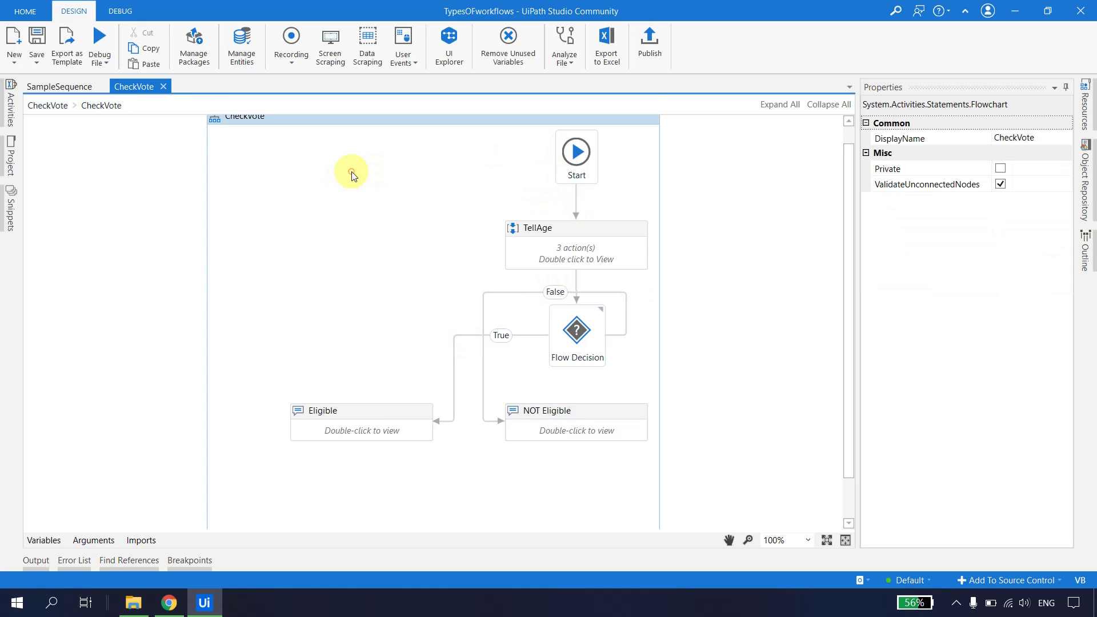
Open SampleSequence, expand its Input Dialog, and add an If activity below the Message Box in TellAge
click(50, 88)
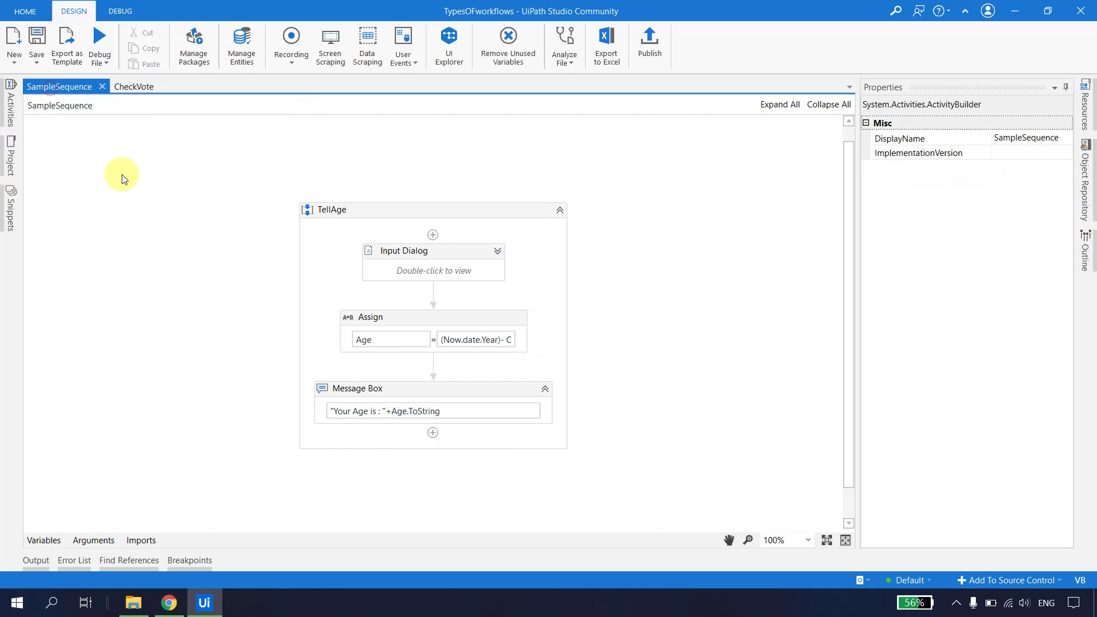
click(497, 251)
scroll(411, 306, down, 1)
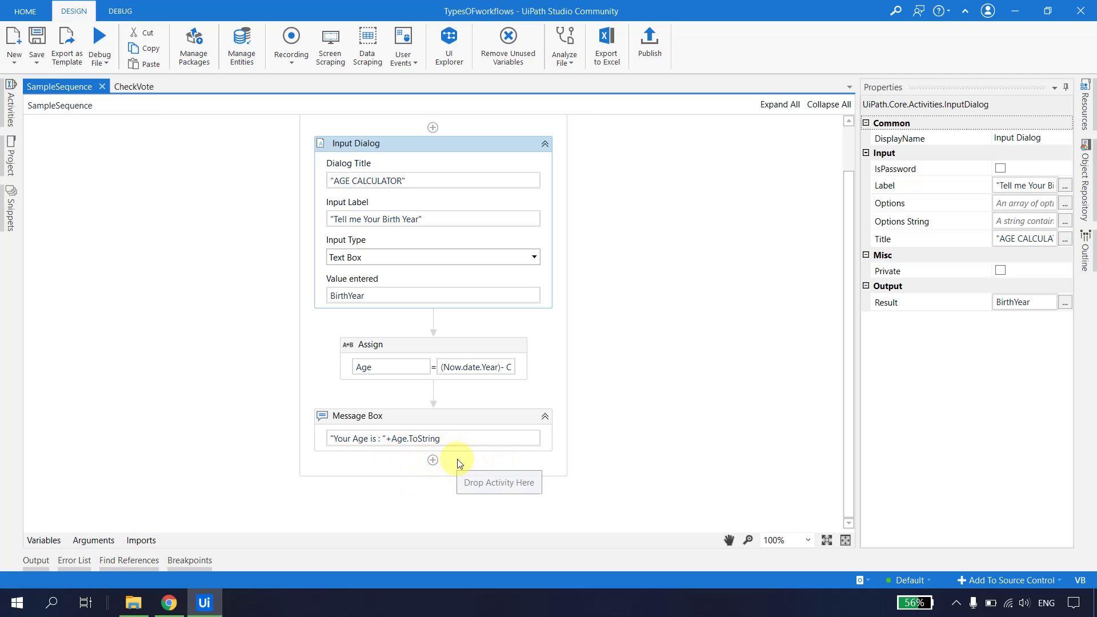
click(11, 113)
drag(69, 160, 434, 459)
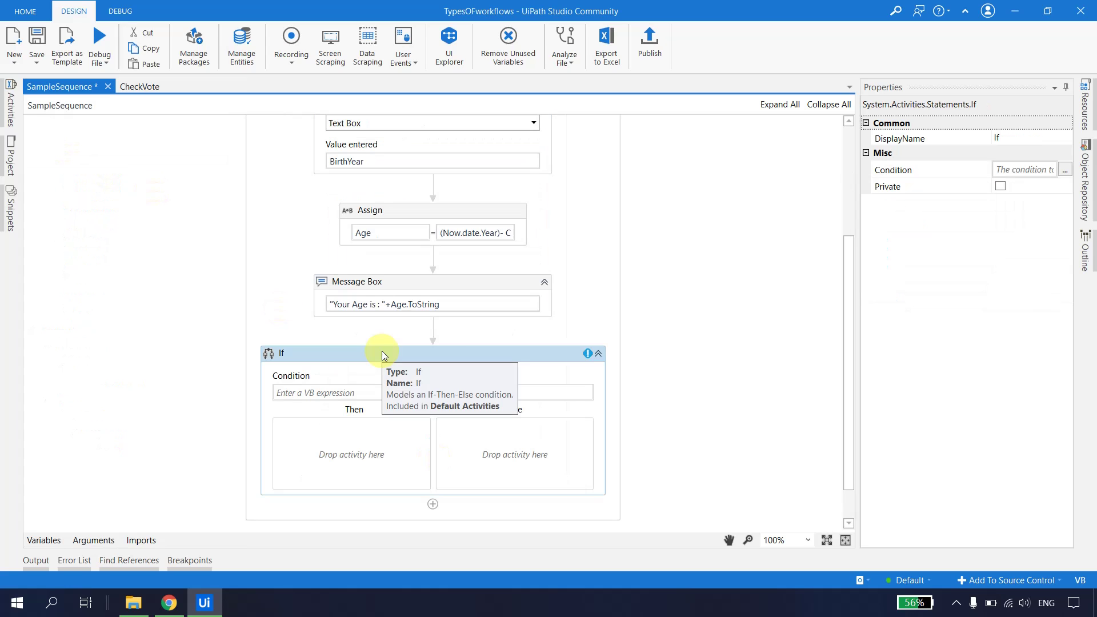
Set the condition of the If activity in TellAge to Age > 18
click(330, 393)
text(A)
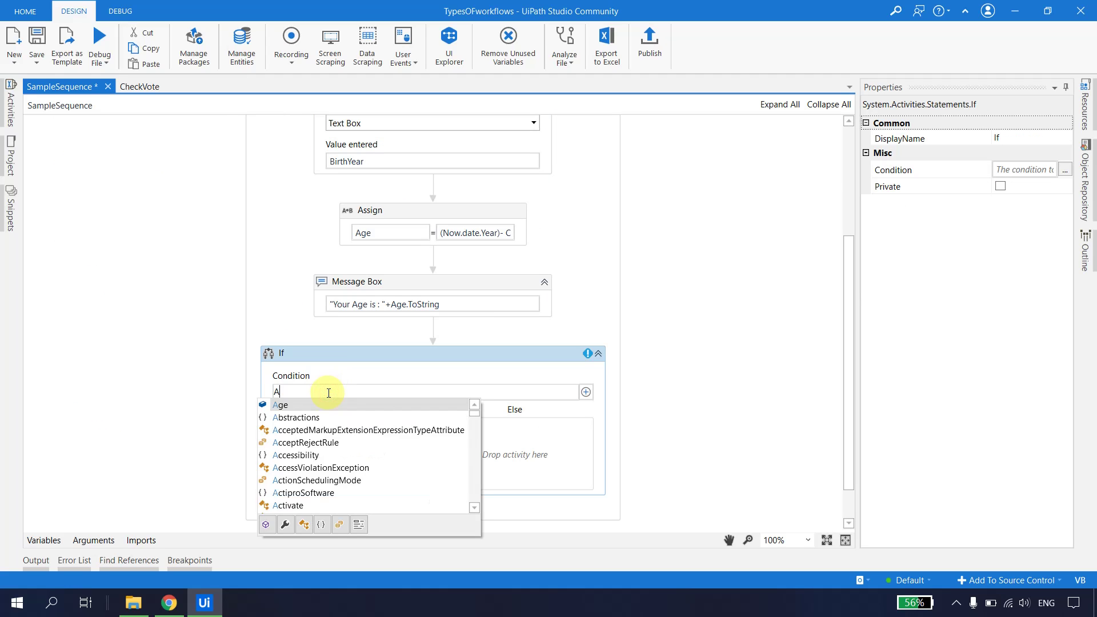
text(ge)
key(Escape)
key(ctrl+space)
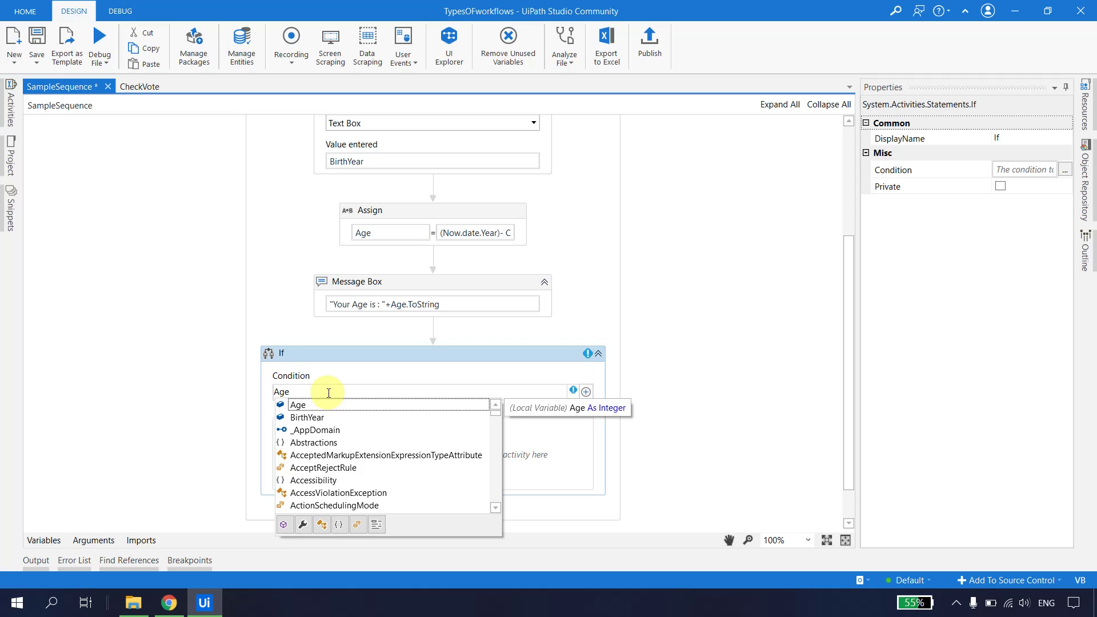
text(> 10)
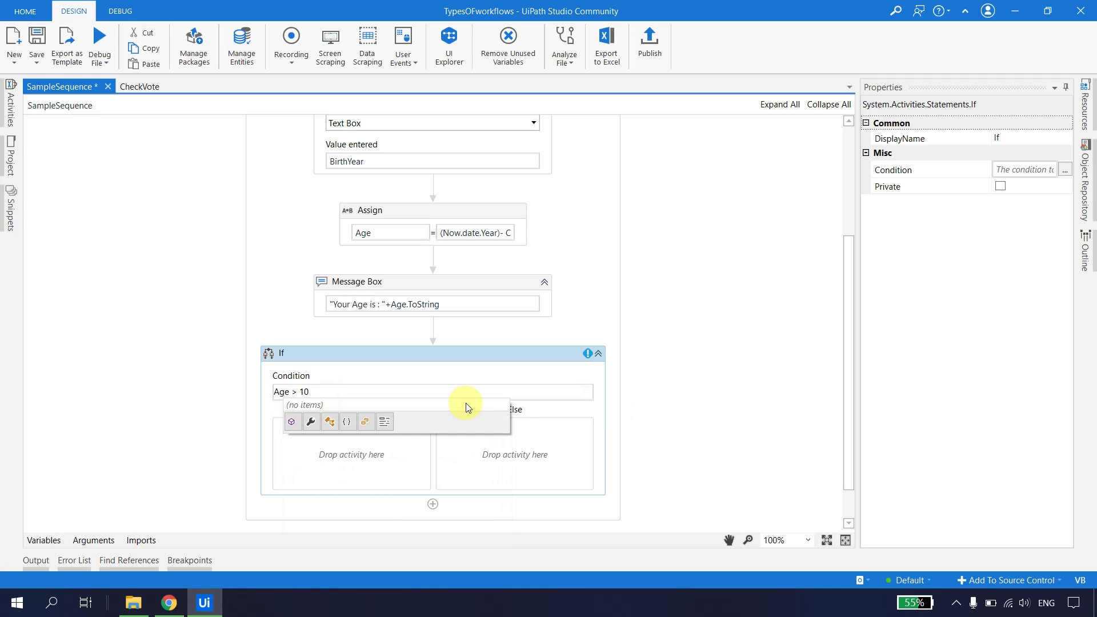
key(BackSpace)
text(8)
click(695, 342)
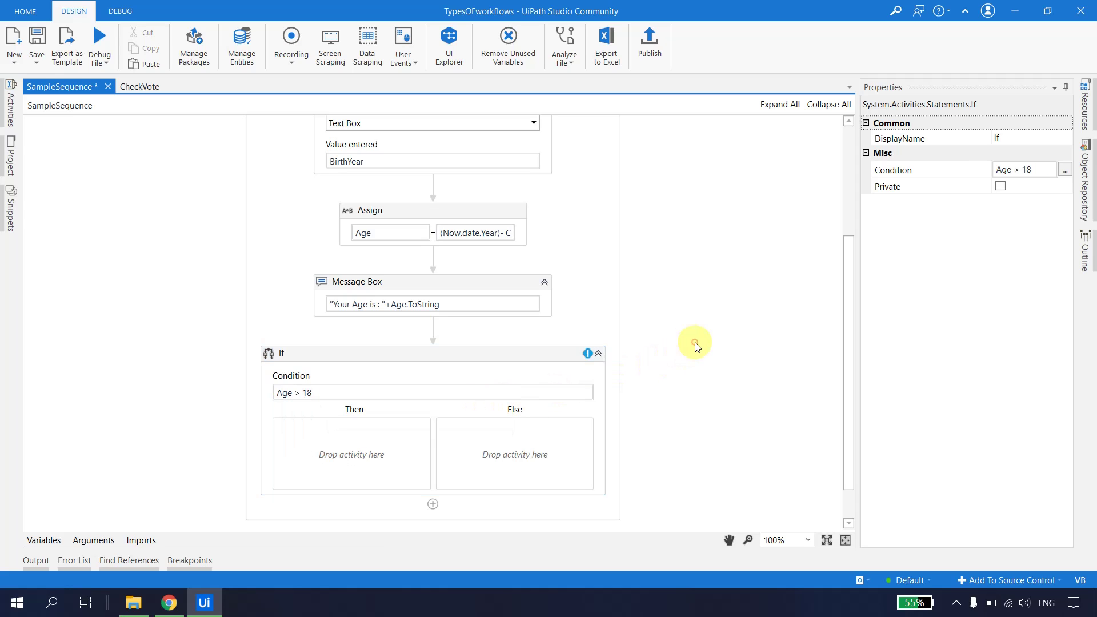
click(9, 112)
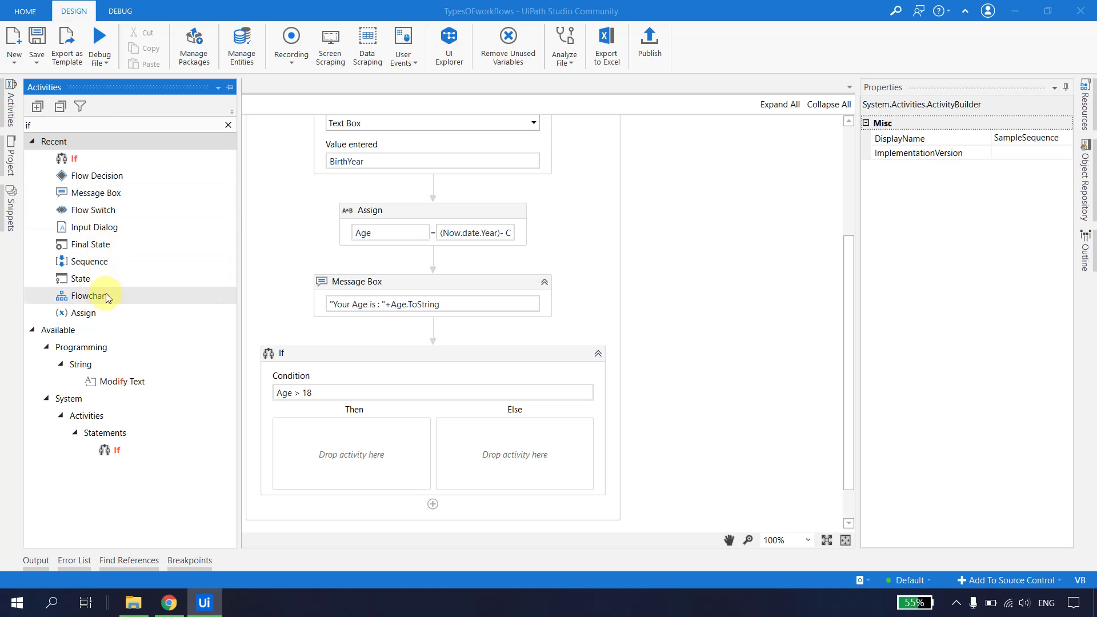
click(703, 366)
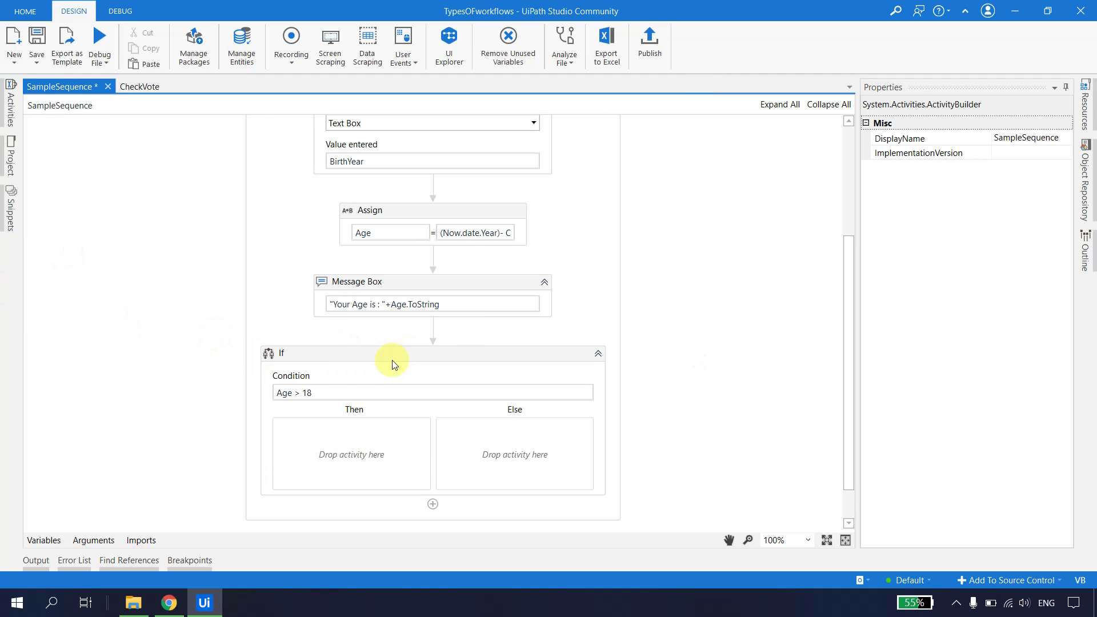
click(338, 356)
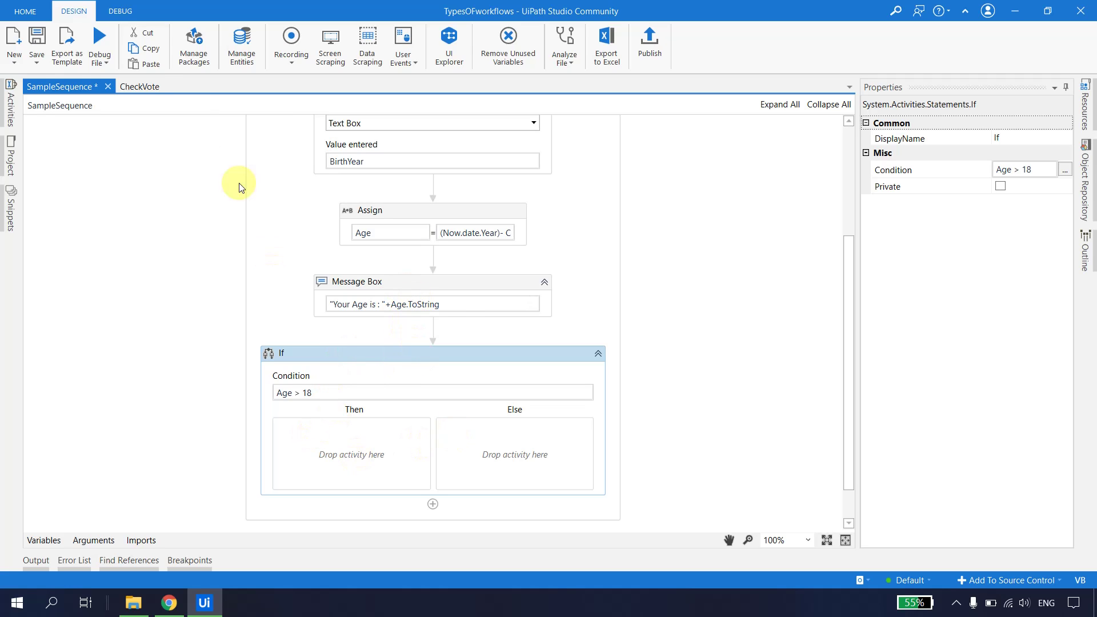
Switch to the CheckVote flowchart and add a Flow Decision connected below the Eligible message box
click(130, 88)
click(364, 286)
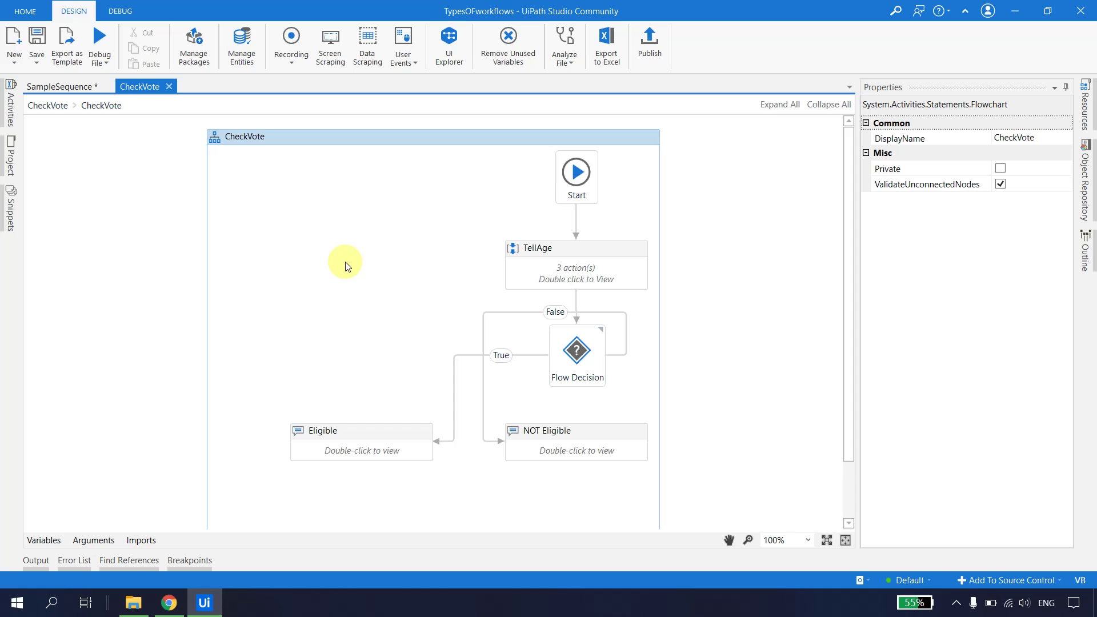
scroll(345, 266, down, 3)
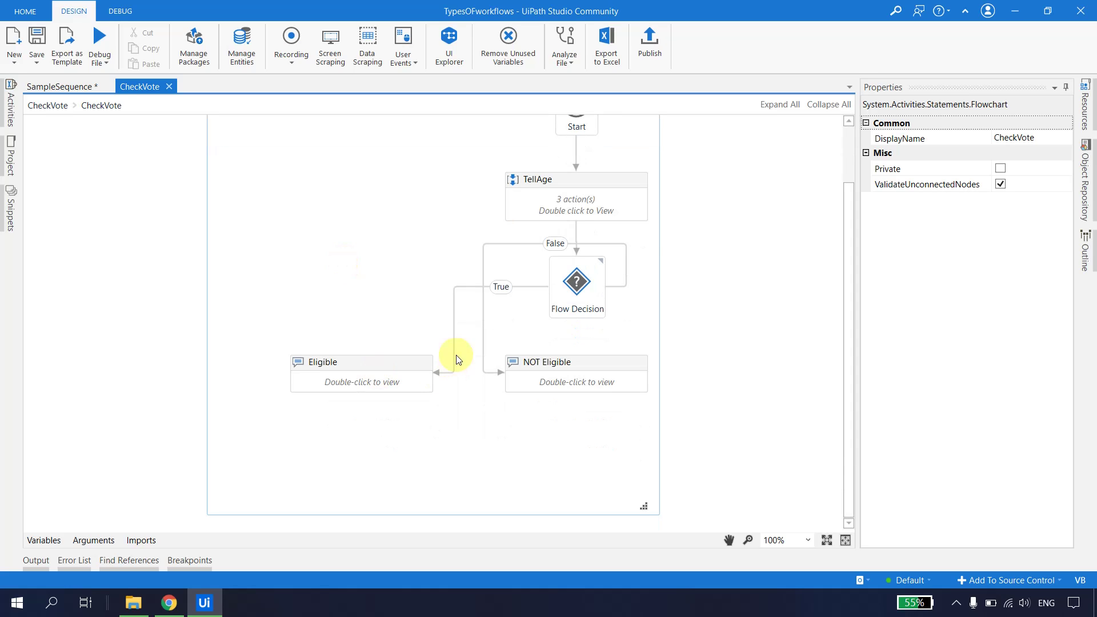
click(367, 364)
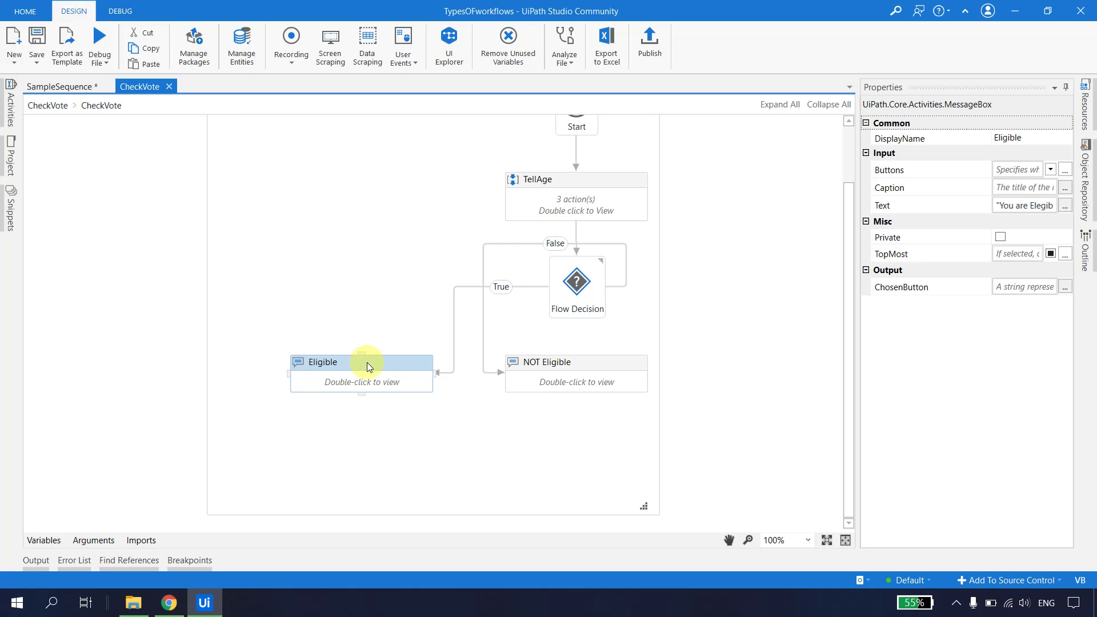
click(10, 119)
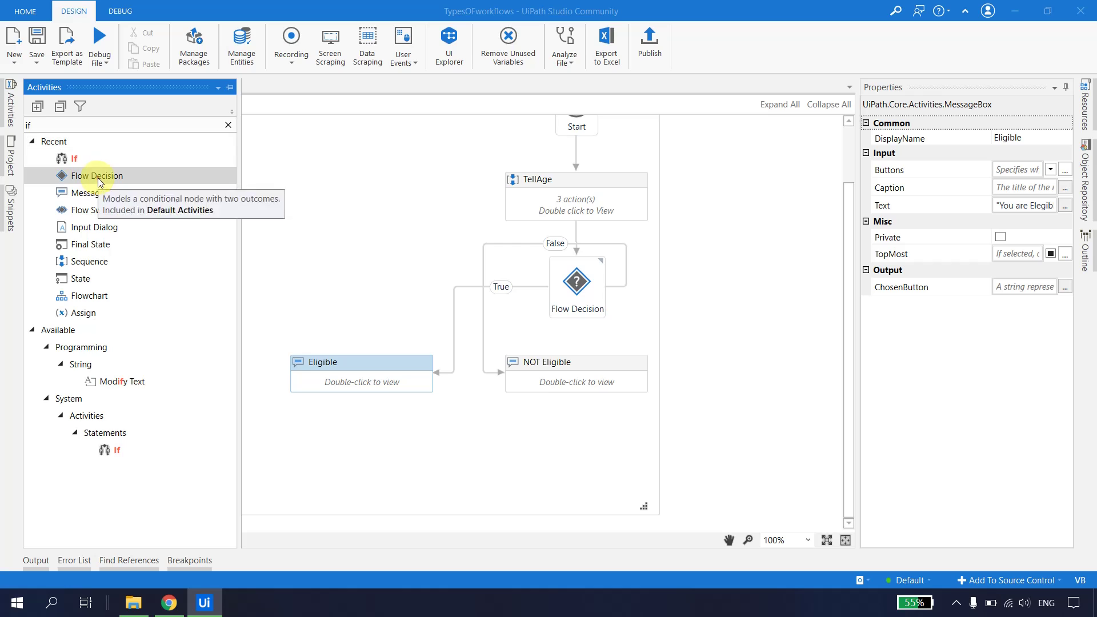
drag(97, 178, 362, 412)
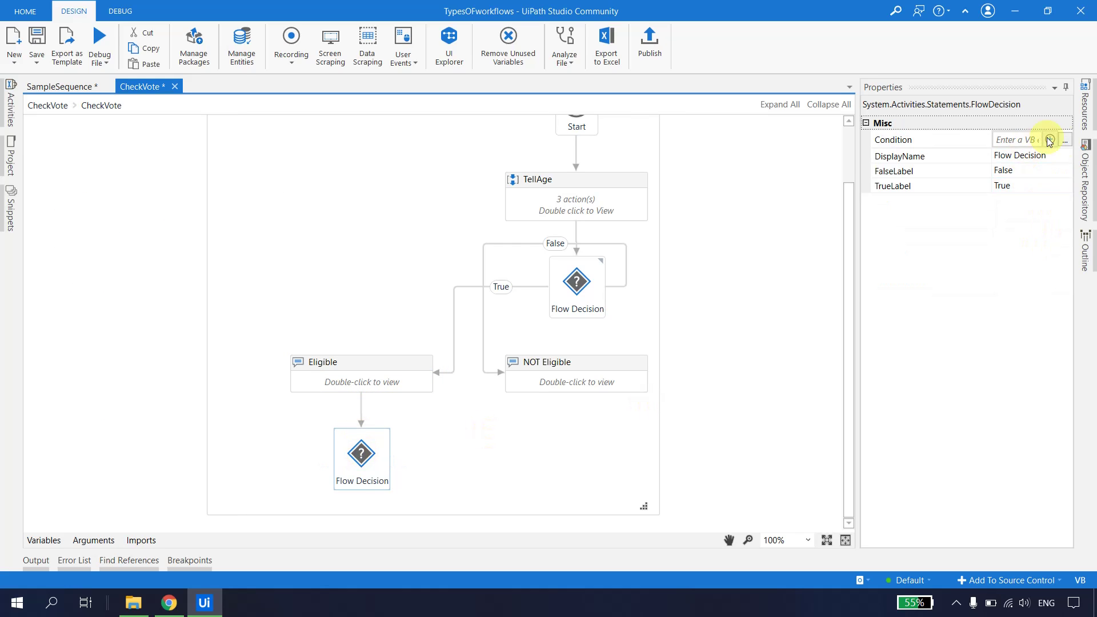
Set the condition of the Flow Decision below Eligible to True
click(1065, 141)
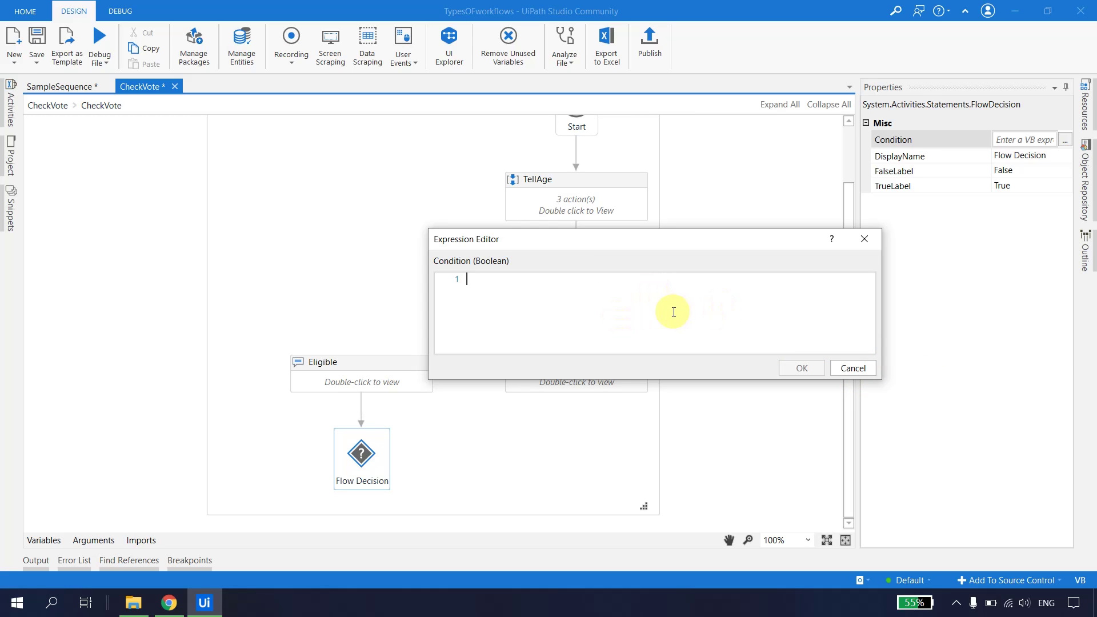
text(Tr)
key(BackSpace)
key(BackSpace)
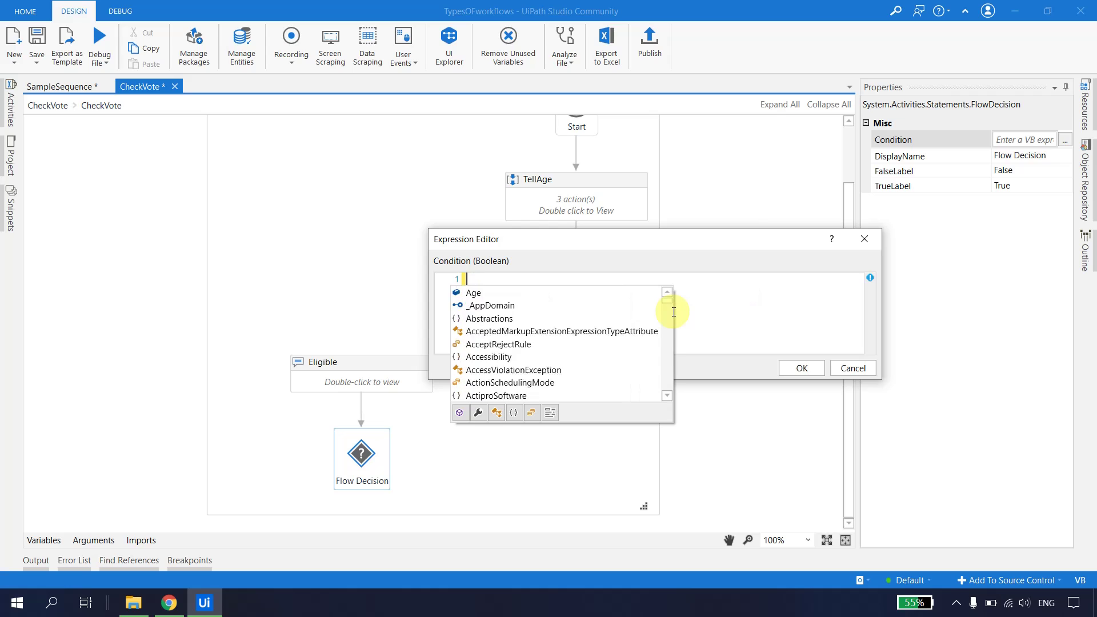
text(trye)
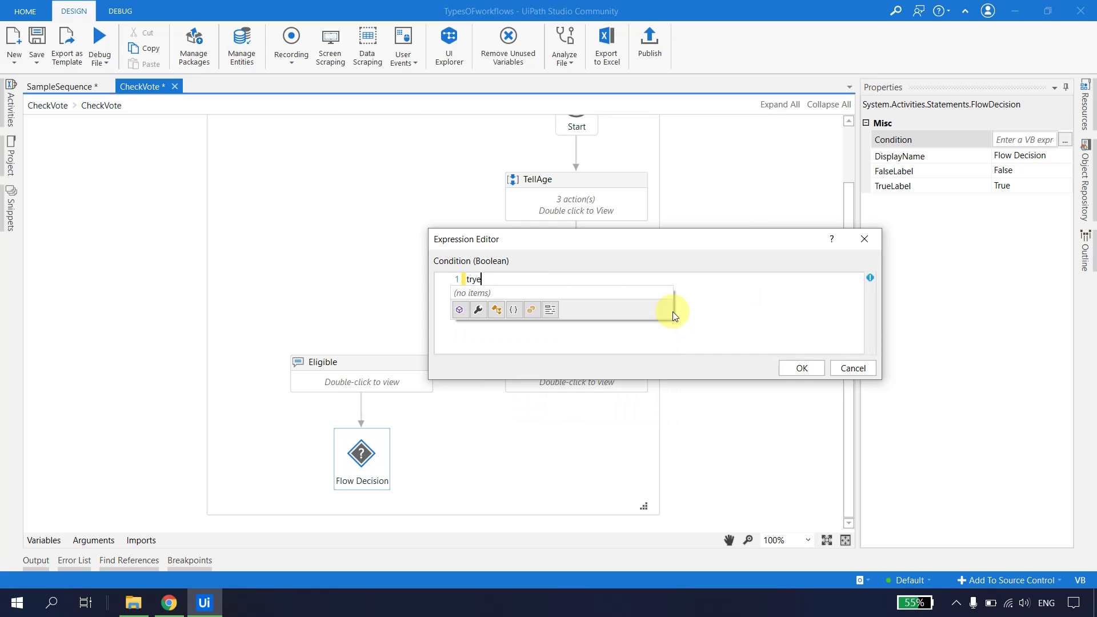
key(BackSpace)
key(BackSpace)
key(BackSpace)
text(rue)
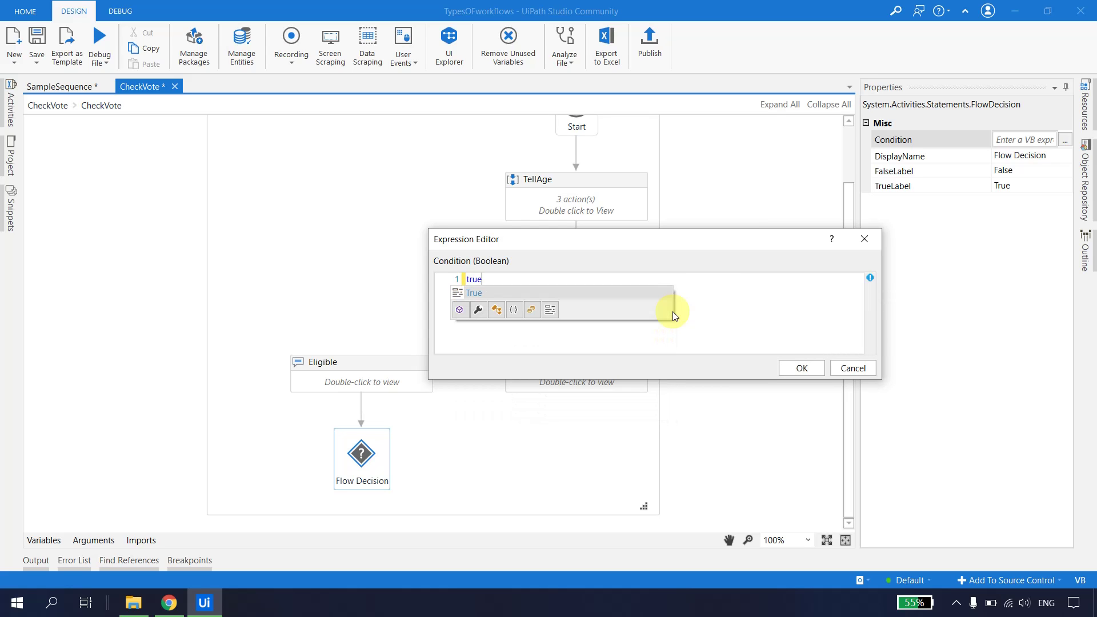
click(815, 432)
click(806, 367)
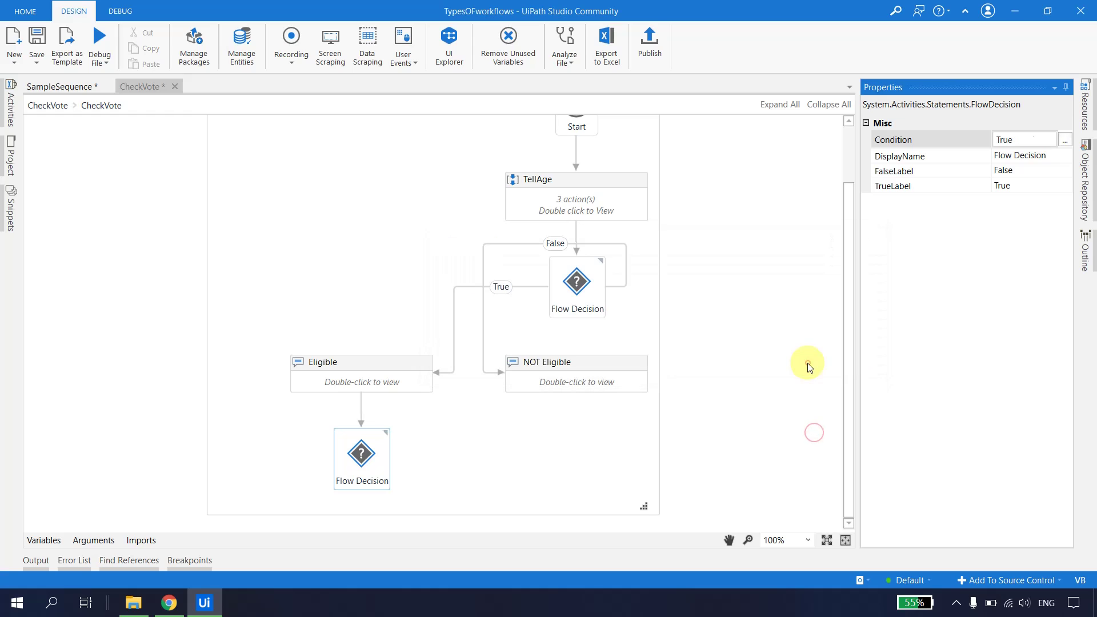
click(422, 455)
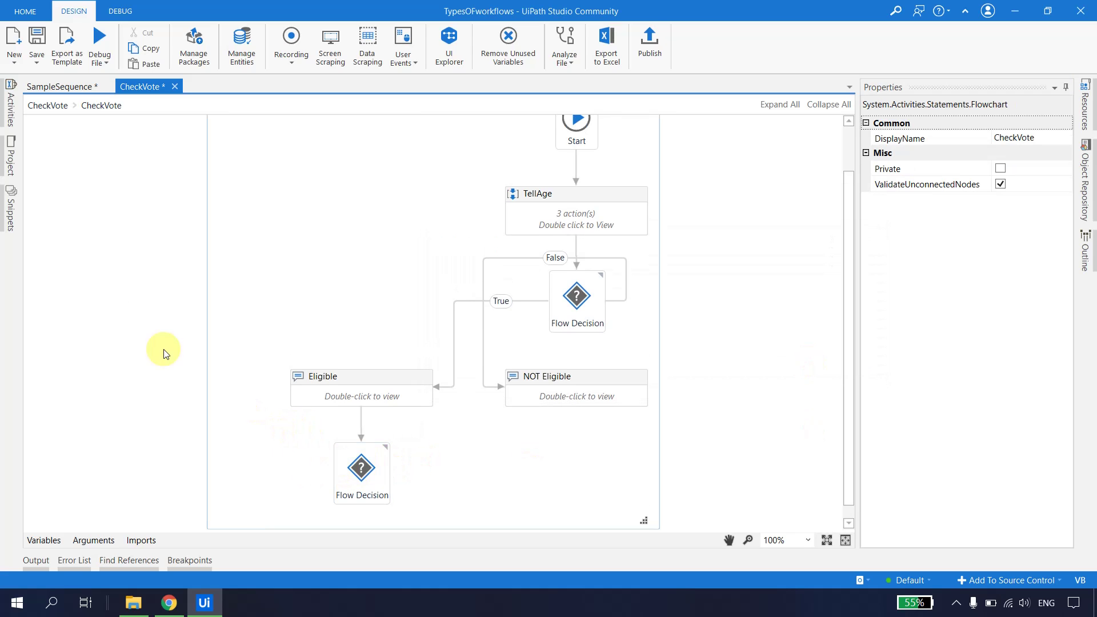
Add a Message Box on the True branch of the lower Flow Decision and move the decision aside so they do not overlap
click(10, 104)
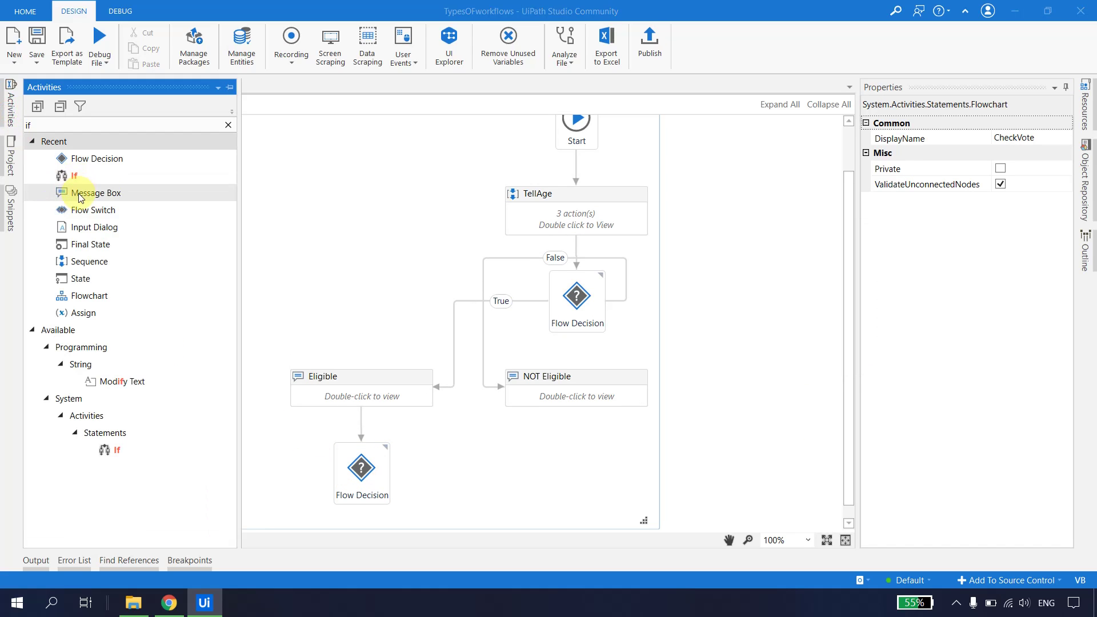
drag(80, 197, 238, 464)
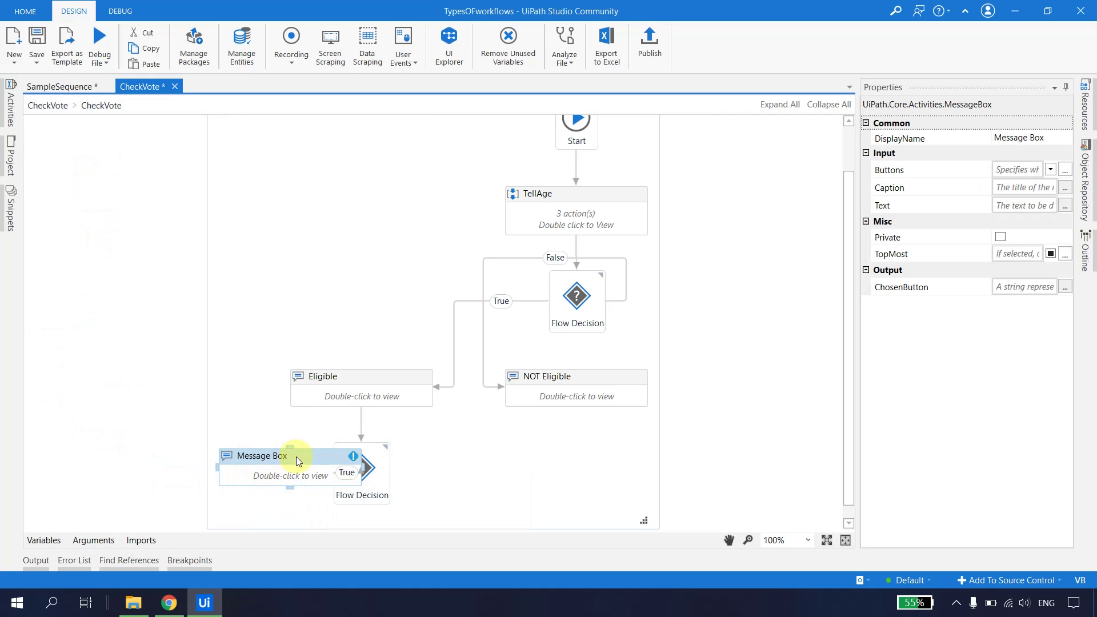
drag(377, 470, 470, 468)
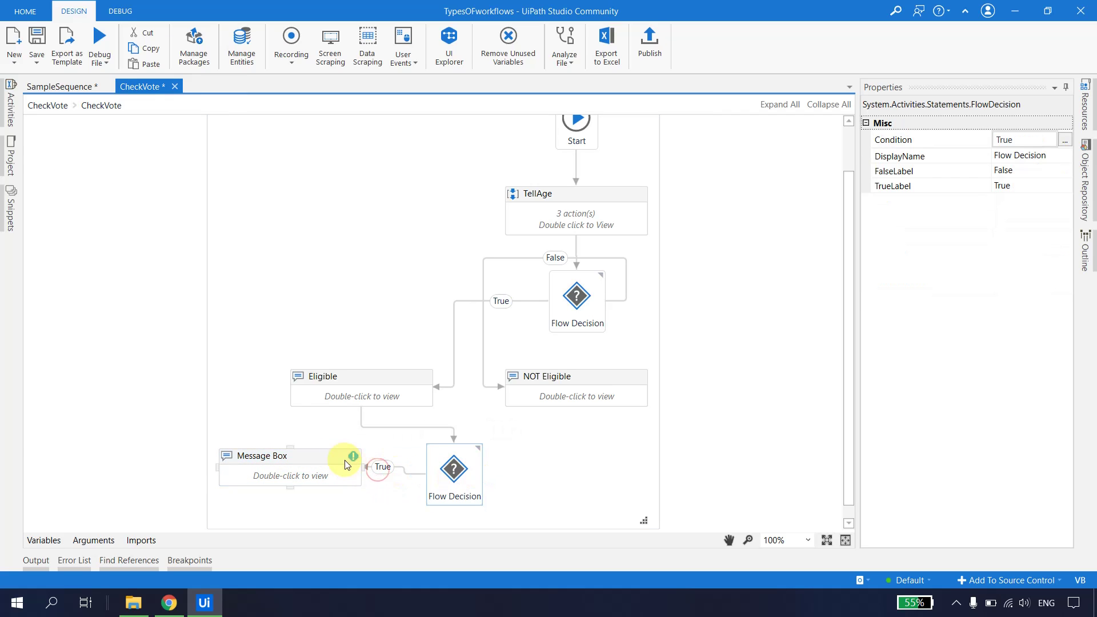
Set the new Message Box's text to "Resident" and return to the CheckVote flowchart
double_click(336, 458)
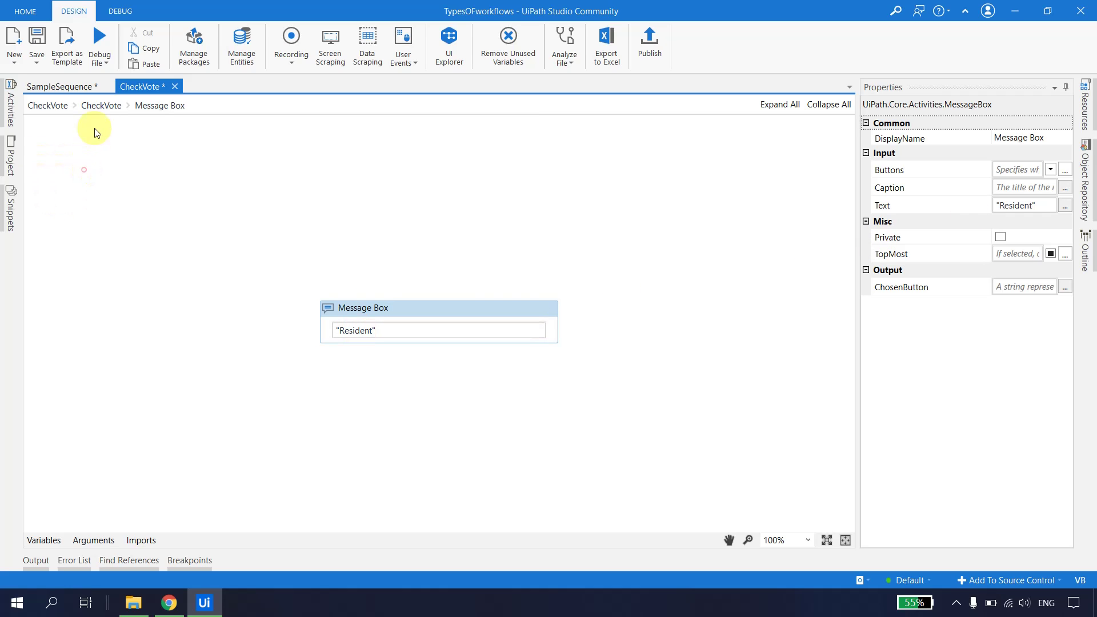
click(101, 105)
scroll(357, 366, down, 2)
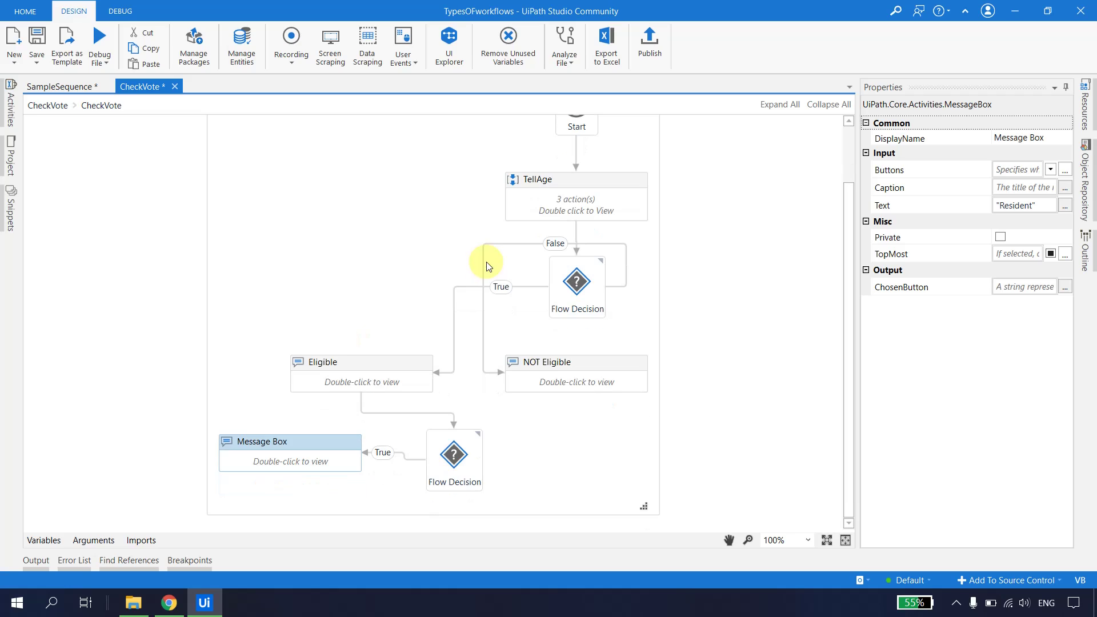
Move the new Message Box slightly lower beside the Flow Decision and save the CheckVote flowchart
mouse_move(453, 451)
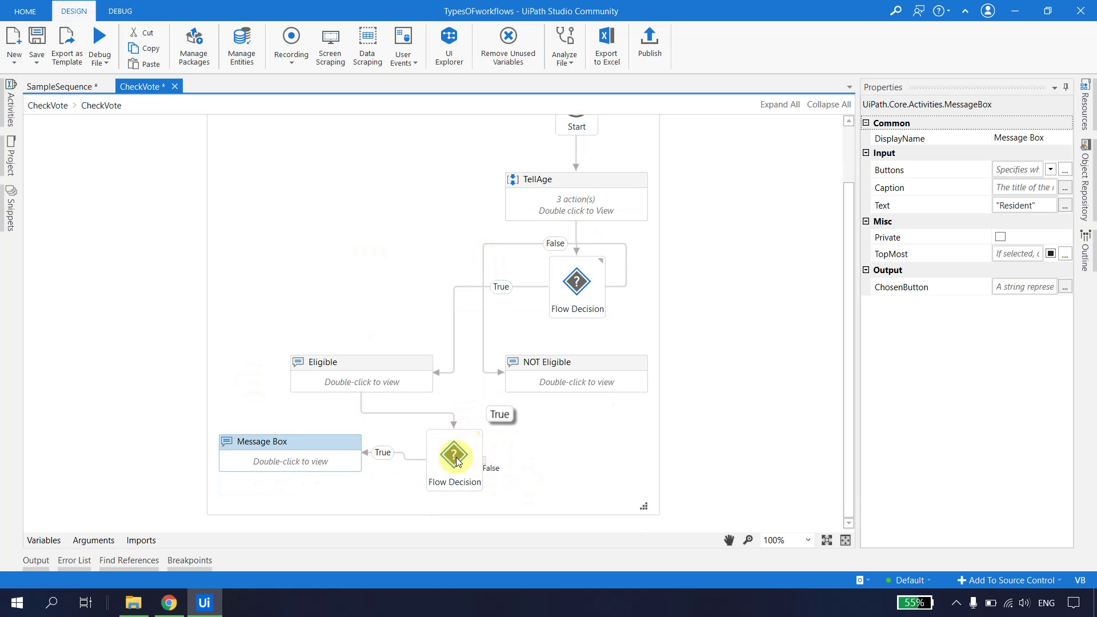
drag(305, 447, 304, 469)
click(462, 465)
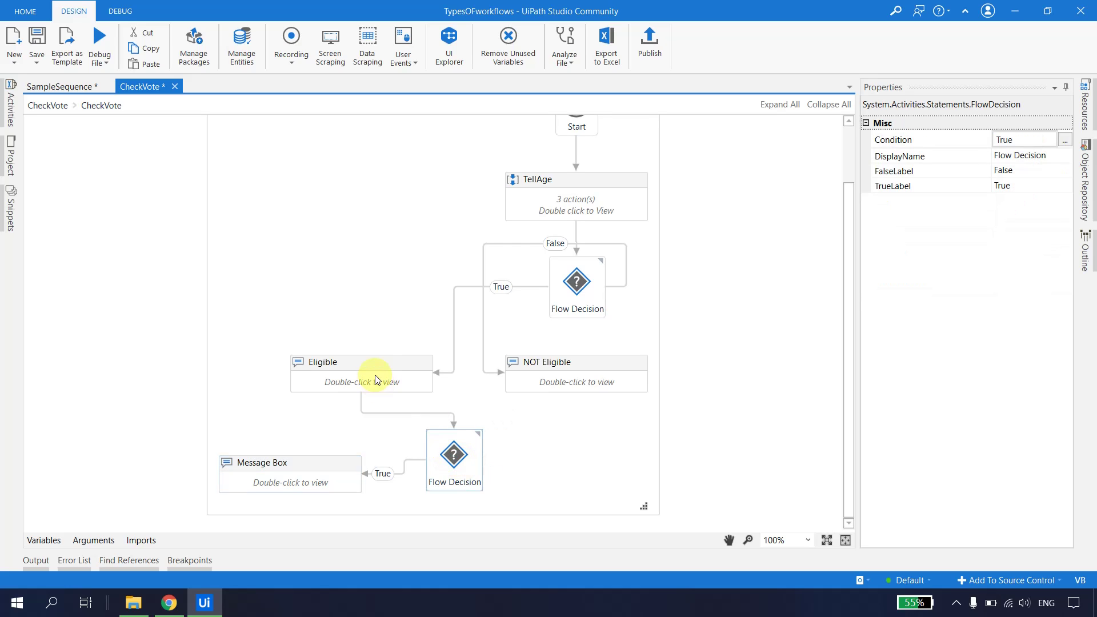
key(ctrl+s)
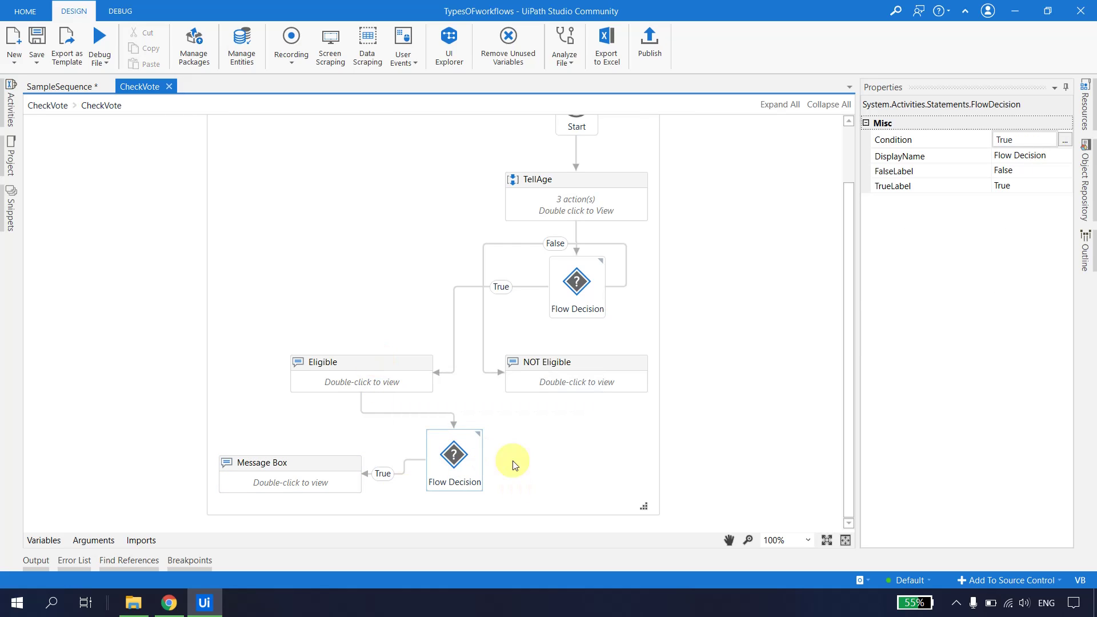
Return to SampleSequence and nest a second If activity in the Then branch of the Age > 18 check
click(64, 90)
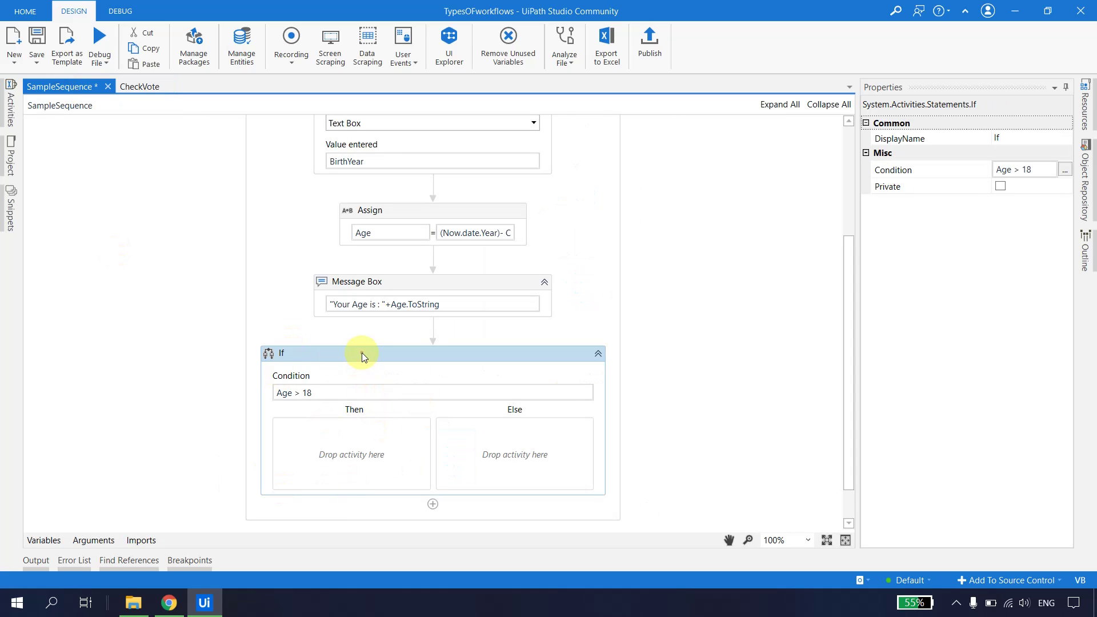
mouse_move(9, 112)
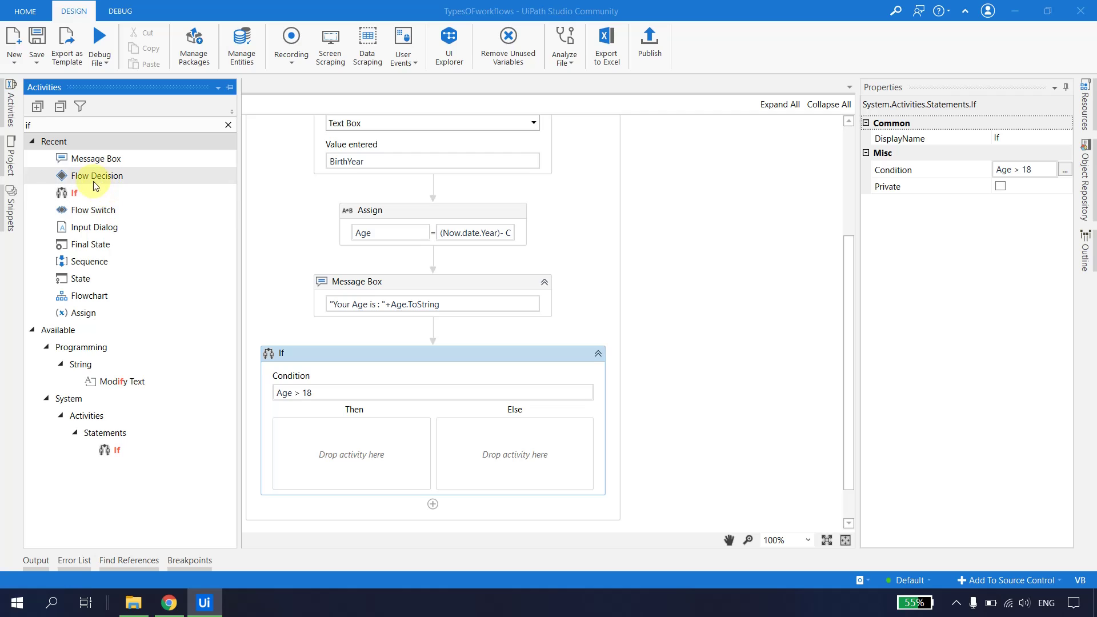
drag(98, 177, 358, 459)
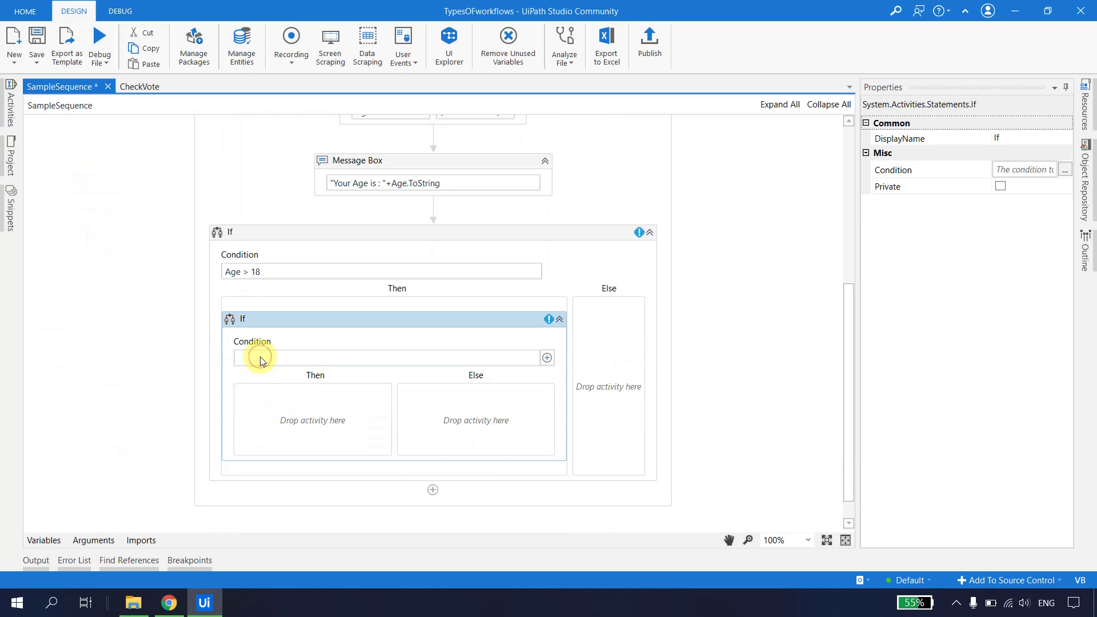
Enter Resident Or NOT as the condition of the nested If activity
text(Resient)
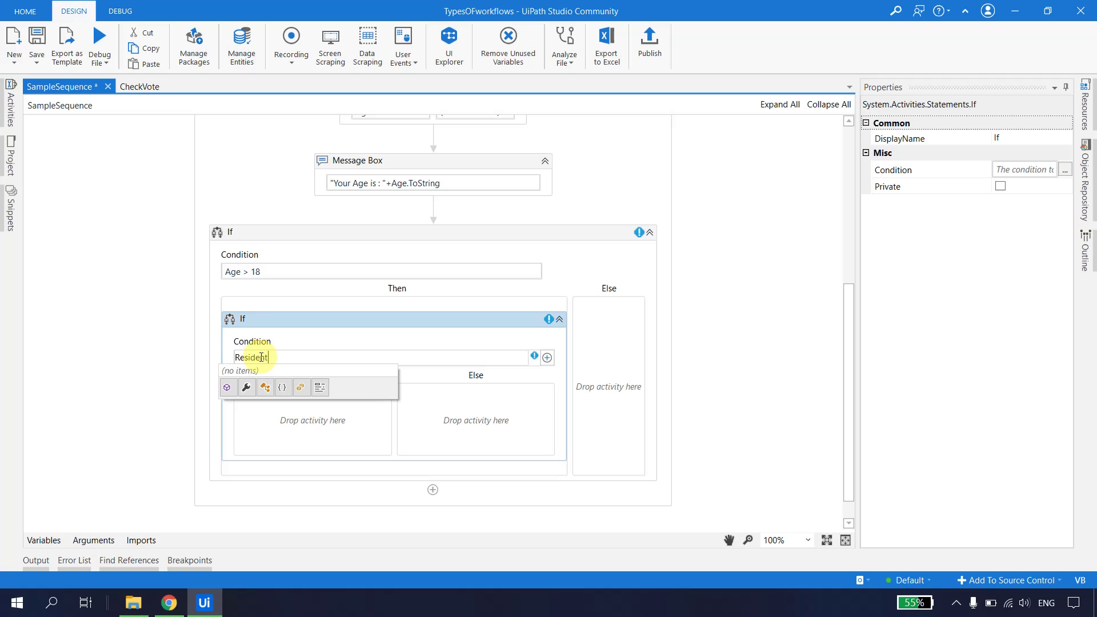
key(Escape)
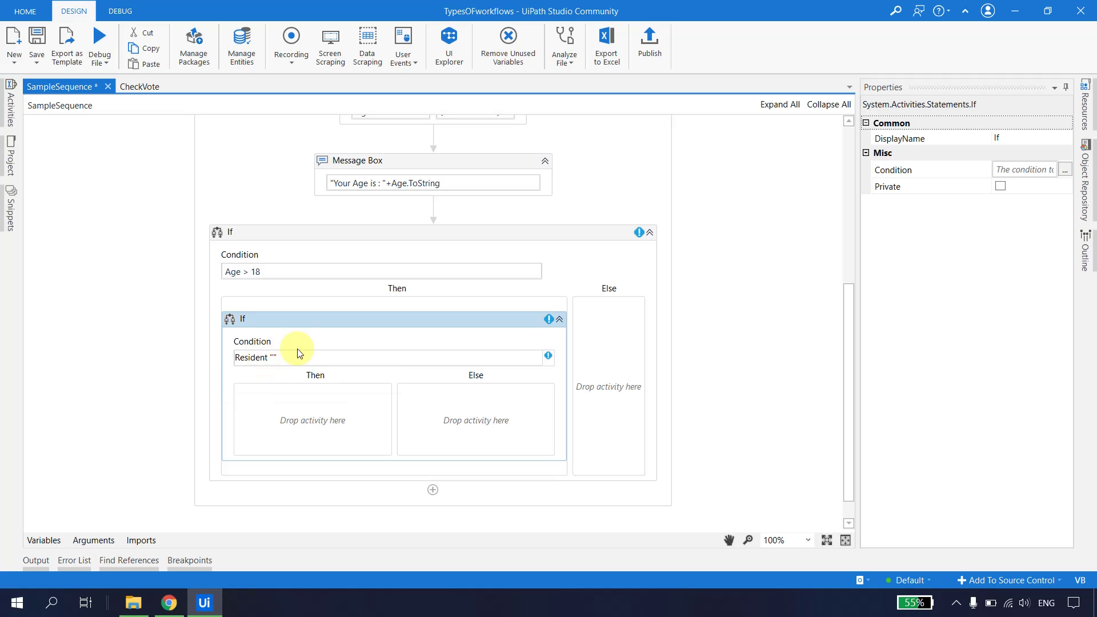
text(")
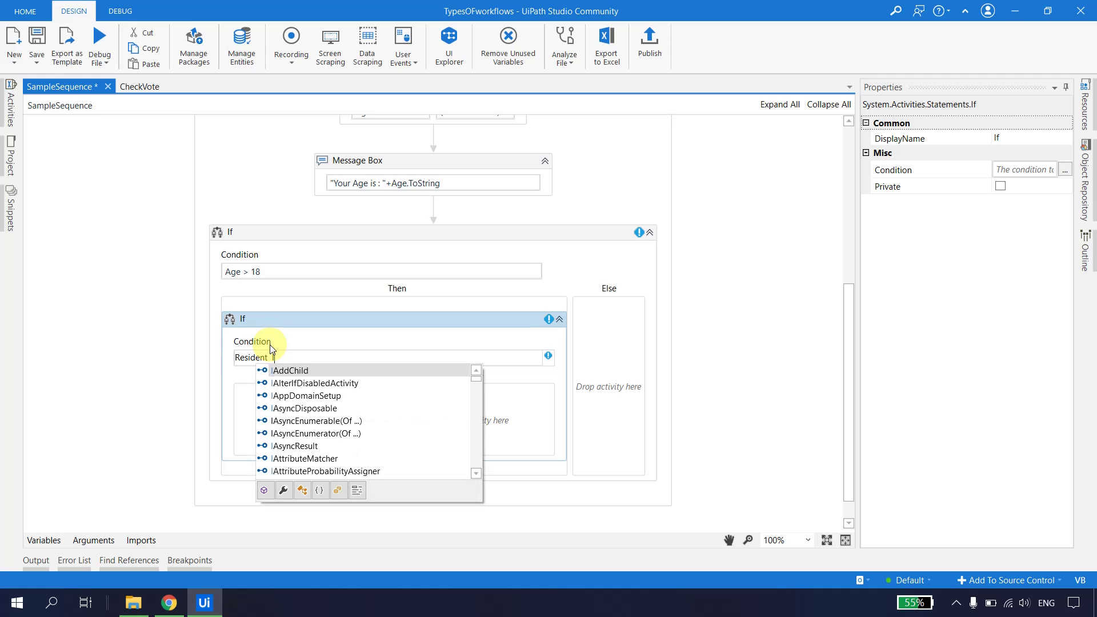
text(Or NOT)
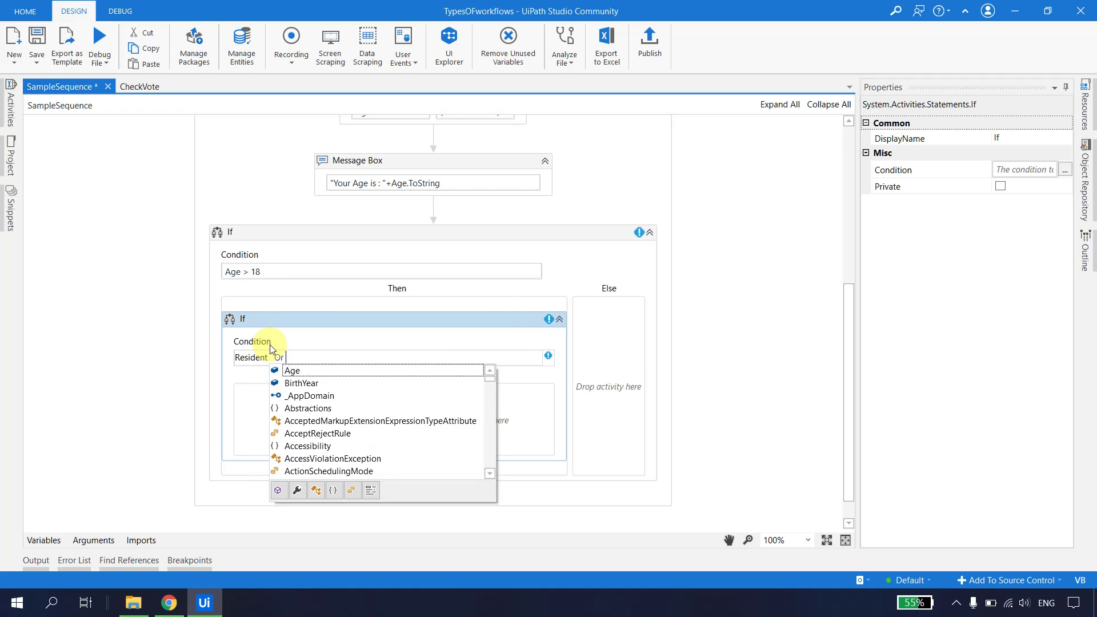
click(639, 365)
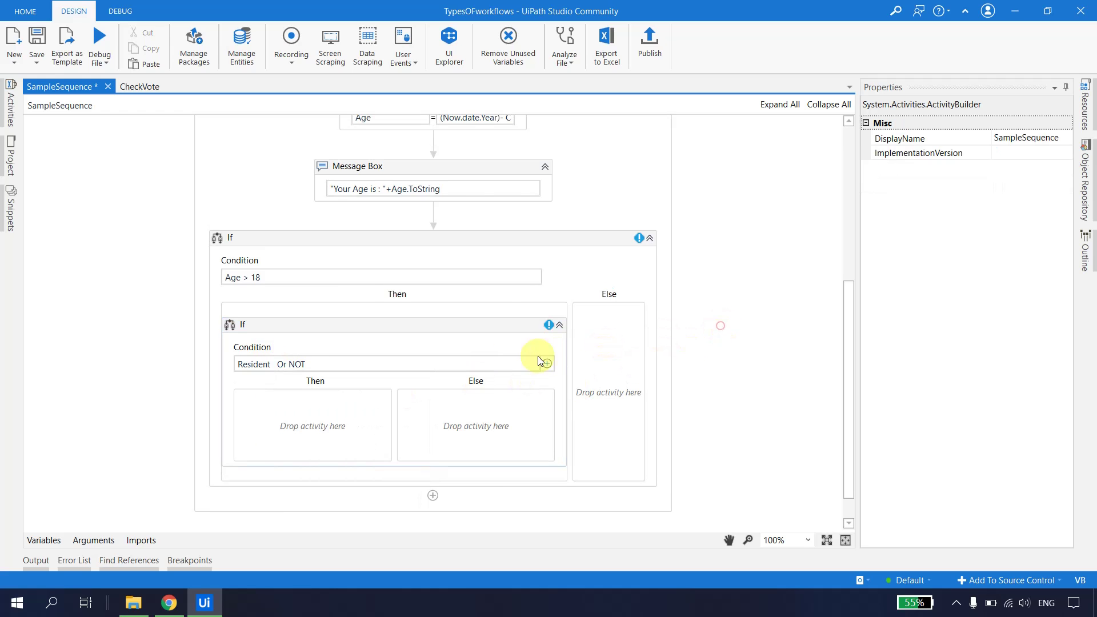
click(298, 417)
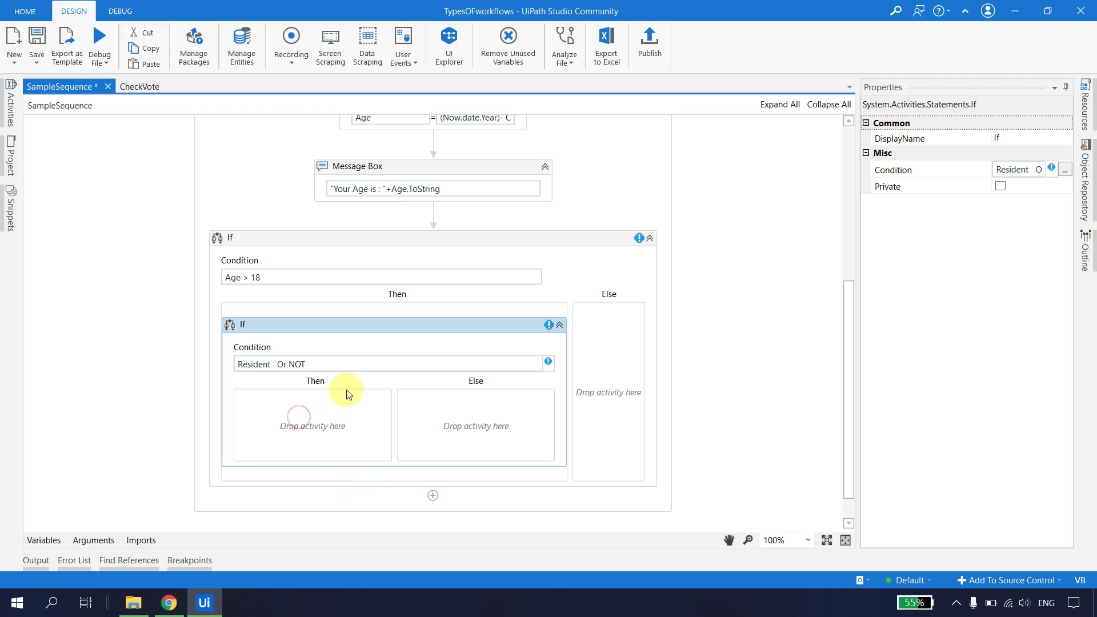
Compare the outer Age > 18 If with the If nested in its Then branch, collapsing and re-expanding the nested one
click(559, 326)
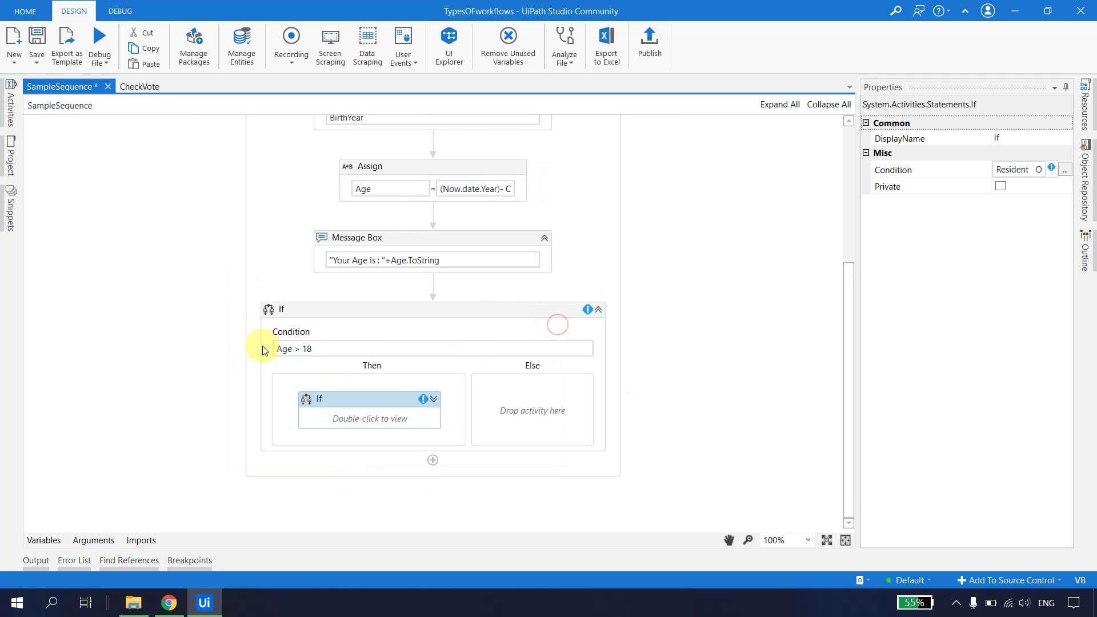
click(434, 399)
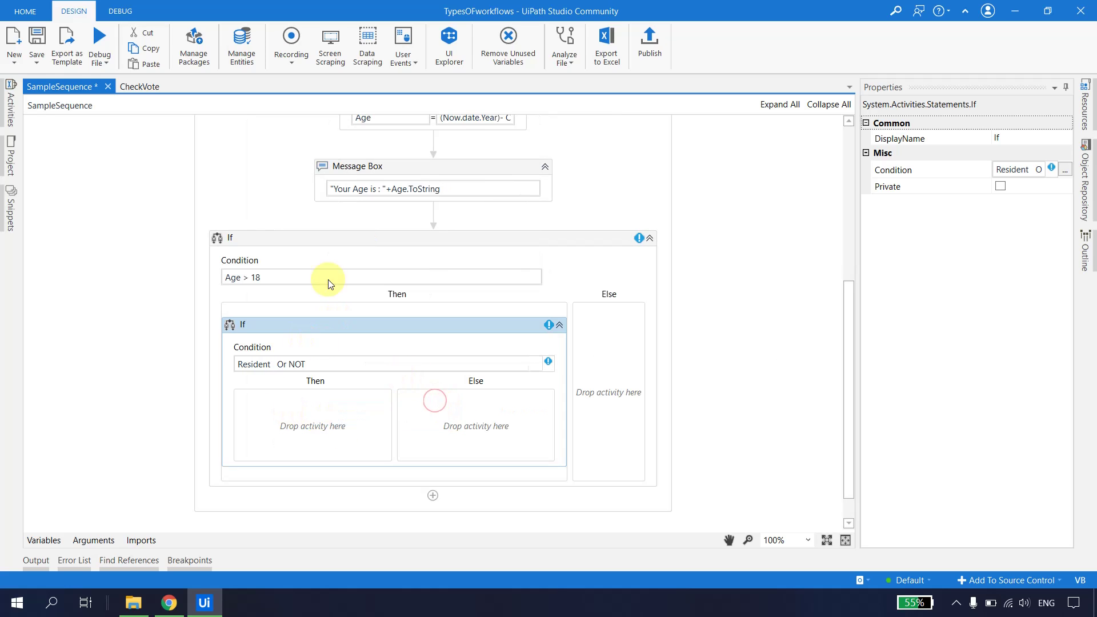
click(280, 324)
click(292, 237)
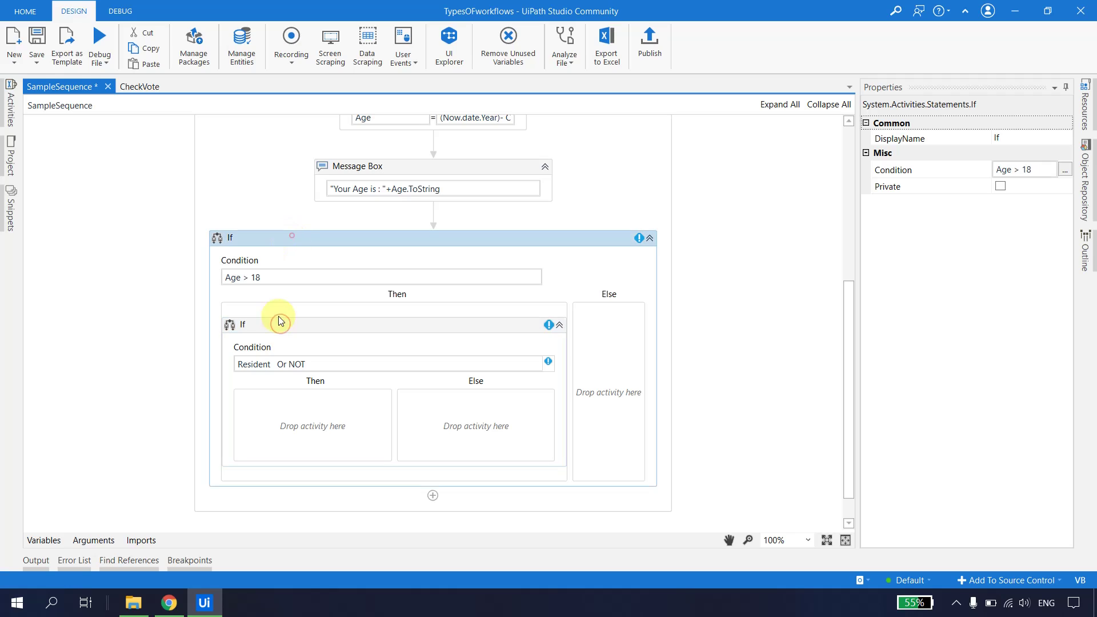
click(279, 325)
click(290, 239)
click(290, 327)
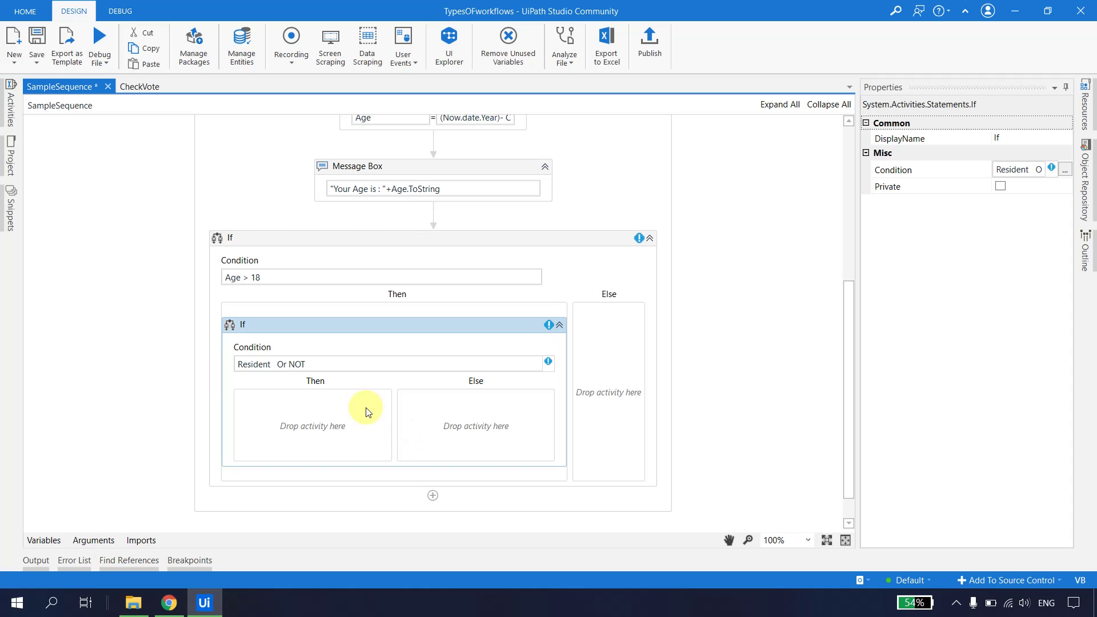
Delete the nested If activity from the Then branch of the Age > 18 check and select the remaining If
click(558, 325)
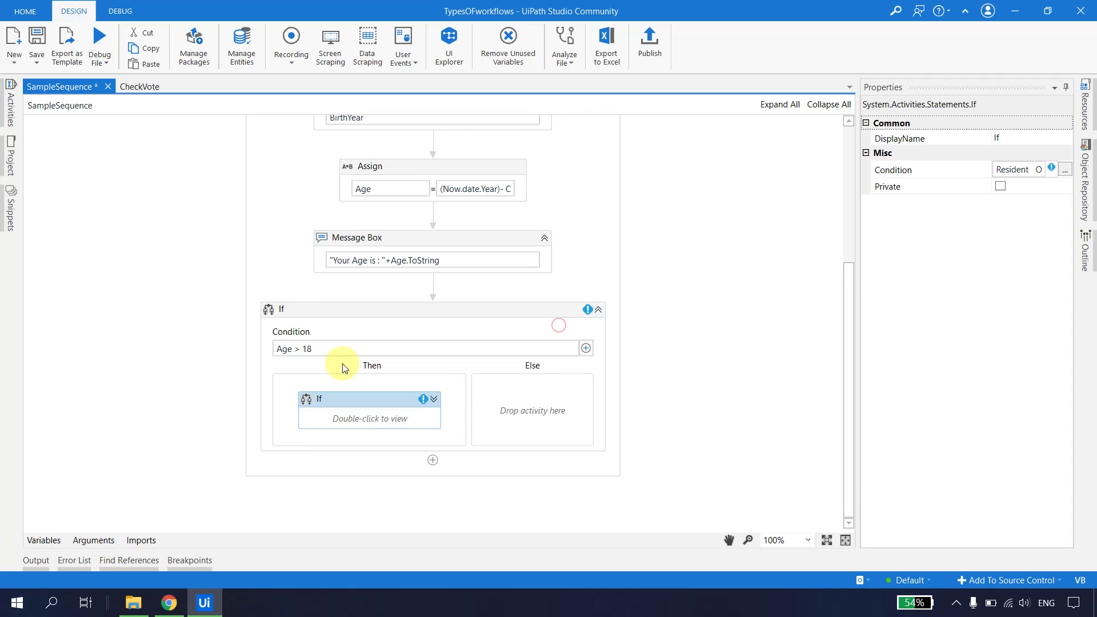
click(369, 401)
key(Delete)
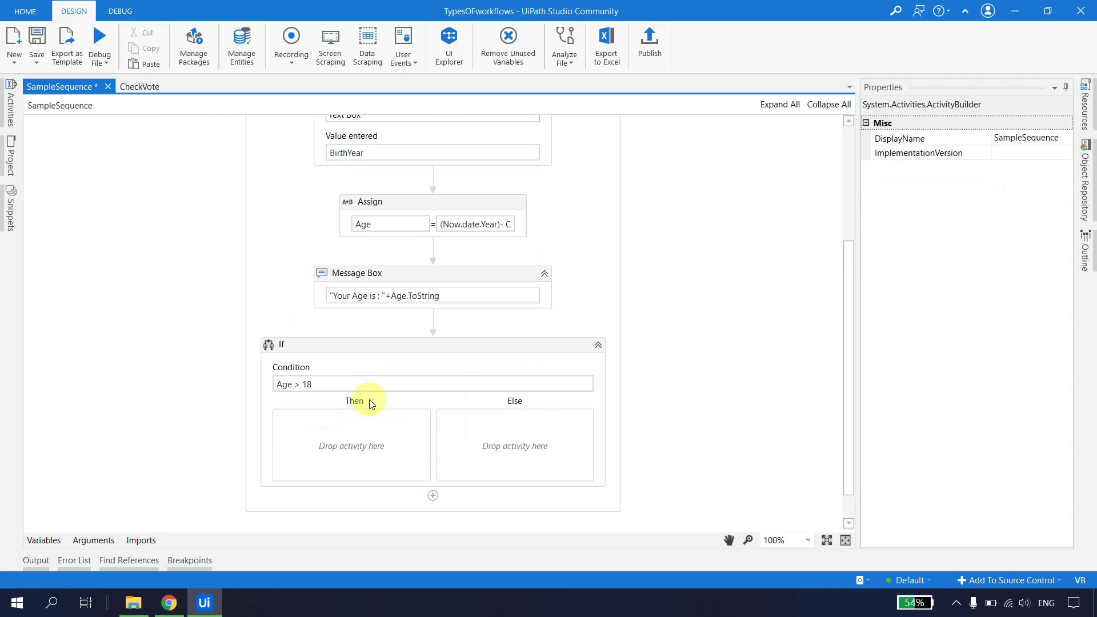
click(346, 345)
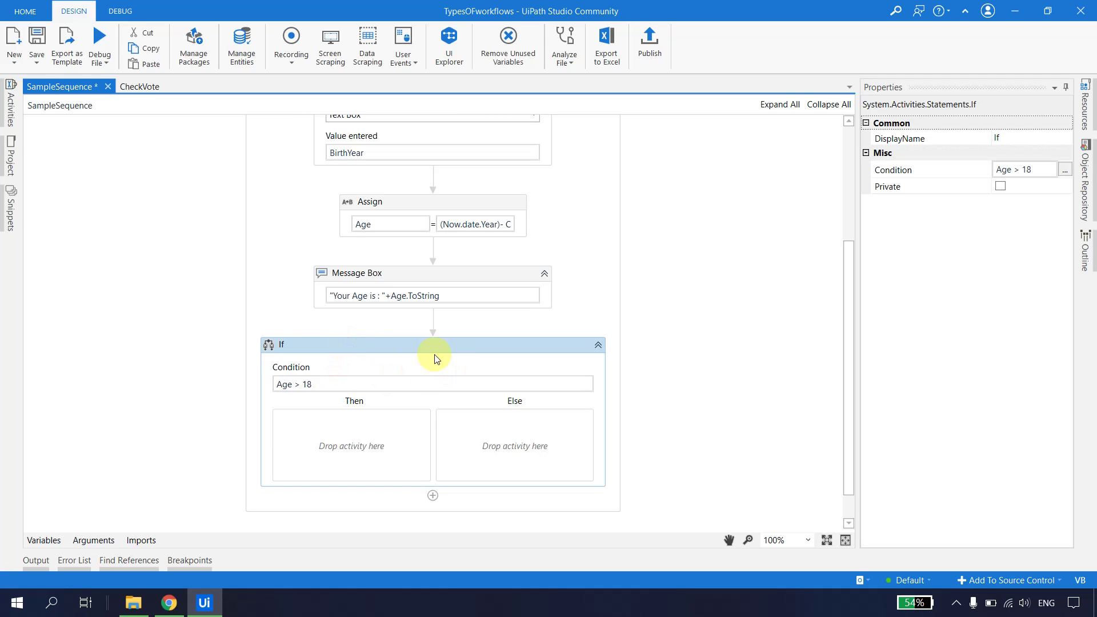
Review the CheckVote flowchart from Start to the second Flow Decision and compare its layout with SampleSequence
click(142, 86)
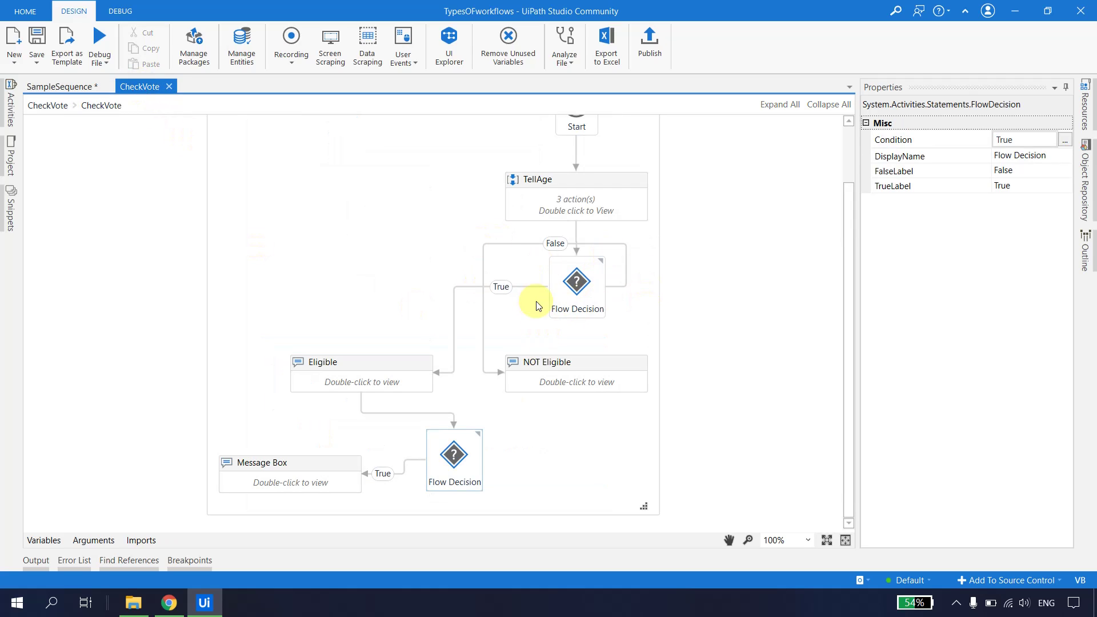
click(560, 268)
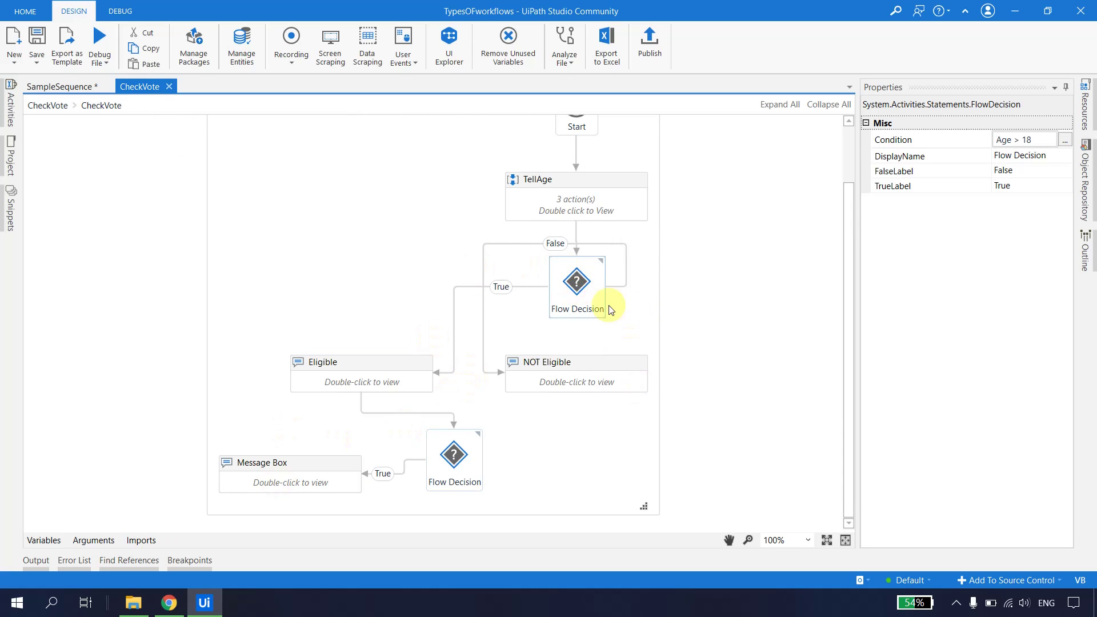
scroll(411, 248, up, 3)
click(324, 136)
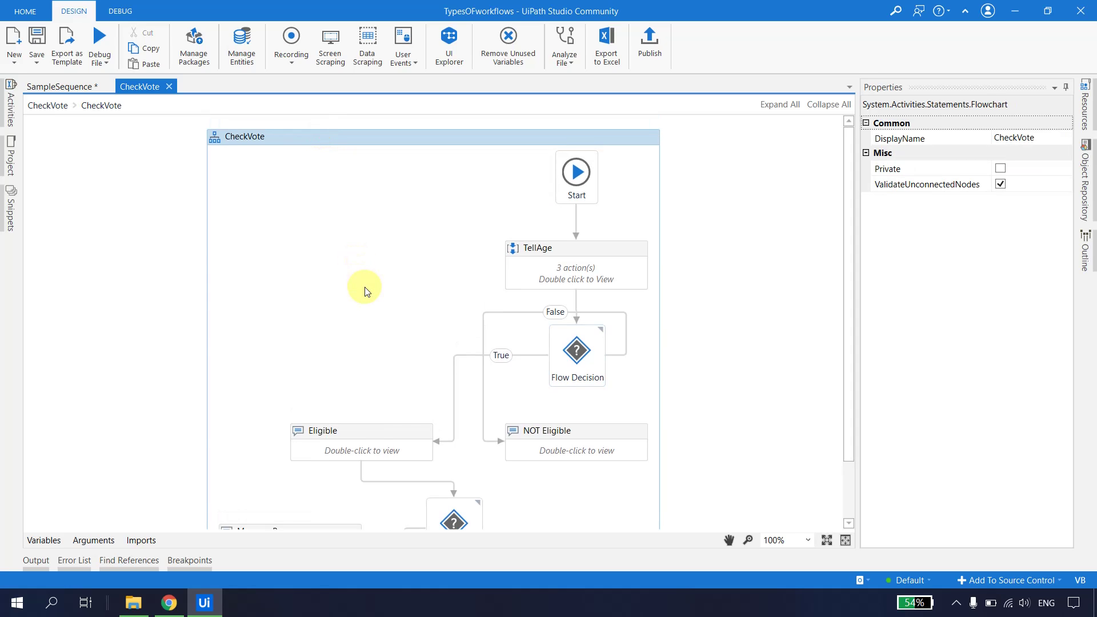
scroll(688, 309, down, 3)
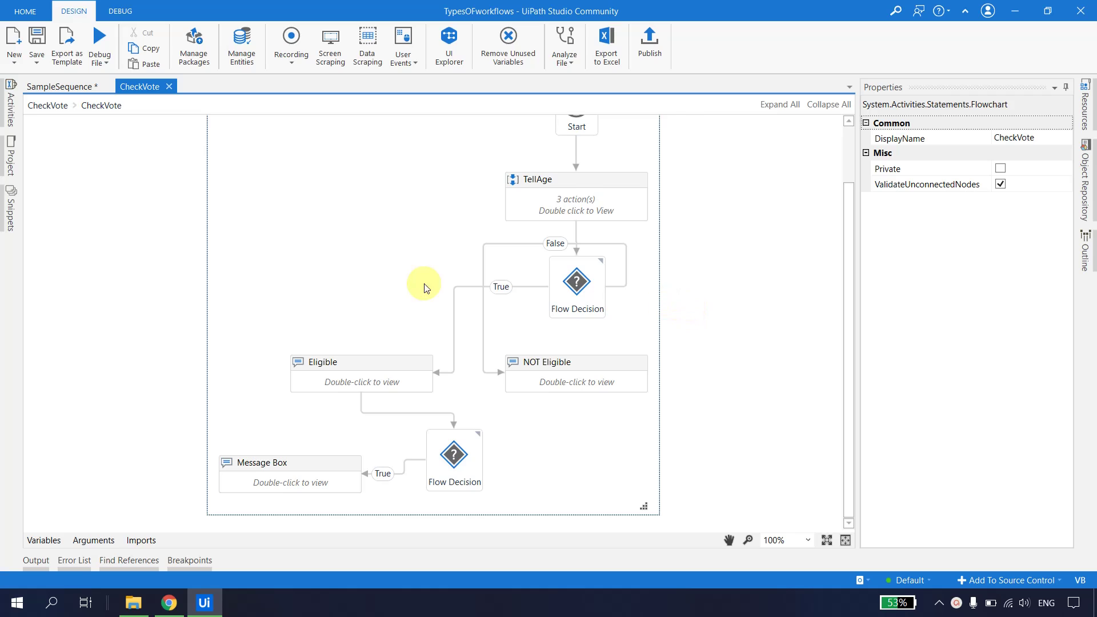
scroll(400, 263, up, 3)
click(76, 92)
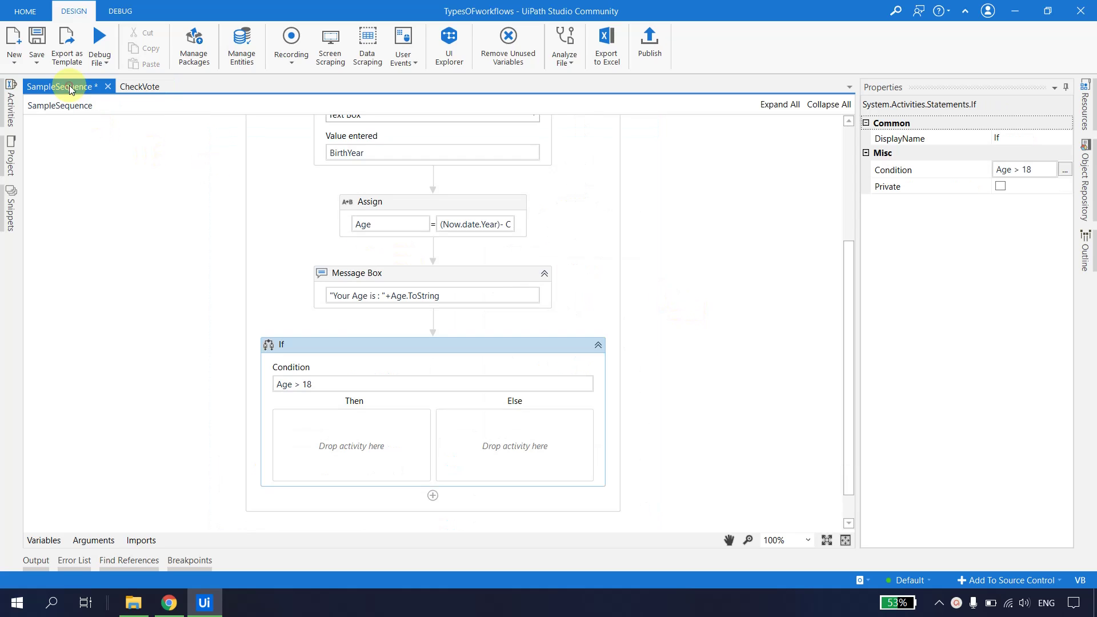
scroll(122, 215, up, 3)
click(142, 89)
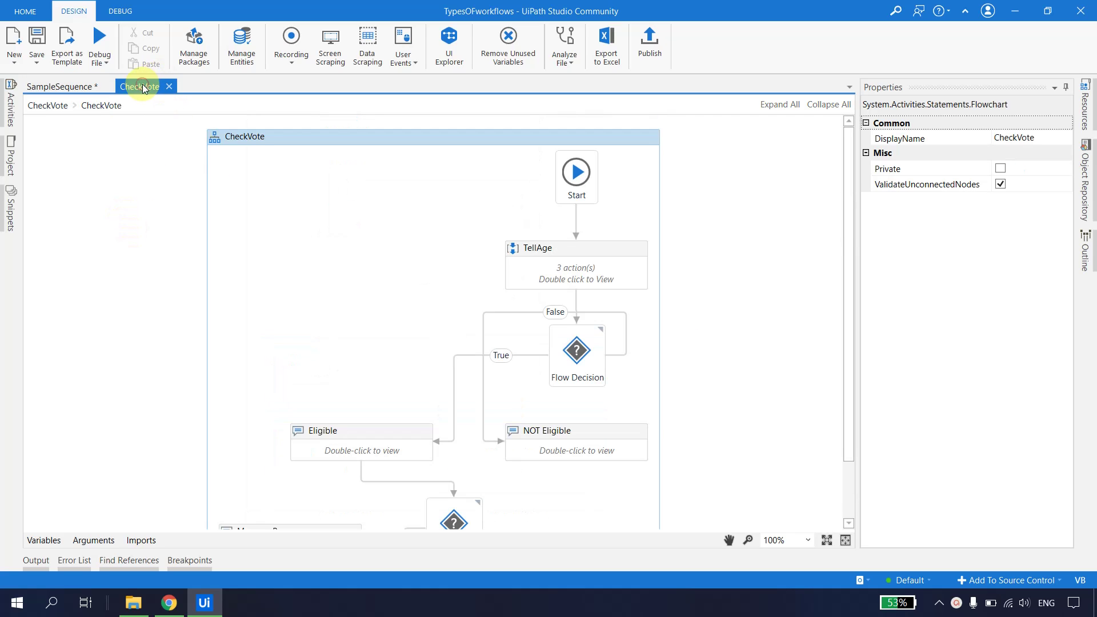
scroll(332, 247, down, 3)
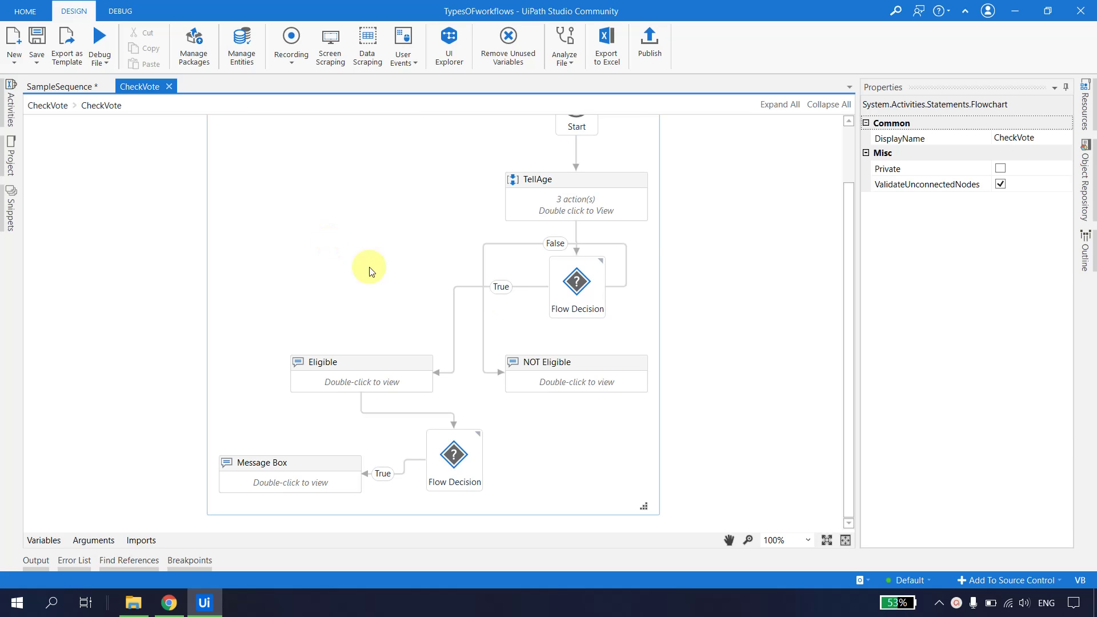
Examine the condition of the Flow Decision below TellAge in the CheckVote flowchart
click(594, 276)
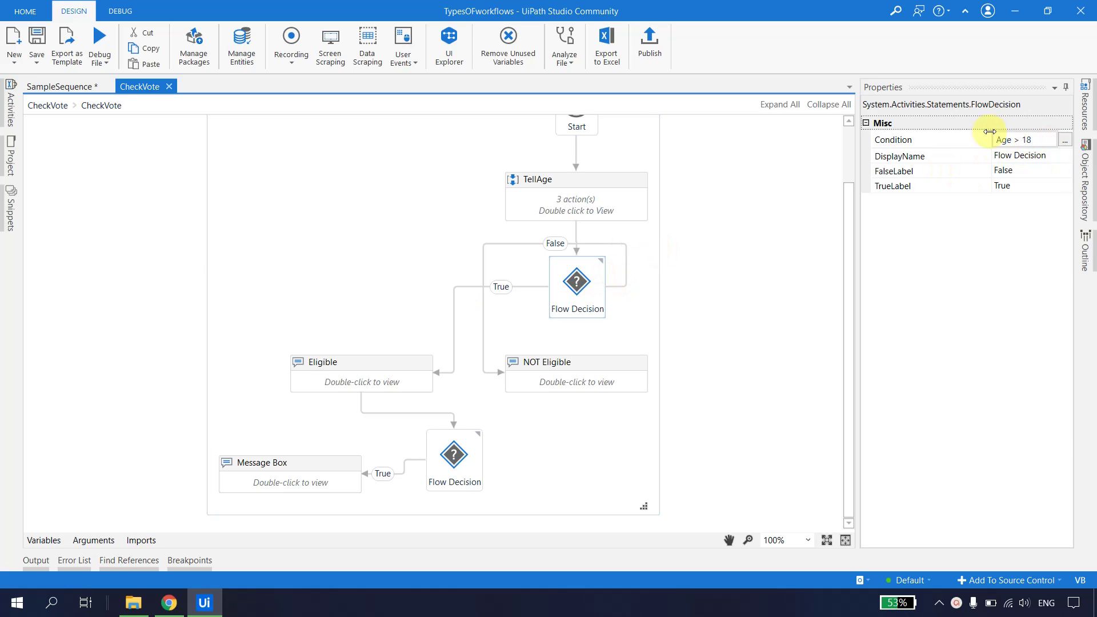
click(1037, 140)
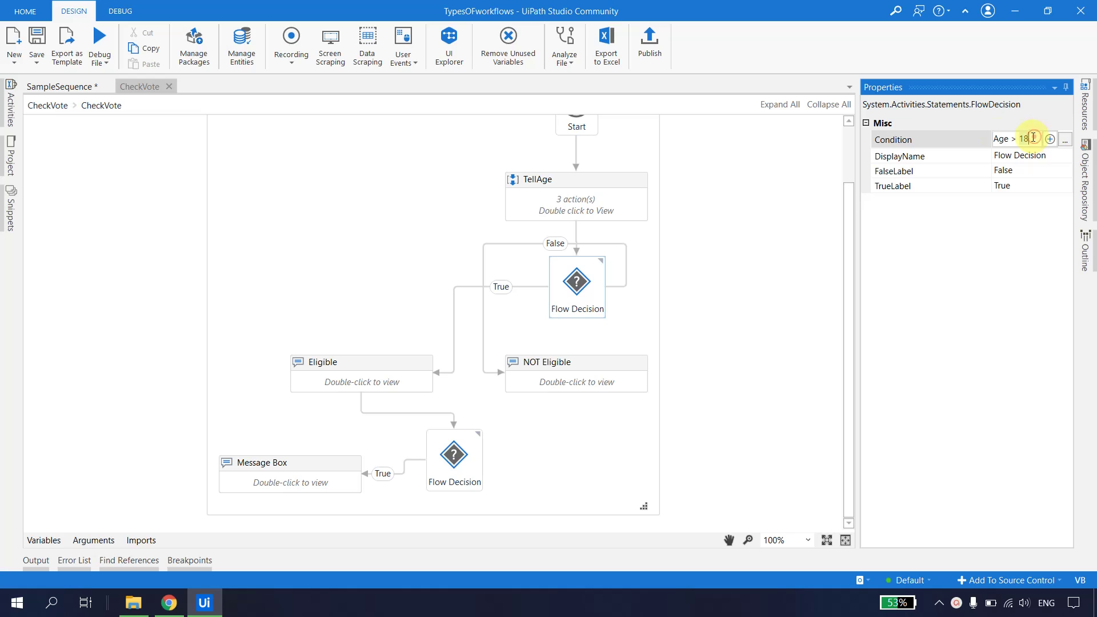
click(824, 274)
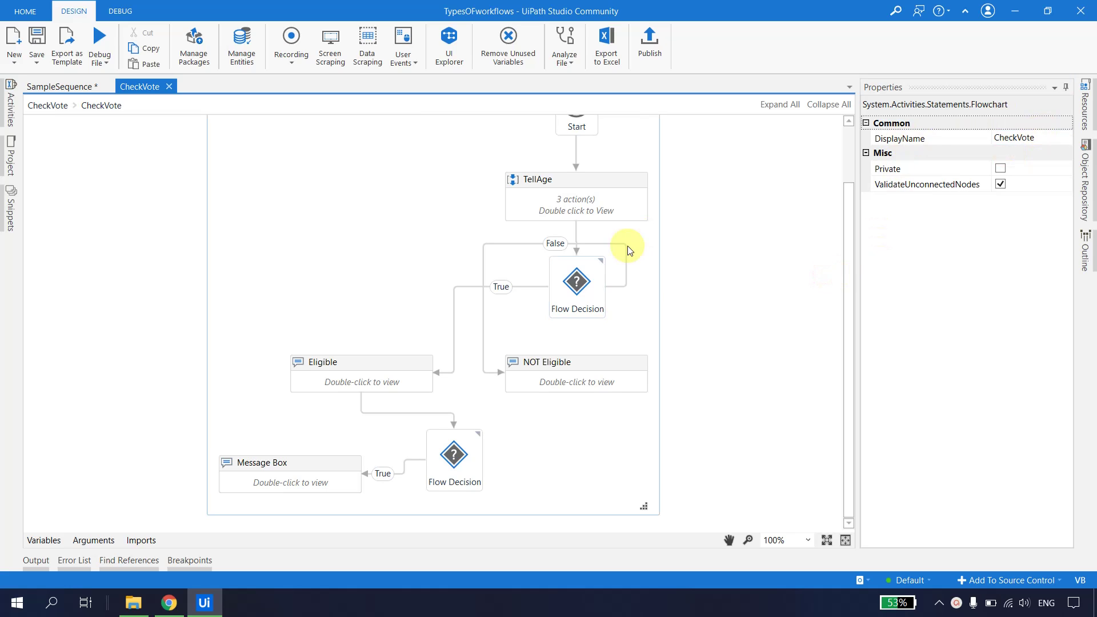
click(588, 273)
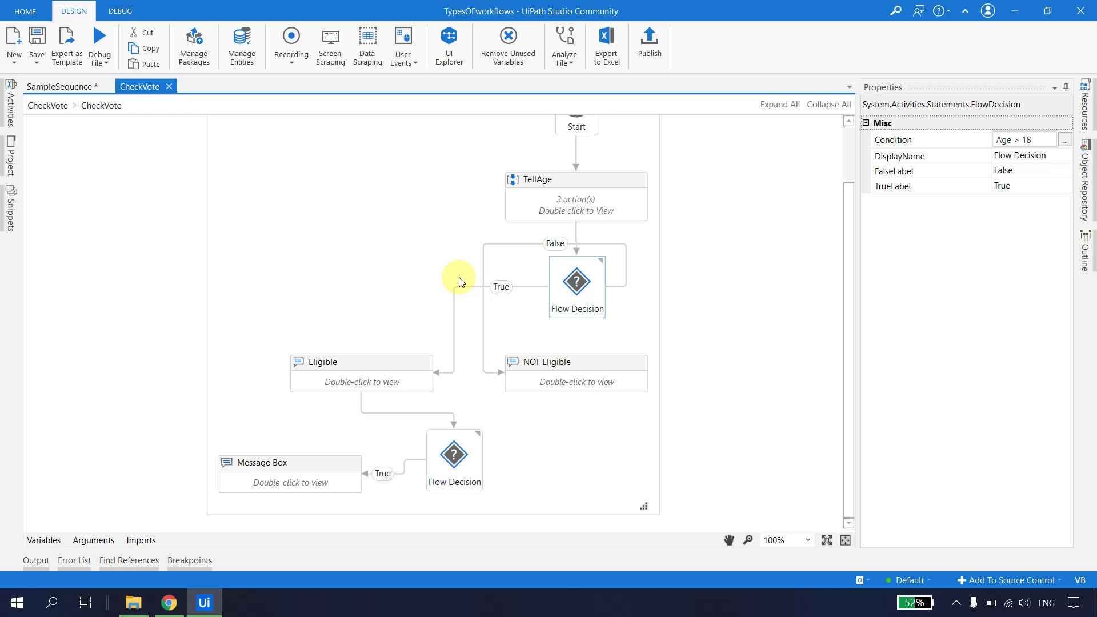
mouse_move(582, 280)
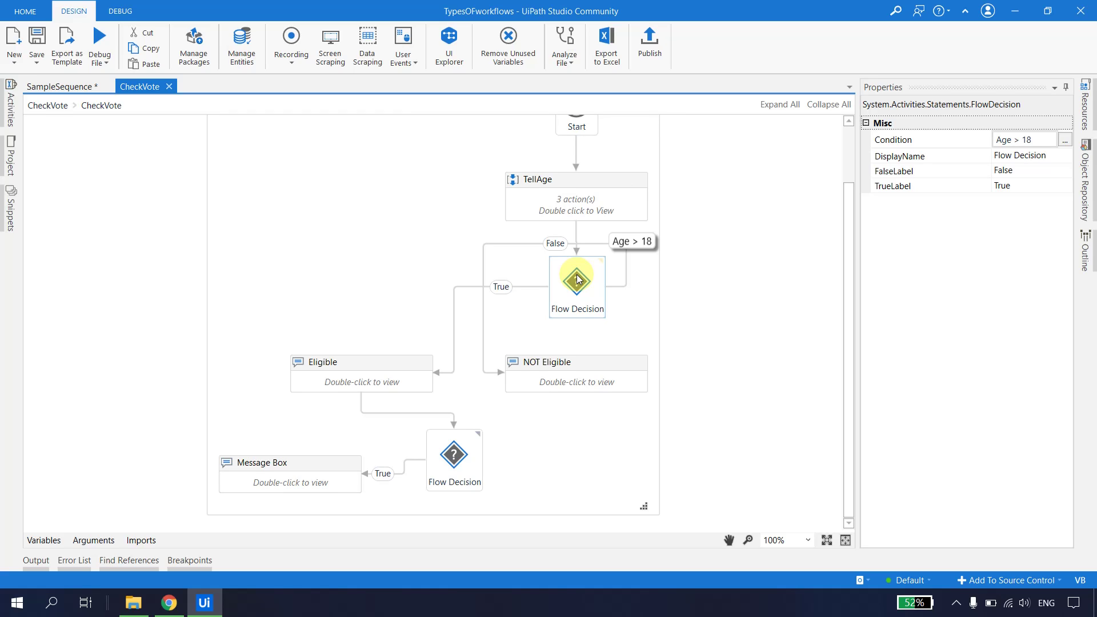
Collapse the Age > 18 If activity in SampleSequence and return to the Flow Decision below TellAge in CheckVote
click(68, 87)
scroll(283, 343, down, 2)
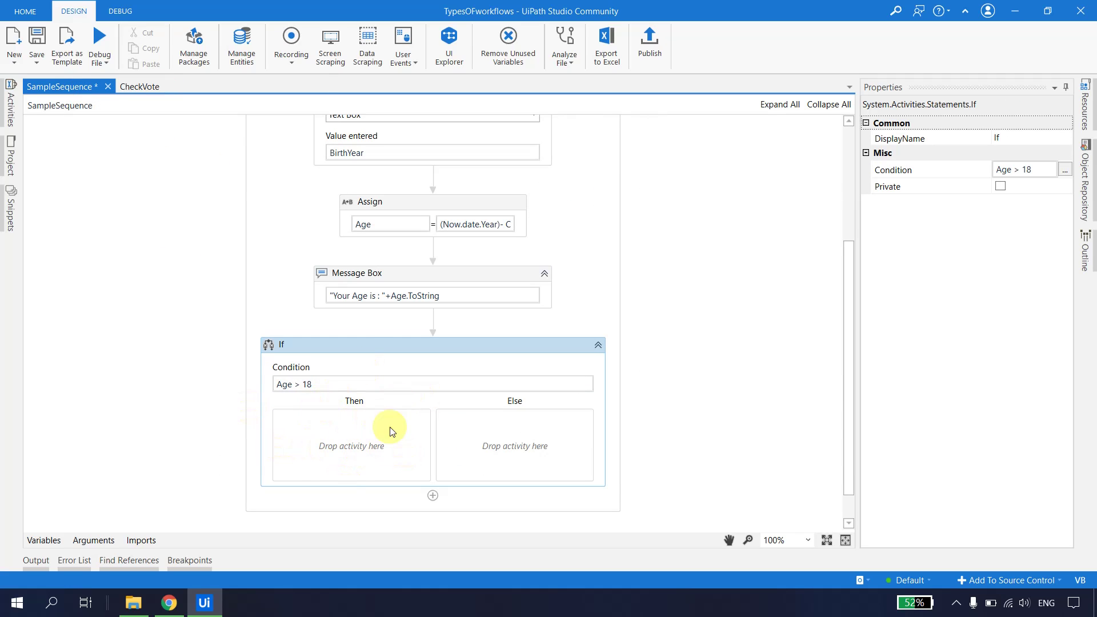
click(598, 345)
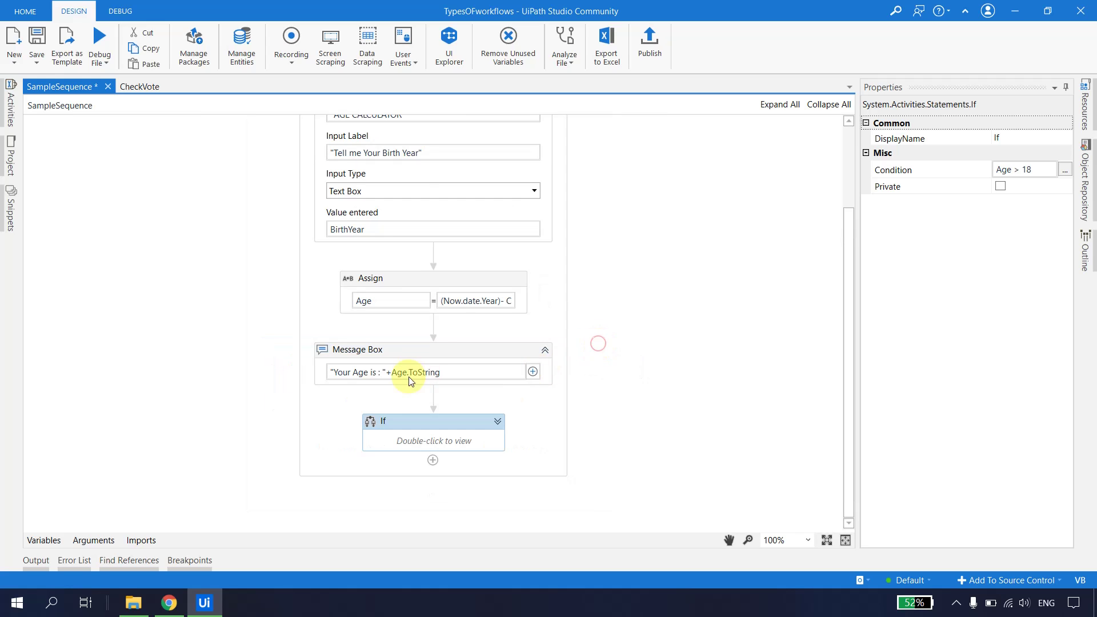
click(139, 86)
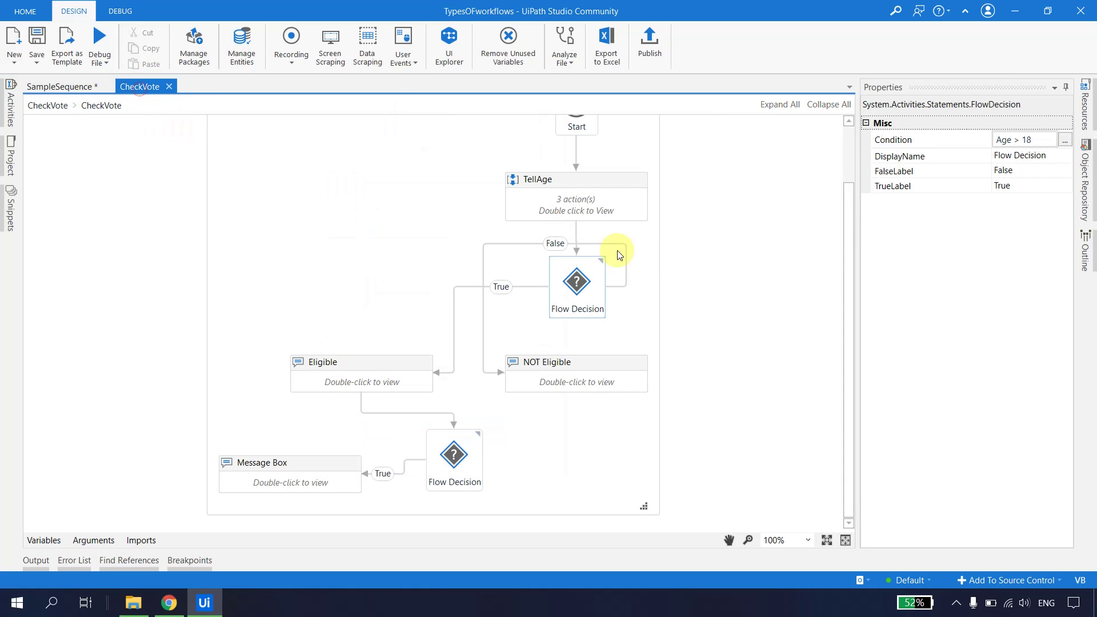
click(574, 283)
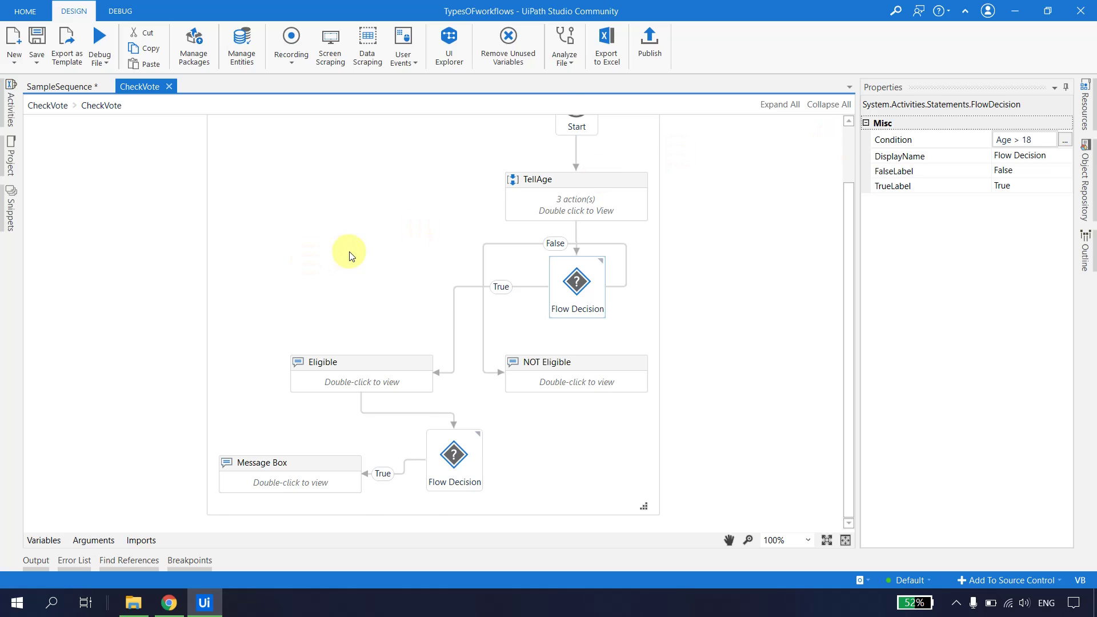
scroll(346, 254, up, 1)
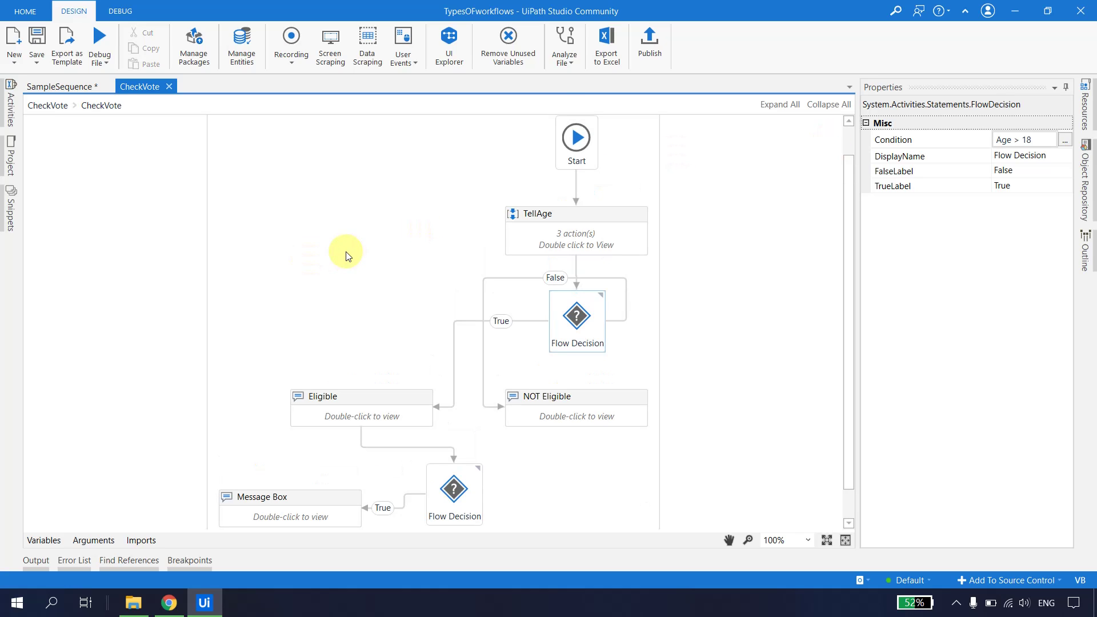
Search the activities for "flowchart" and check the workflow types available for a new file
click(14, 110)
text(f)
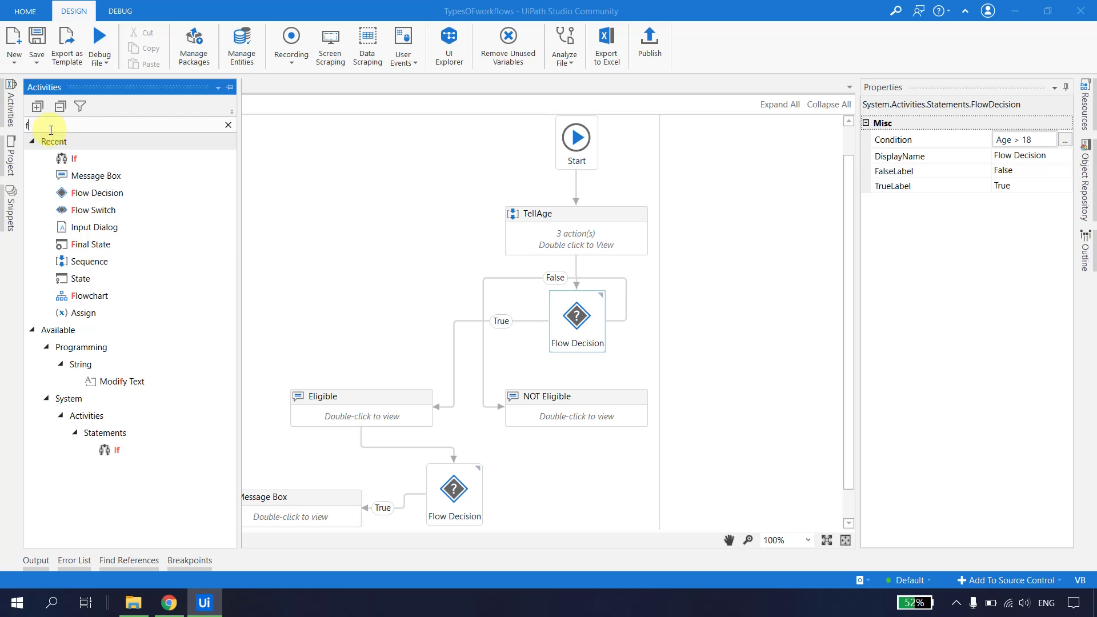
text(lowchart)
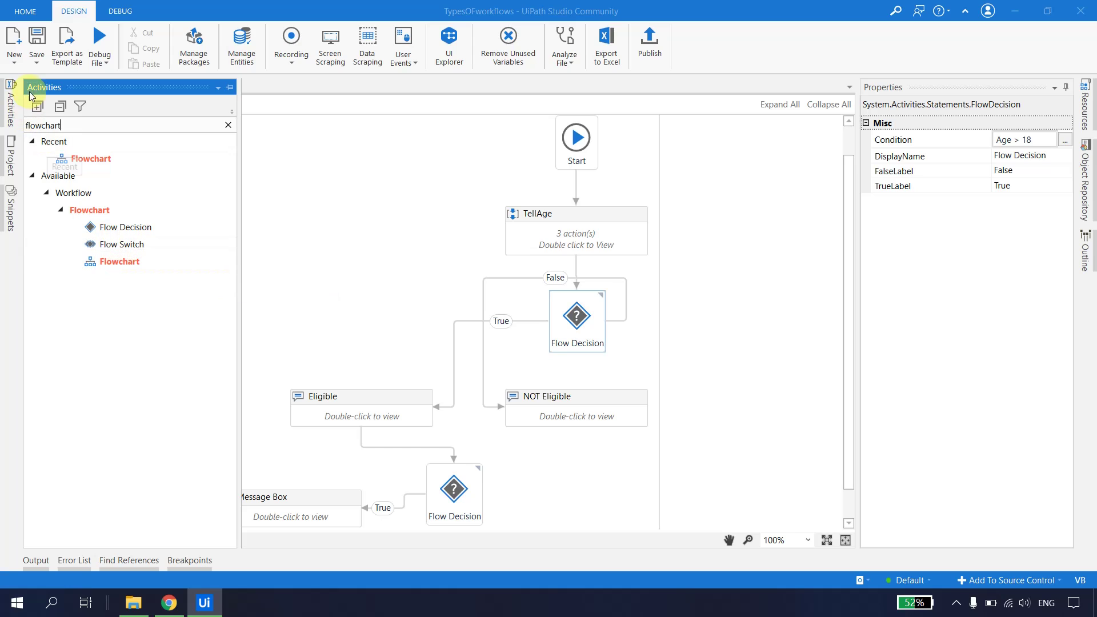
click(14, 64)
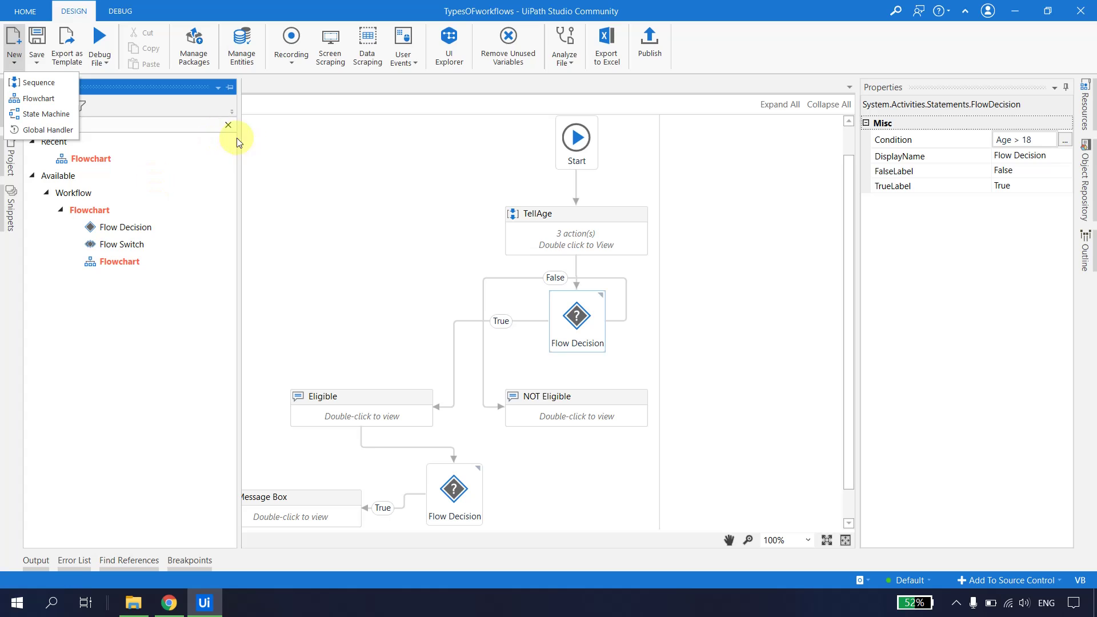
click(229, 125)
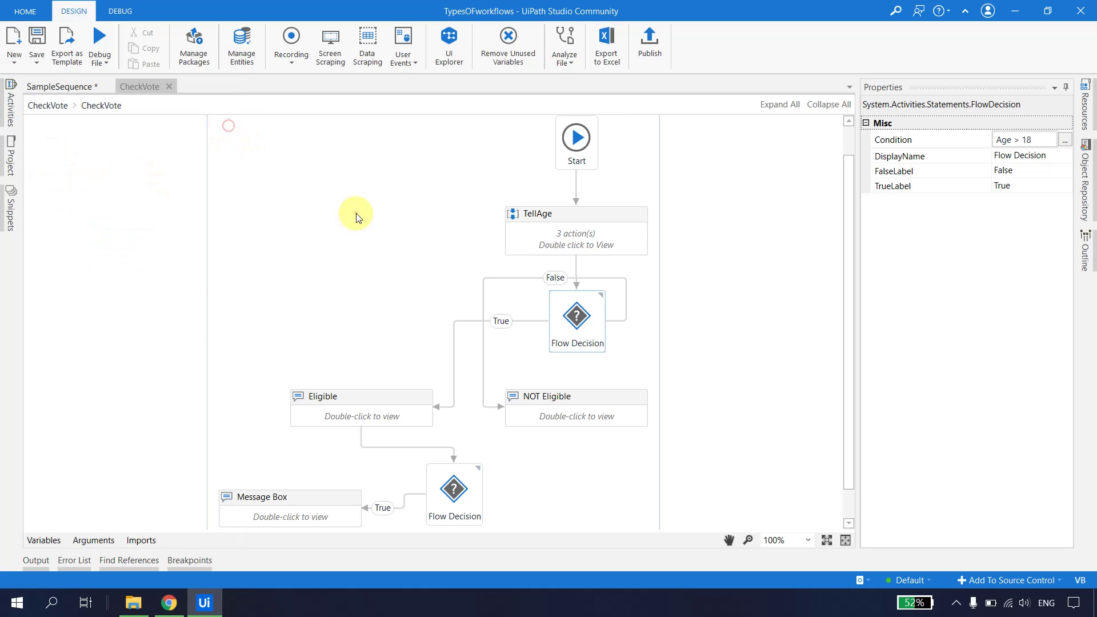
Create a new flowchart workflow named FlowSwitchDemo in the project's default location
click(13, 63)
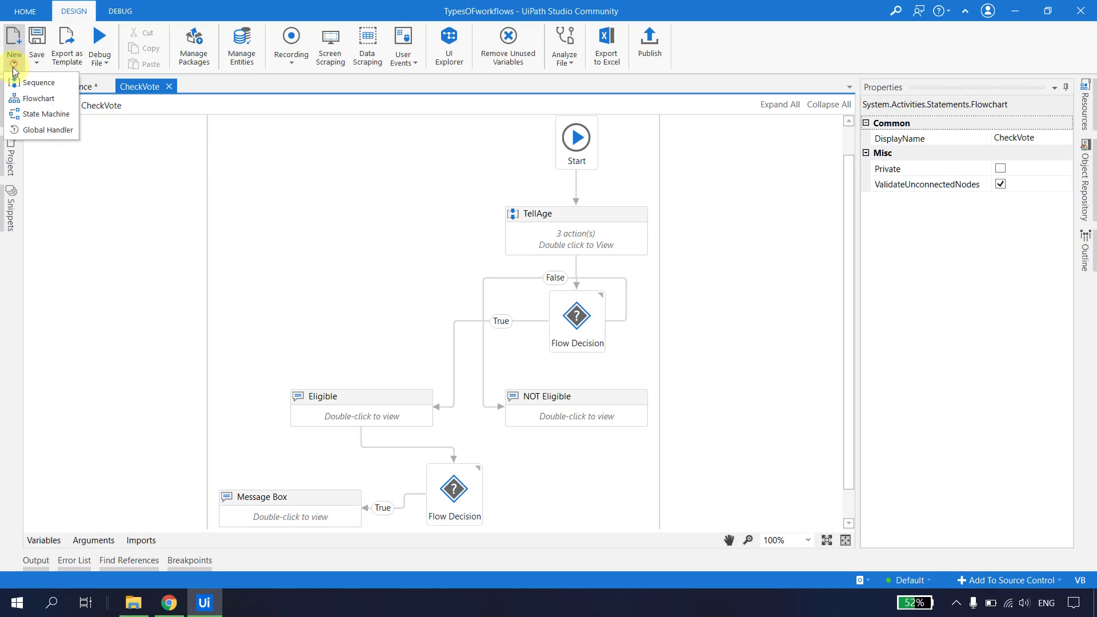
click(41, 99)
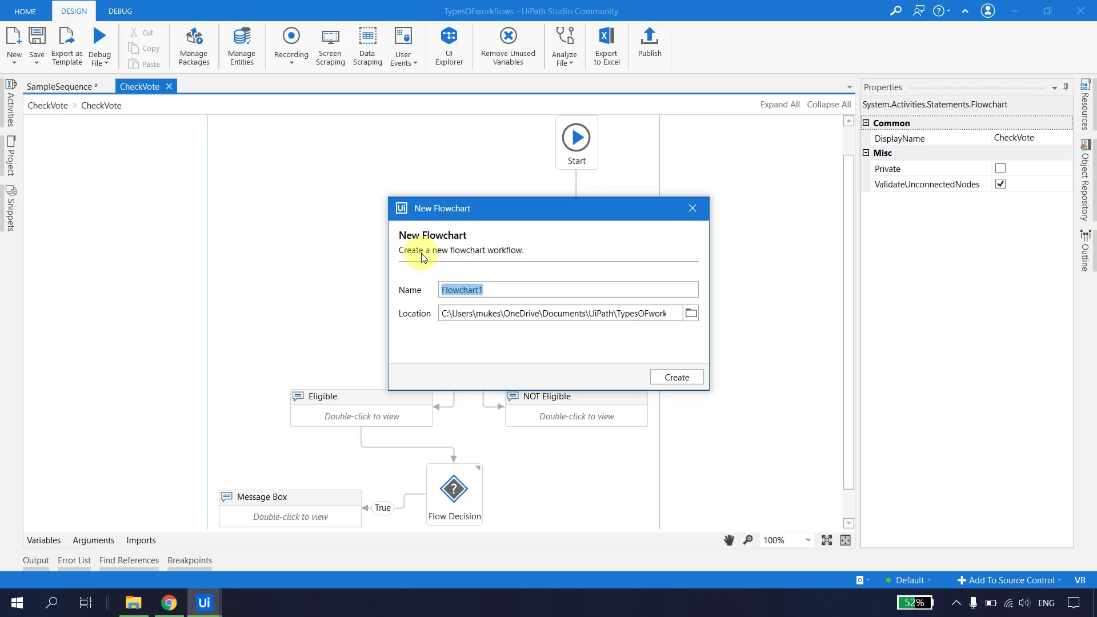
text(Flow)
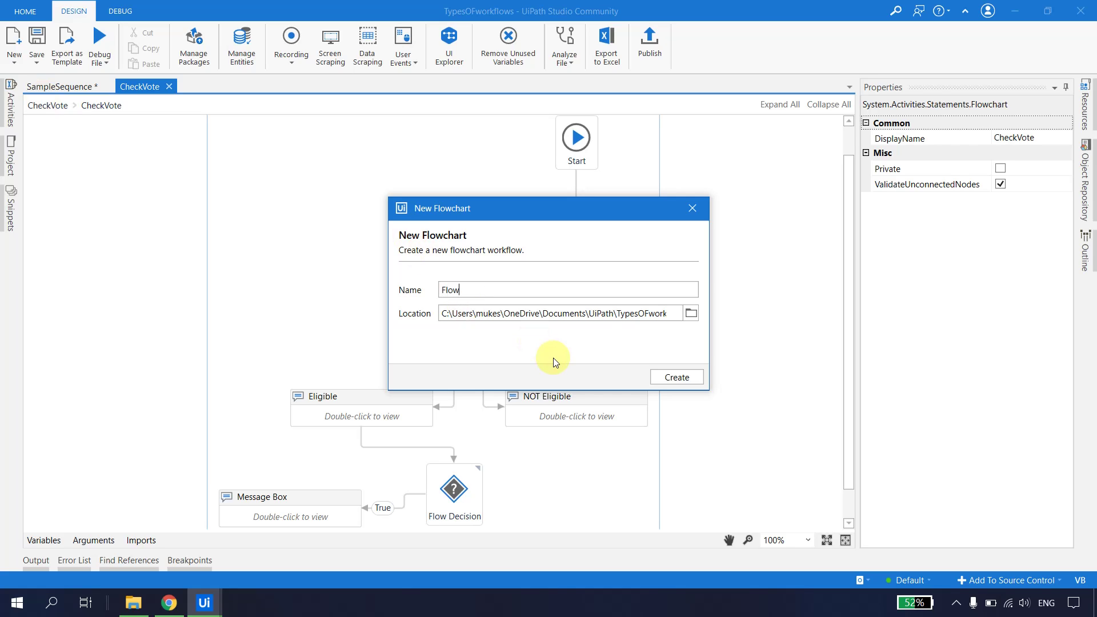
text(SwitchDemo)
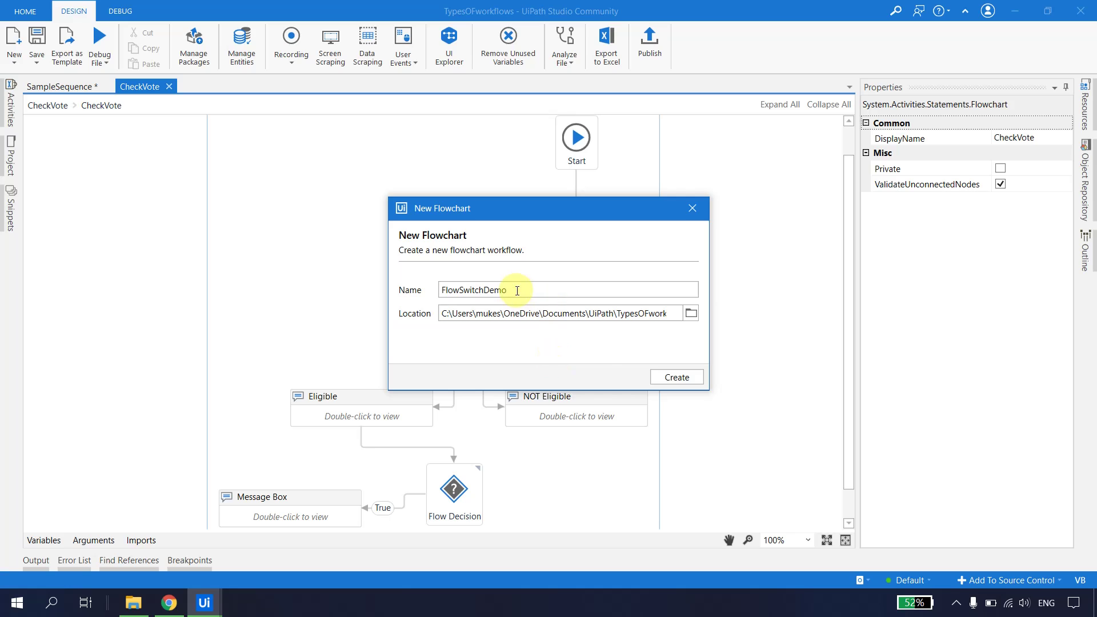
click(678, 379)
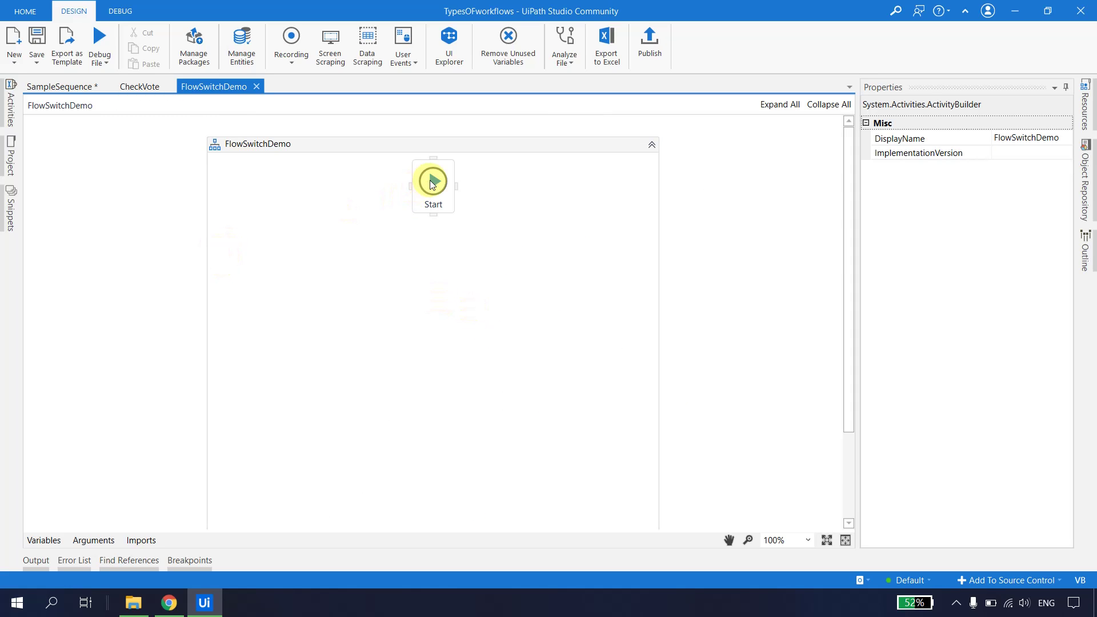
Revisit the CheckVote flowchart and the If activity in SampleSequence, and return to FlowSwitchDemo
click(10, 108)
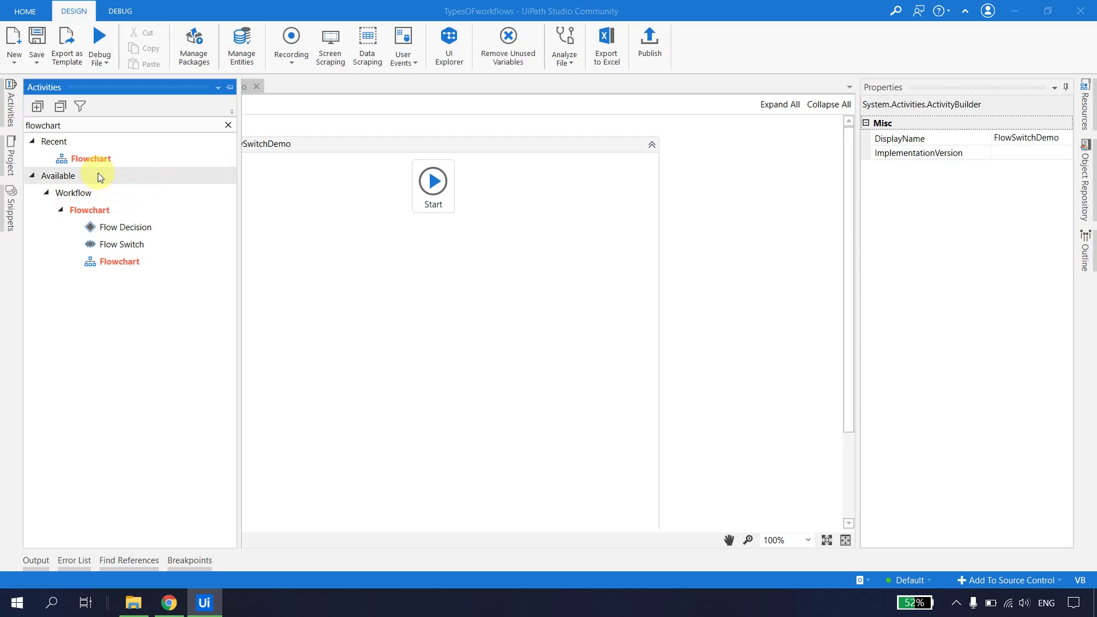
click(333, 233)
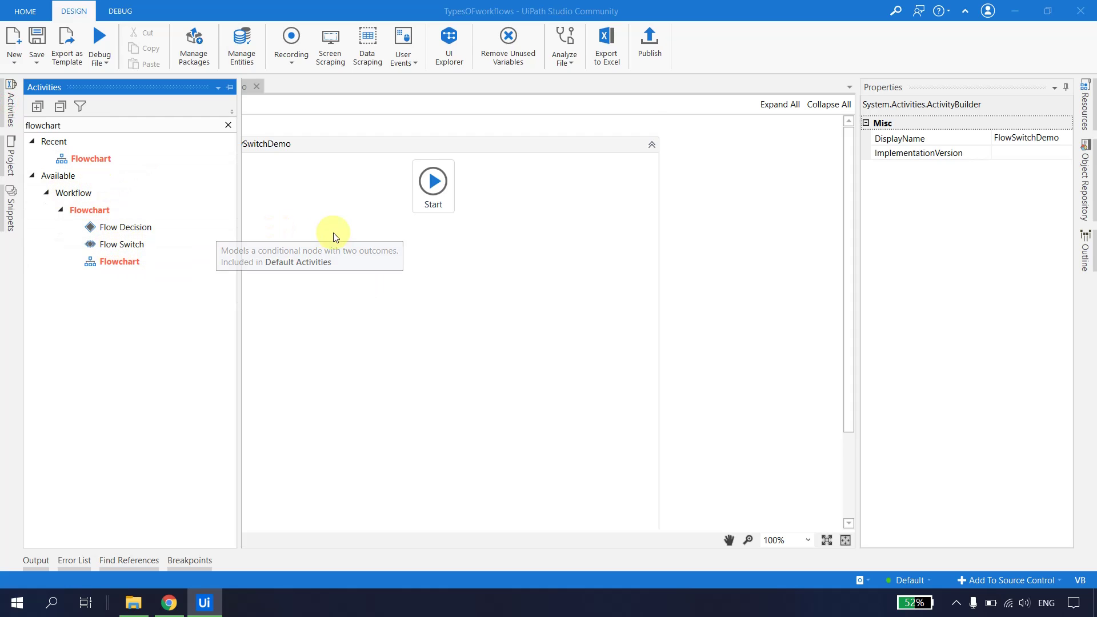
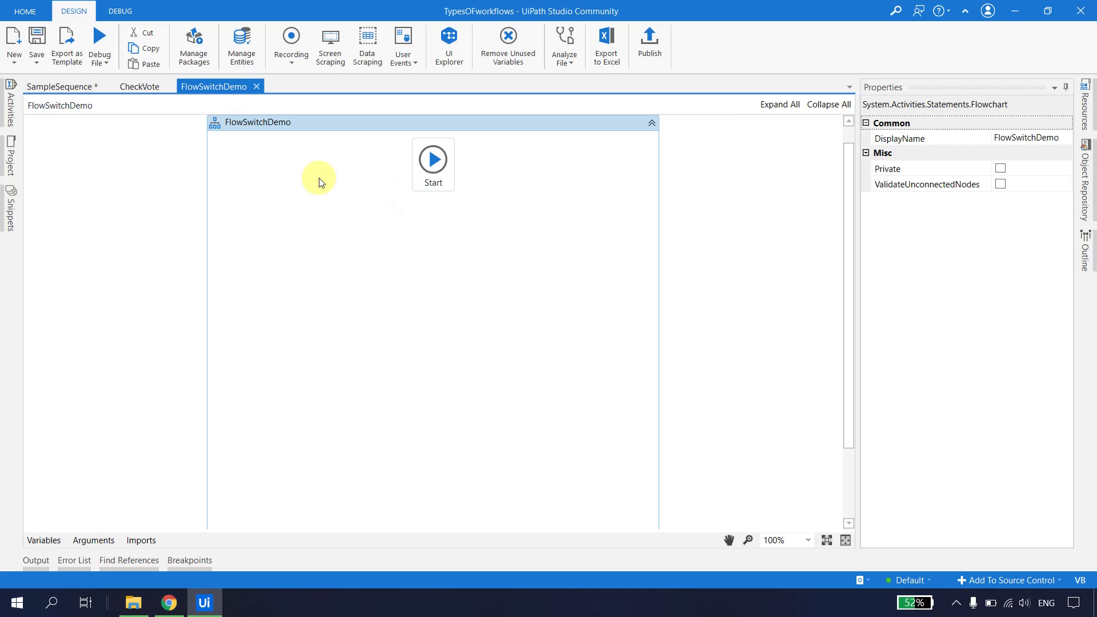
click(128, 87)
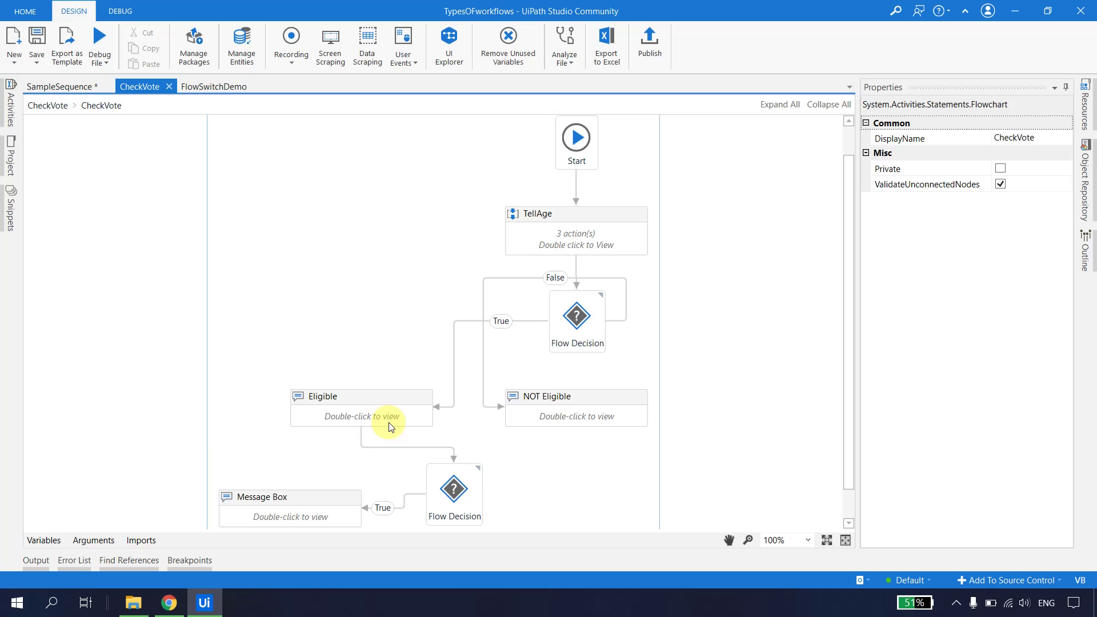
click(57, 88)
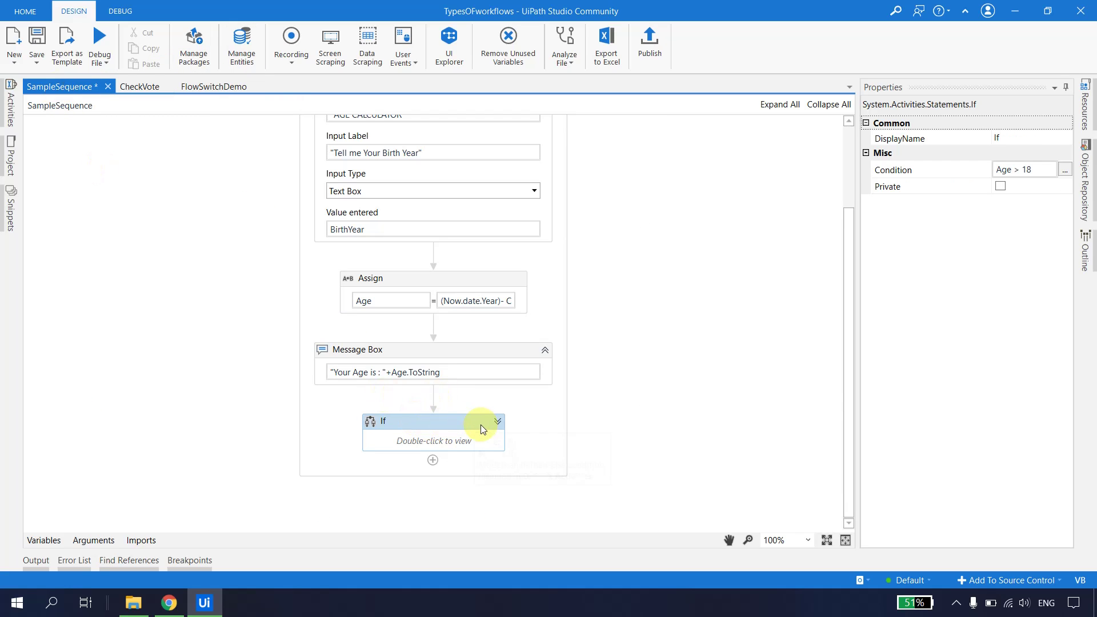
click(214, 86)
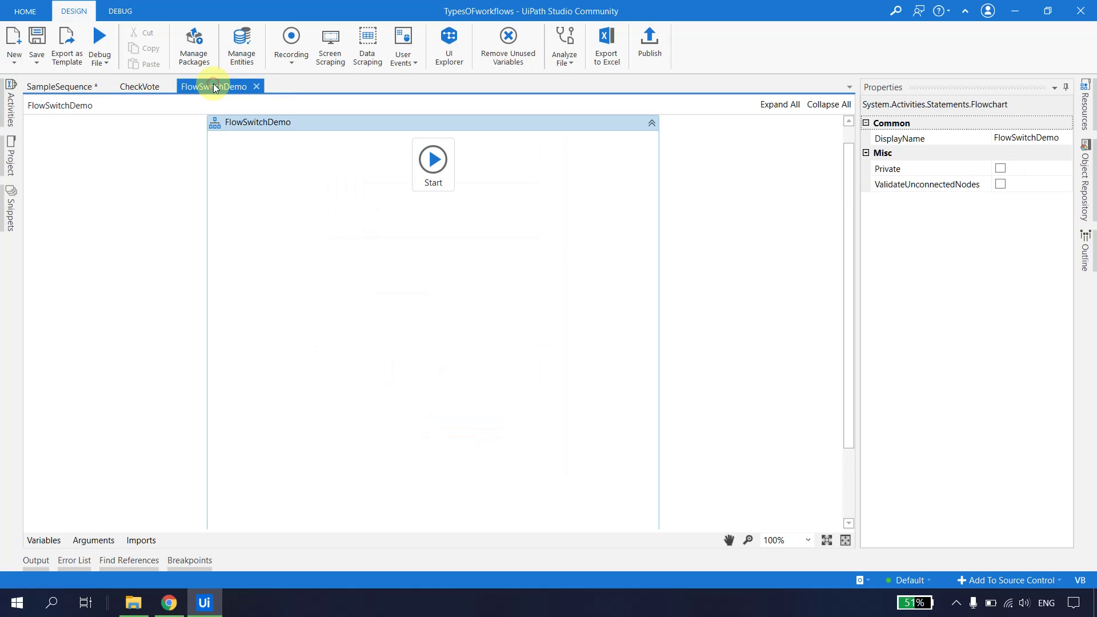
Search the activities for "input" and add an Input Dialog connected below Start in the FlowSwitchDemo flowchart
click(10, 102)
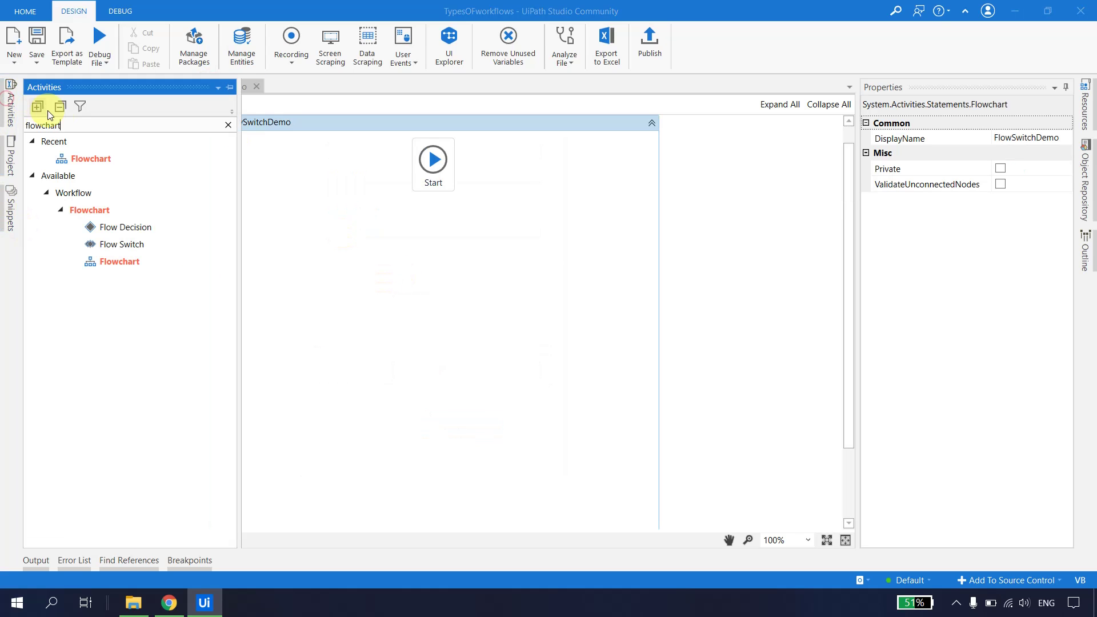
double_click(58, 122)
text(inp)
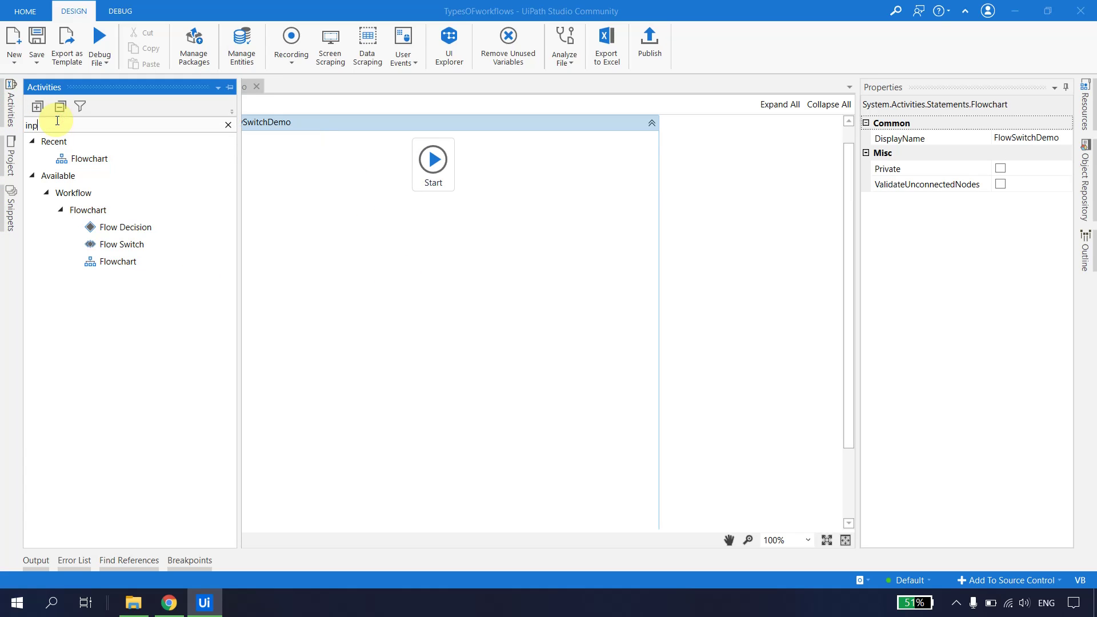
text(ut)
drag(96, 159, 432, 223)
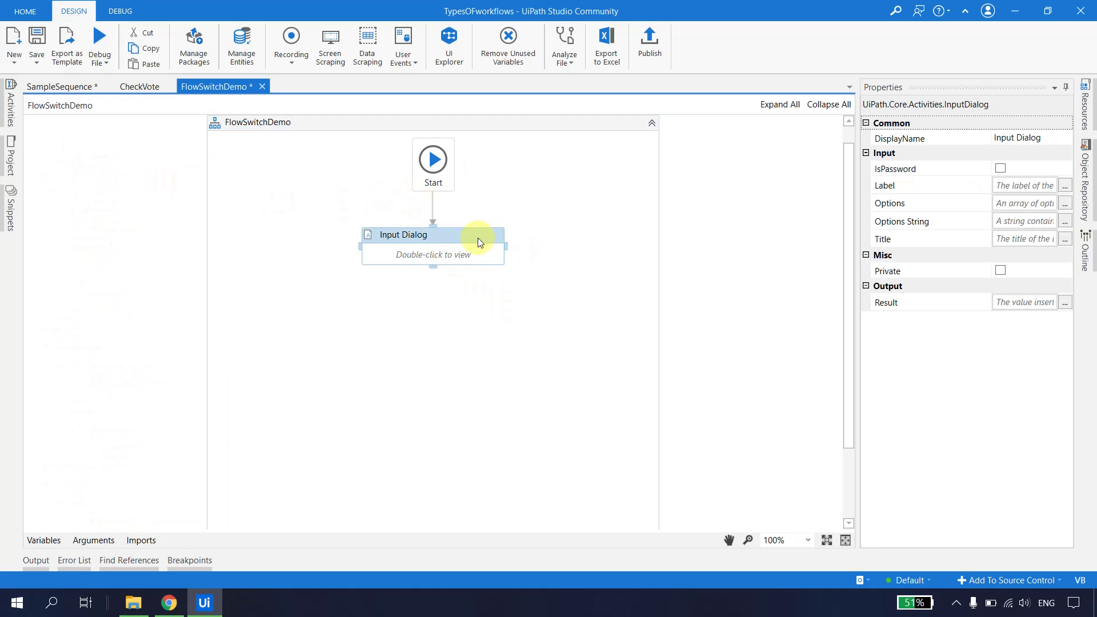
Open the Input Dialog and set both its dialog title and its input label to "Enter Number"
click(450, 233)
double_click(449, 233)
click(423, 275)
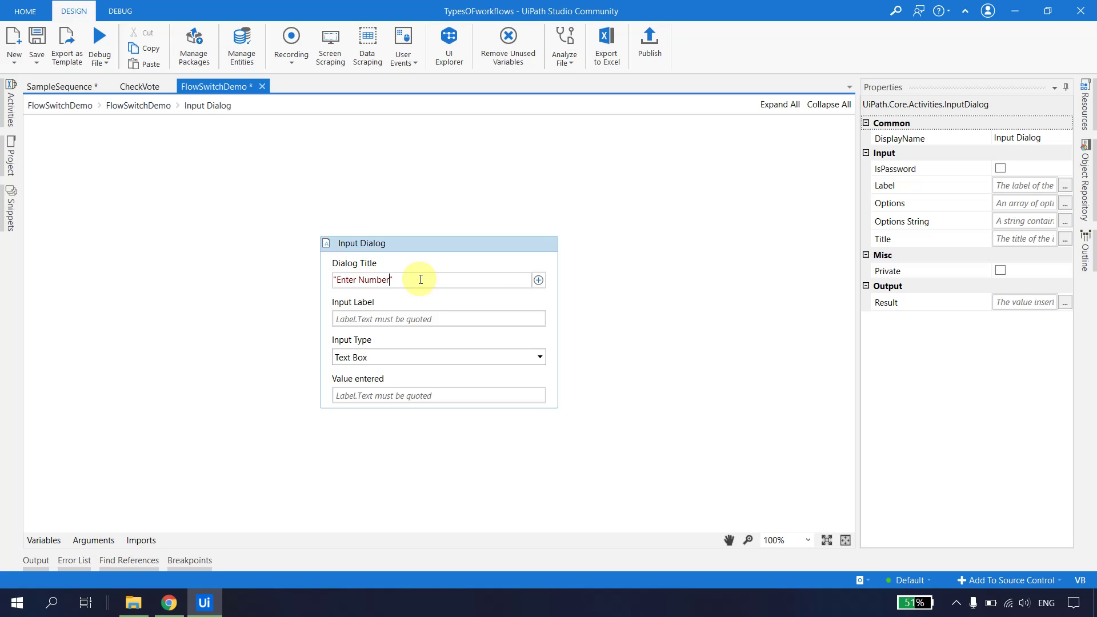
triple_click(410, 285)
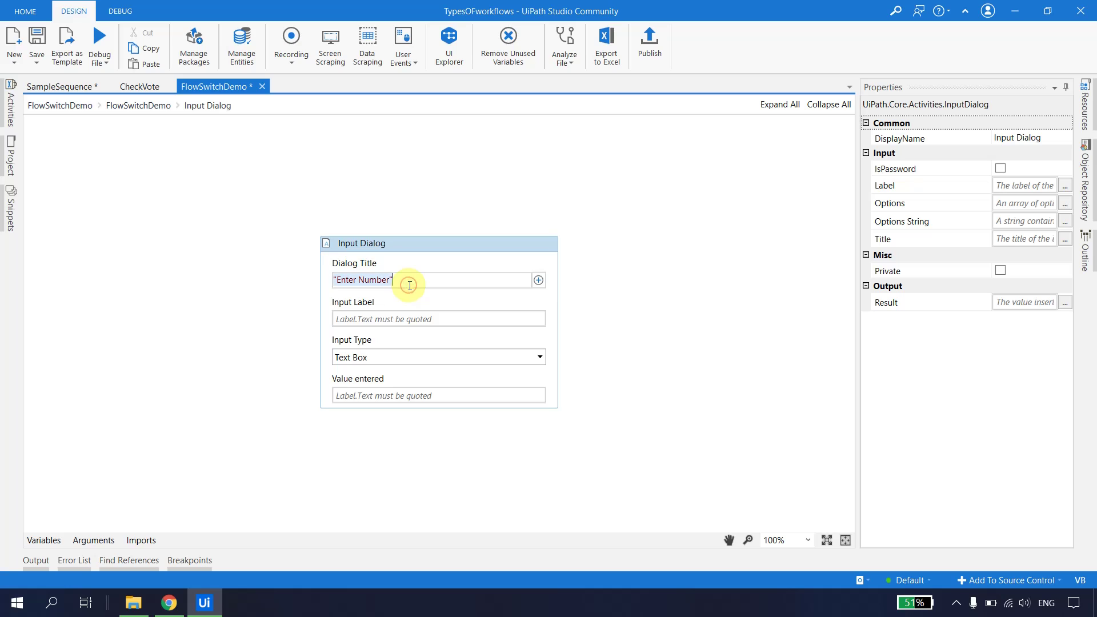
key(ctrl+c)
click(397, 318)
key(ctrl+v)
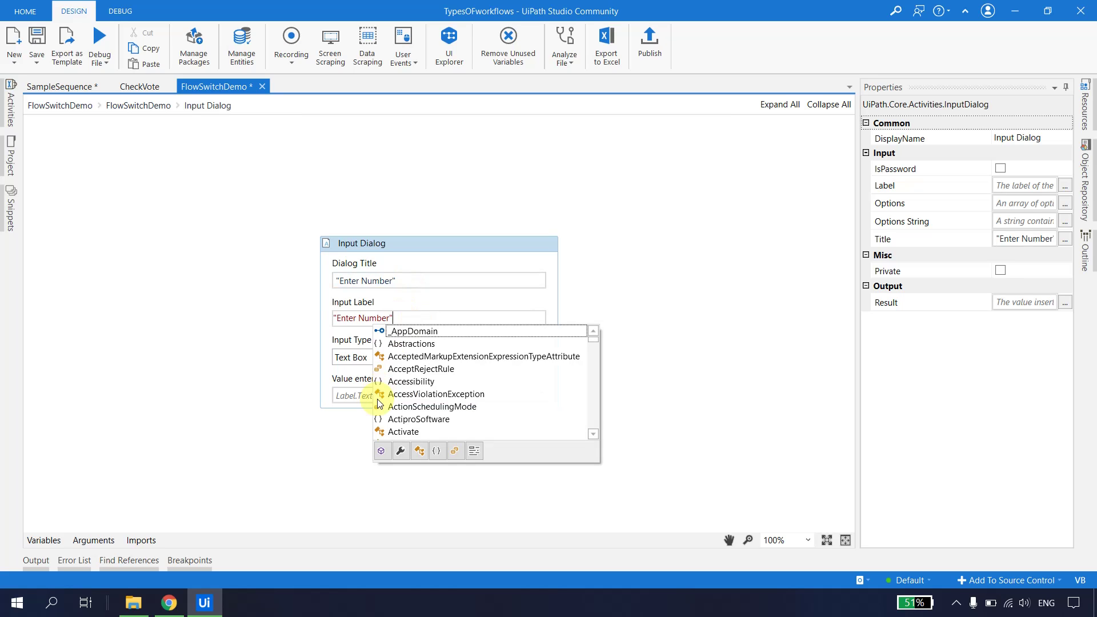
Create a variable named Num to store the value entered in the Input Dialog
click(352, 395)
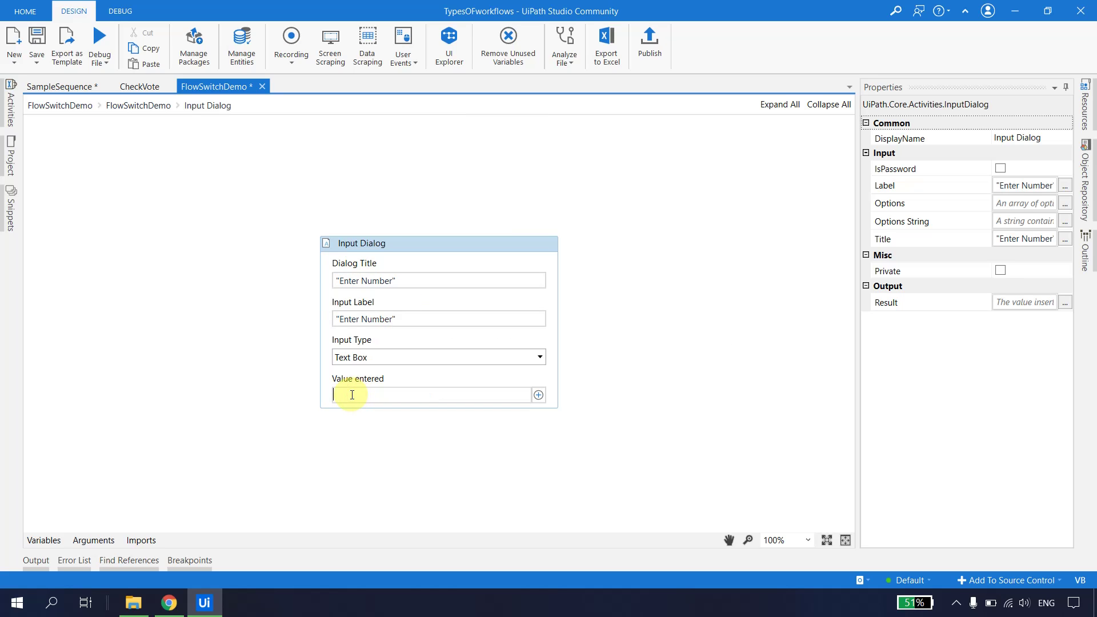
key(ctrl+k)
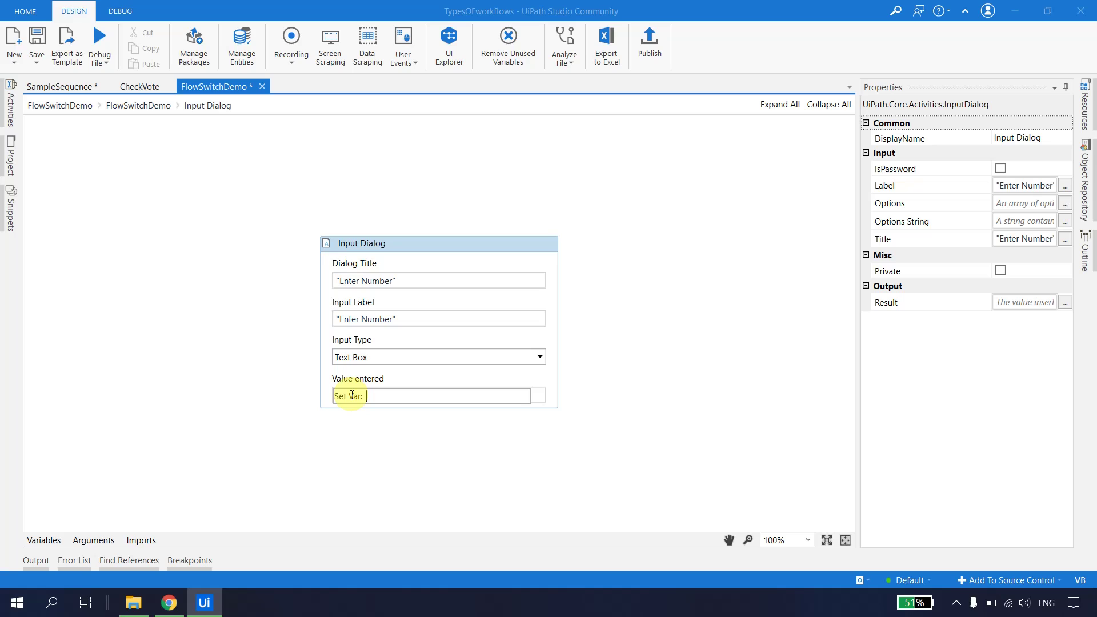
text(NU)
key(BackSpace)
key(BackSpace)
text(um)
key(Return)
click(737, 329)
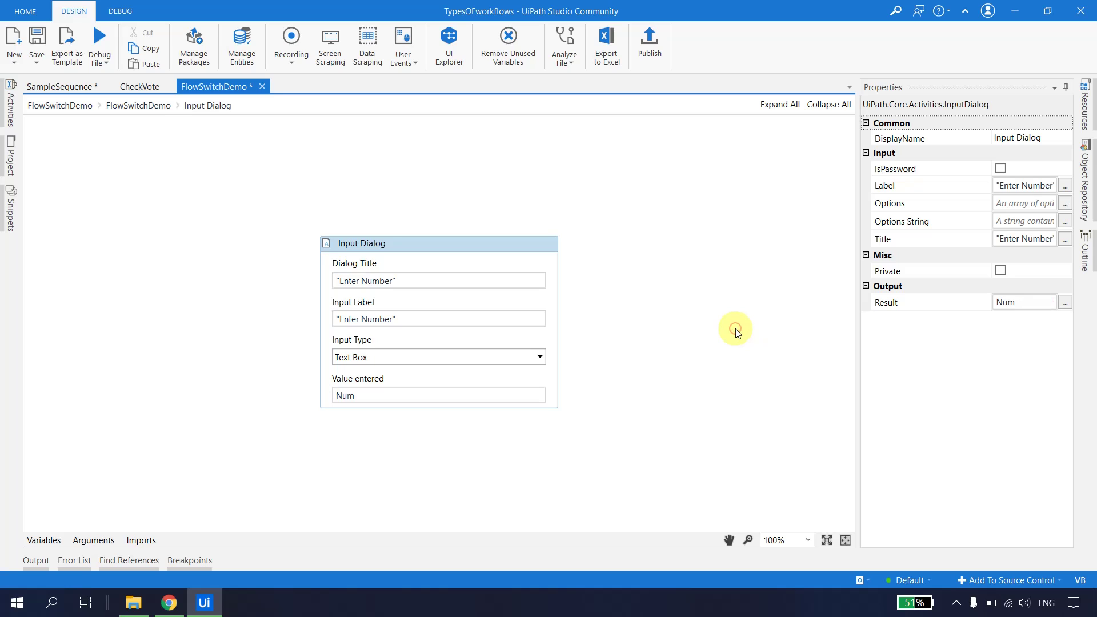
Return to the FlowSwitchDemo flowchart, change the Num variable's type to Int32 and save the workflow
click(139, 105)
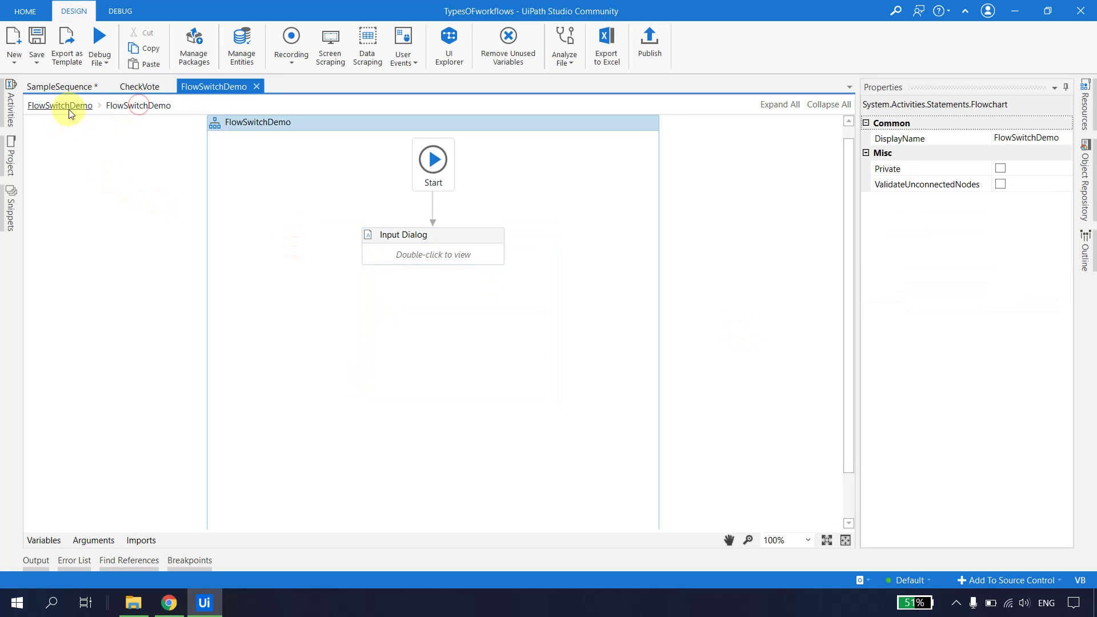
click(462, 235)
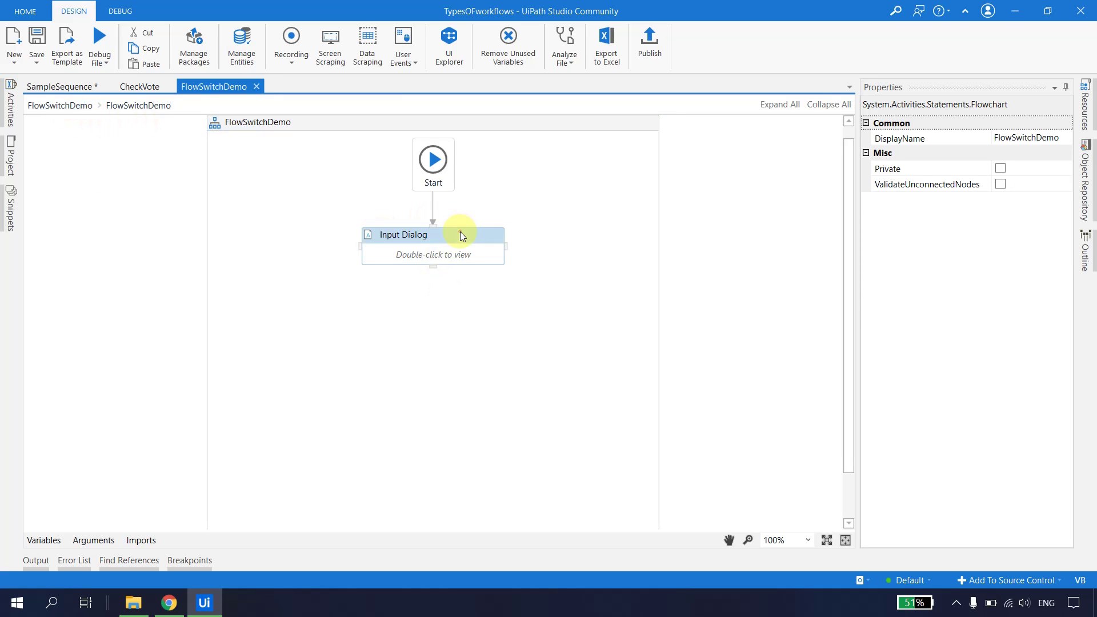
click(44, 540)
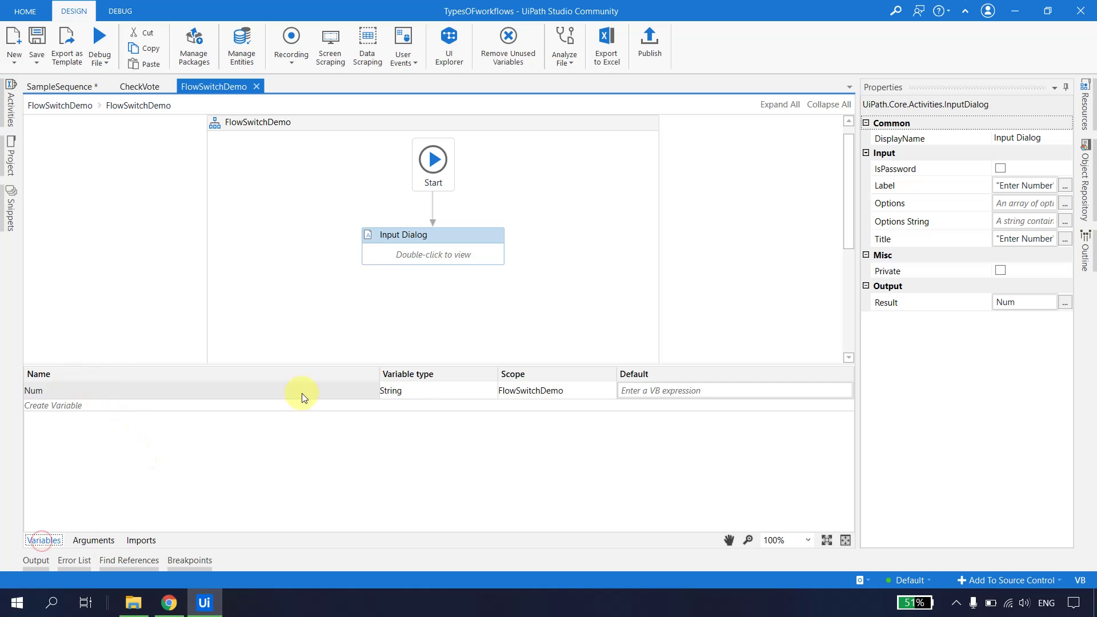
click(412, 391)
click(412, 390)
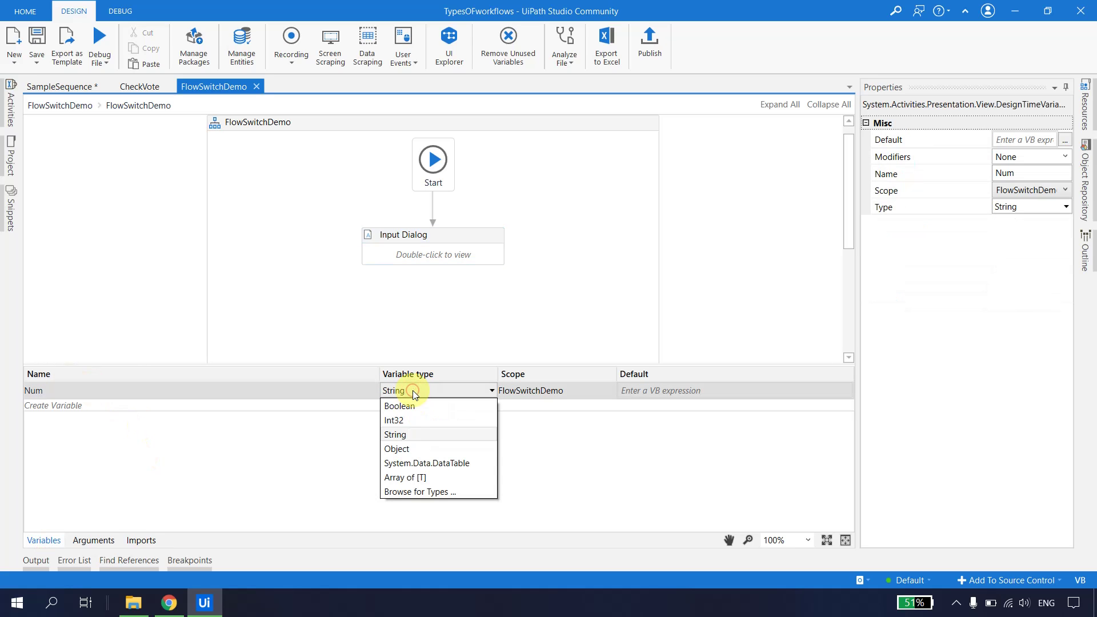
click(402, 421)
click(575, 284)
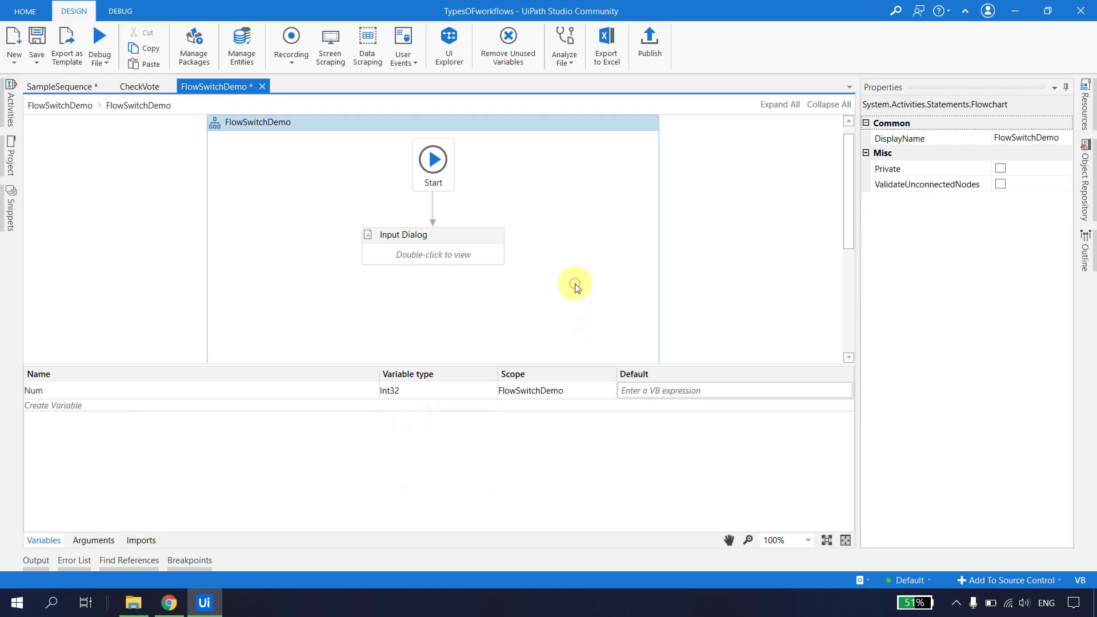
key(ctrl+s)
click(37, 541)
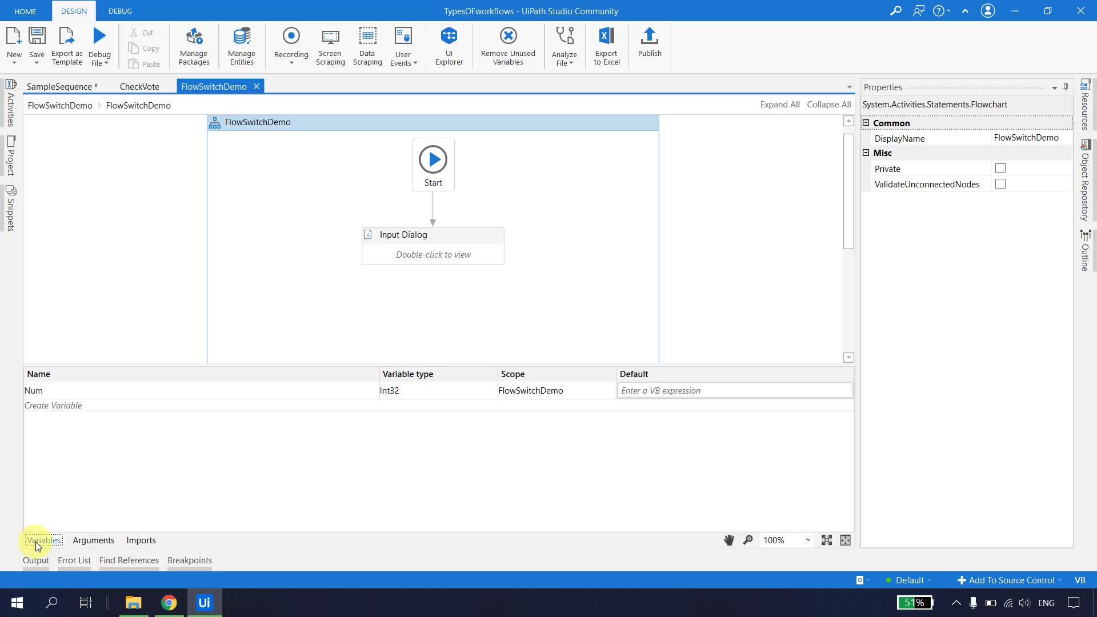
click(36, 541)
Clear the activities search and add a Flow Switch connected below the Input Dialog
click(451, 239)
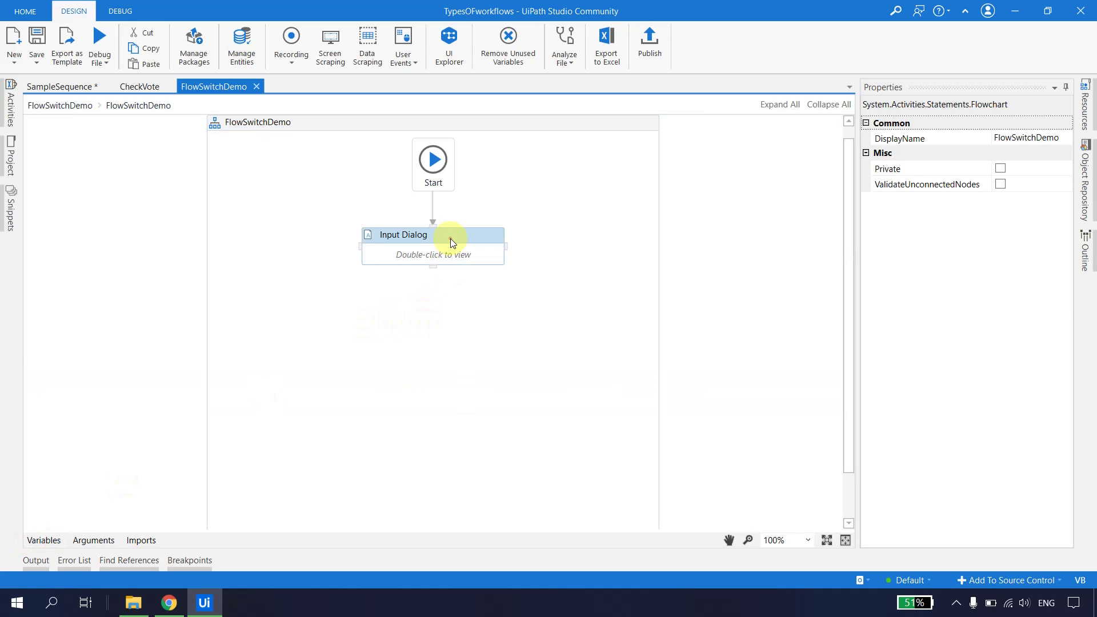
click(2, 120)
click(52, 126)
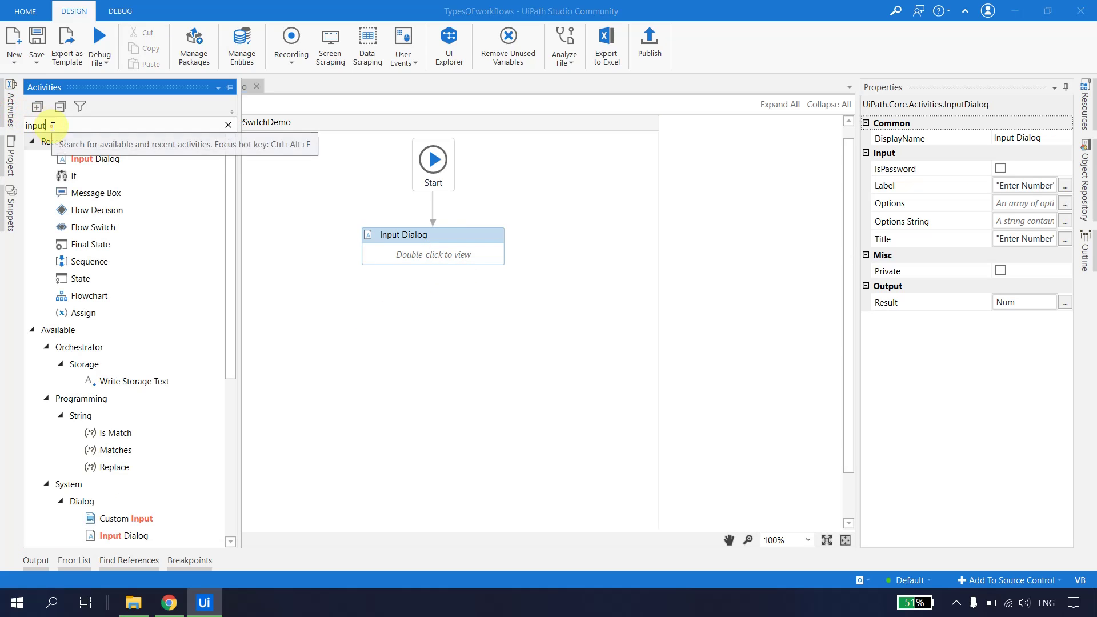
key(BackSpace)
key(BackSpace)
key(BackSpace)
key(BackSpace)
key(BackSpace)
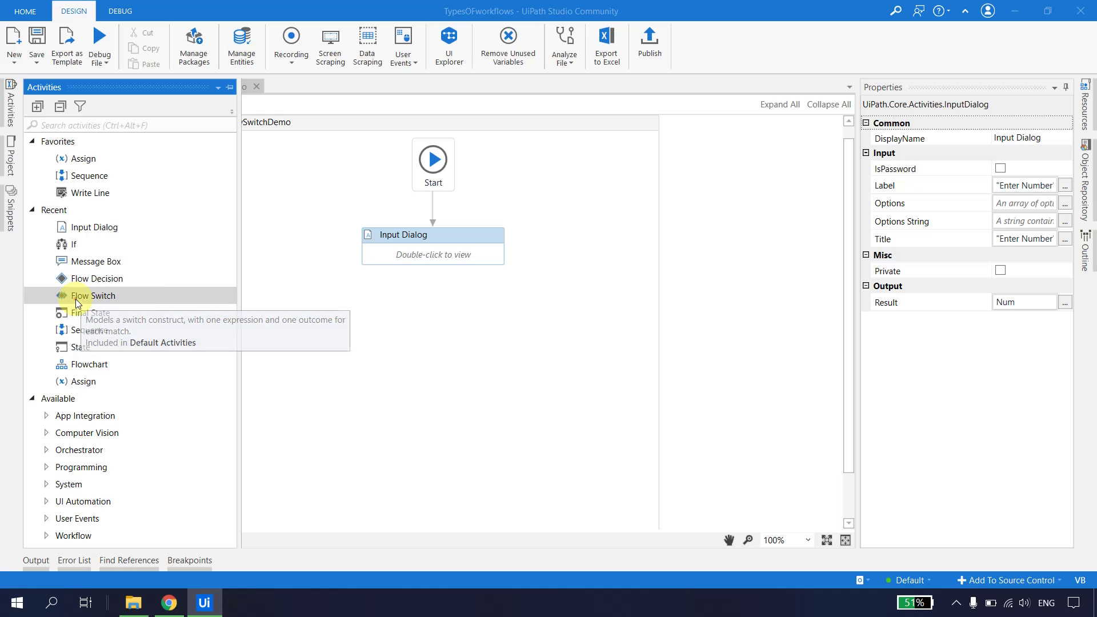
drag(76, 298, 433, 284)
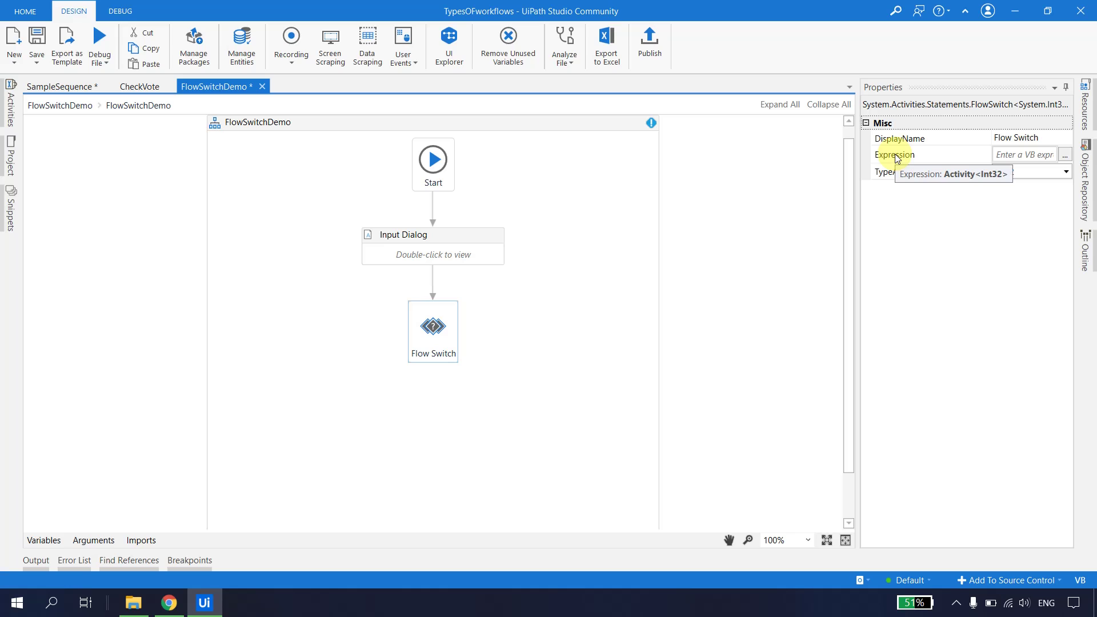
Examine the Flow Switch's Expression property and the data types available for its TypeArgument
click(1032, 174)
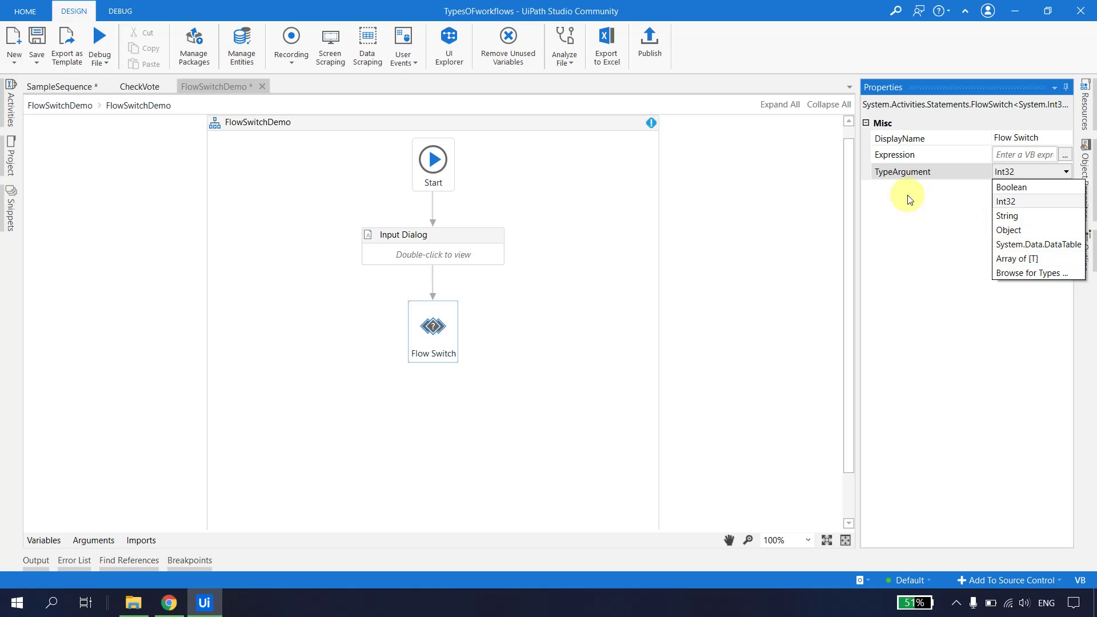
click(957, 223)
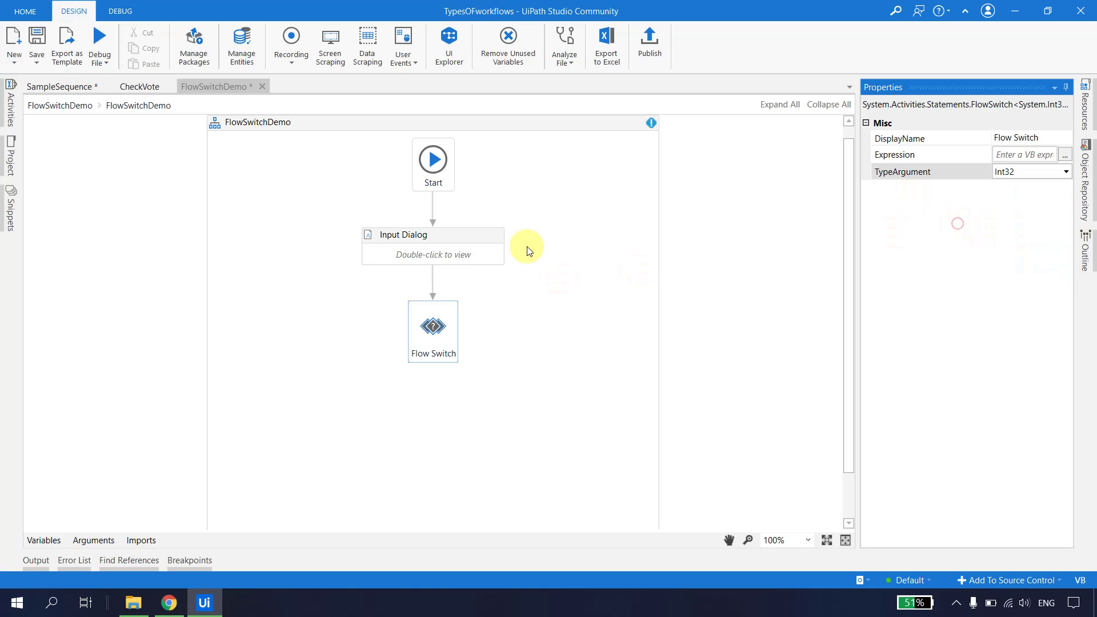
click(464, 233)
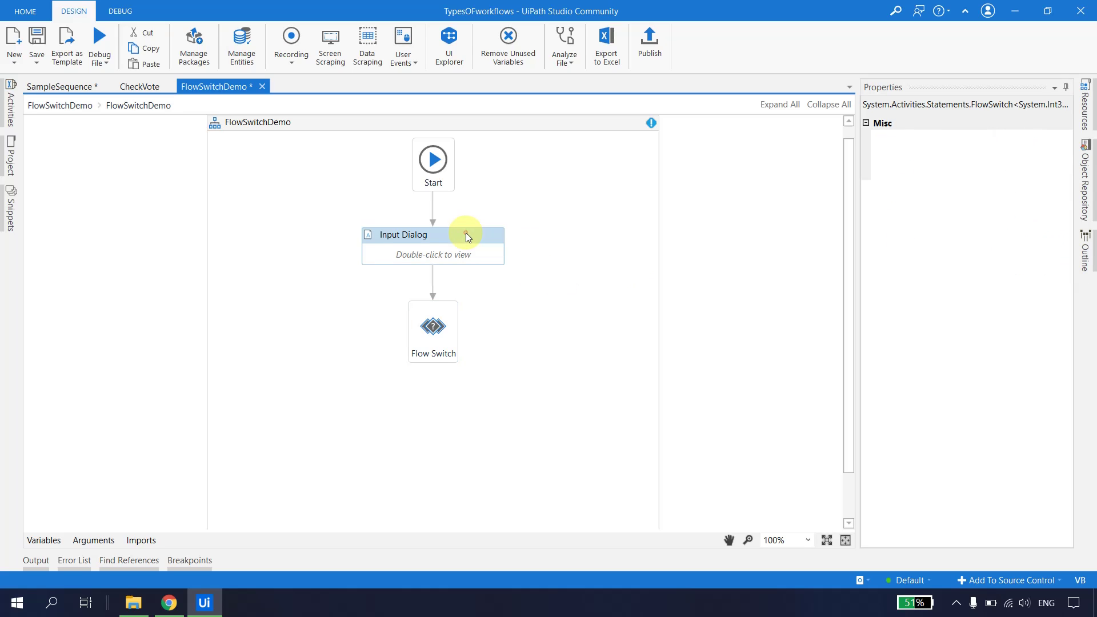
click(433, 339)
click(1032, 166)
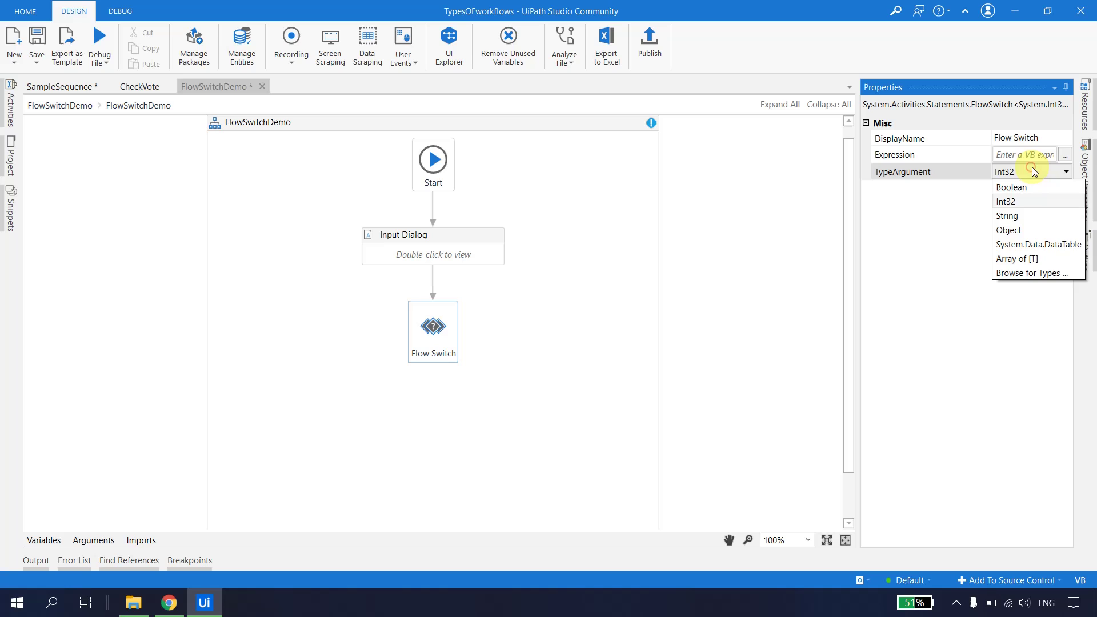
click(945, 237)
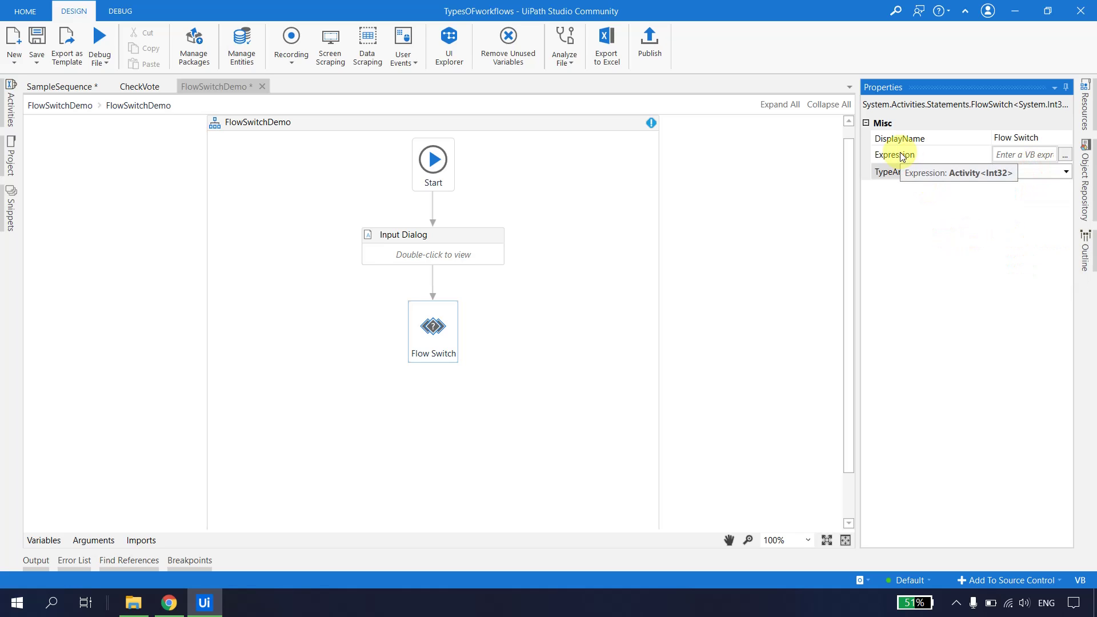
Try String as the Flow Switch's TypeArgument and set it back to Int32
click(1011, 173)
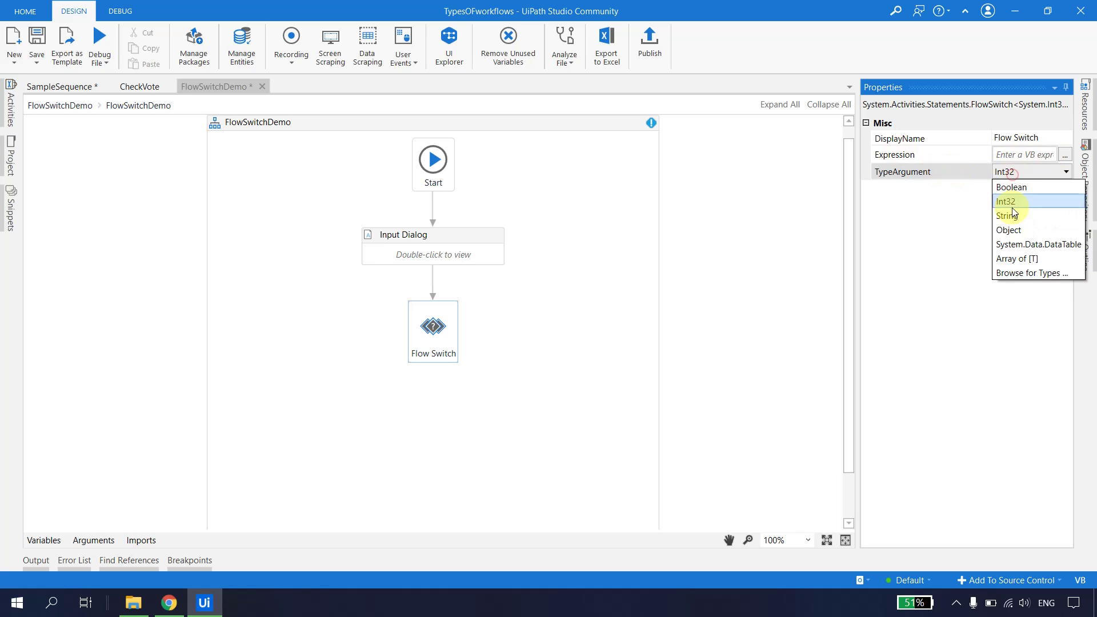
click(1016, 220)
click(944, 212)
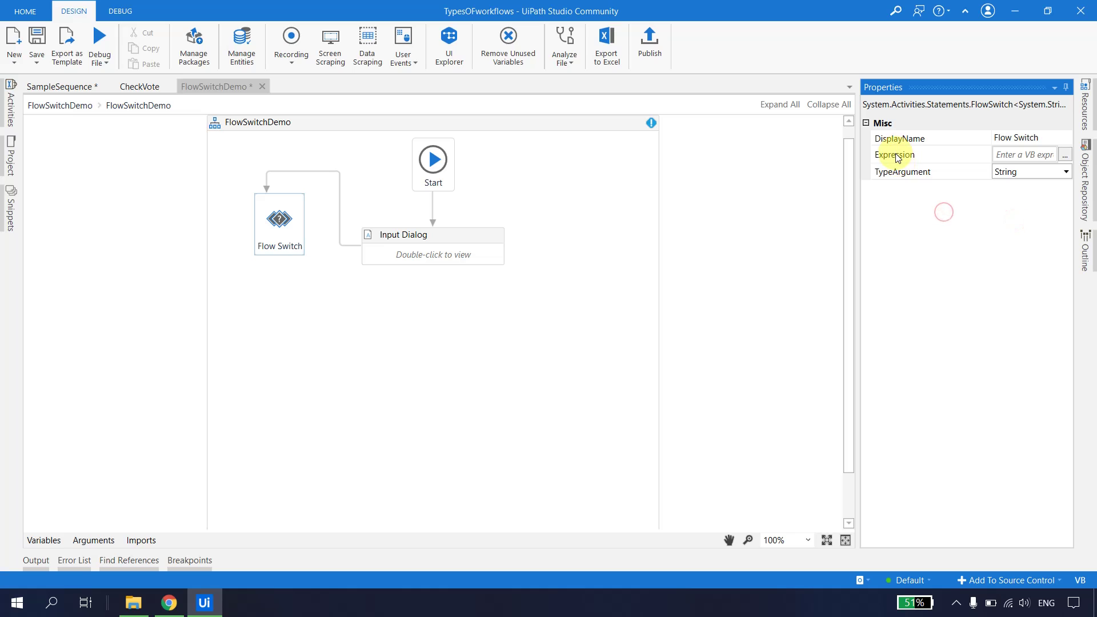
click(1033, 168)
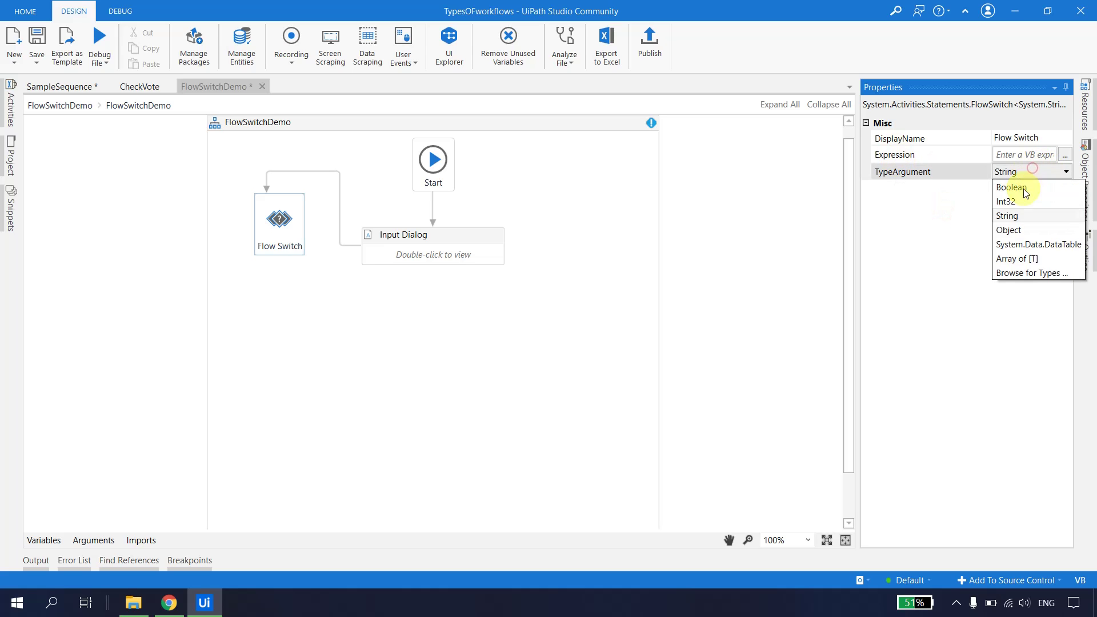
click(1019, 201)
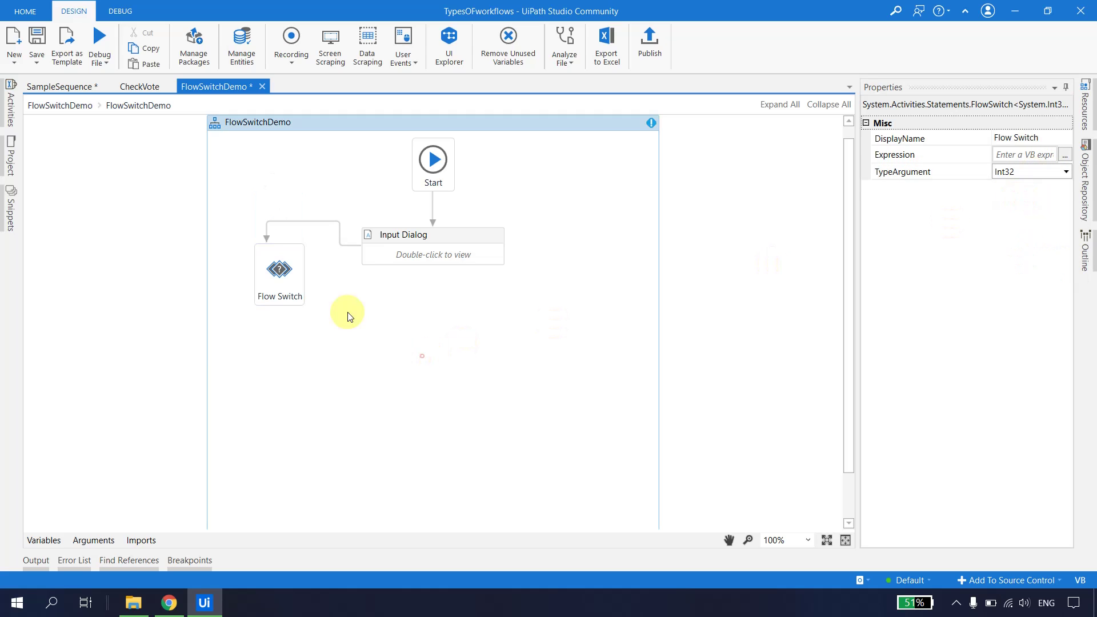
Move the Flow Switch directly below the Input Dialog and auto-arrange the flowchart
drag(282, 270, 460, 330)
right_click(581, 248)
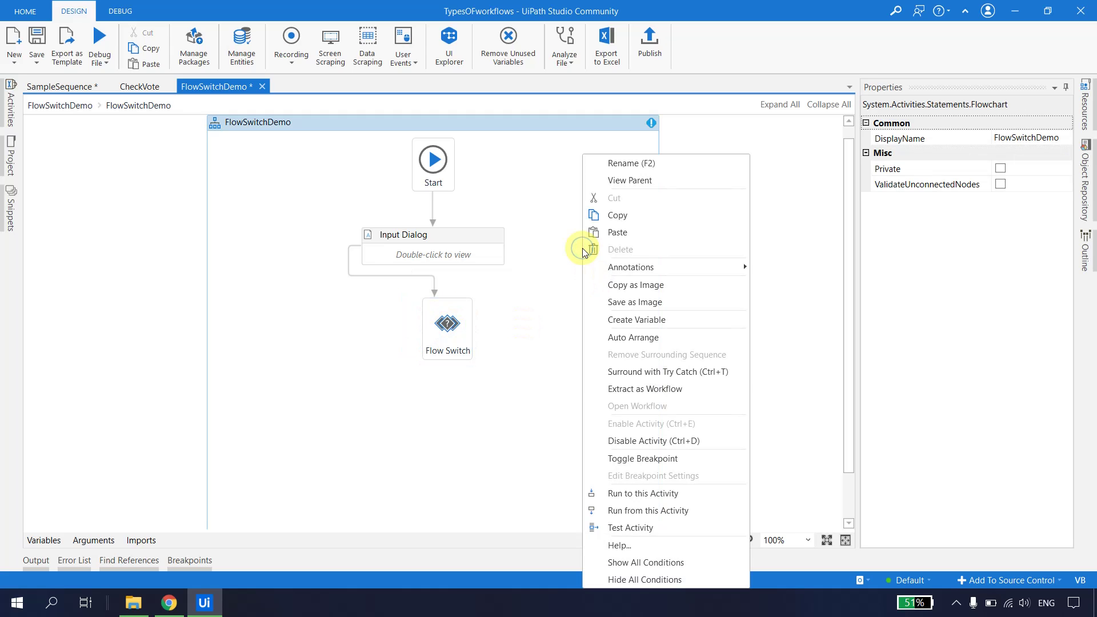
click(633, 337)
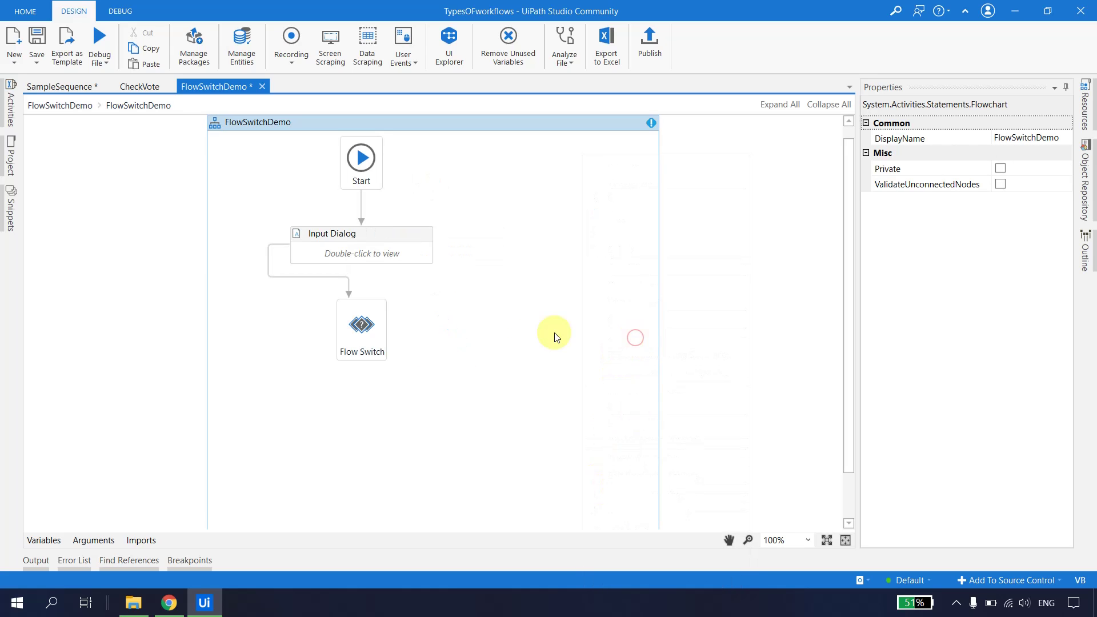
Search the activities for "box" and add a Message Box beside the Flow Switch, connected as its Default case
click(367, 336)
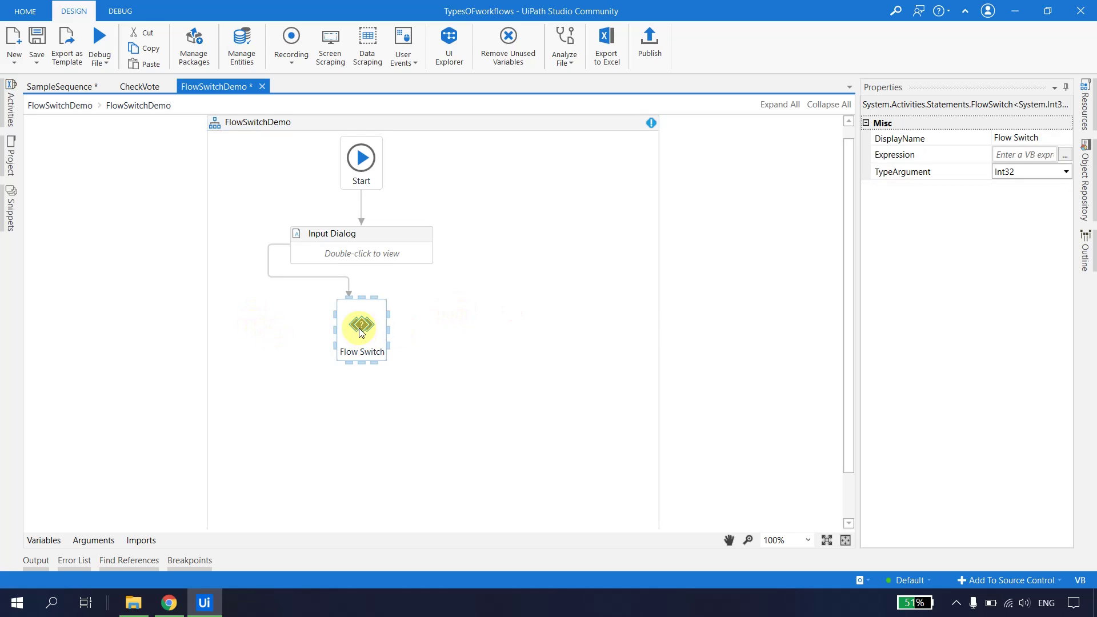
click(12, 119)
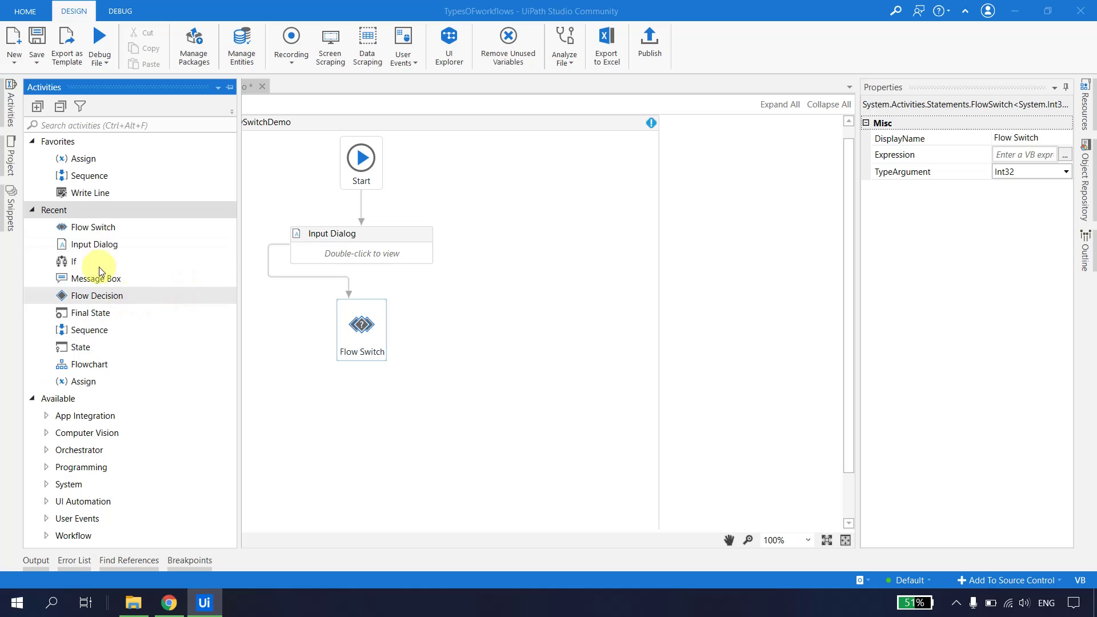
click(83, 127)
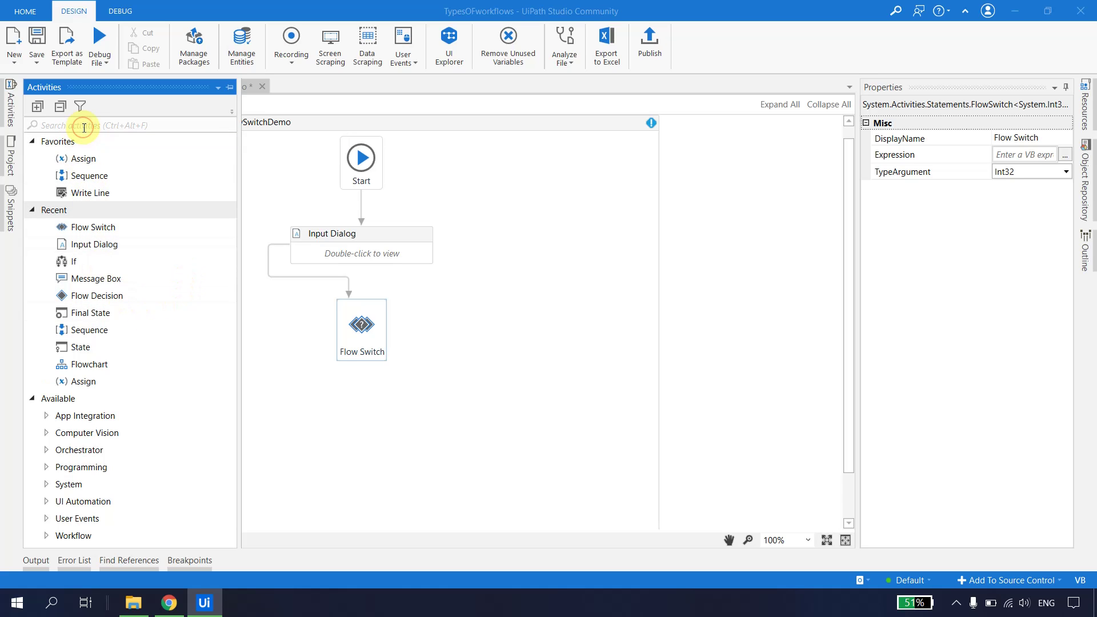
text(box)
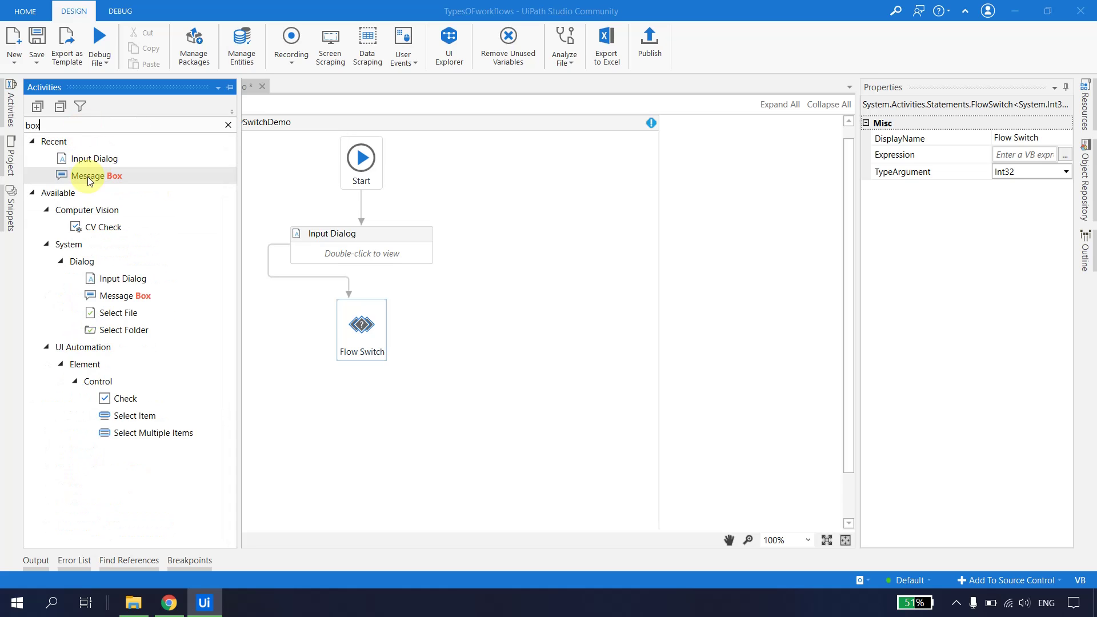
drag(89, 181, 411, 337)
drag(506, 320, 585, 324)
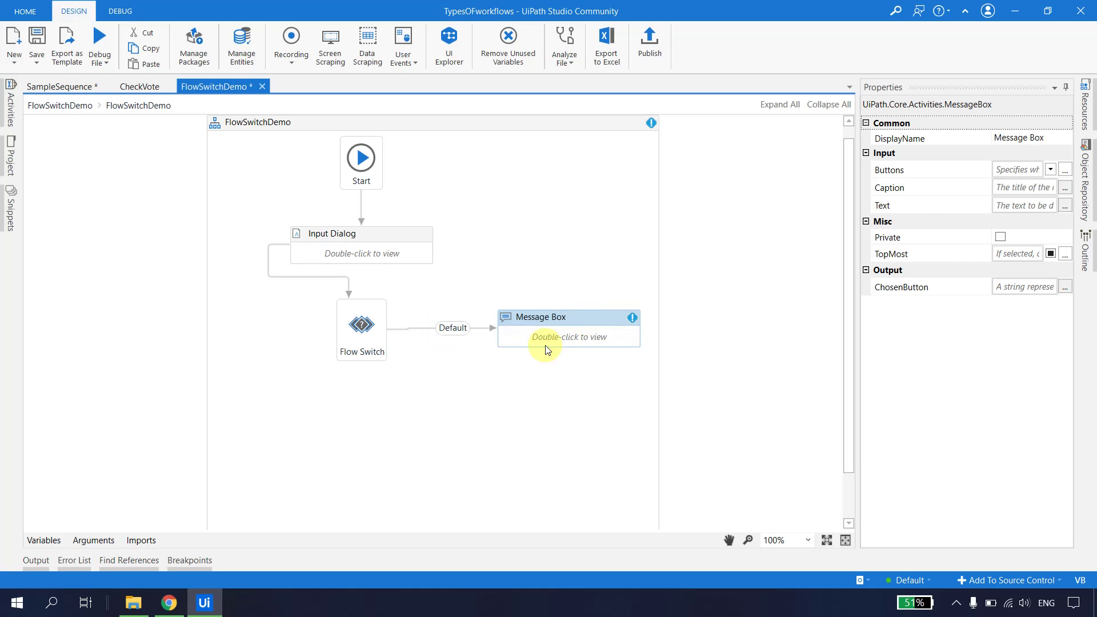
Check the Default connection, set its Message Box text to "SUNDAY - DEFAULT" and return to the FlowSwitchDemo flowchart
click(453, 329)
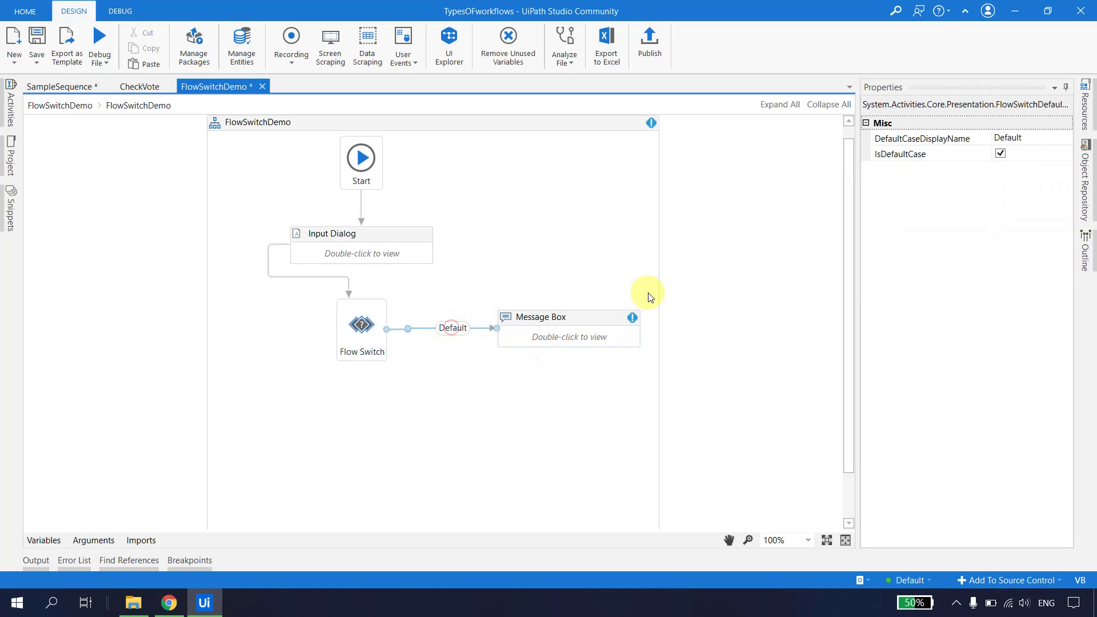
click(584, 328)
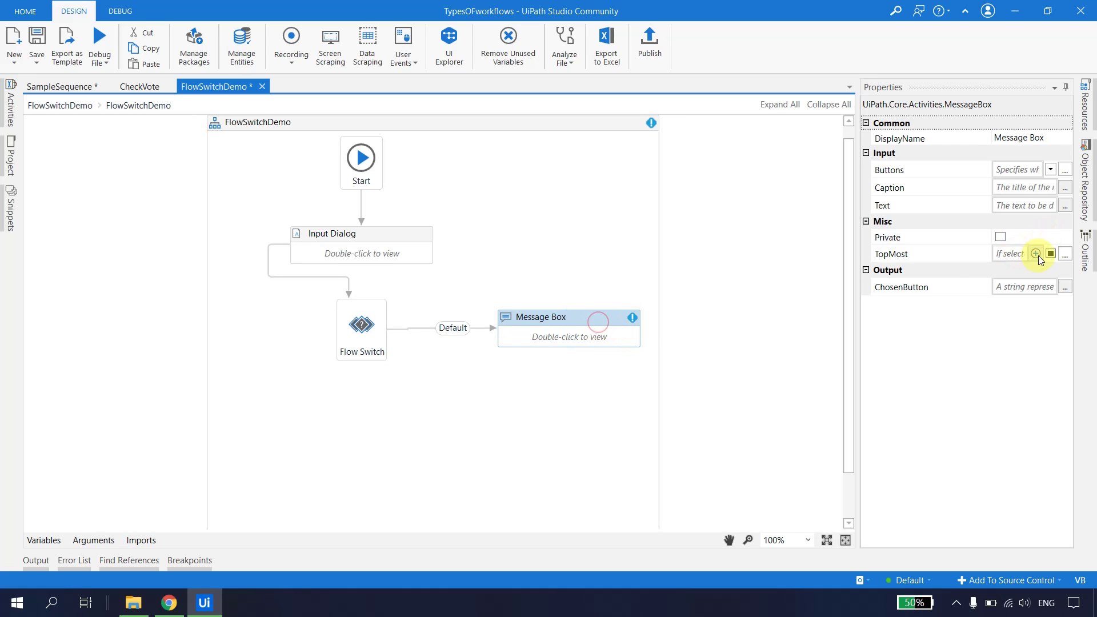
double_click(592, 317)
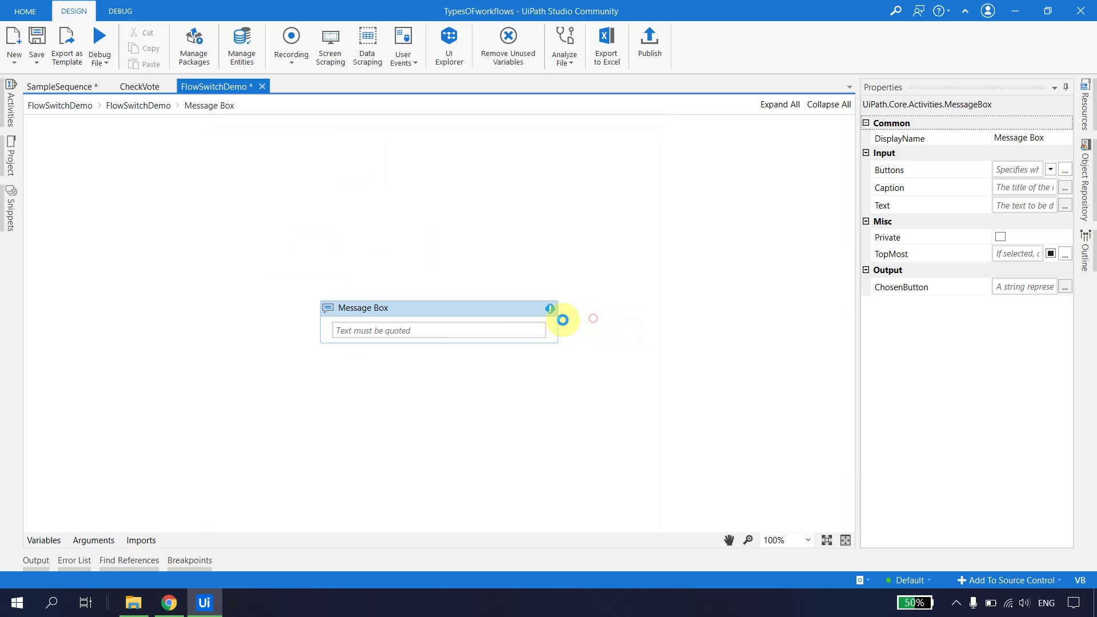
click(433, 334)
text("SUNDAY - DEFAULT)
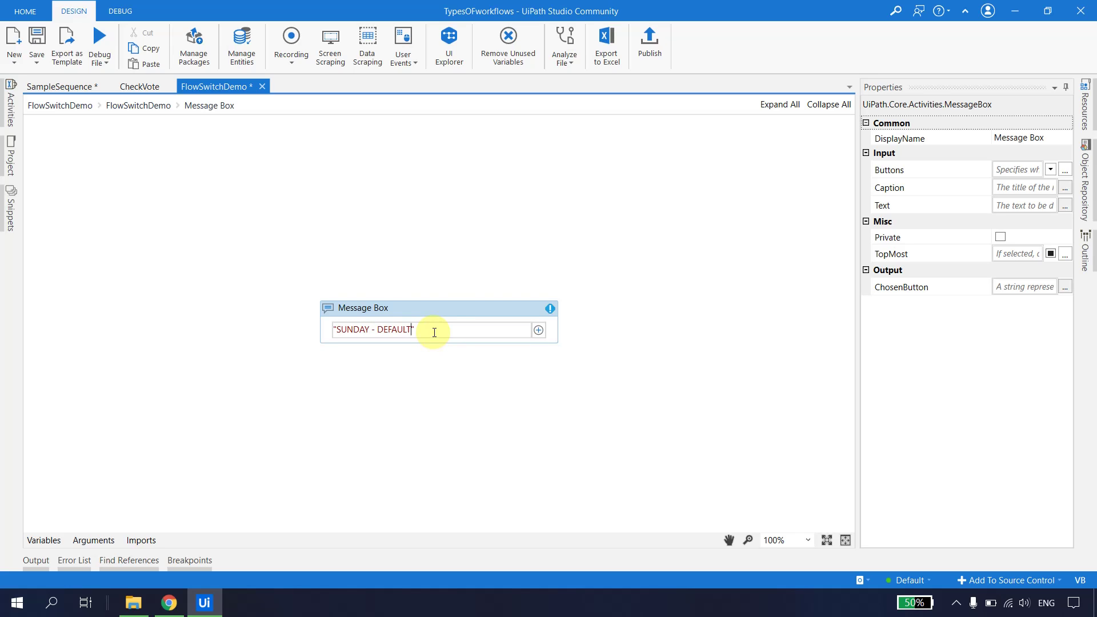
click(296, 241)
click(146, 105)
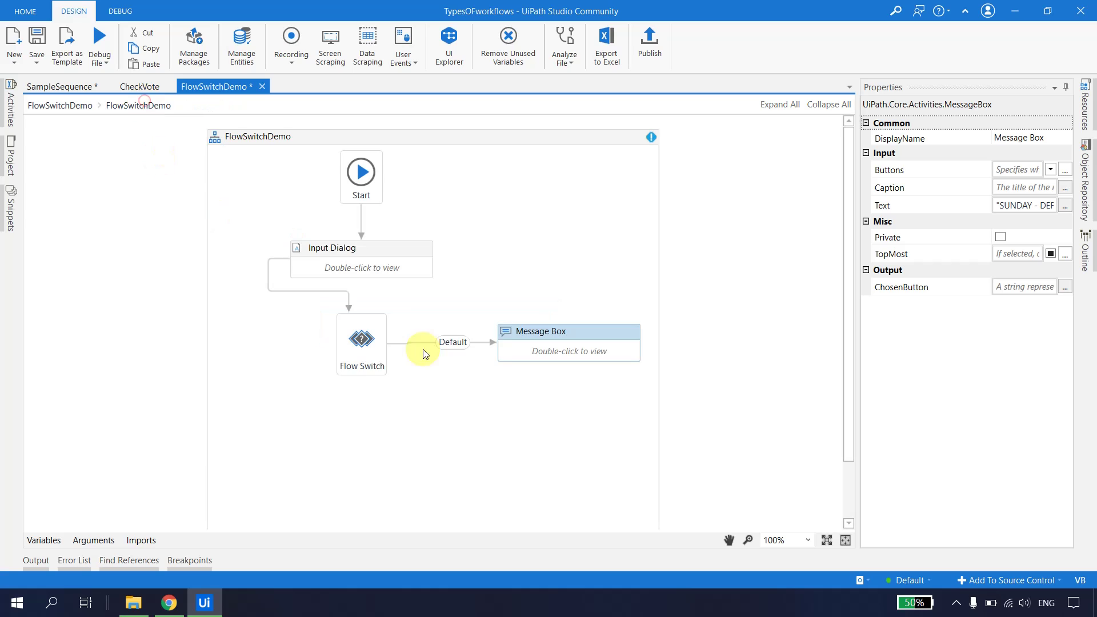
Add three more unconnected Message Boxes to the flowchart below the Flow Switch
click(364, 350)
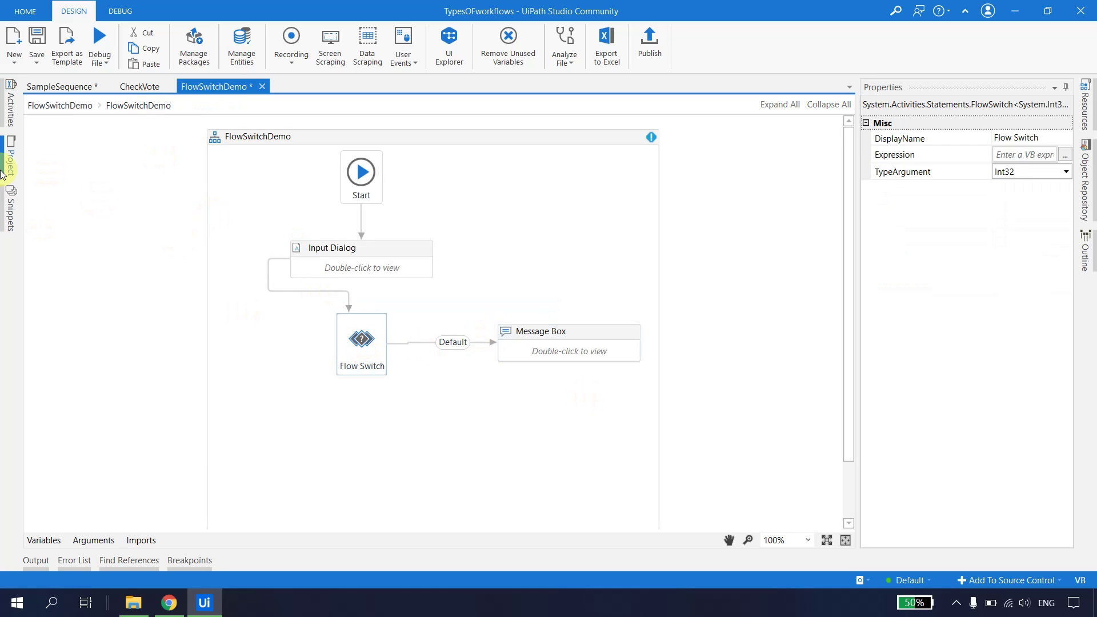
click(10, 105)
drag(98, 157, 505, 423)
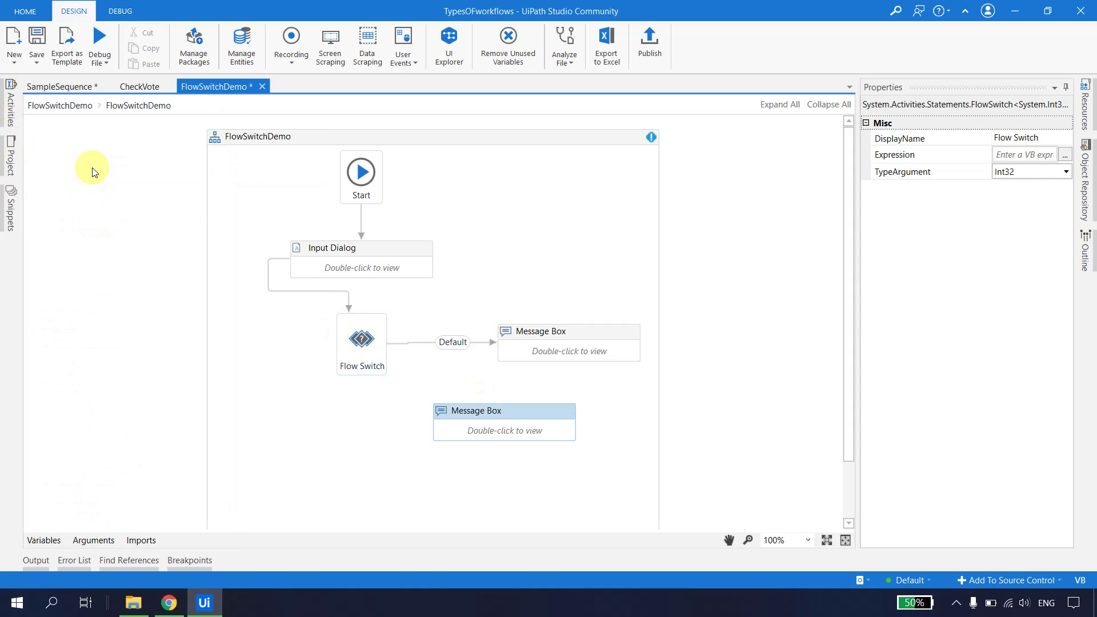
click(14, 114)
drag(83, 159, 398, 471)
click(15, 112)
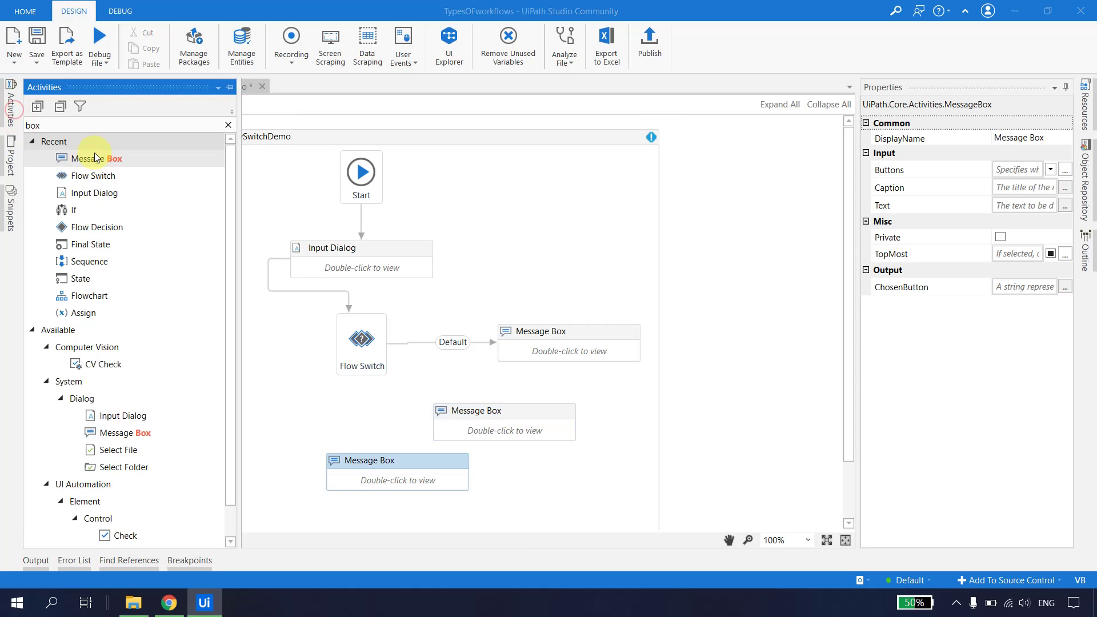
drag(95, 158, 533, 433)
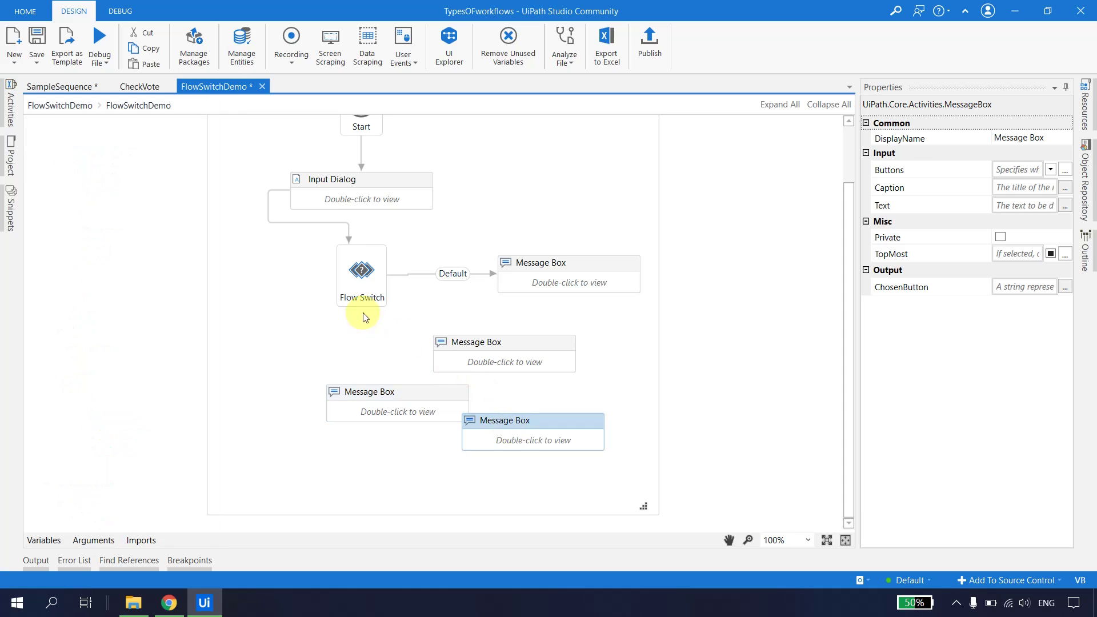
Connect the Flow Switch to the three new Message Boxes as cases 0, 1 and 2, moving the last box to the lower-left area
click(365, 294)
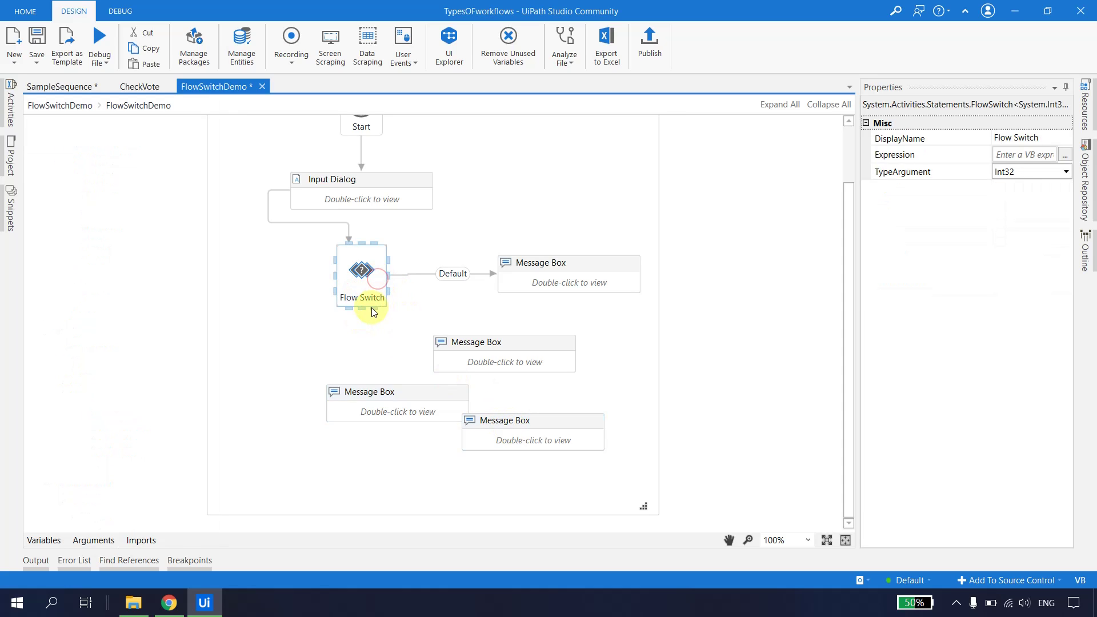
drag(389, 292, 506, 333)
drag(365, 306, 396, 389)
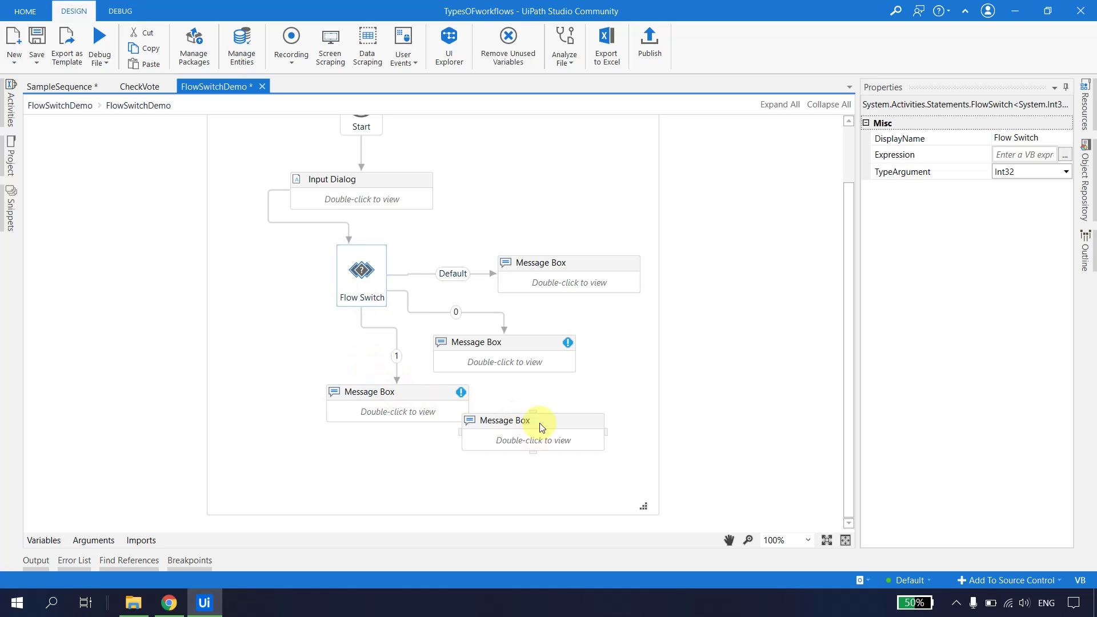
drag(543, 423, 297, 456)
mouse_move(333, 273)
mouse_down()
mouse_move(274, 419)
mouse_move(285, 443)
mouse_up()
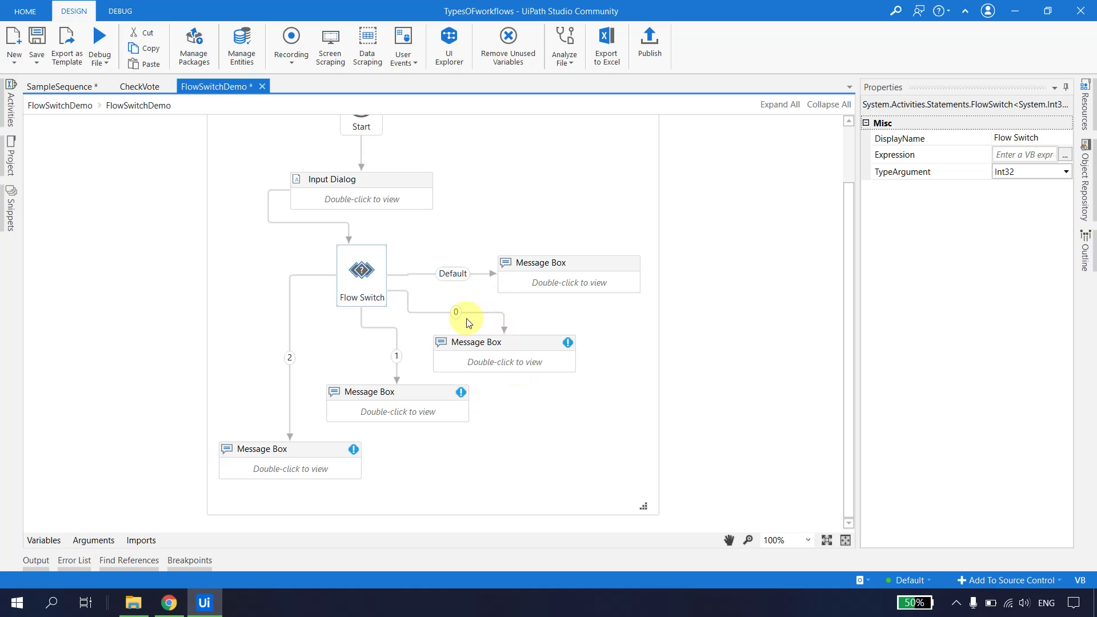
Set the case 0 Message Box's text to "MONDAY" and return to the flowchart
double_click(523, 342)
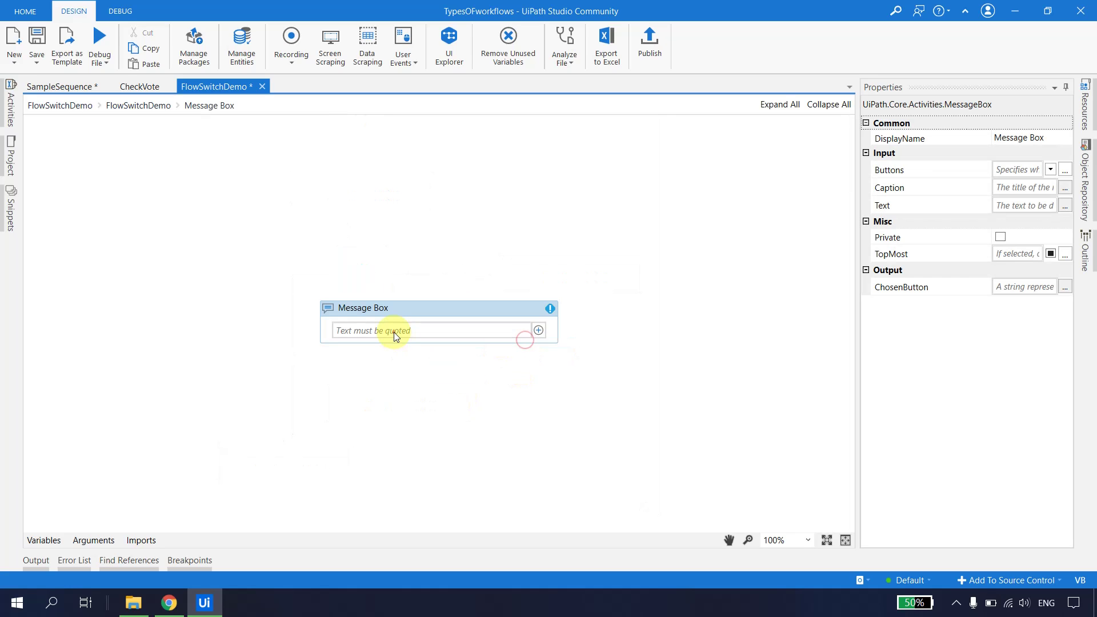
click(394, 332)
click(129, 108)
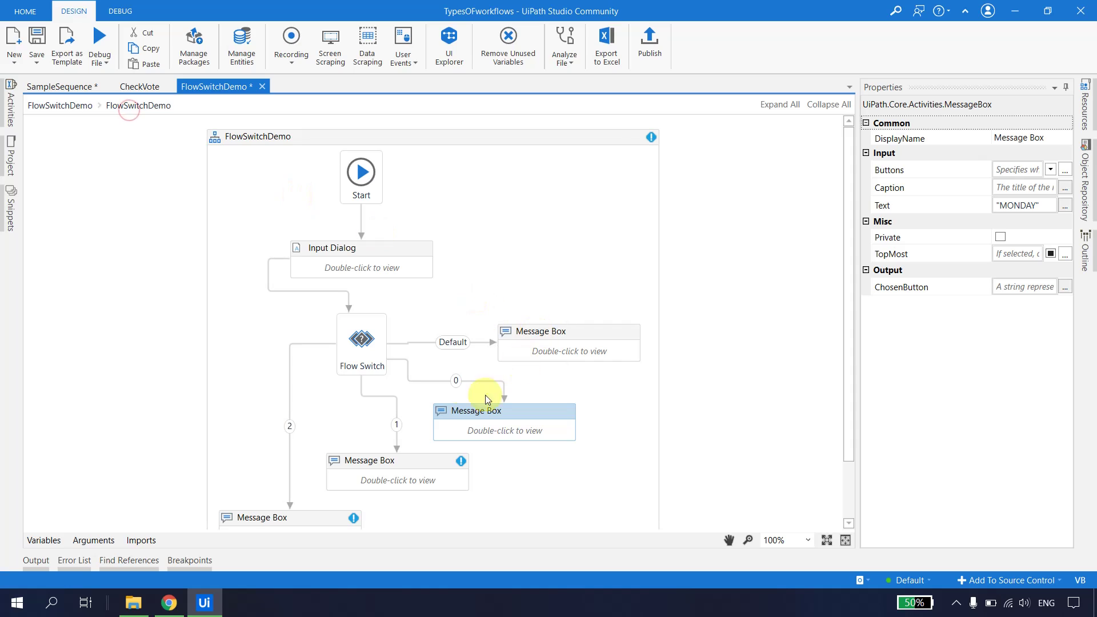
Try to change the case 0 connection's Case value to 1
click(455, 380)
click(1001, 140)
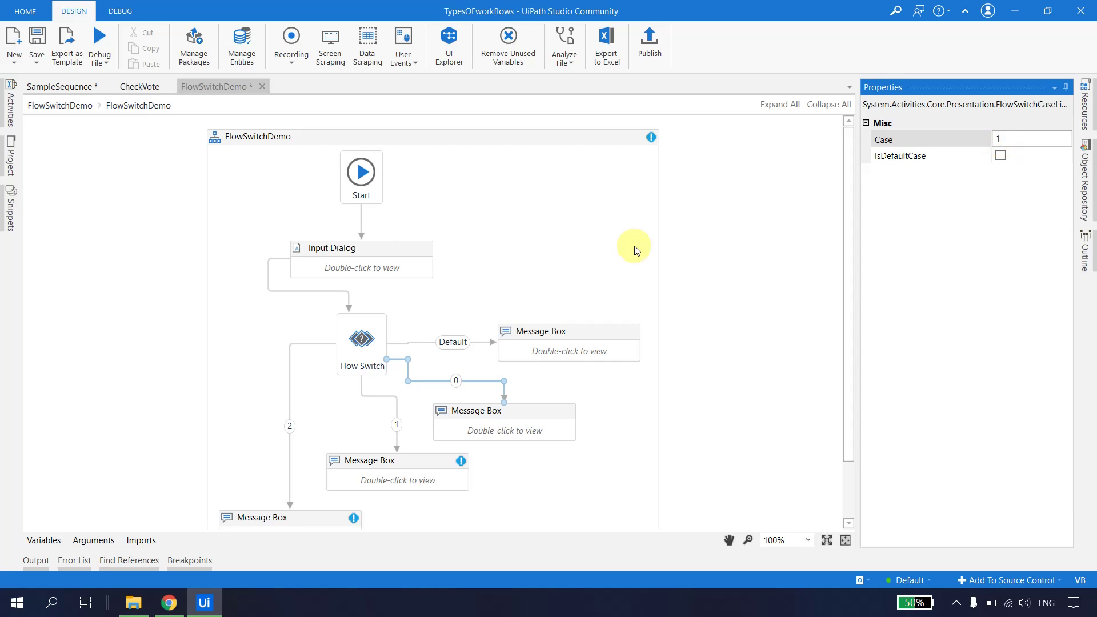
click(605, 384)
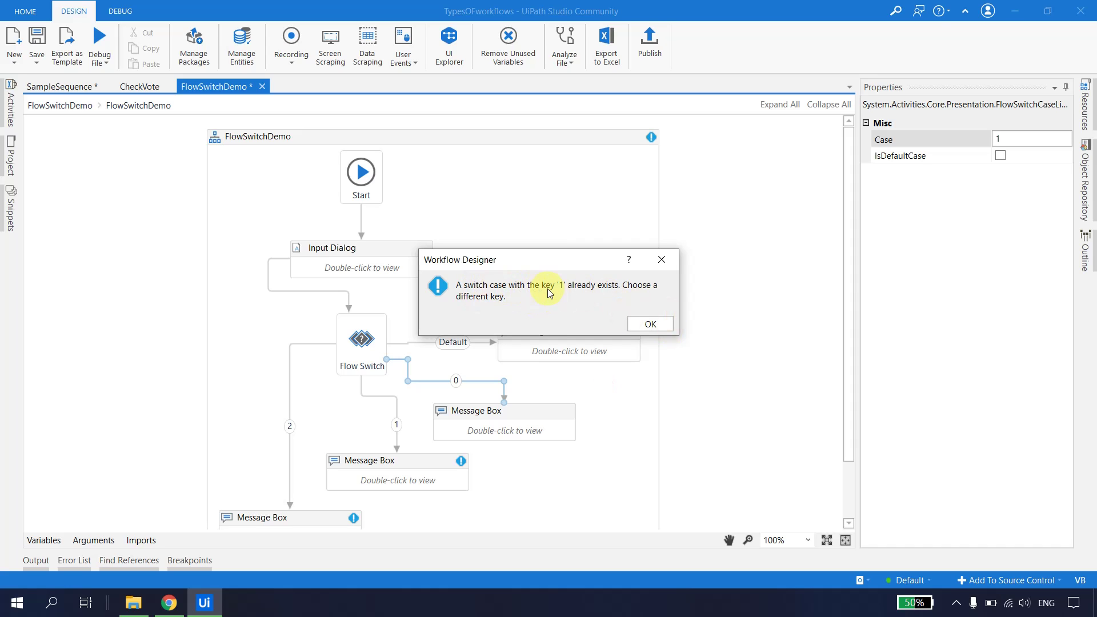
click(648, 323)
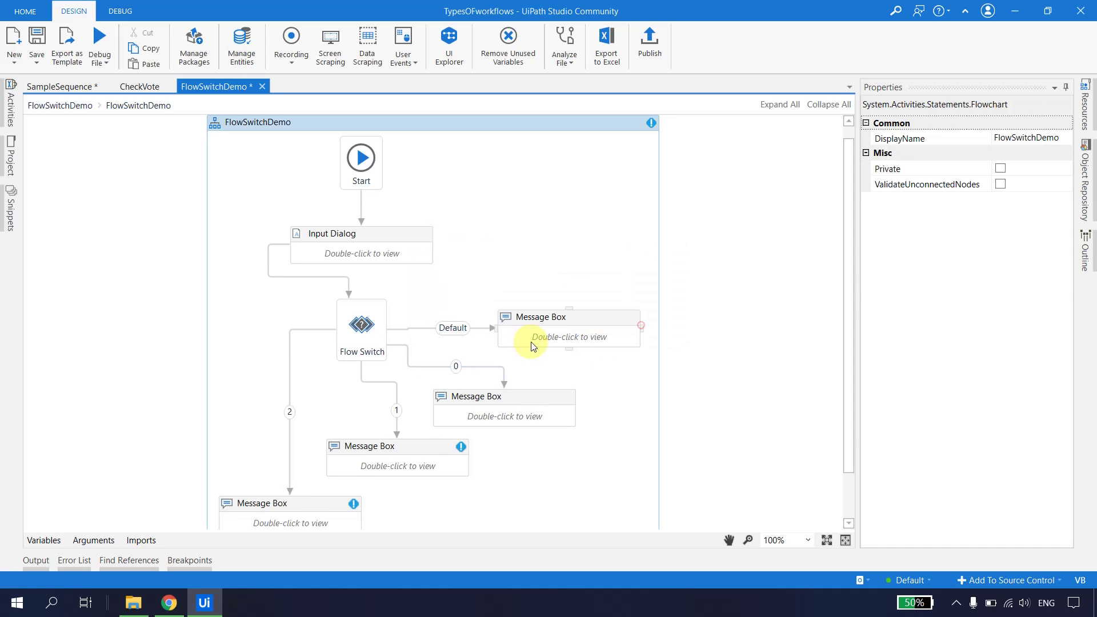
Set the Case value of the Flow Switch's case 0 connection to 3
click(446, 406)
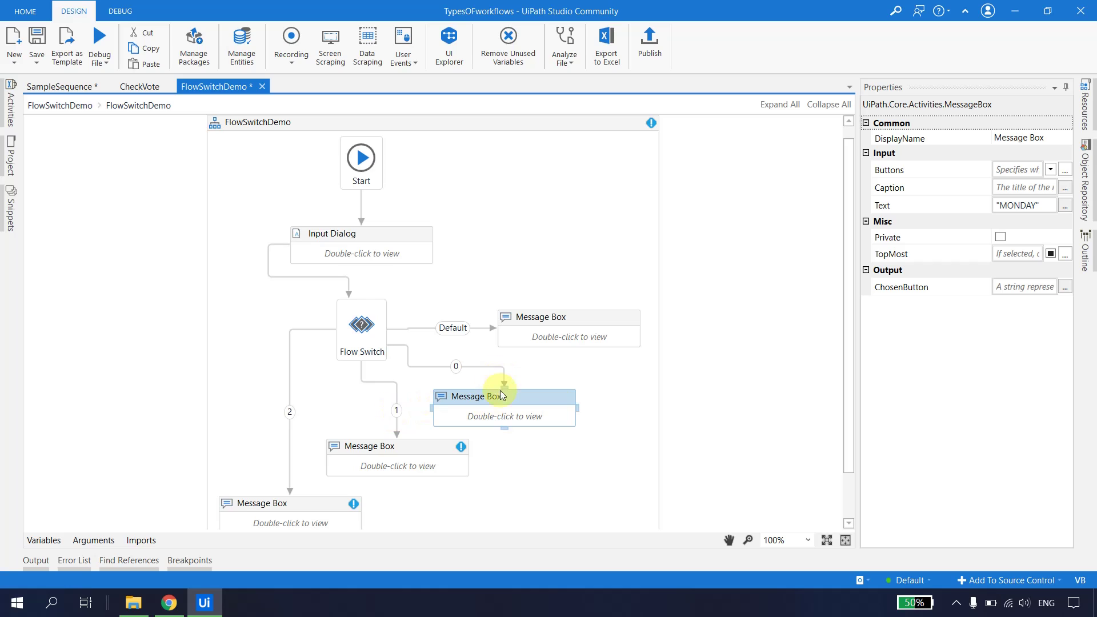
scroll(434, 396, down, 1)
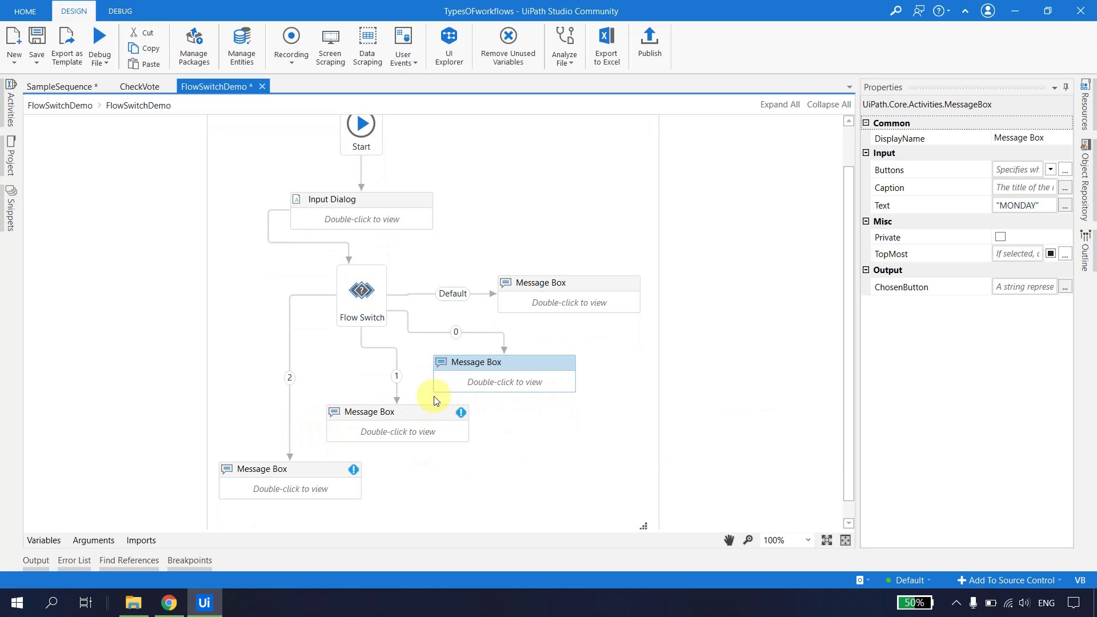
click(458, 330)
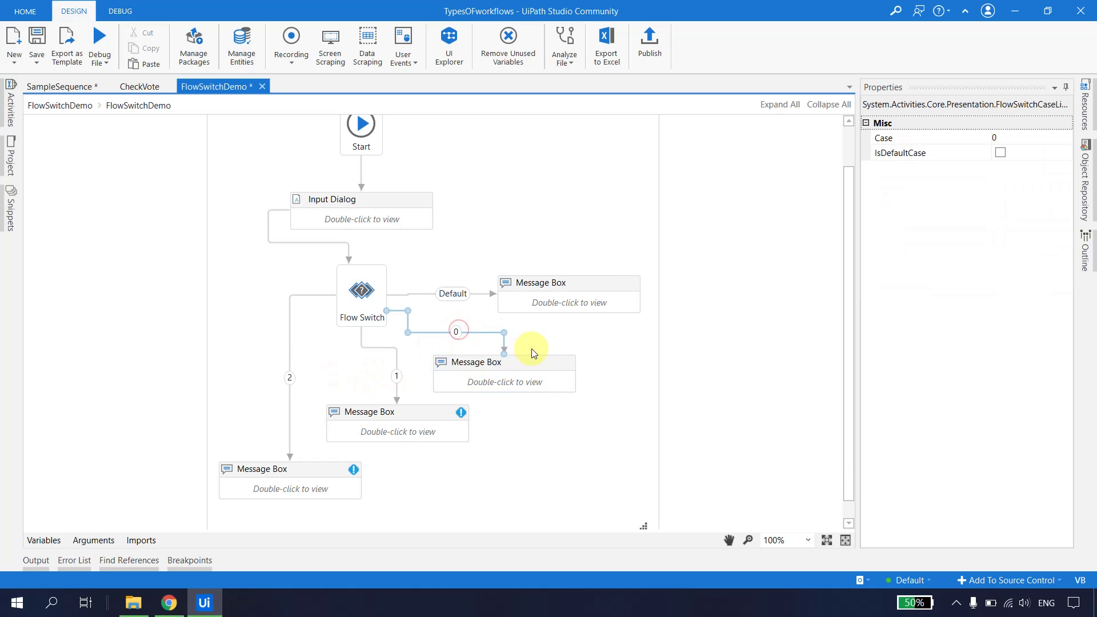
click(1012, 140)
text(3)
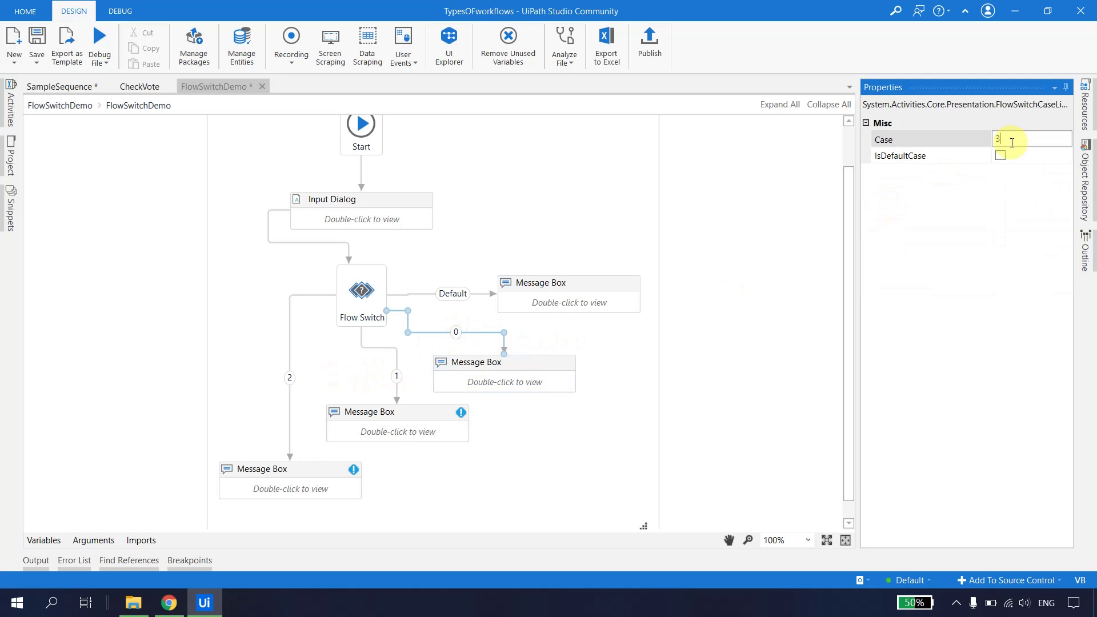
click(552, 348)
Replace the case 3 Message Box's text with "WEDNESDAY" and return to the flowchart
double_click(528, 369)
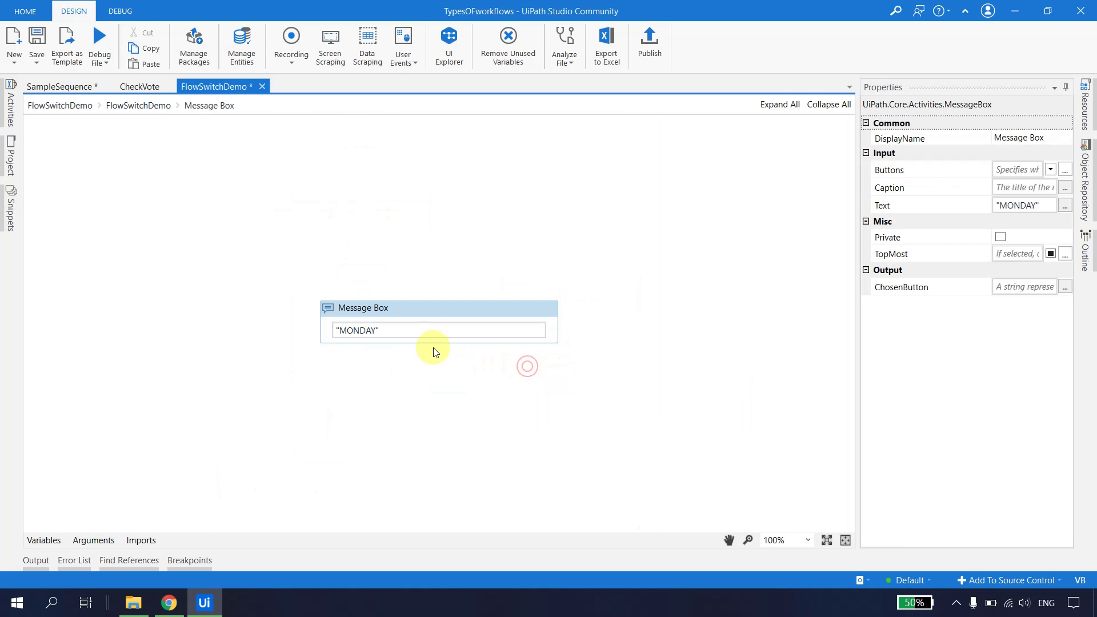
click(408, 331)
key(ctrl+a)
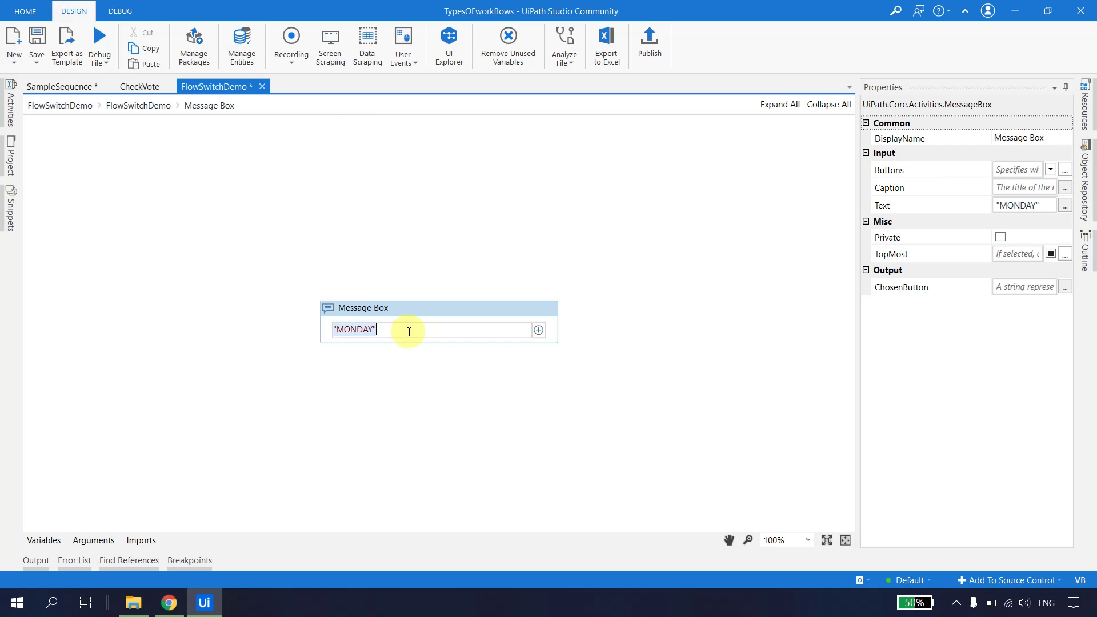
text(WEDNESDAY)
click(464, 297)
click(138, 105)
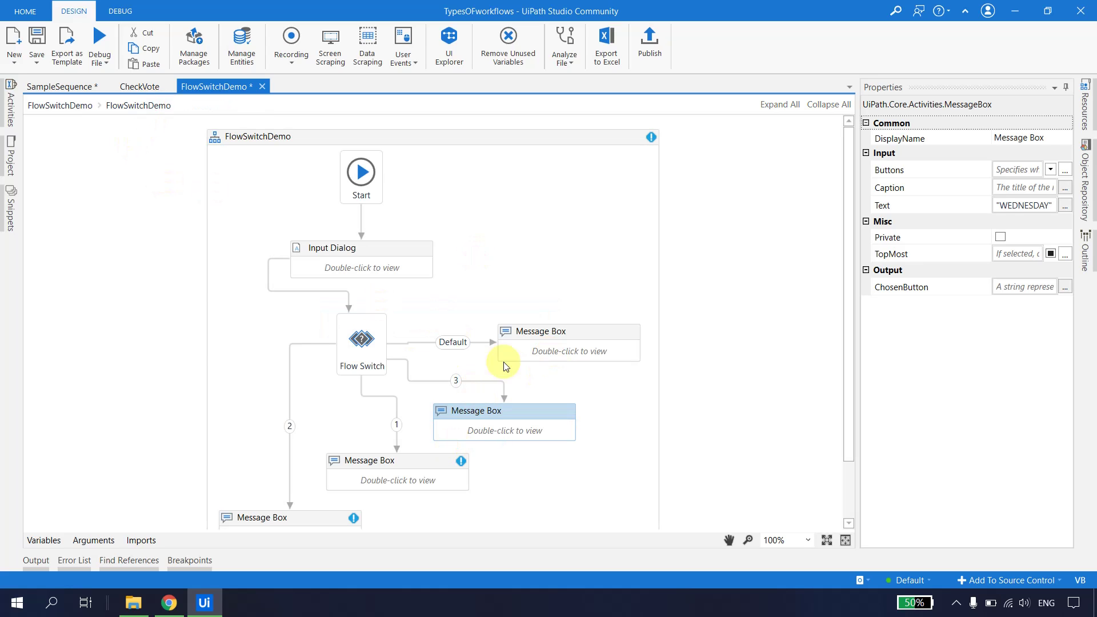
Set the case 1 Message Box's text to "MONDAY" and return to the flowchart
scroll(502, 377, down, 1)
click(415, 433)
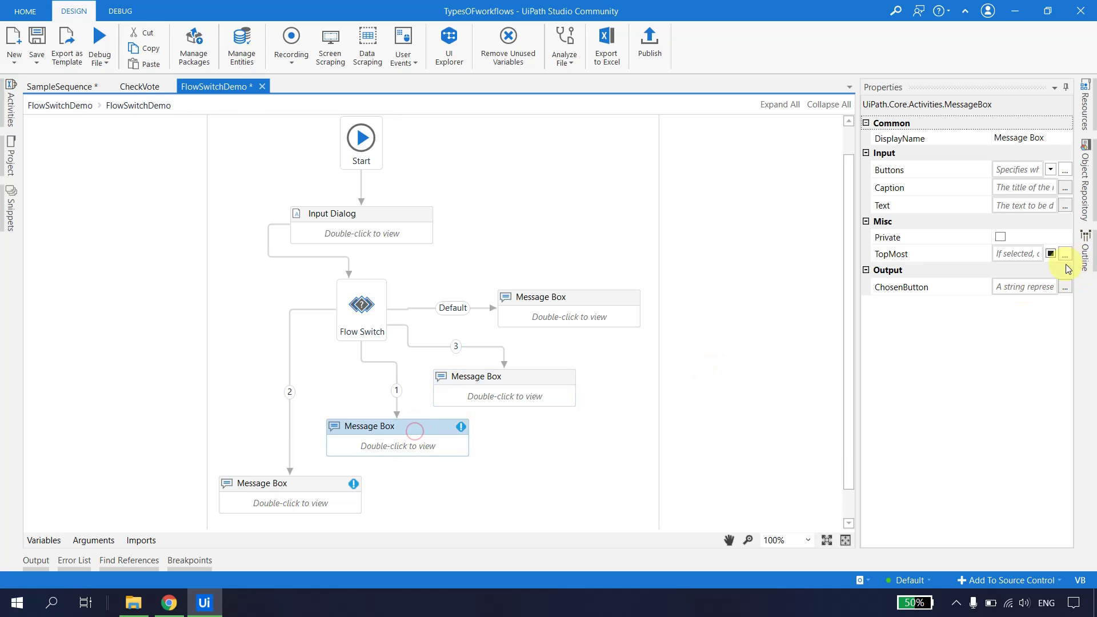
double_click(400, 433)
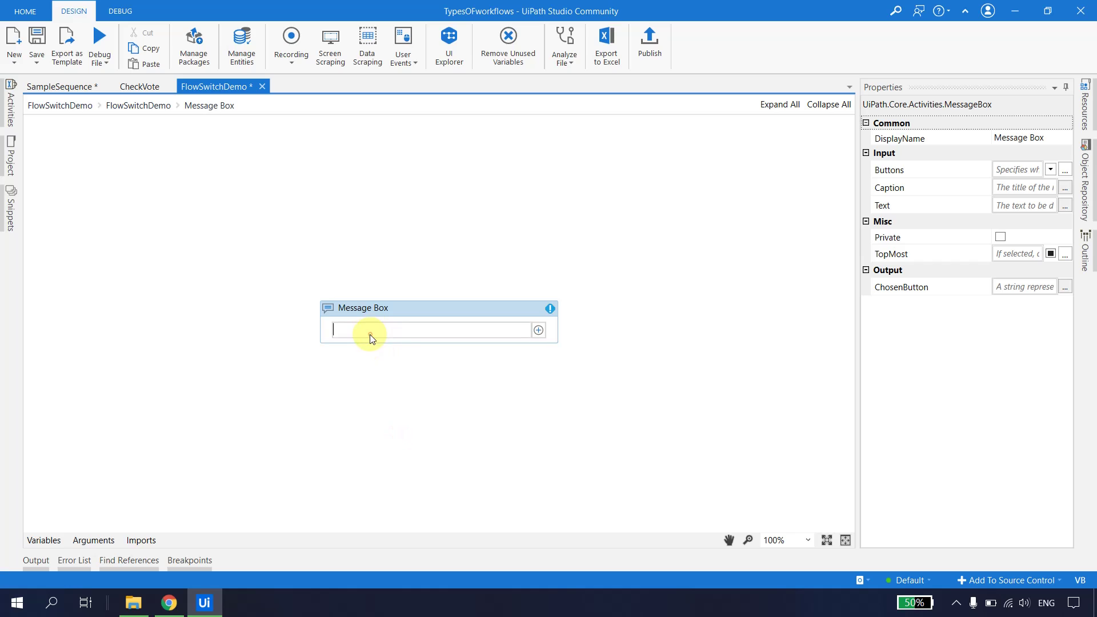
text("MONDAY)
click(137, 106)
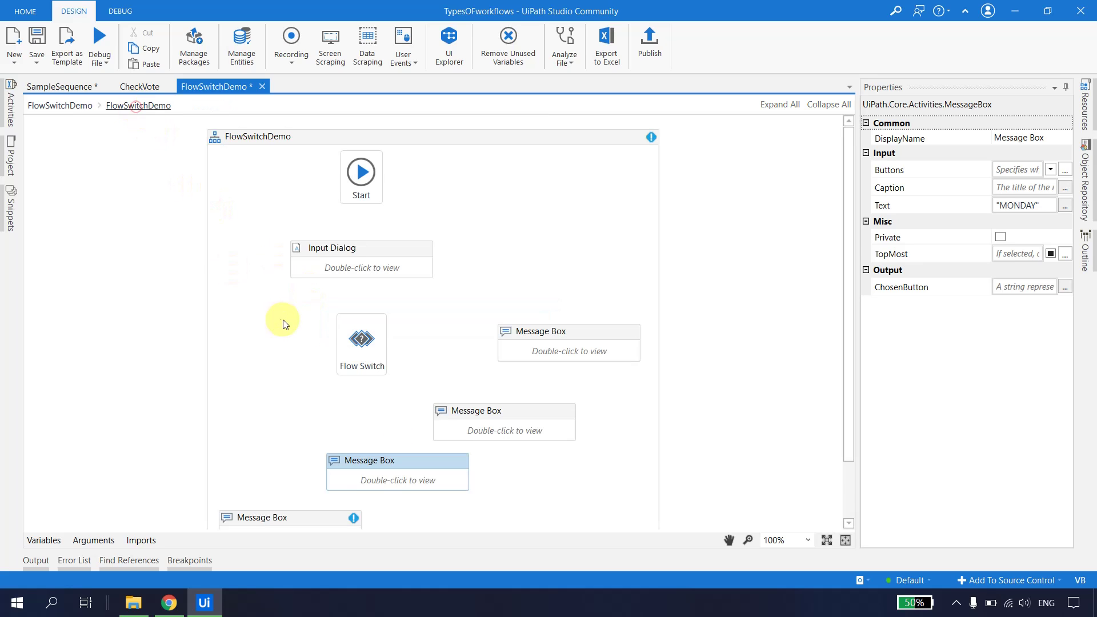
Set the case 2 Message Box's text to "TUESDAY" and return to the flowchart
double_click(308, 484)
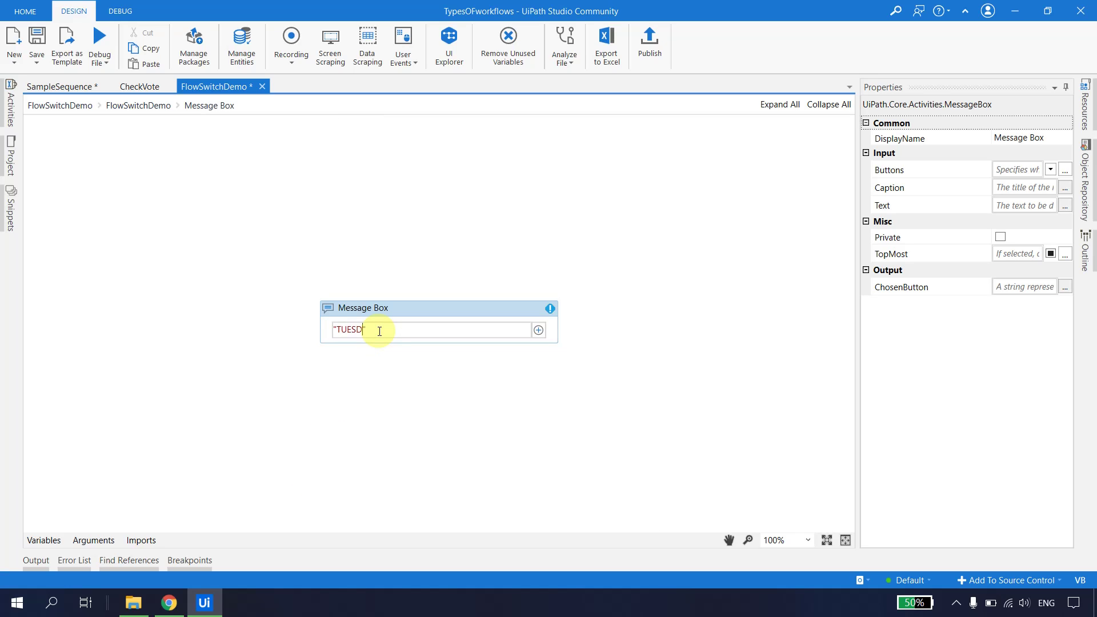
click(166, 220)
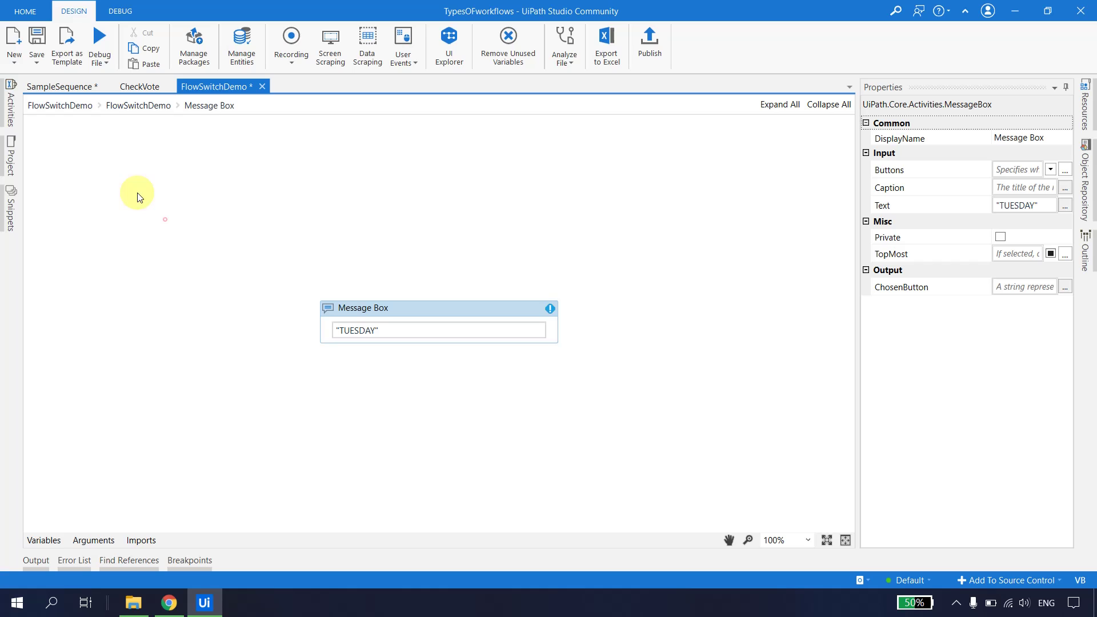
click(153, 107)
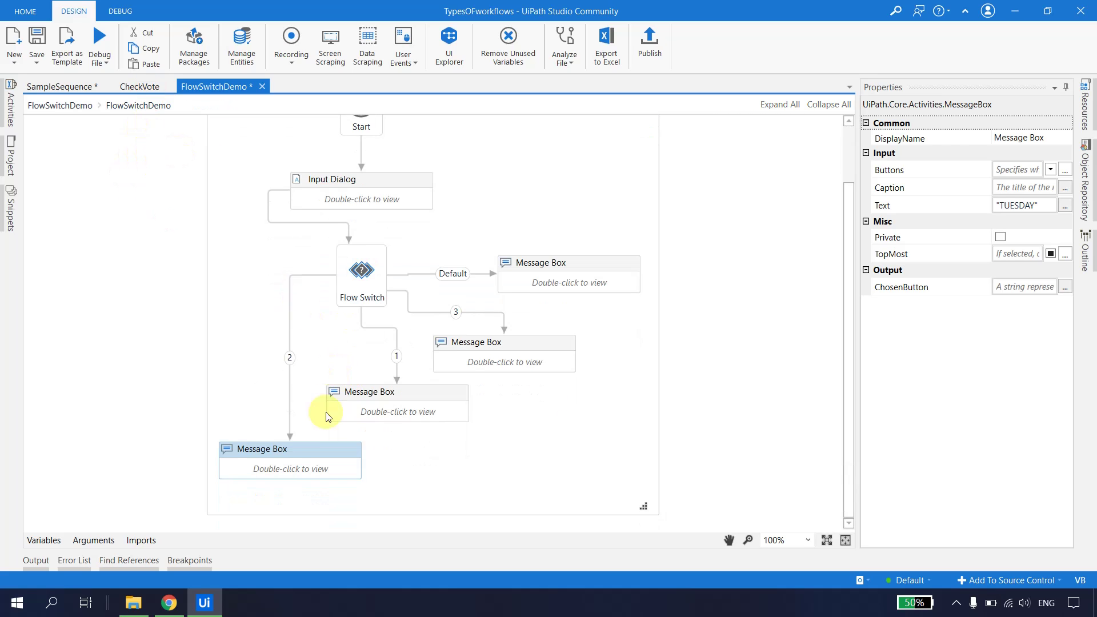
Auto-arrange the flowchart and reposition the case 1, 2, 3 and Default Message Boxes more compactly around the Flow Switch
right_click(535, 198)
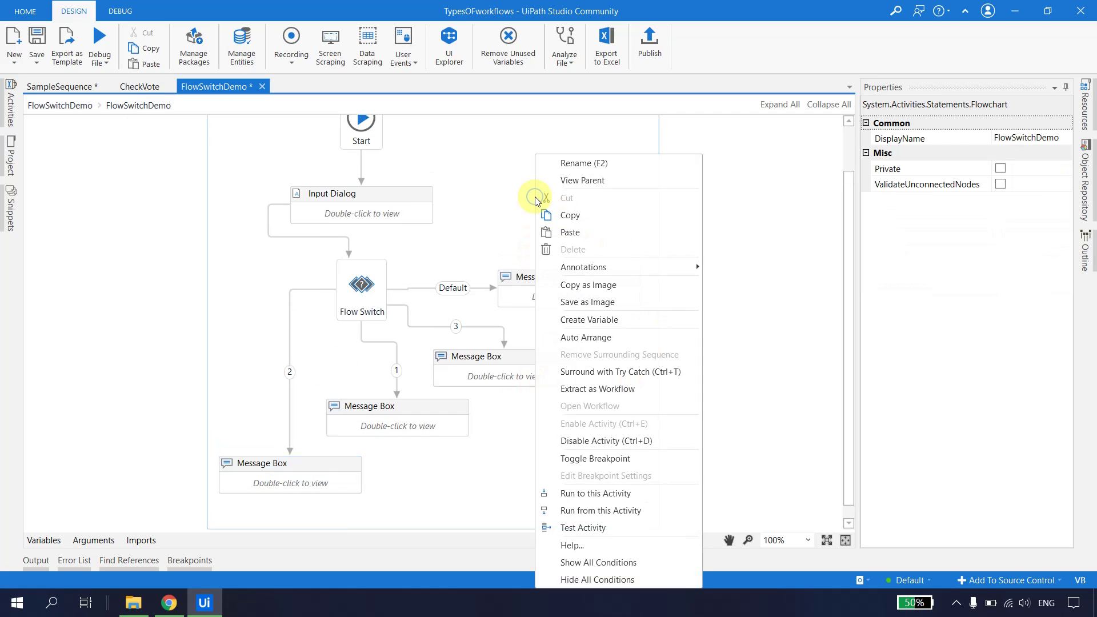
click(600, 338)
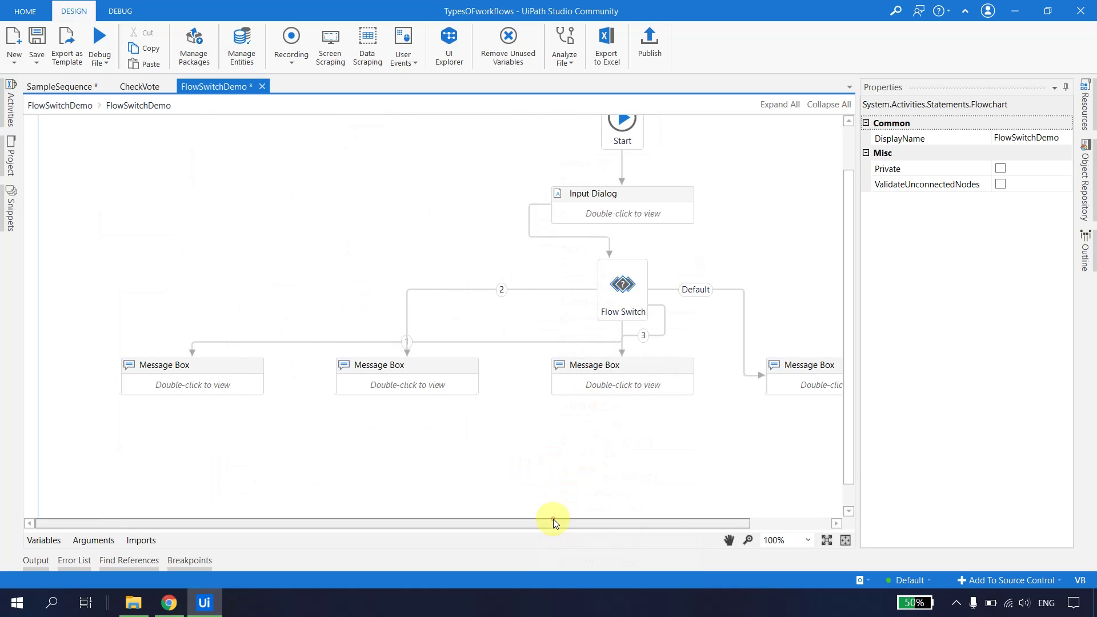
drag(553, 519, 684, 540)
scroll(646, 404, up, 1)
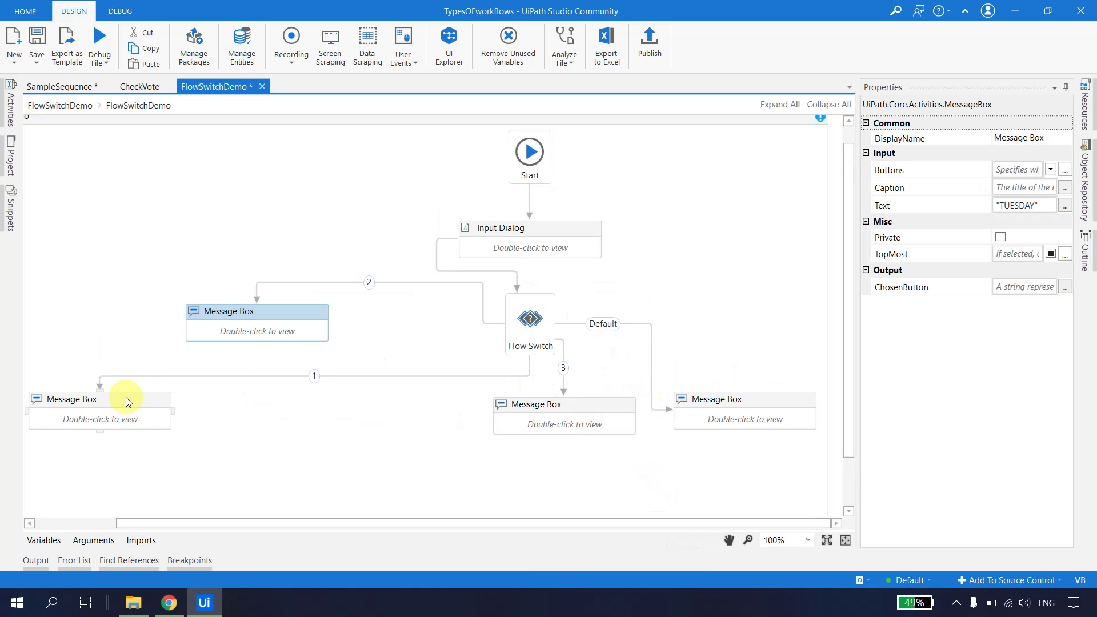
drag(127, 402, 320, 407)
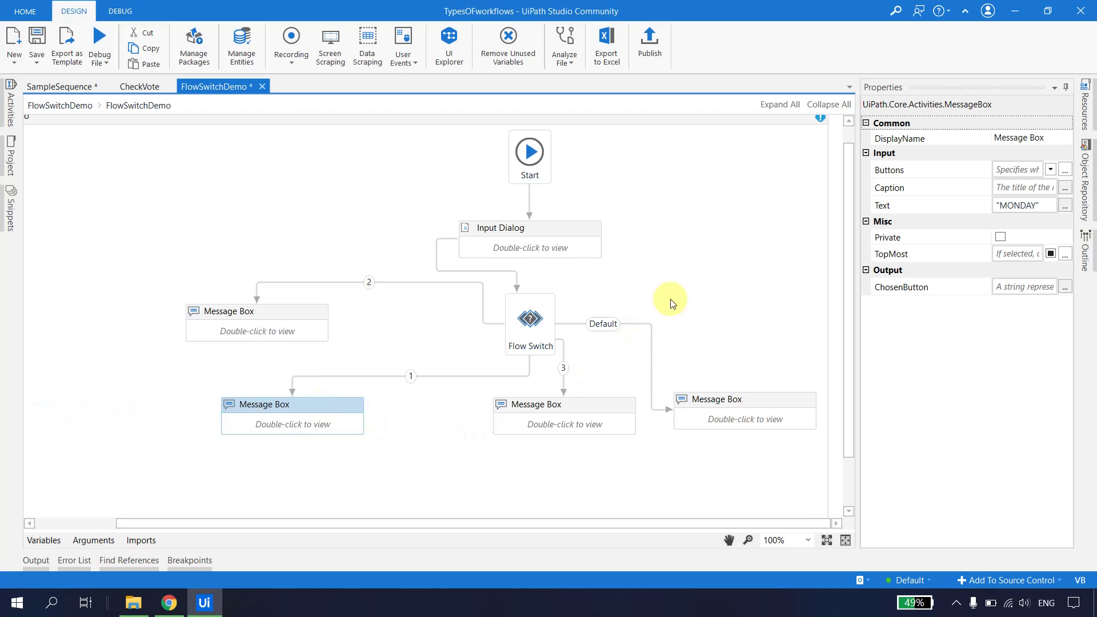
click(656, 314)
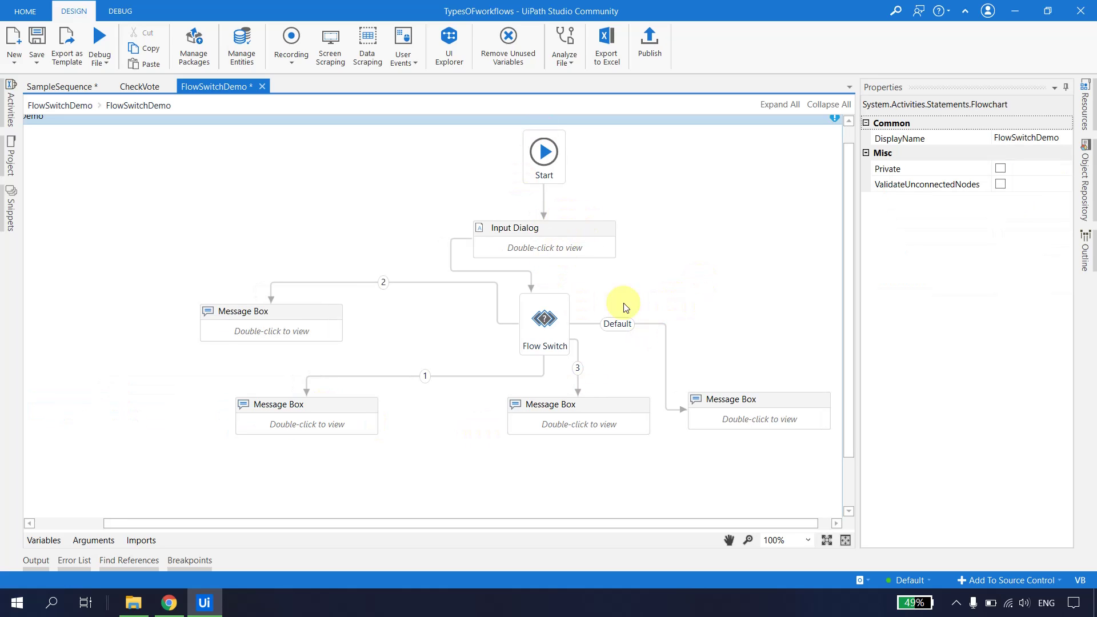
Review the Input Dialog's title, label, input type and output variable, and return to the flowchart
click(554, 160)
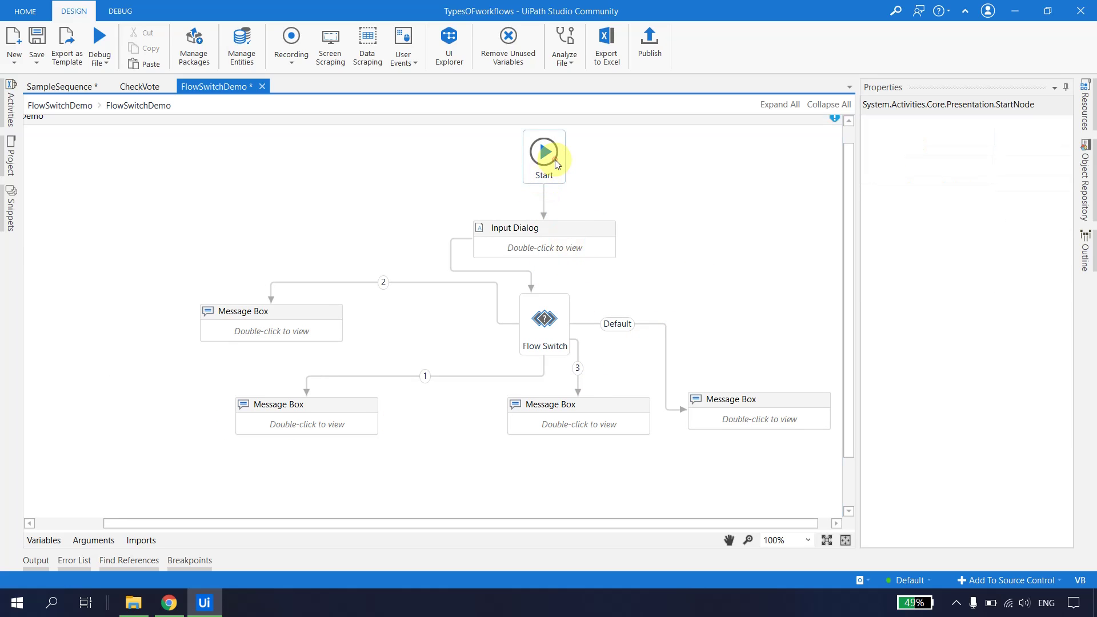
double_click(568, 226)
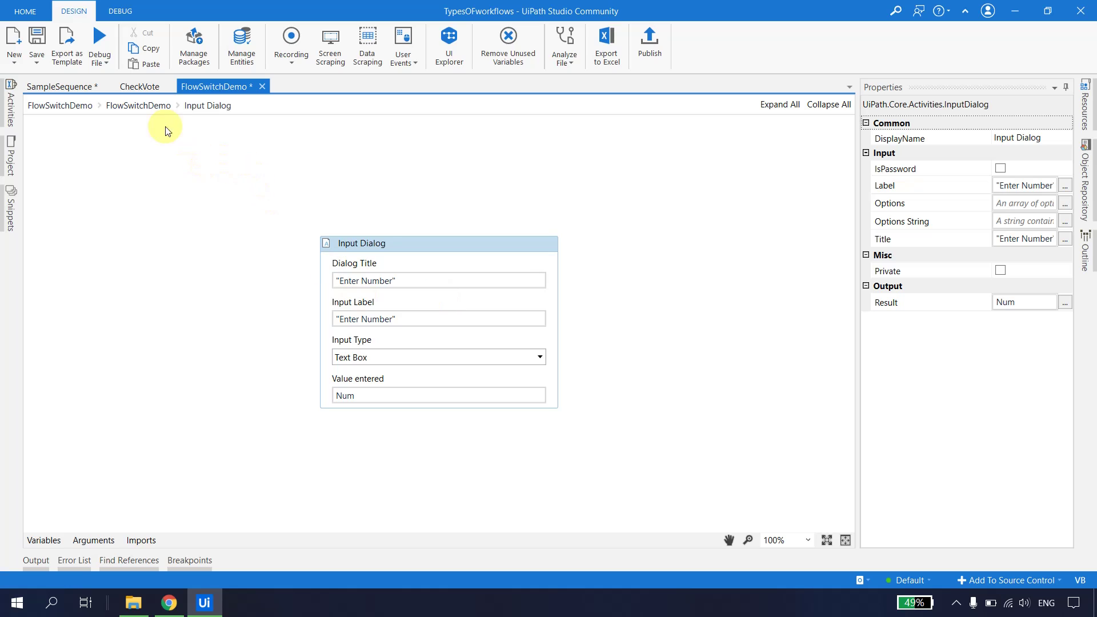
click(139, 107)
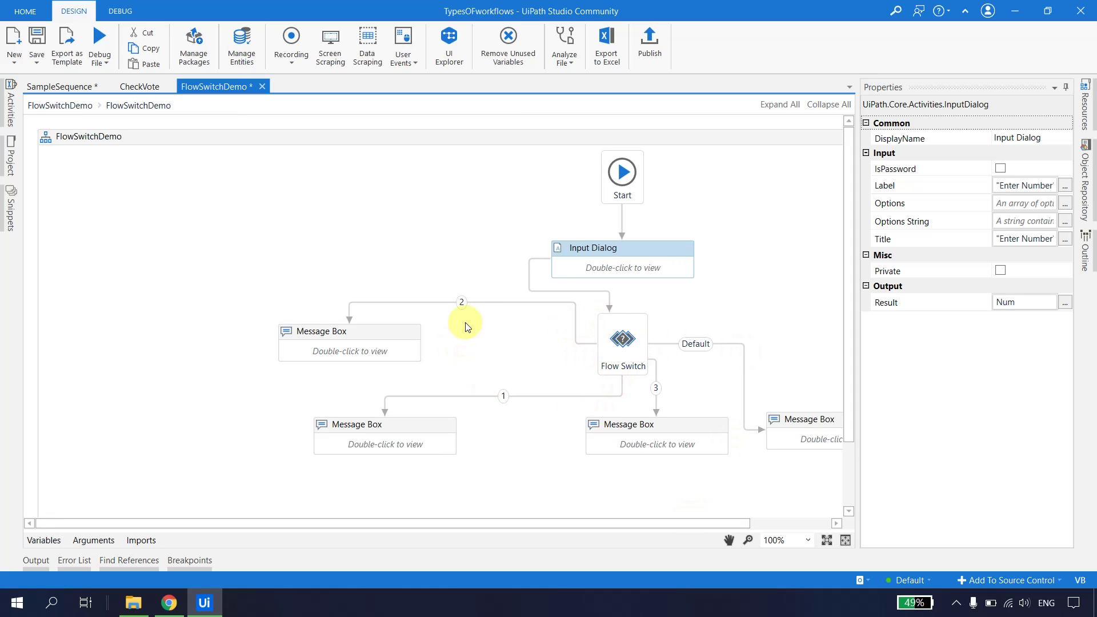
Save FlowSwitchDemo, run the file and examine the execution output for errors
mouse_move(686, 521)
mouse_down()
mouse_move(747, 521)
mouse_move(681, 505)
mouse_up()
key(ctrl+s)
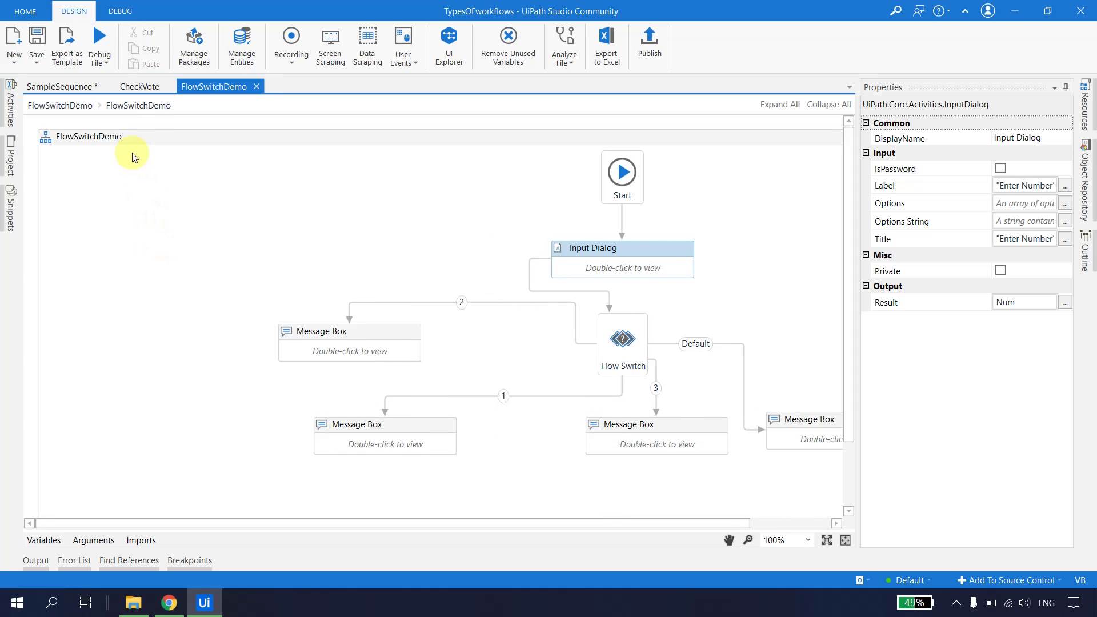
click(105, 64)
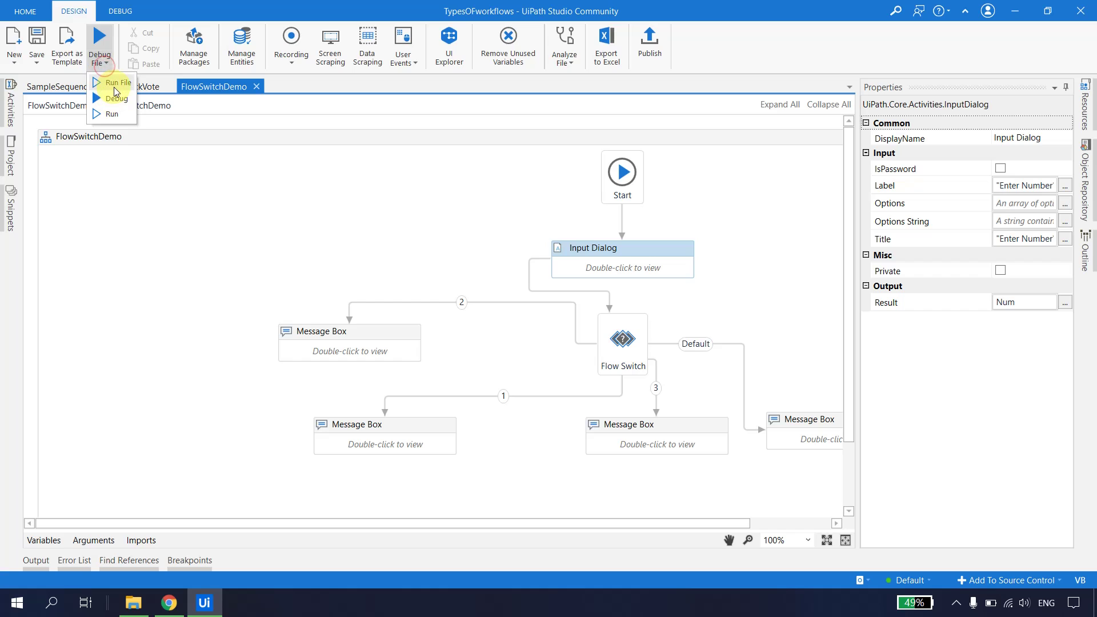
click(115, 85)
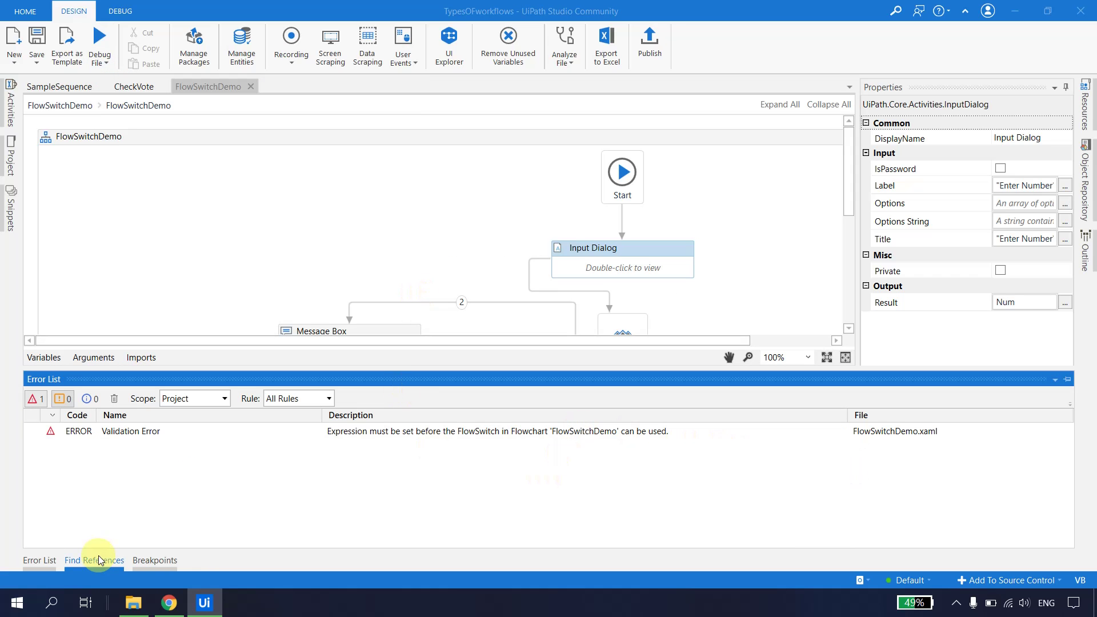
click(236, 235)
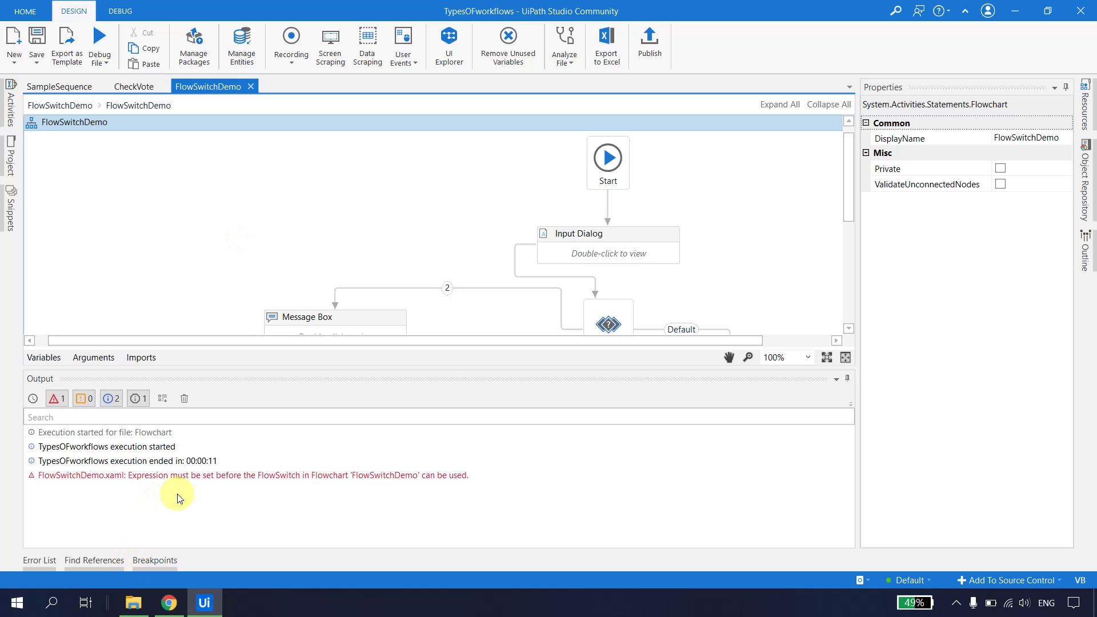
click(212, 473)
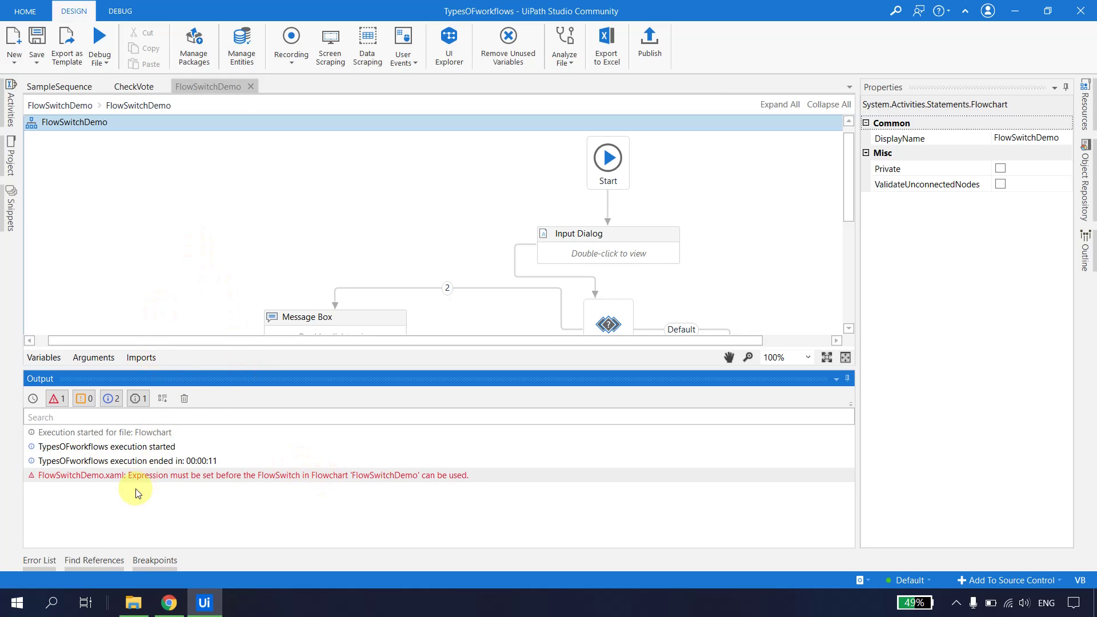
Set the Flow Switch's Expression to Num and collapse the execution output
click(216, 280)
scroll(257, 289, down, 2)
click(609, 257)
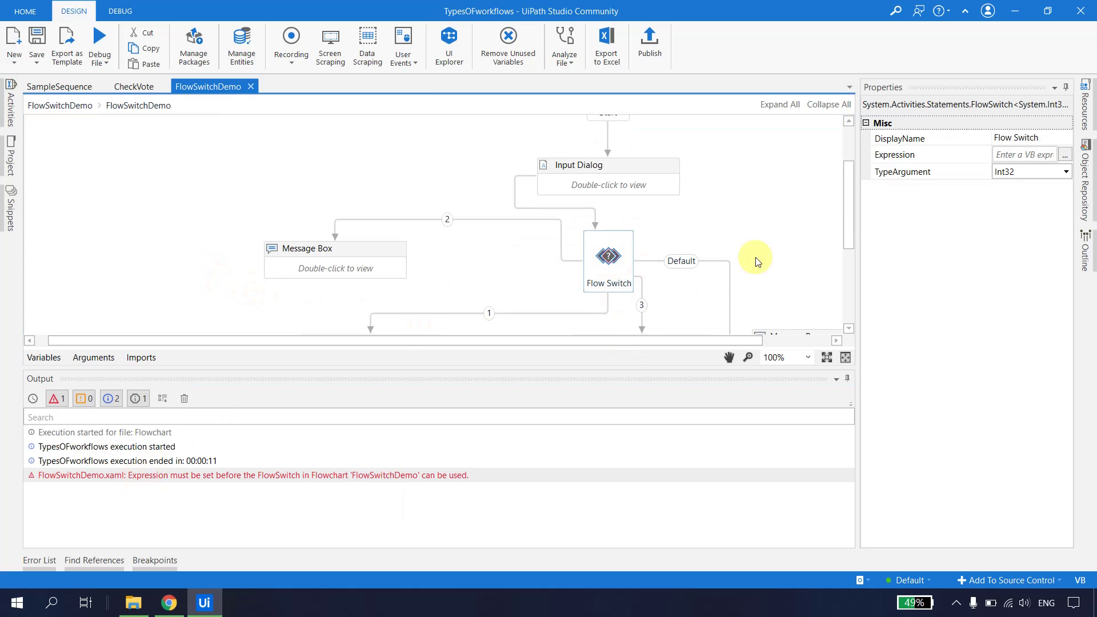
click(1065, 156)
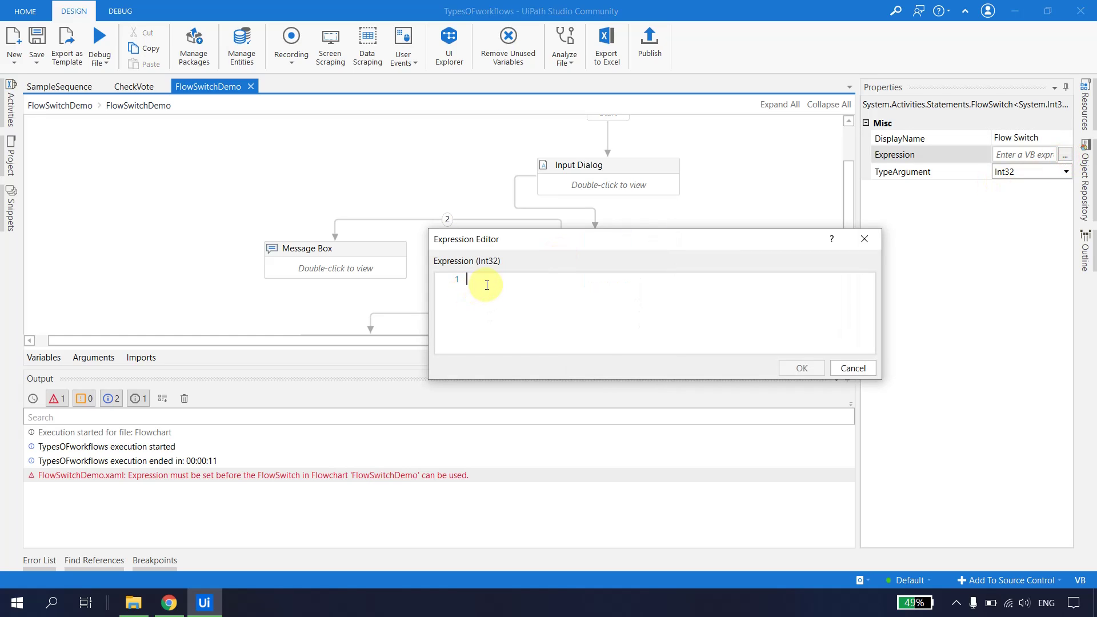
text(NU)
key(Tab)
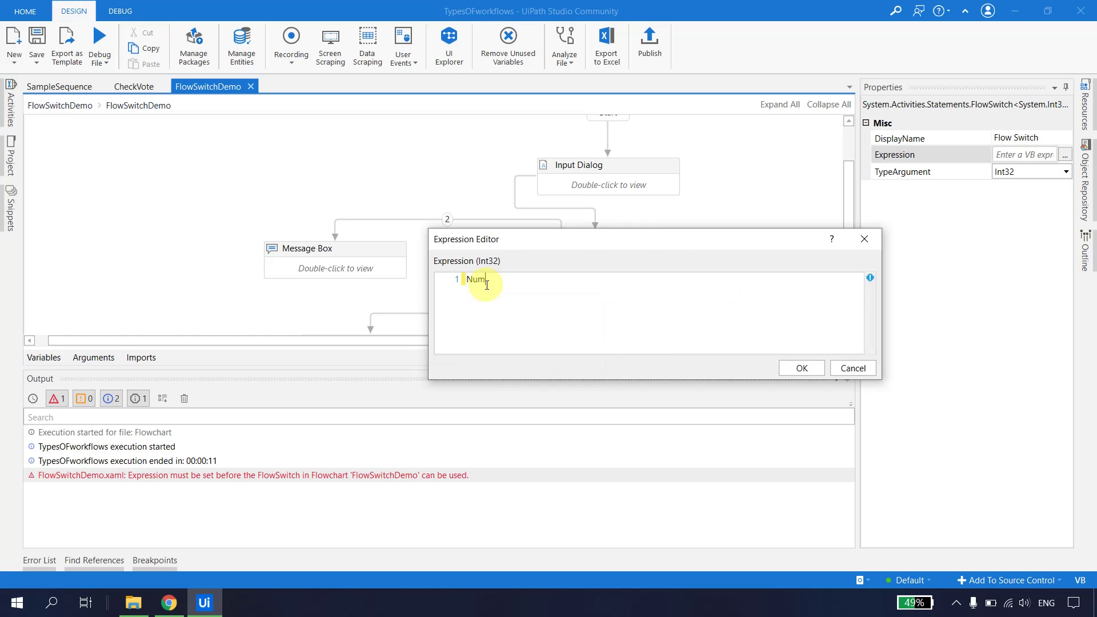
click(802, 370)
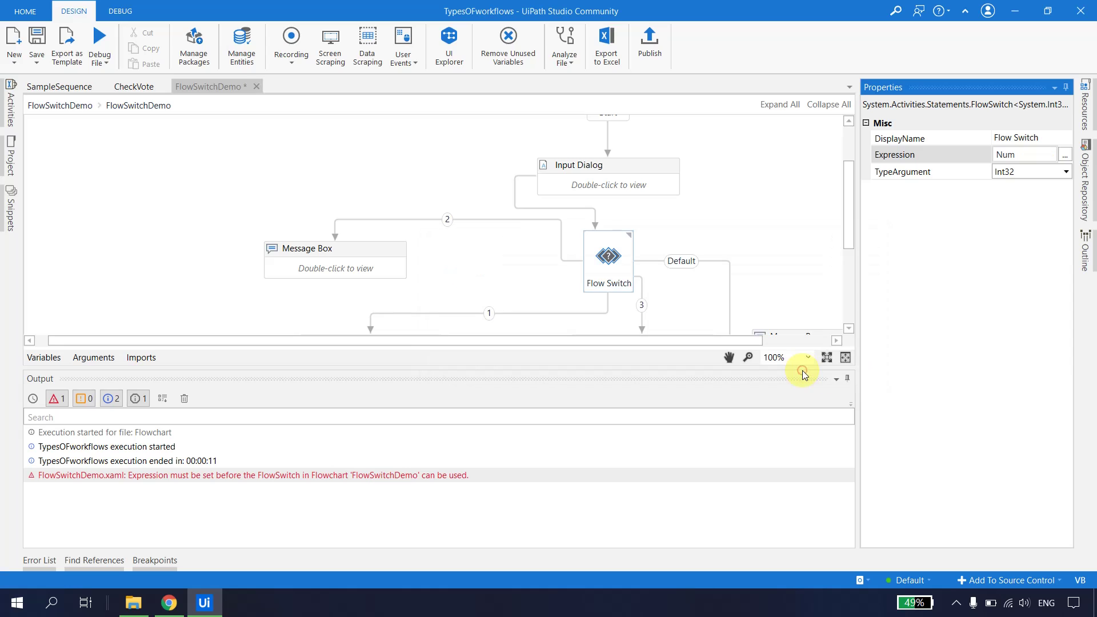
click(758, 239)
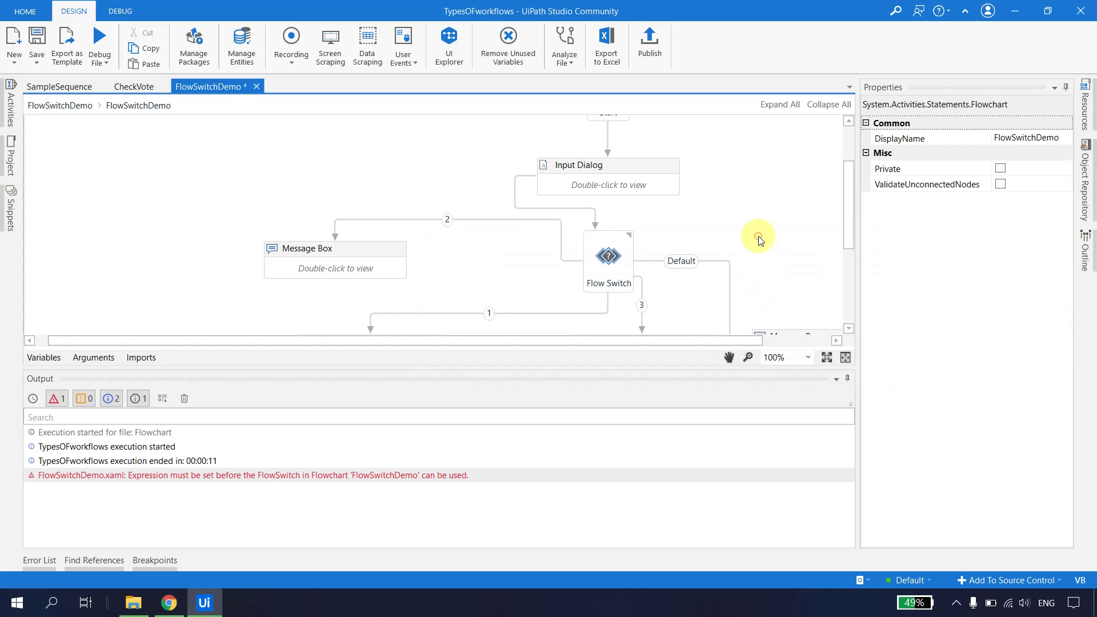
click(847, 377)
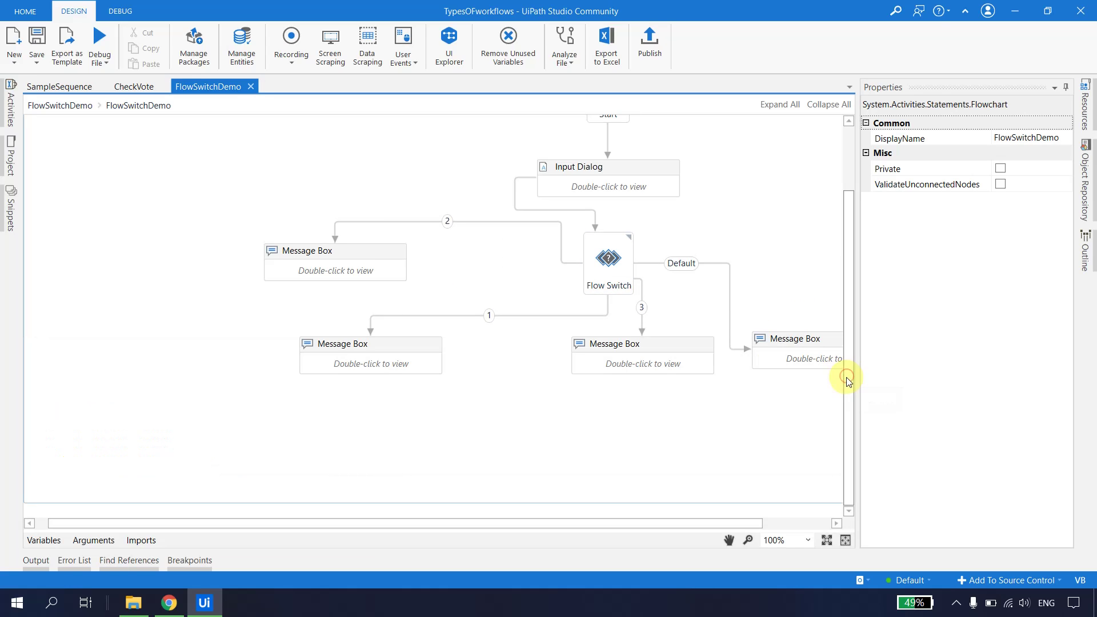
Run the FlowSwitchDemo file with 1 as the entered number and dismiss the resulting message
click(105, 64)
click(110, 84)
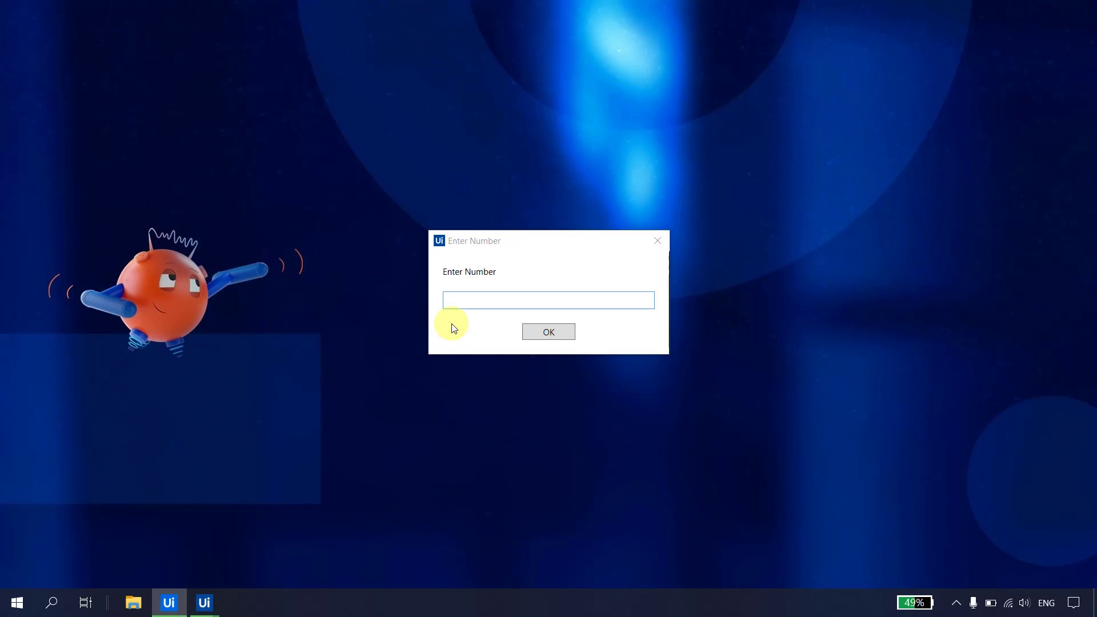
click(457, 349)
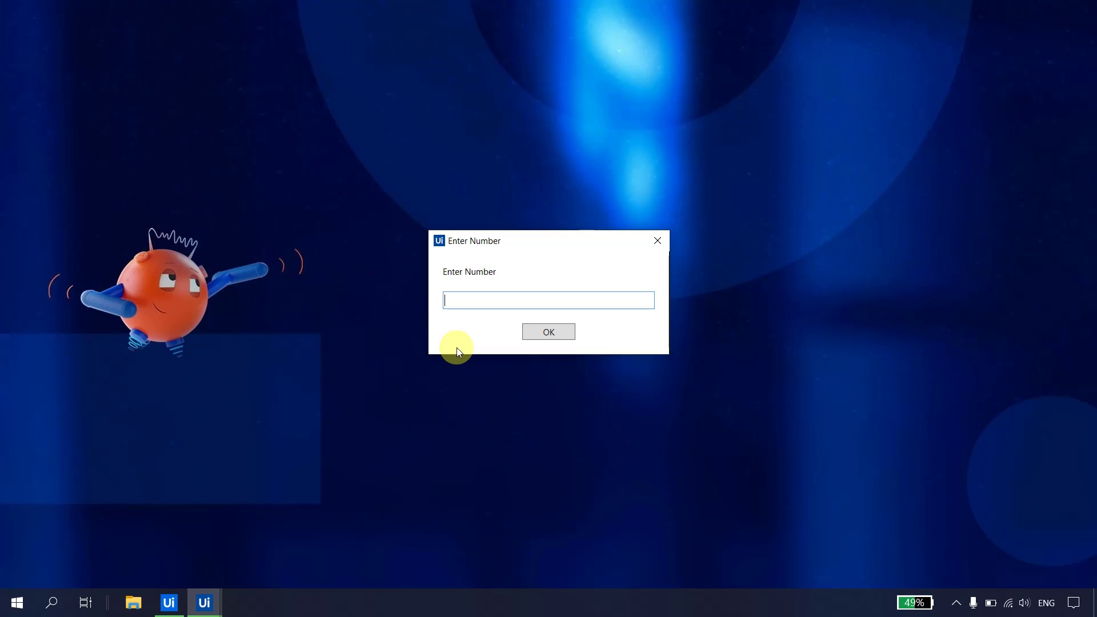
text(1)
click(543, 334)
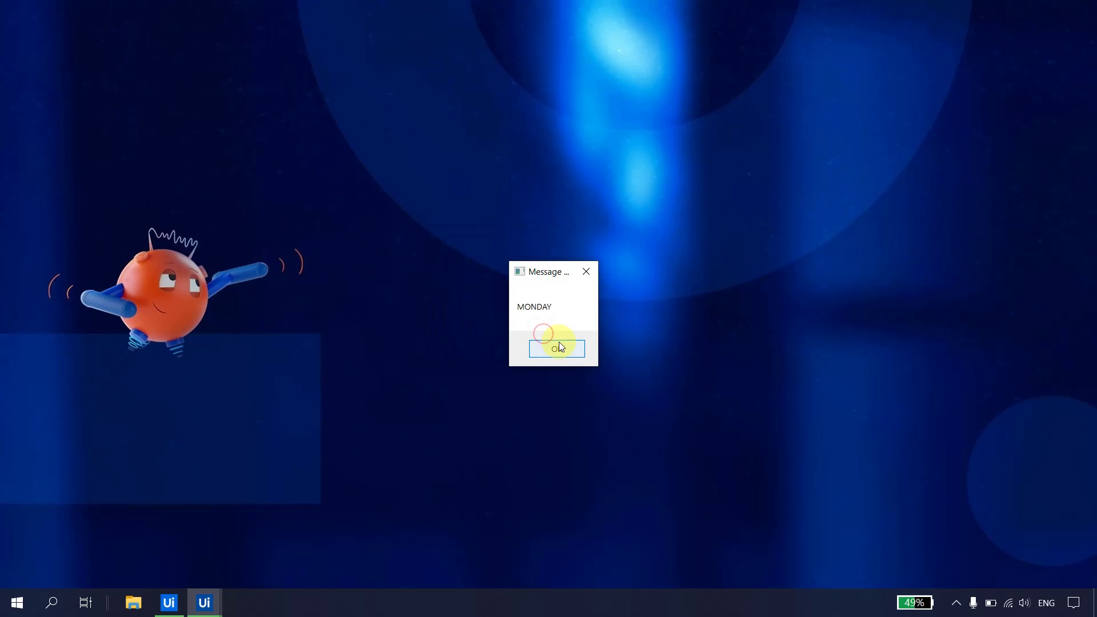
click(559, 346)
Run the FlowSwitchDemo file again with 3 as the entered number and dismiss the resulting message
click(98, 69)
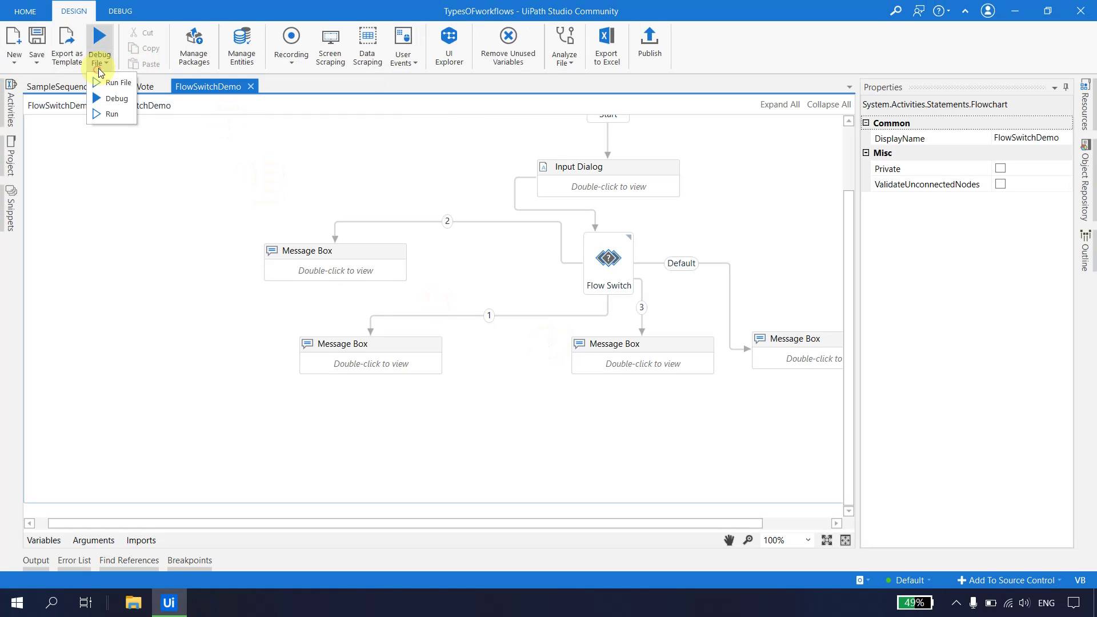
click(106, 82)
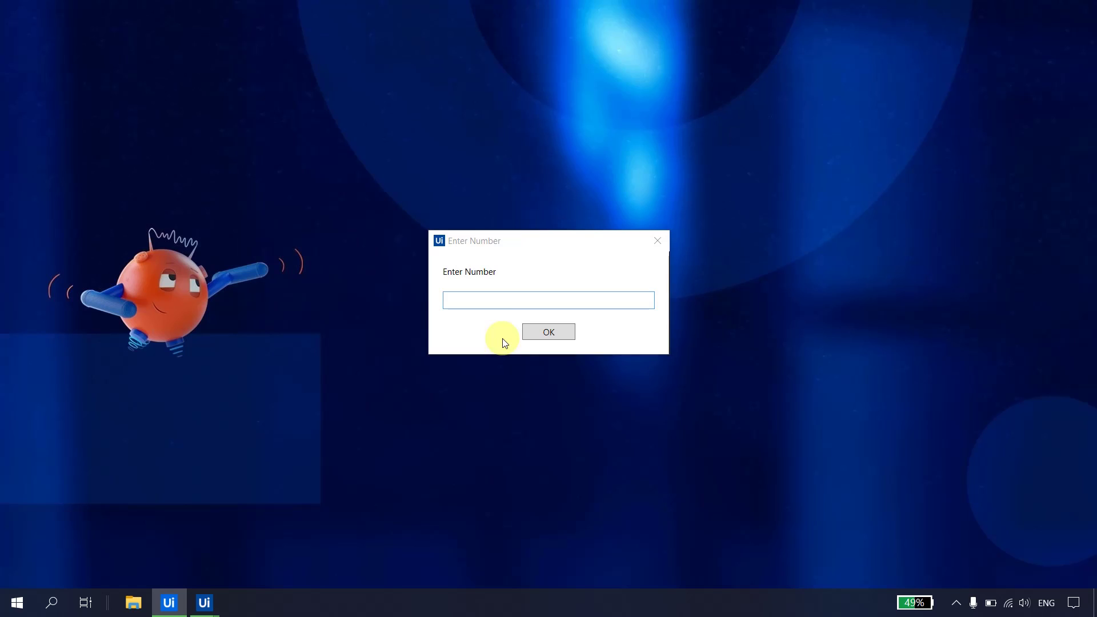
click(492, 302)
text(3)
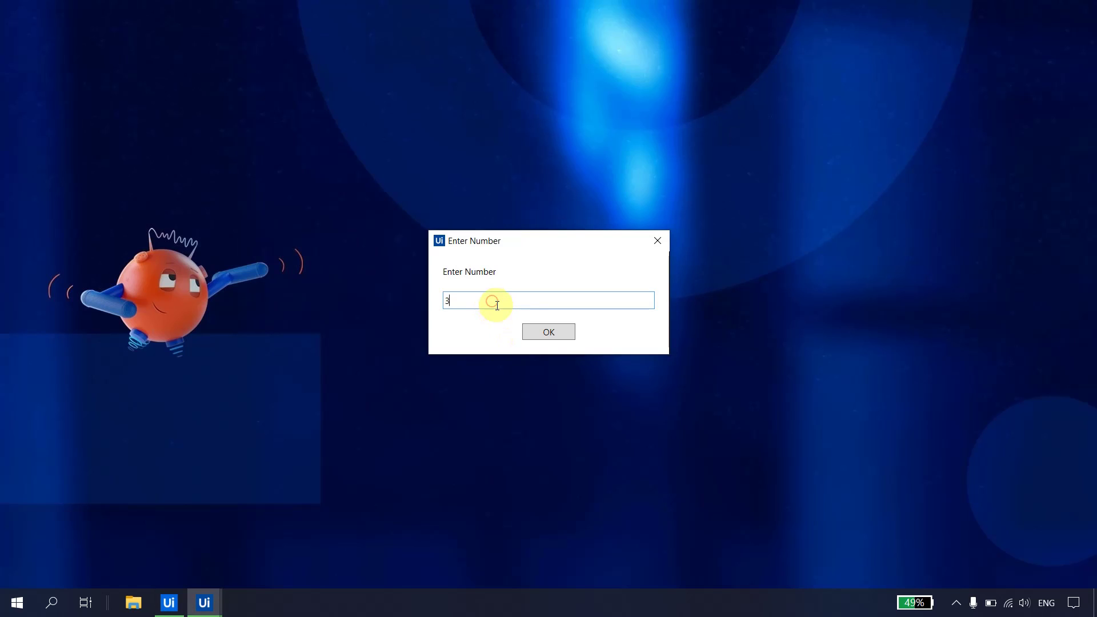
click(552, 333)
click(559, 349)
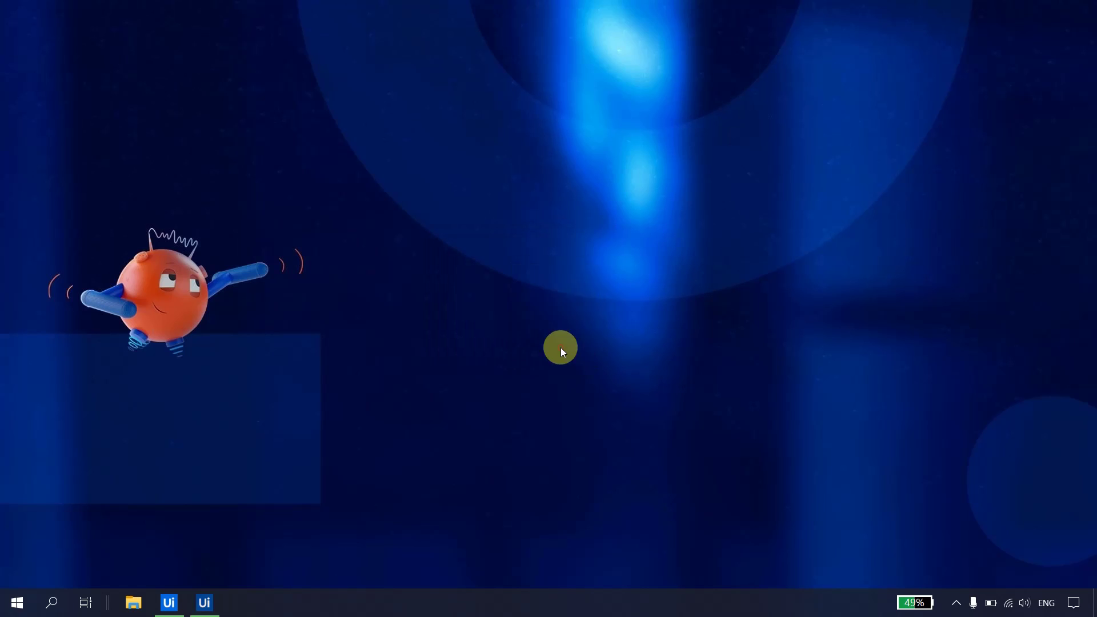
Run the workflow with 55 as the entered number to test the Default case, and dismiss the message
click(105, 63)
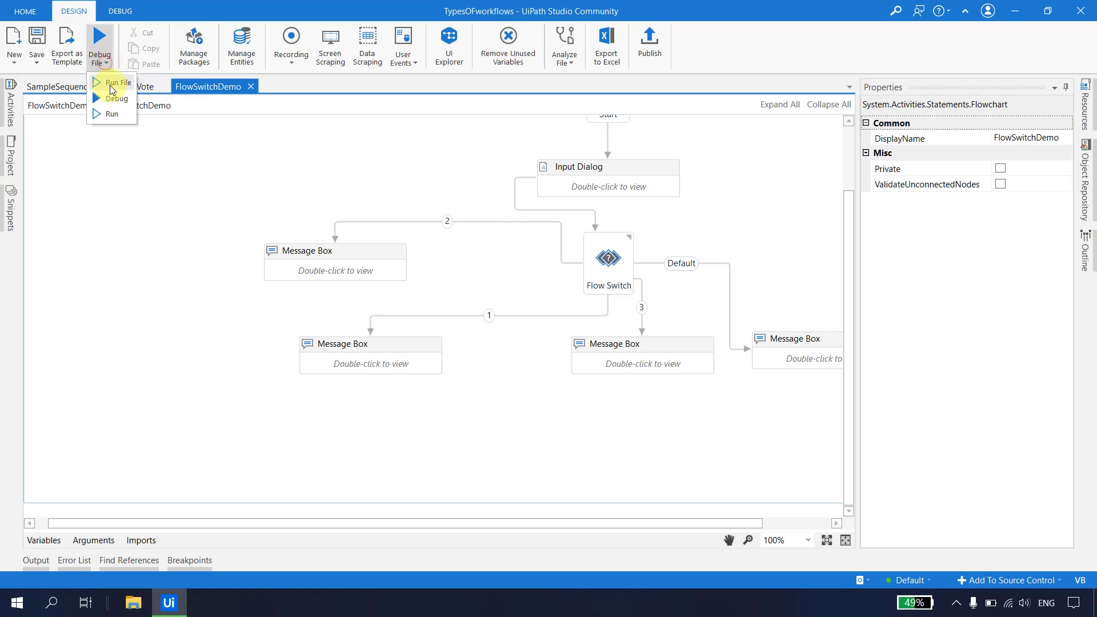
click(111, 115)
text(10)
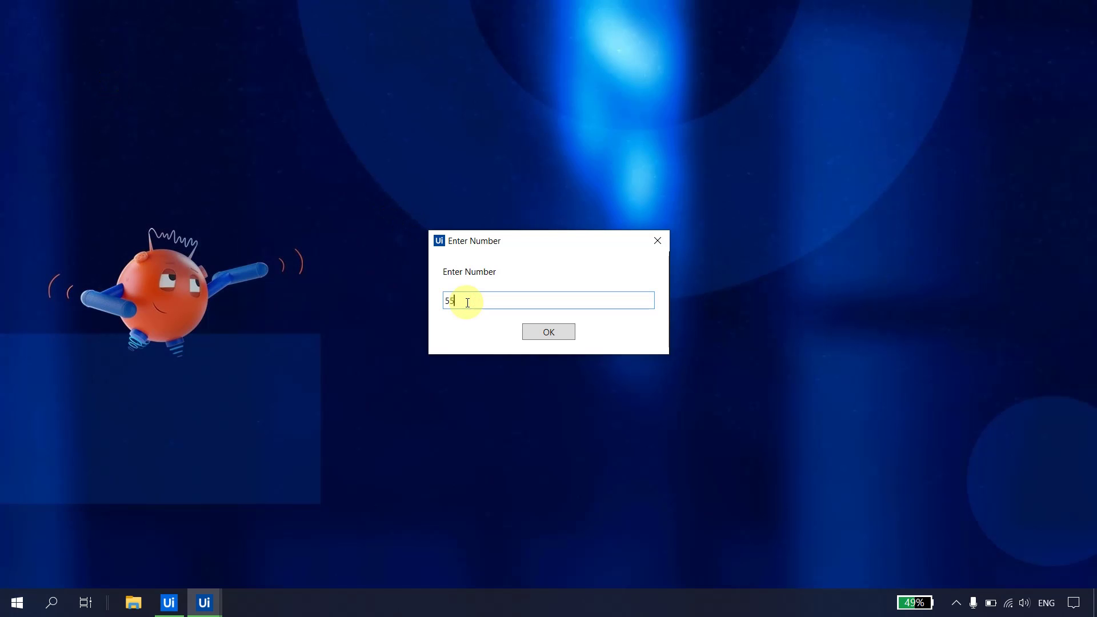
click(536, 330)
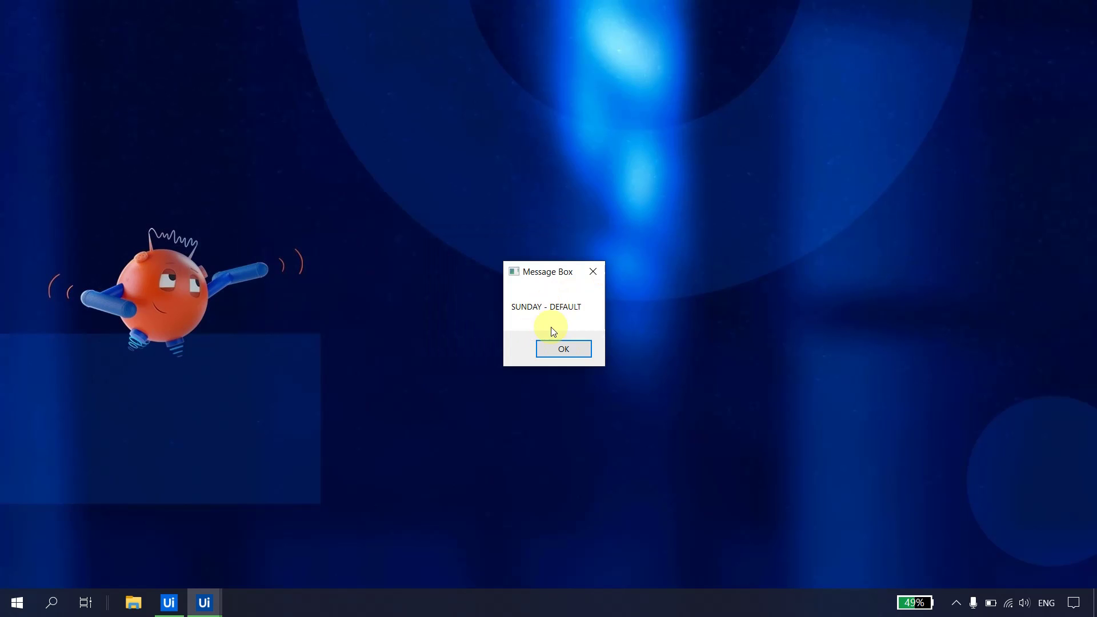
click(564, 350)
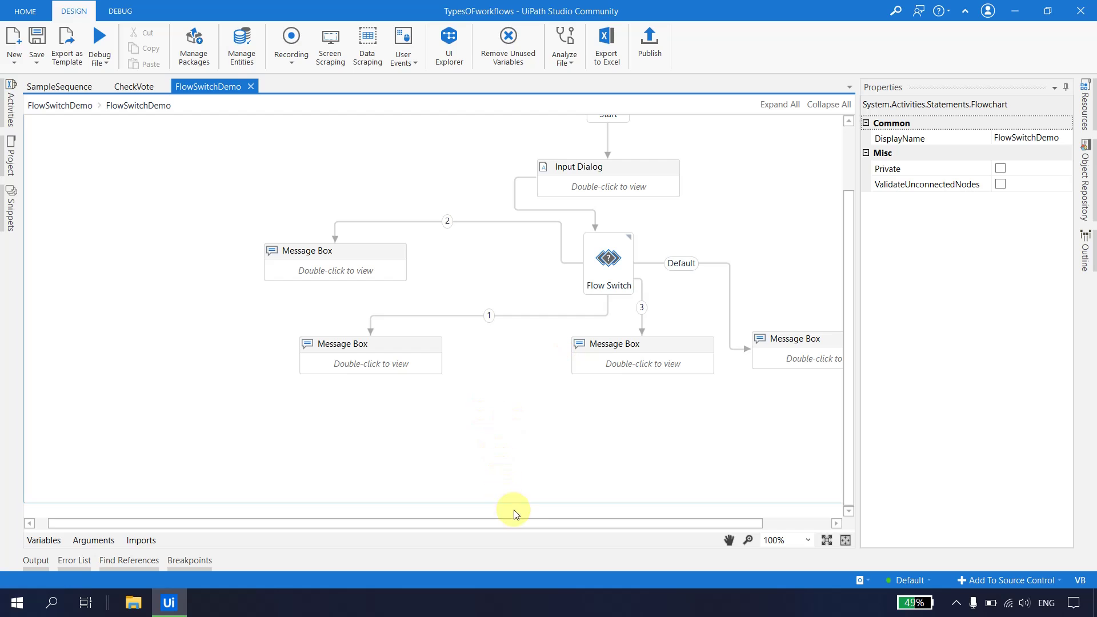
Switch from the FlowSwitchDemo flowchart to the SampleSequence workflow
scroll(595, 323, up, 2)
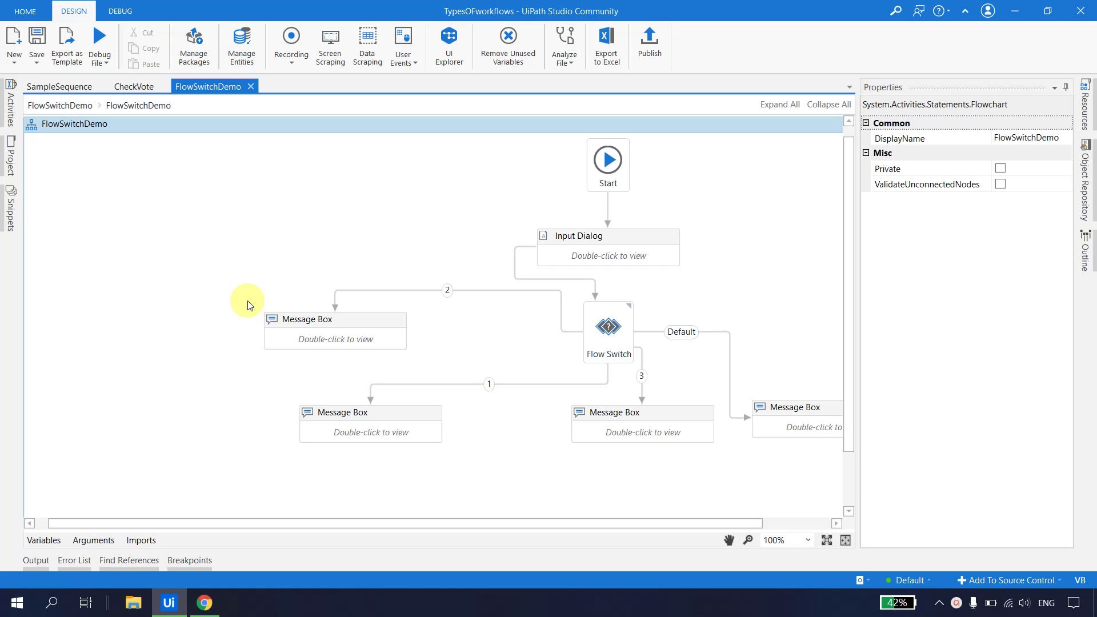
click(57, 88)
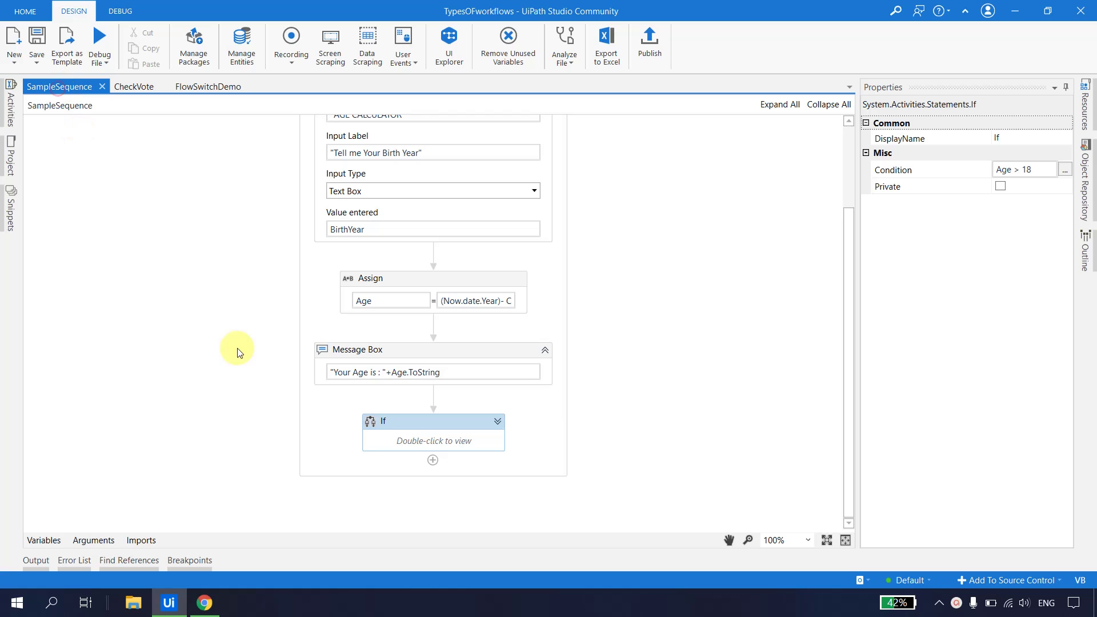
Review the SampleSequence sequence, the CheckVote flowchart with its Flow Decisions, and the FlowSwitchDemo flowchart one after another
scroll(246, 354, up, 3)
scroll(278, 266, down, 2)
scroll(282, 273, up, 2)
click(133, 89)
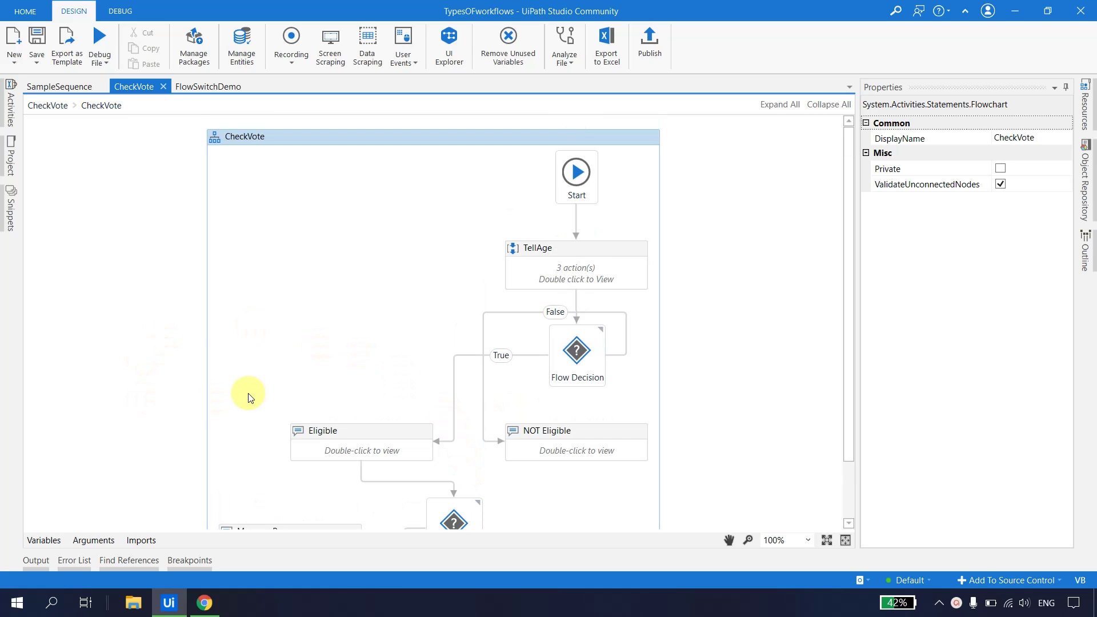
scroll(379, 304, down, 1)
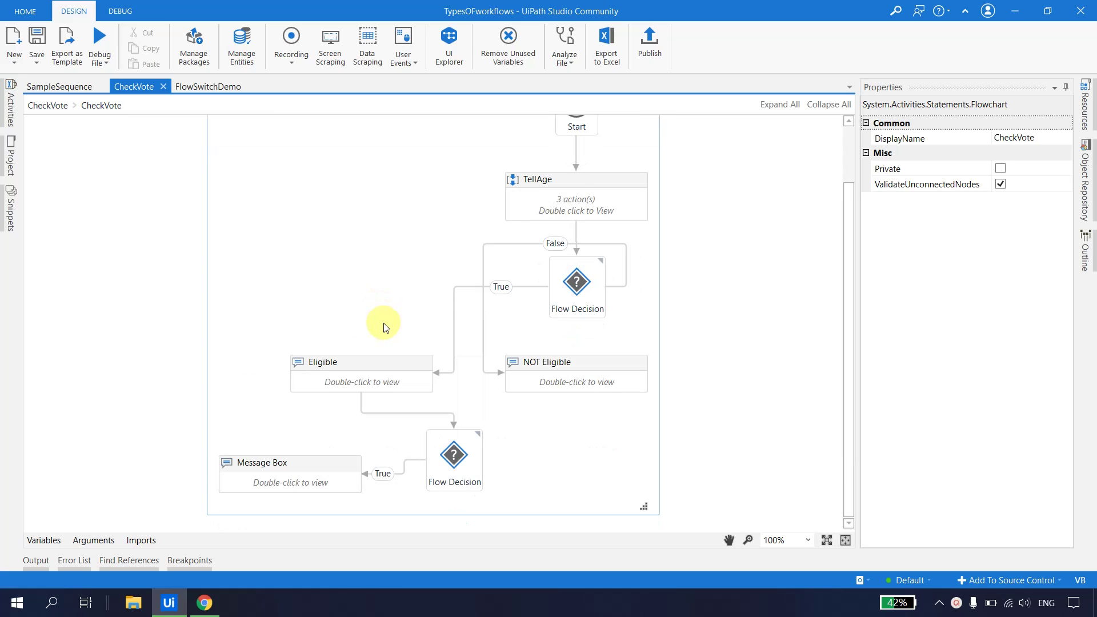
click(211, 87)
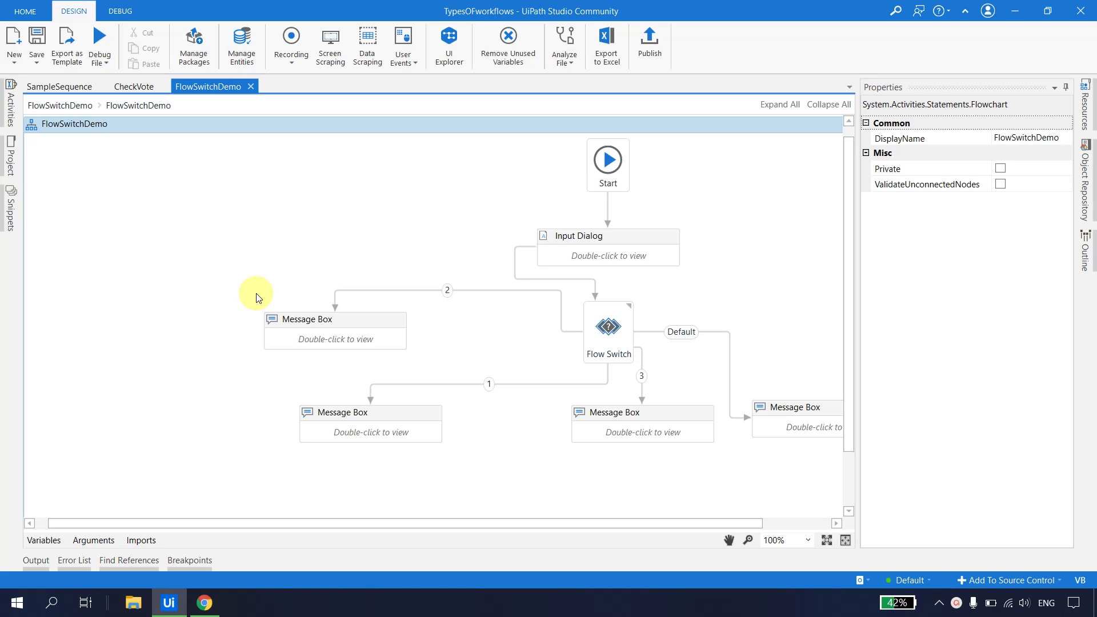
click(451, 226)
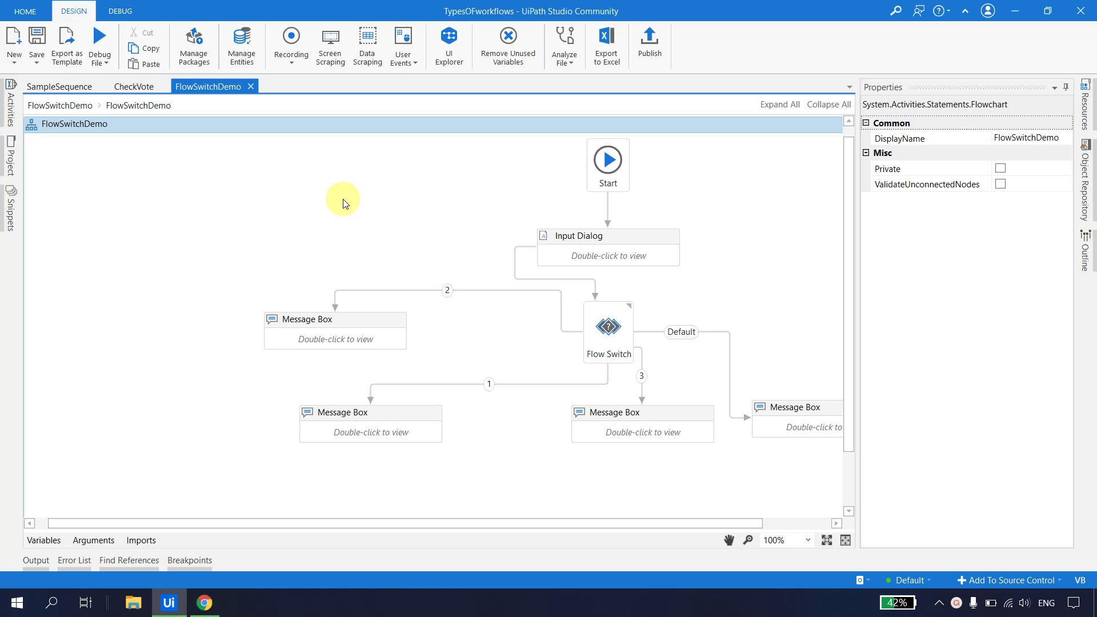
Switch to Chrome and look through the UiPath documentation on Sequences and Flowcharts, returning to the Sequences page
click(204, 602)
click(117, 11)
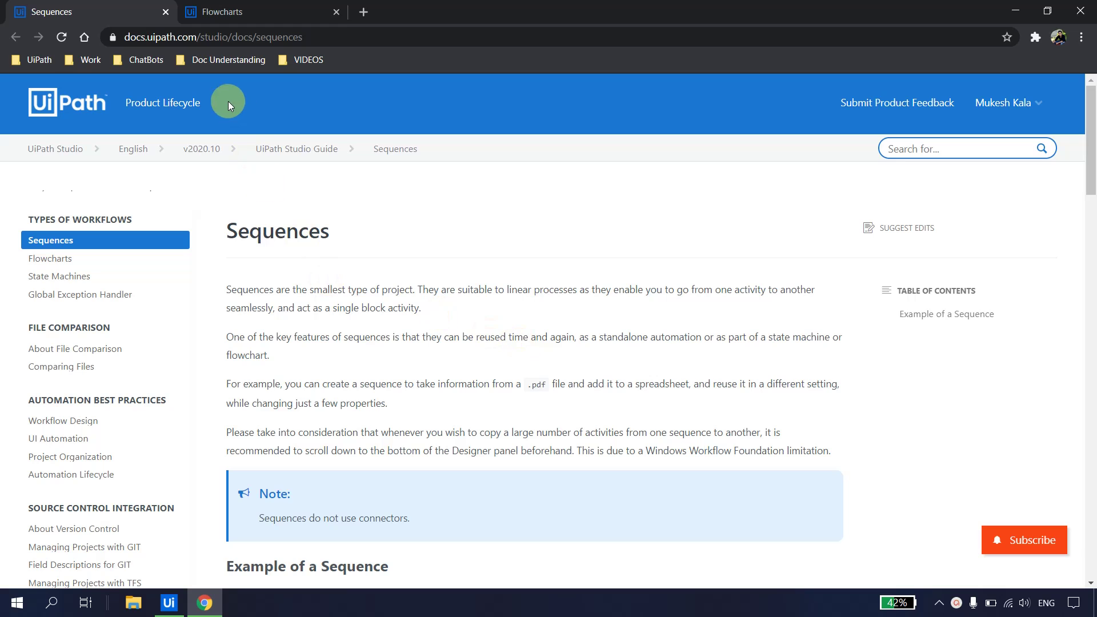
click(267, 12)
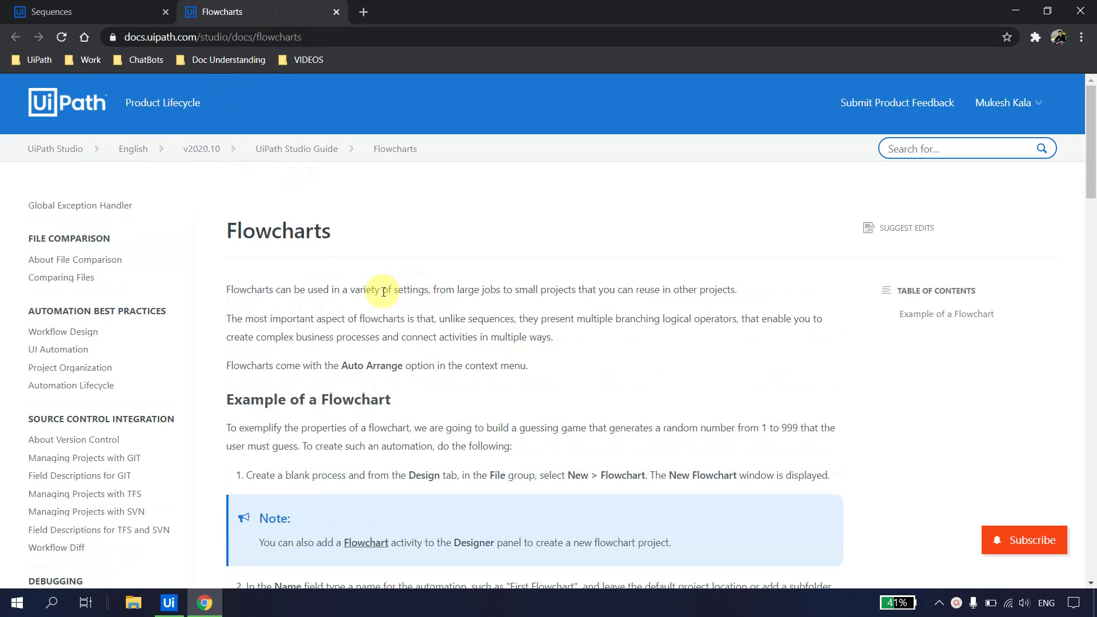
scroll(392, 289, down, 2)
scroll(382, 292, up, 2)
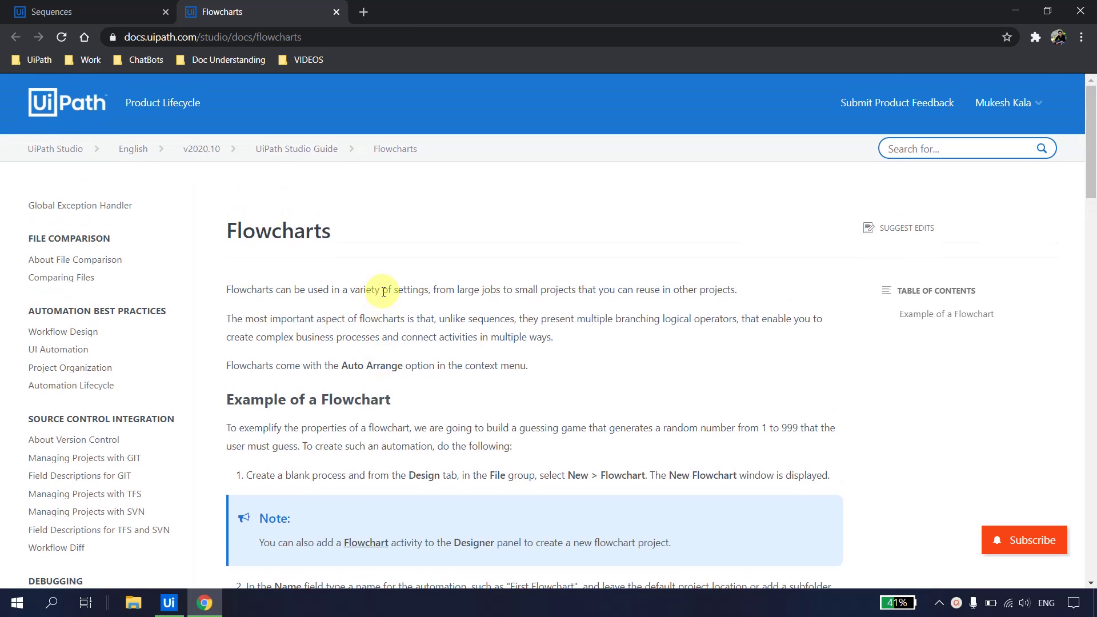
click(117, 12)
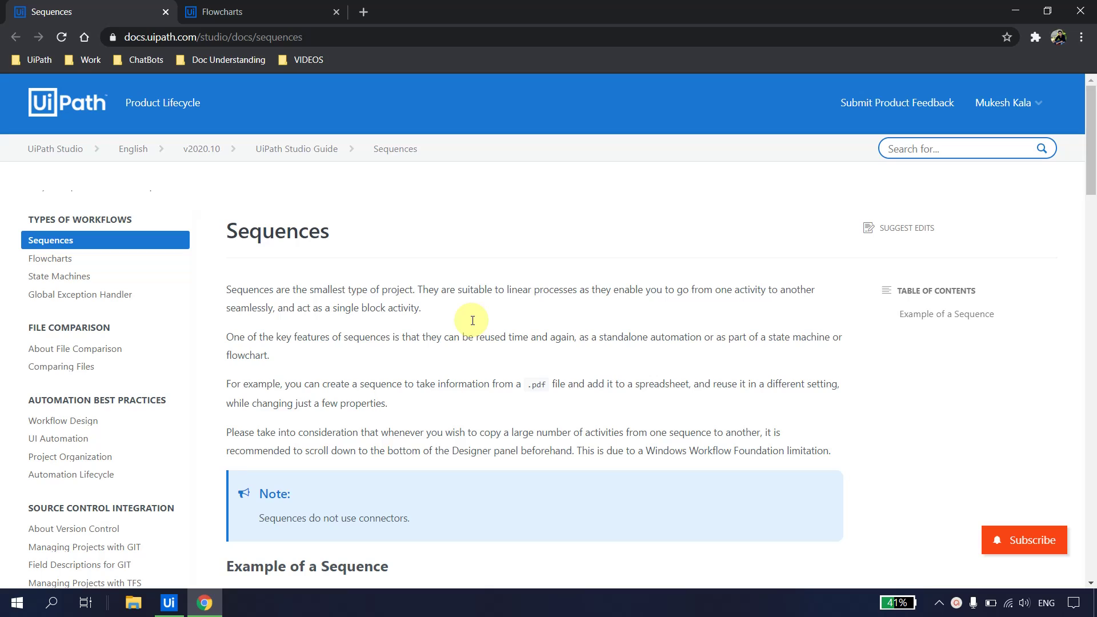